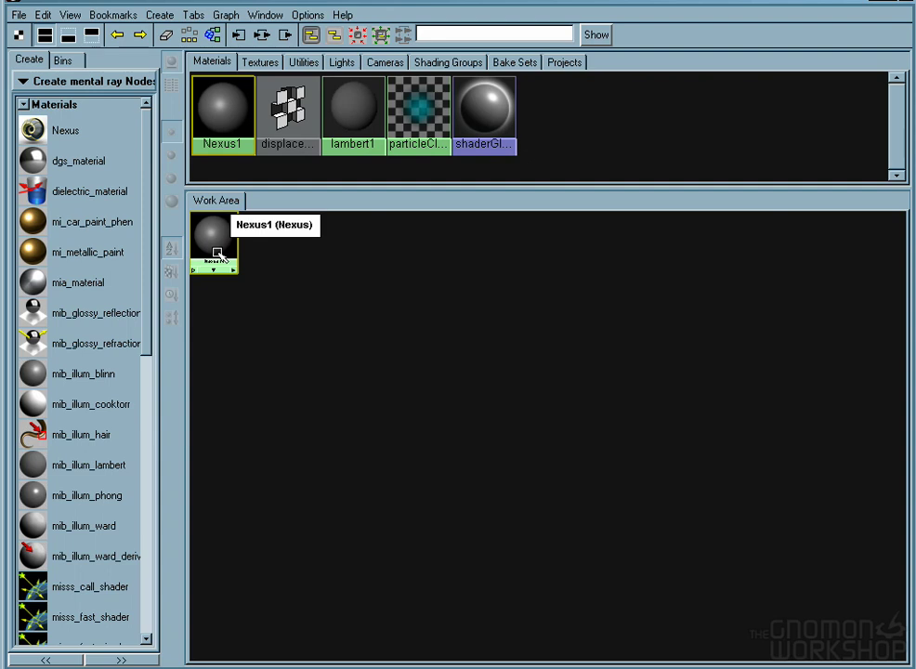
# Rename the Nexus1 material to GeoHead in its attributes
pyautogui.doubleClick(215, 249)
pyautogui.moveTo(468, 105); pyautogui.dragTo(409, 107)
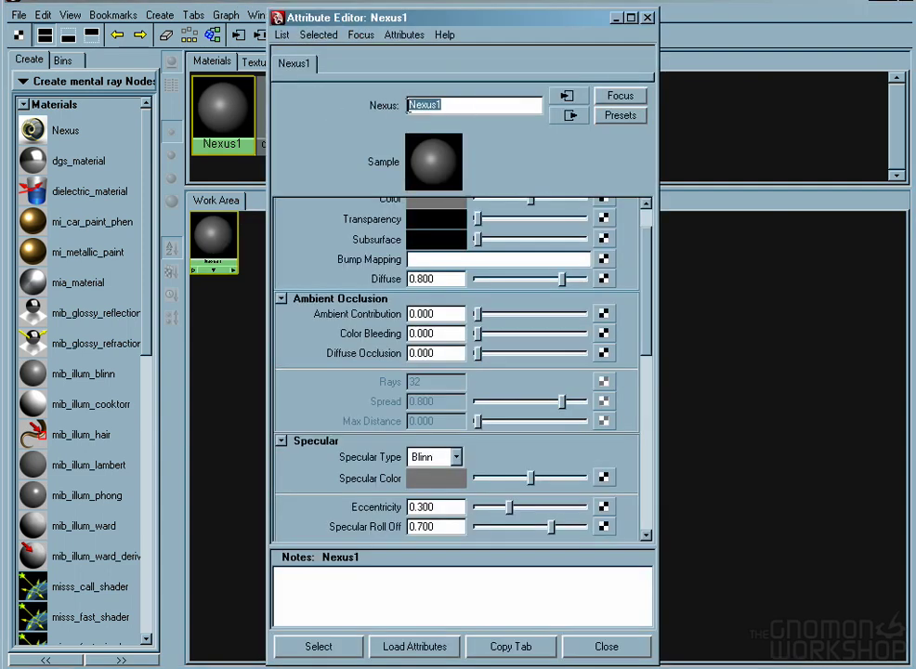
pyautogui.write('GeoHead')
pyautogui.press('Return')
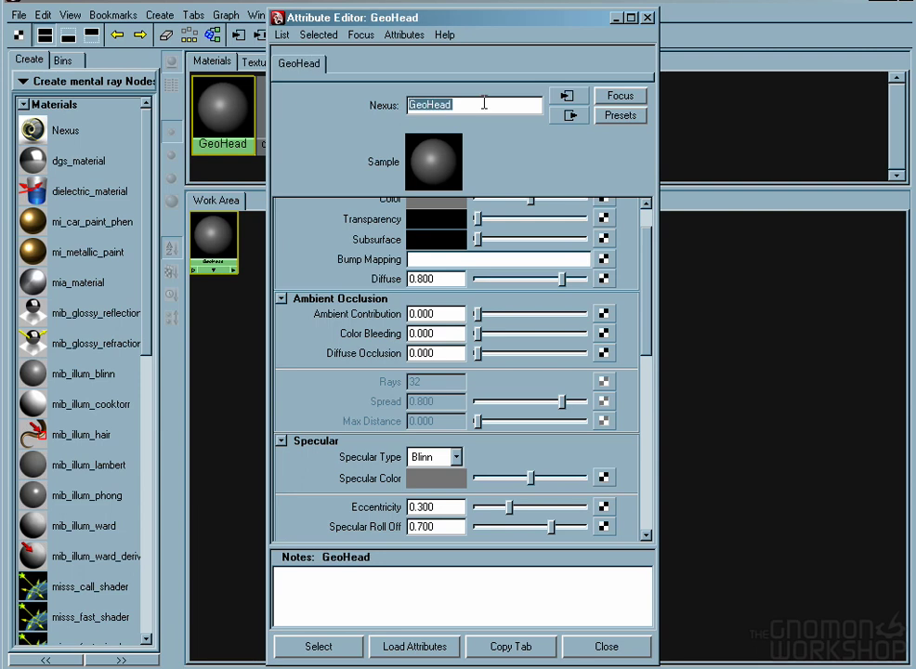
pyautogui.scroll(2, 649, 267)
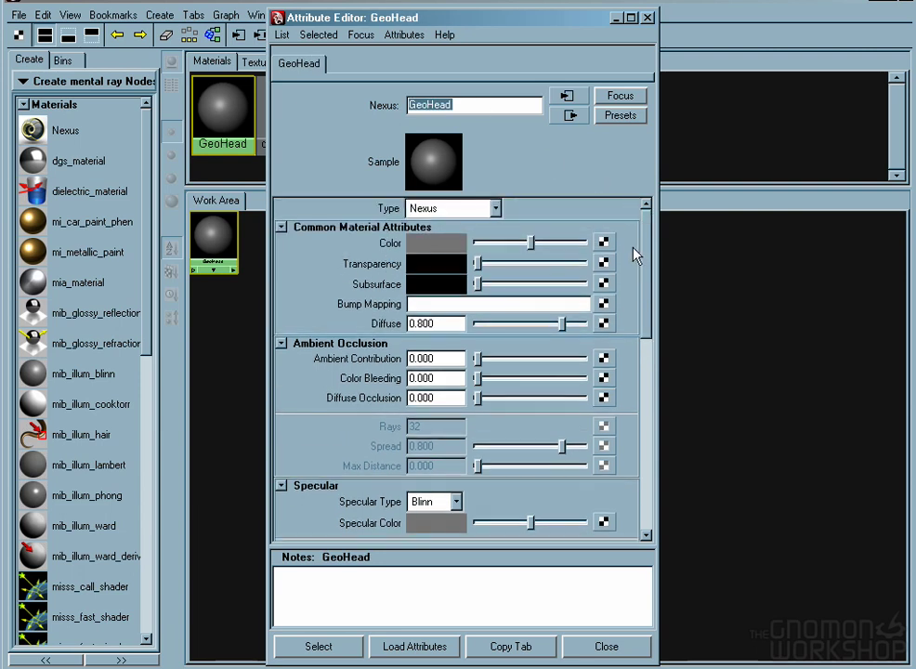
pyautogui.scroll(-2, 650, 244)
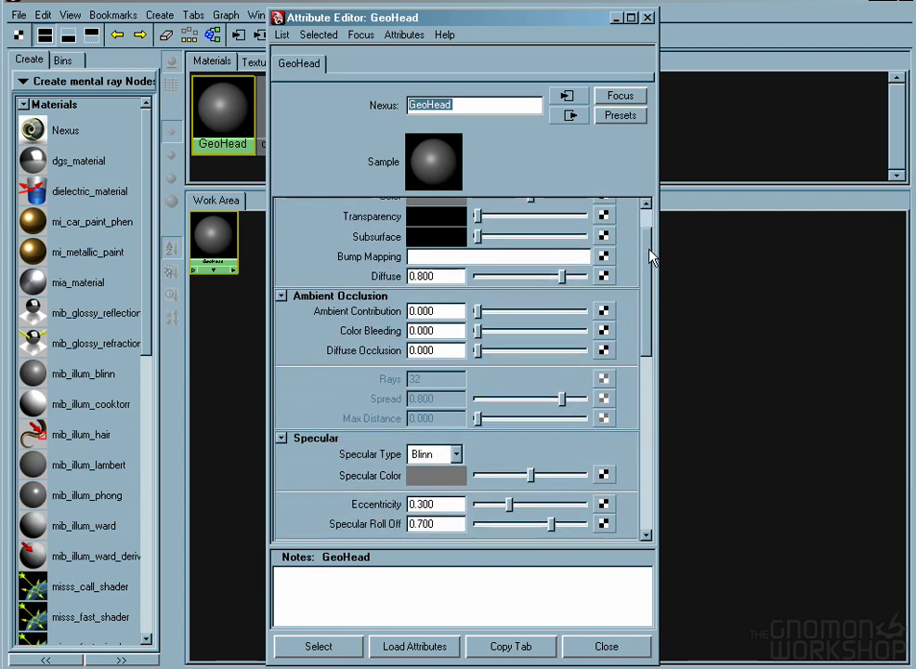
pyautogui.moveTo(650, 258); pyautogui.dragTo(665, 240)
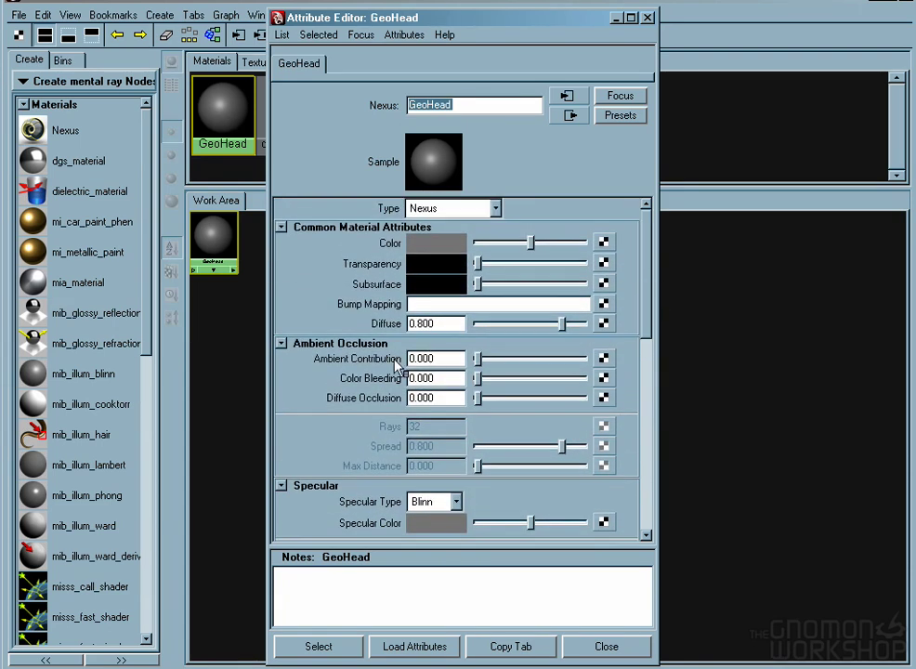
pyautogui.click(606, 648)
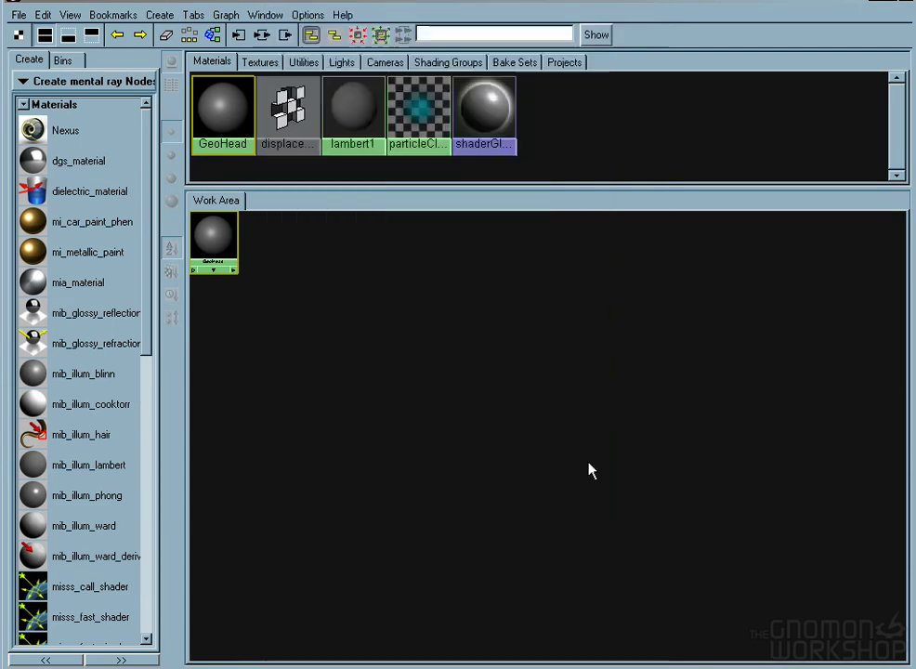
# Place the color, bump, displace and specular file textures in the work area and move GeoHead well away from them
pyautogui.click(262, 63)
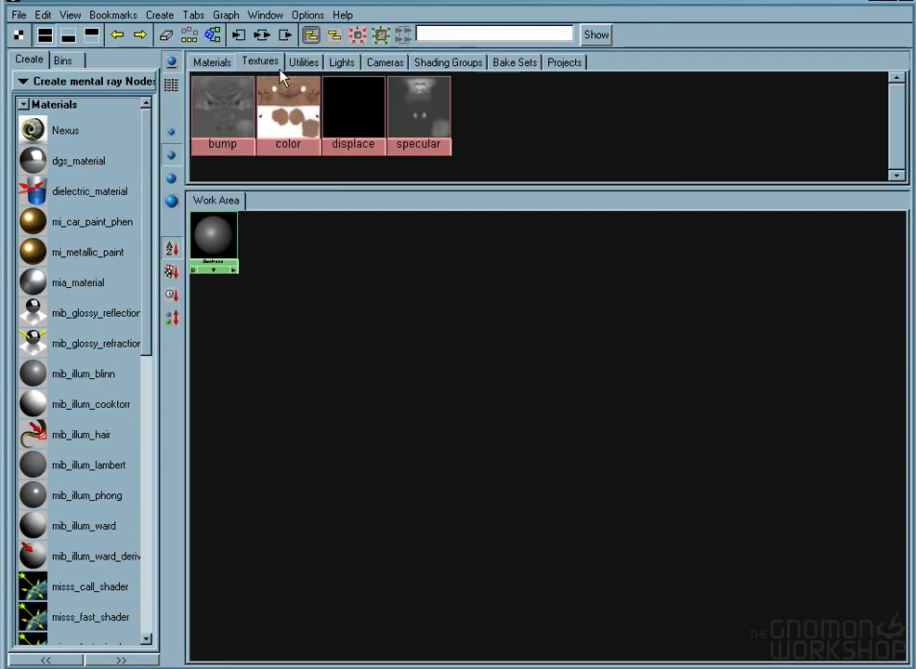
pyautogui.keyDown('alt'); pyautogui.moveTo(298, 265); pyautogui.dragTo(536, 395, button='middle'); pyautogui.keyUp('alt')
pyautogui.moveTo(520, 158); pyautogui.dragTo(228, 97)
pyautogui.moveTo(288, 111); pyautogui.dragTo(279, 335, button='middle')
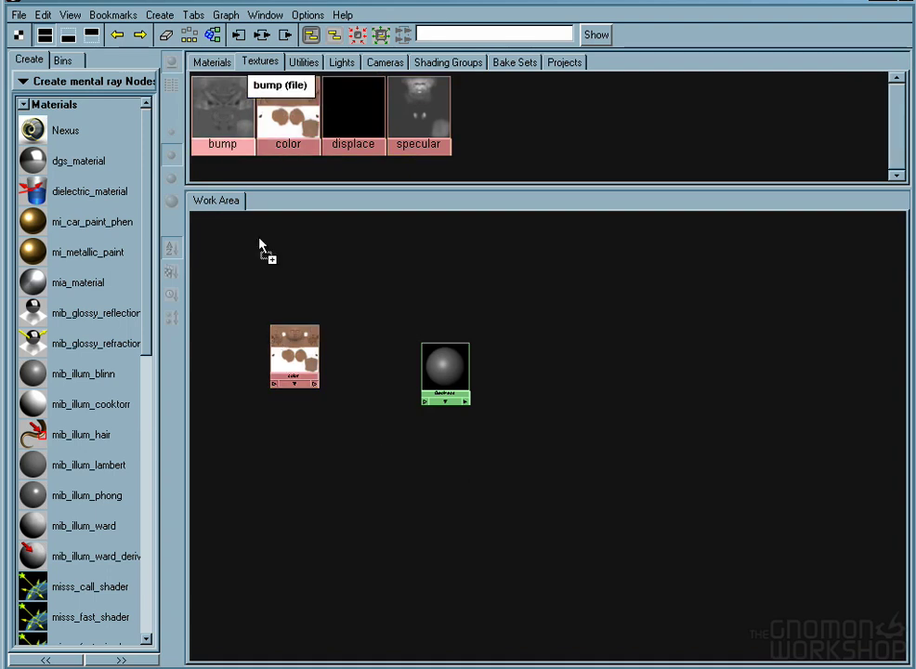
pyautogui.moveTo(225, 119); pyautogui.dragTo(299, 279, button='middle')
pyautogui.moveTo(344, 129); pyautogui.dragTo(302, 455, button='middle')
pyautogui.moveTo(414, 121); pyautogui.dragTo(307, 557, button='middle')
pyautogui.moveTo(459, 360); pyautogui.dragTo(654, 375)
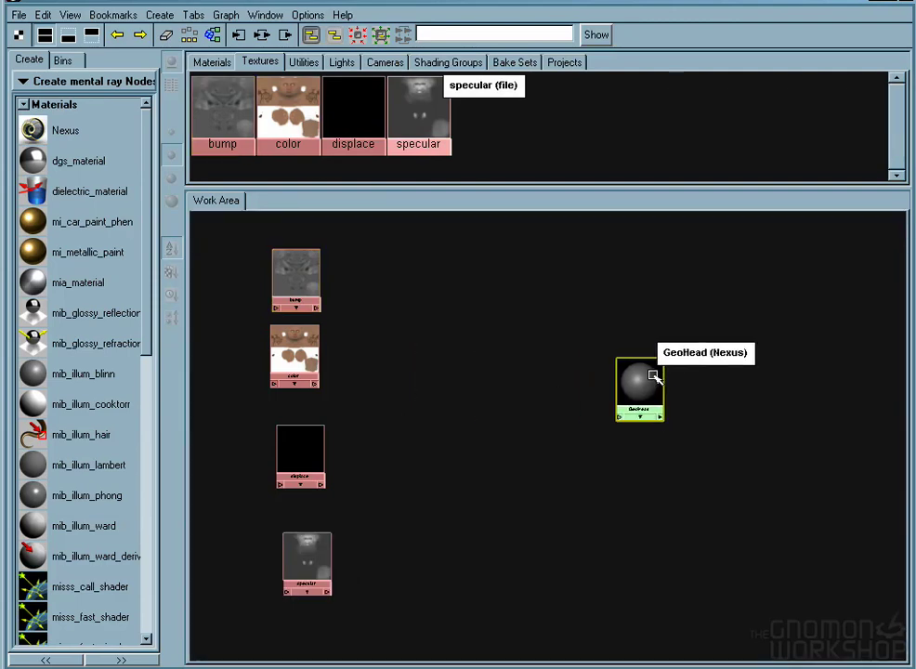
# Connect the color texture to GeoHead's color input and the specular texture to its specularColor input
pyautogui.moveTo(309, 363); pyautogui.dragTo(633, 400, button='middle')
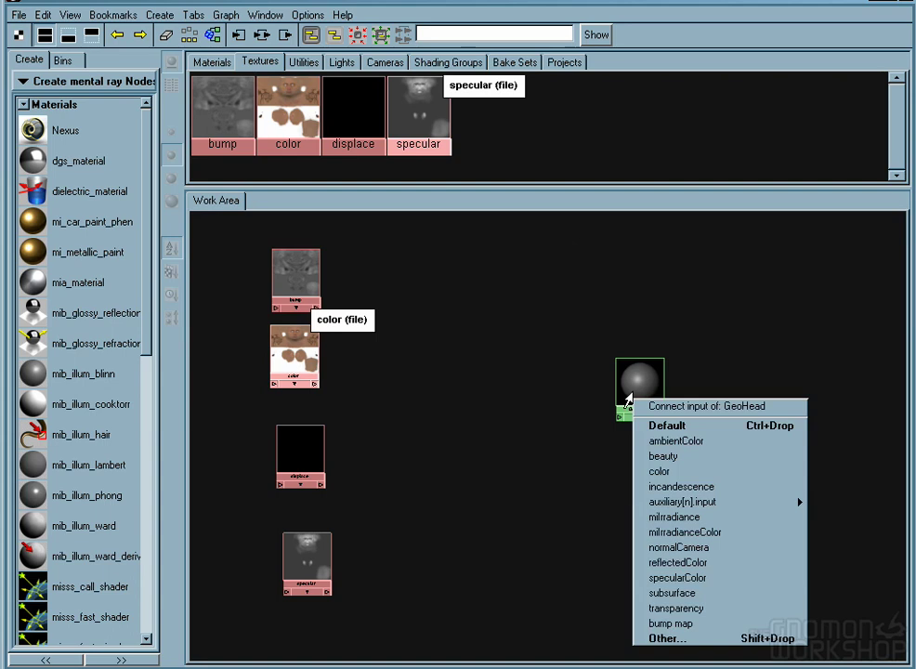
pyautogui.click(646, 473)
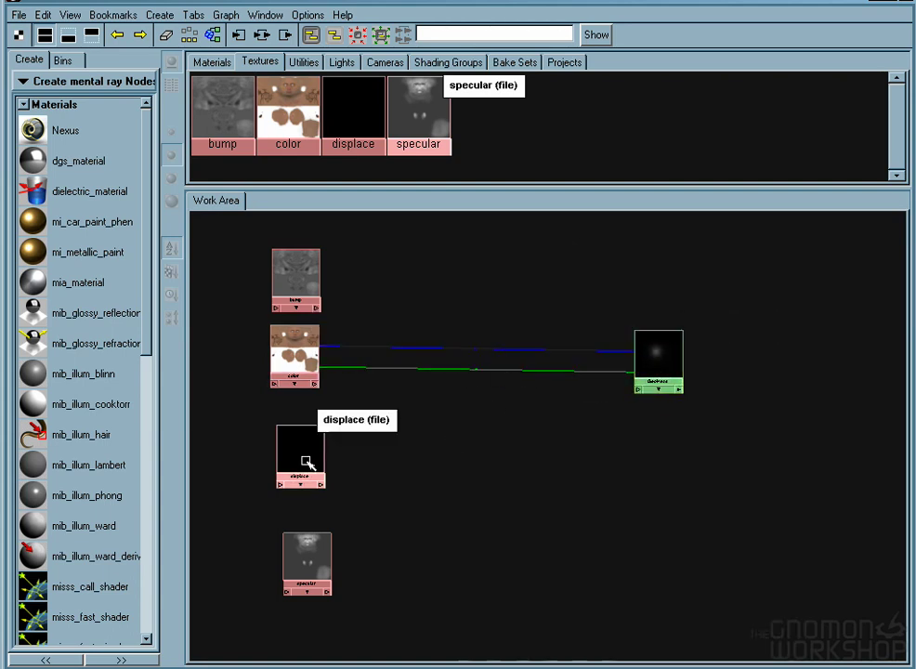
pyautogui.moveTo(309, 557); pyautogui.dragTo(659, 355, button='middle')
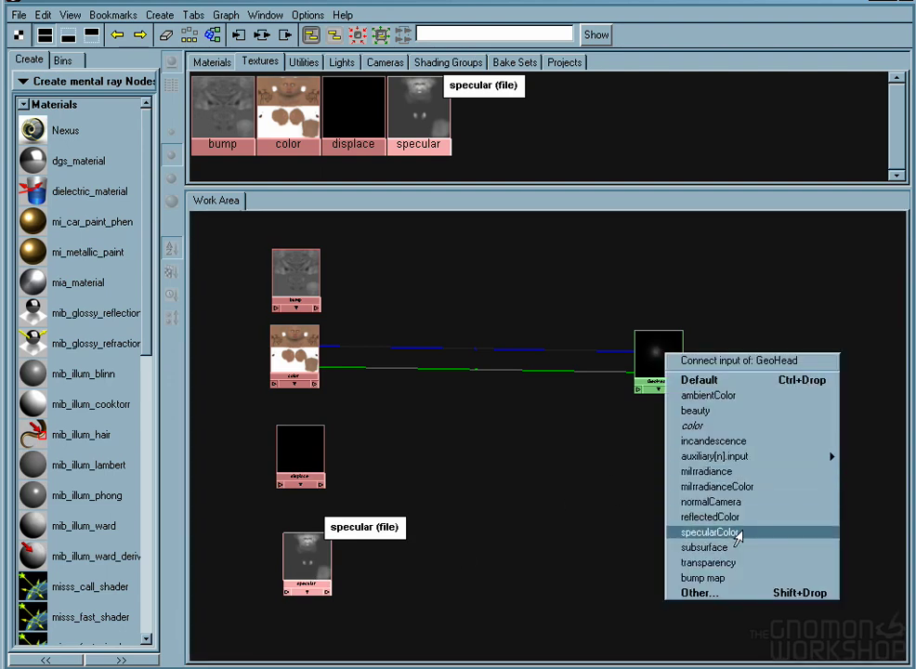
pyautogui.click(736, 532)
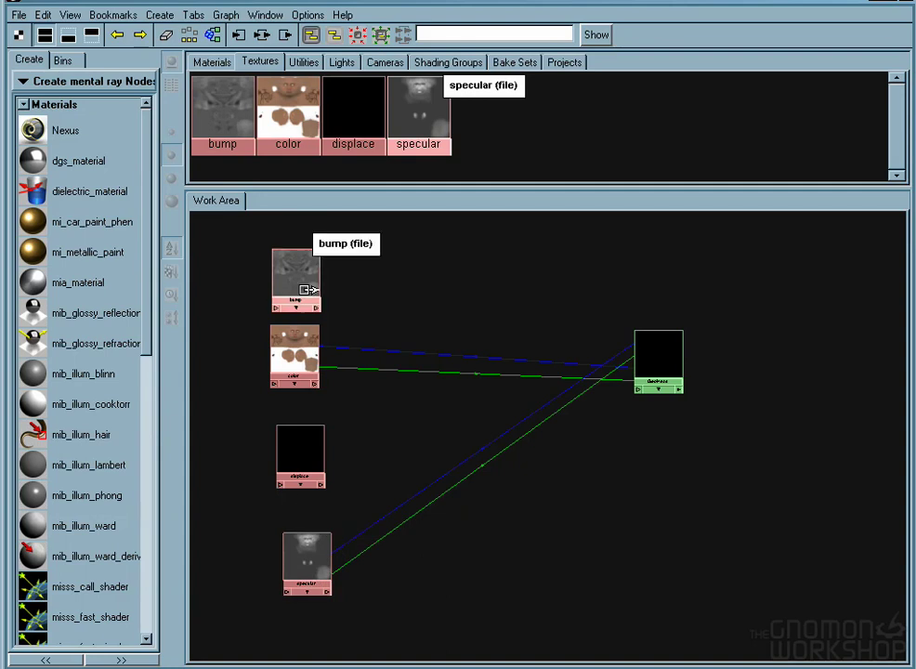
# Place the bump2d1 utility node beside the bump texture and connect it to GeoHead's bump map input
pyautogui.click(304, 62)
pyautogui.moveTo(226, 121); pyautogui.dragTo(388, 279, button='middle')
pyautogui.moveTo(291, 272); pyautogui.dragTo(397, 283, button='middle')
pyautogui.click(431, 313)
pyautogui.moveTo(388, 270); pyautogui.dragTo(413, 277)
pyautogui.moveTo(414, 281); pyautogui.dragTo(661, 368, button='middle')
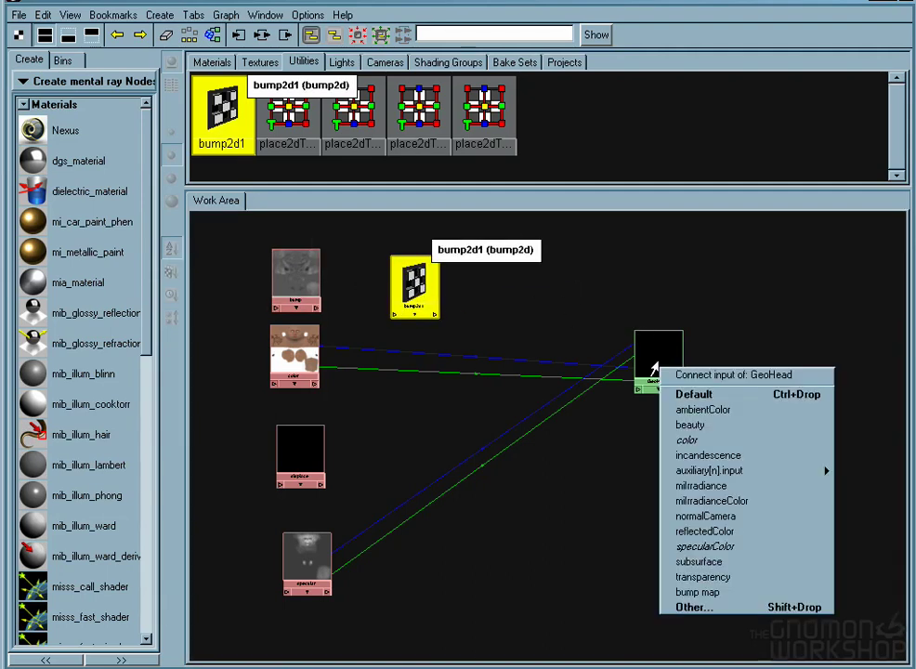
pyautogui.click(715, 599)
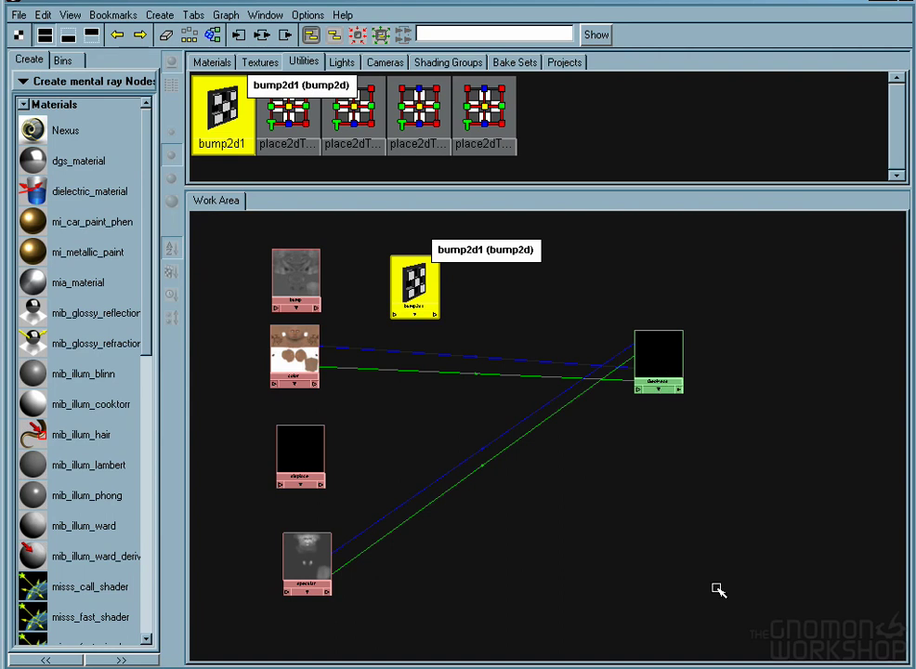
# Graph the GeoHead network and rearrange it with the bump nodes above the specular and color nodes
pyautogui.click(659, 355)
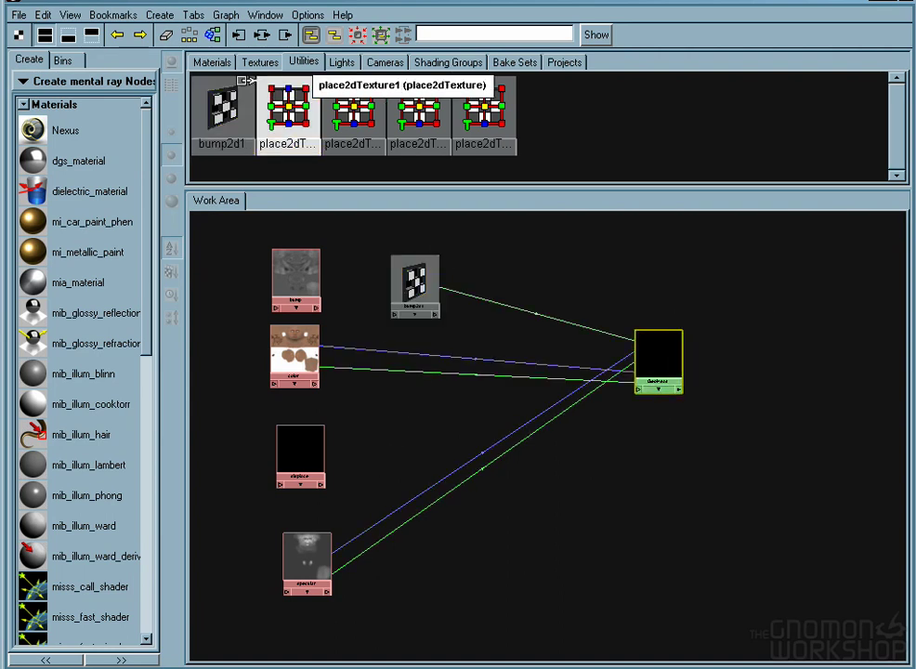
pyautogui.click(200, 35)
pyautogui.keyDown('alt'); pyautogui.moveTo(649, 333); pyautogui.dragTo(591, 314, button='right'); pyautogui.keyUp('alt')
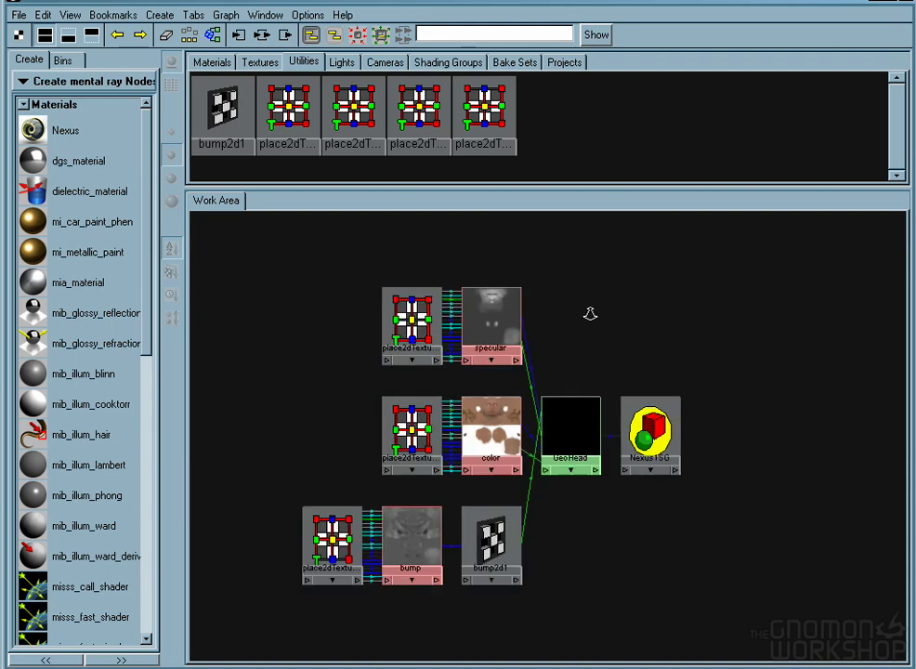
pyautogui.moveTo(257, 599); pyautogui.dragTo(503, 259)
pyautogui.keyDown('shift'); pyautogui.moveTo(255, 524); pyautogui.dragTo(514, 291); pyautogui.keyUp('shift')
pyautogui.moveTo(499, 240); pyautogui.dragTo(365, 315)
pyautogui.click(540, 340)
pyautogui.keyDown('alt'); pyautogui.moveTo(521, 297); pyautogui.dragTo(582, 299, button='middle'); pyautogui.keyUp('alt')
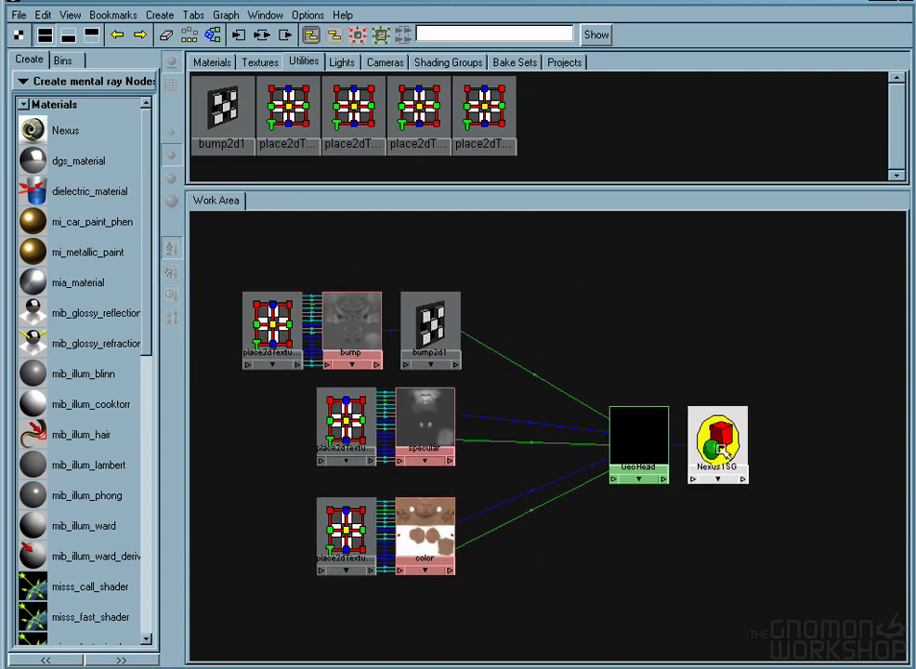
# Place displacementShader1 above the network, connect it to the Nexus1SG shading group, and move Nexus1SG away from GeoHead
pyautogui.click(216, 61)
pyautogui.moveTo(286, 112); pyautogui.dragTo(547, 273, button='middle')
pyautogui.keyDown('alt'); pyautogui.moveTo(610, 244); pyautogui.dragTo(610, 335, button='middle'); pyautogui.keyUp('alt')
pyautogui.moveTo(541, 360); pyautogui.dragTo(565, 334)
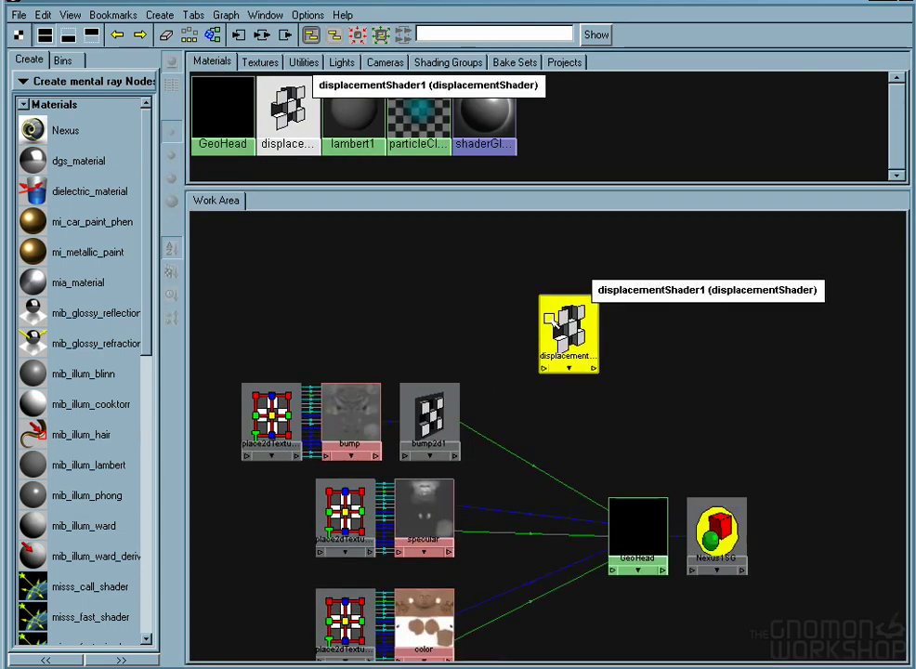
pyautogui.moveTo(563, 337); pyautogui.dragTo(723, 528, button='middle')
pyautogui.click(759, 548)
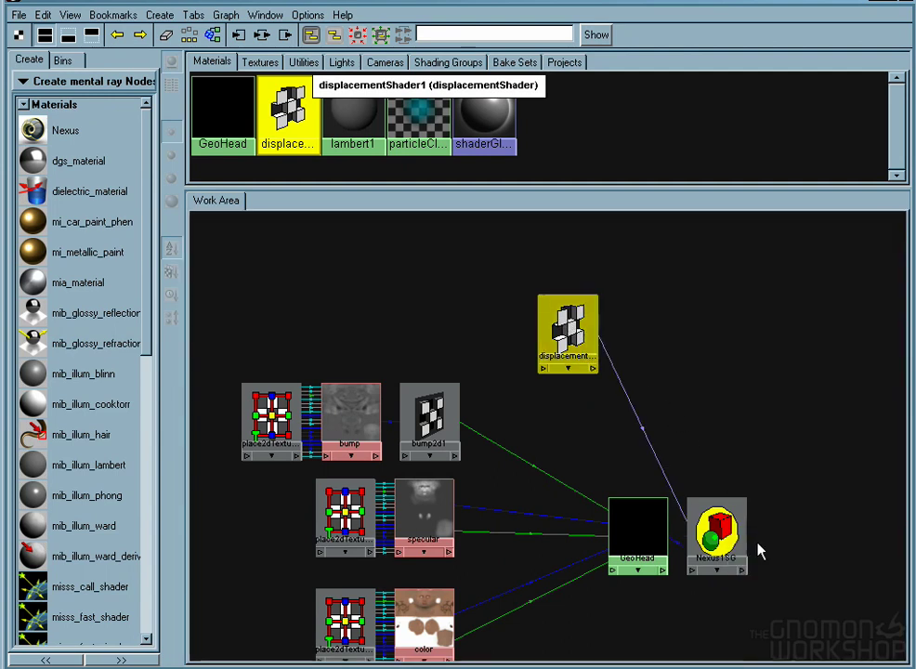
pyautogui.moveTo(740, 534); pyautogui.dragTo(792, 488)
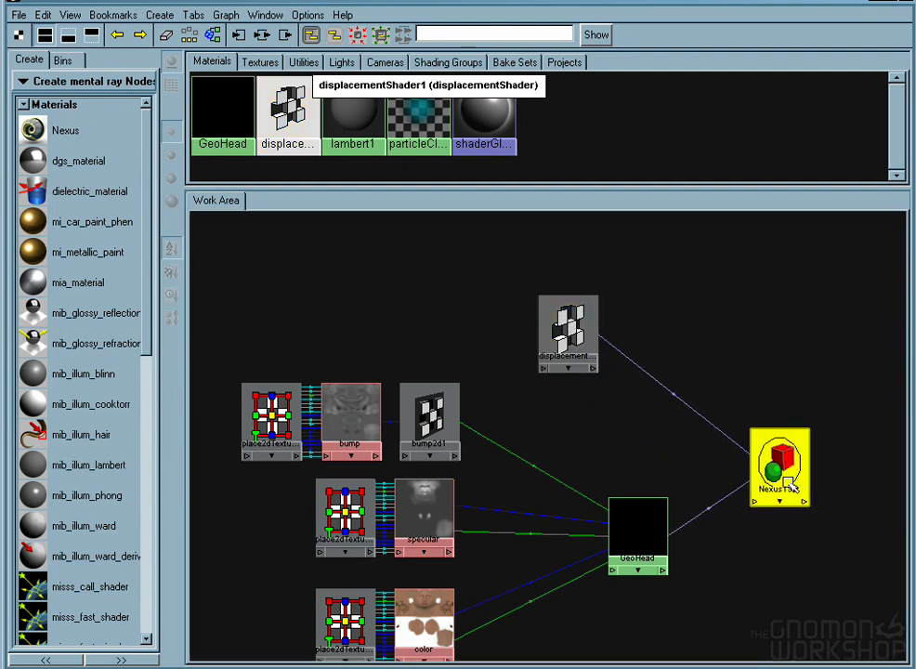
# Graph the input and output connections of Nexus1SG and spread the shading group and GeoHead nodes apart
pyautogui.click(211, 34)
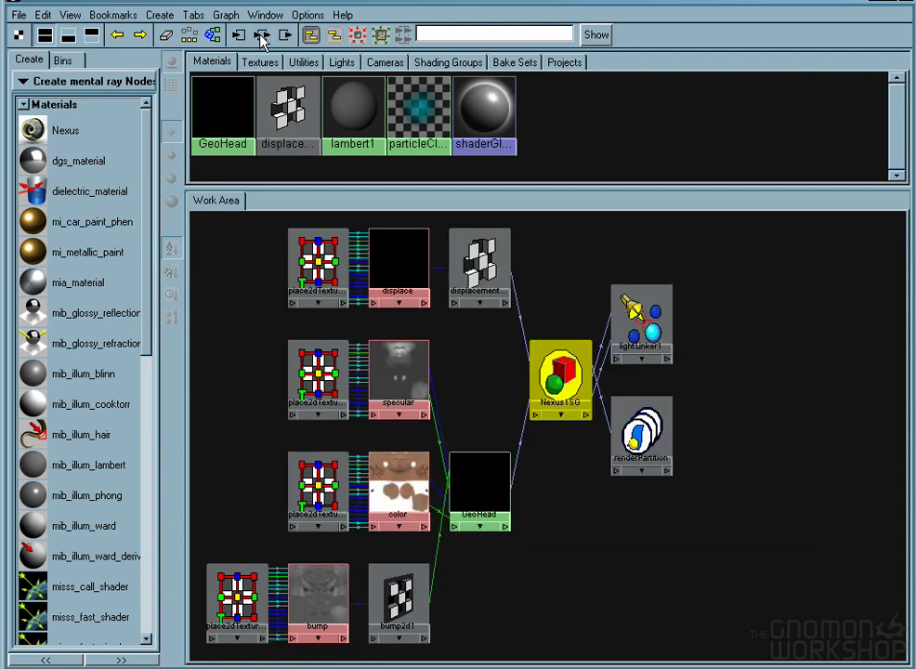
pyautogui.moveTo(794, 528); pyautogui.dragTo(795, 358)
pyautogui.click(717, 489)
pyautogui.keyDown('alt'); pyautogui.moveTo(563, 310); pyautogui.dragTo(550, 305, button='middle'); pyautogui.keyUp('alt')
pyautogui.moveTo(469, 483); pyautogui.dragTo(574, 445)
# Set GeoHead's Ambient Contribution and Diffuse Occlusion to 0.3 each
pyautogui.doubleClick(574, 444)
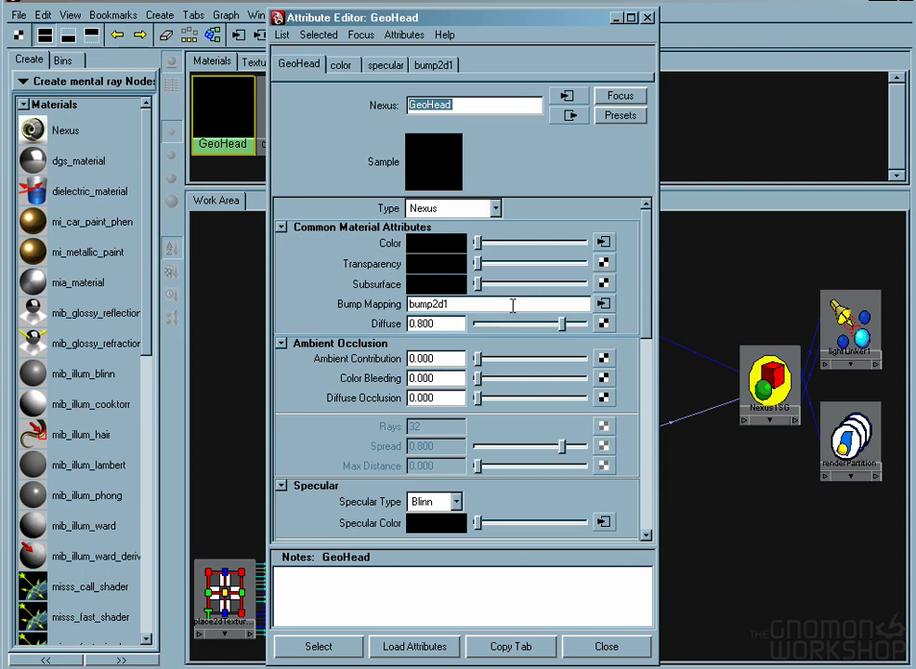
pyautogui.click(448, 359)
pyautogui.write('.3')
pyautogui.press('Return')
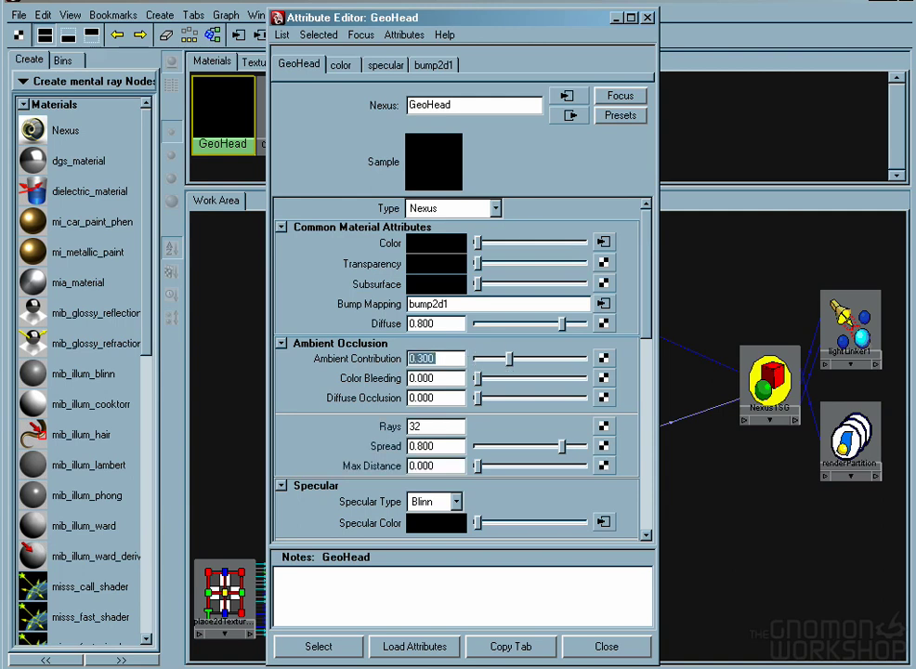
pyautogui.click(442, 399)
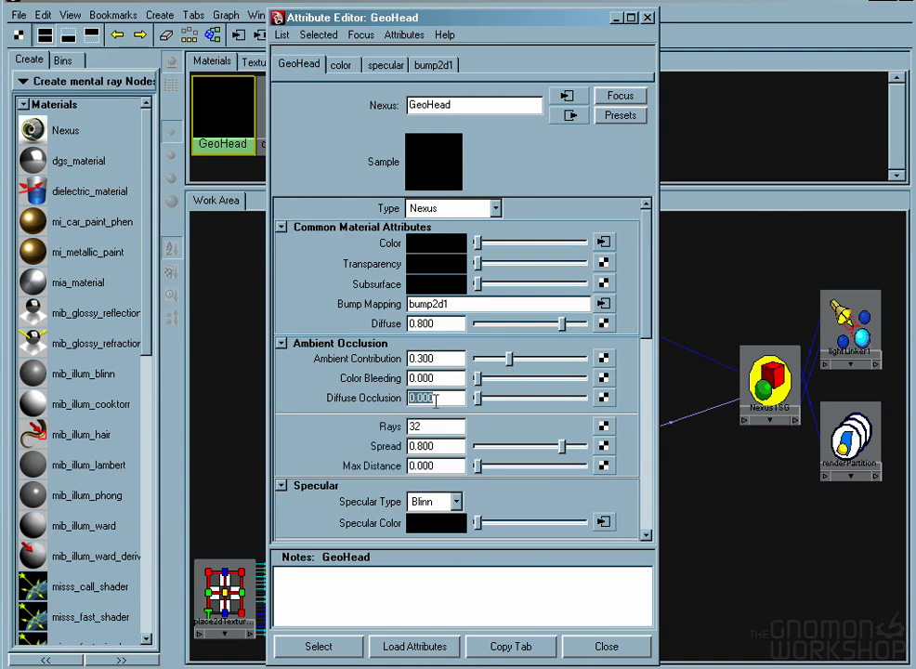
pyautogui.write('.3')
pyautogui.press('Return')
# Set GeoHead's specular Eccentricity to 0.225
pyautogui.moveTo(646, 273); pyautogui.dragTo(650, 358)
pyautogui.doubleClick(436, 334)
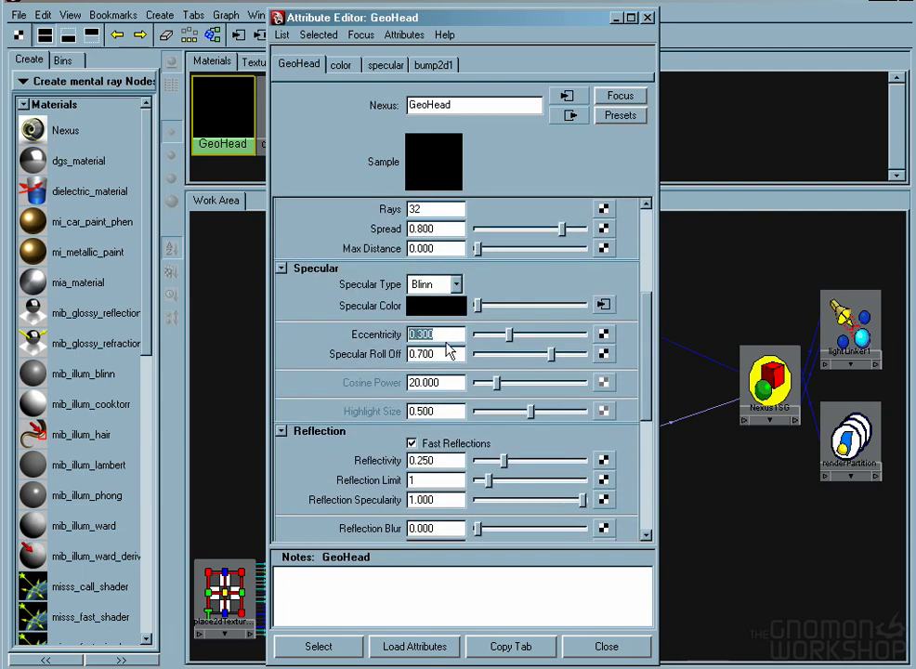
pyautogui.write('.225')
pyautogui.press('Return')
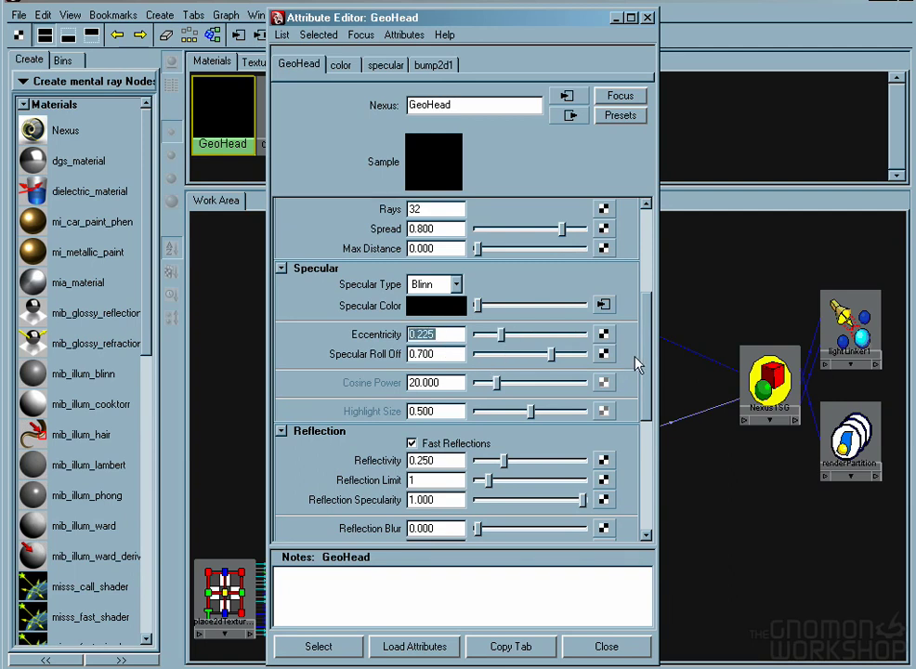
# Set GeoHead's Reflectivity to 0 and close its attributes
pyautogui.moveTo(646, 352); pyautogui.dragTo(644, 385)
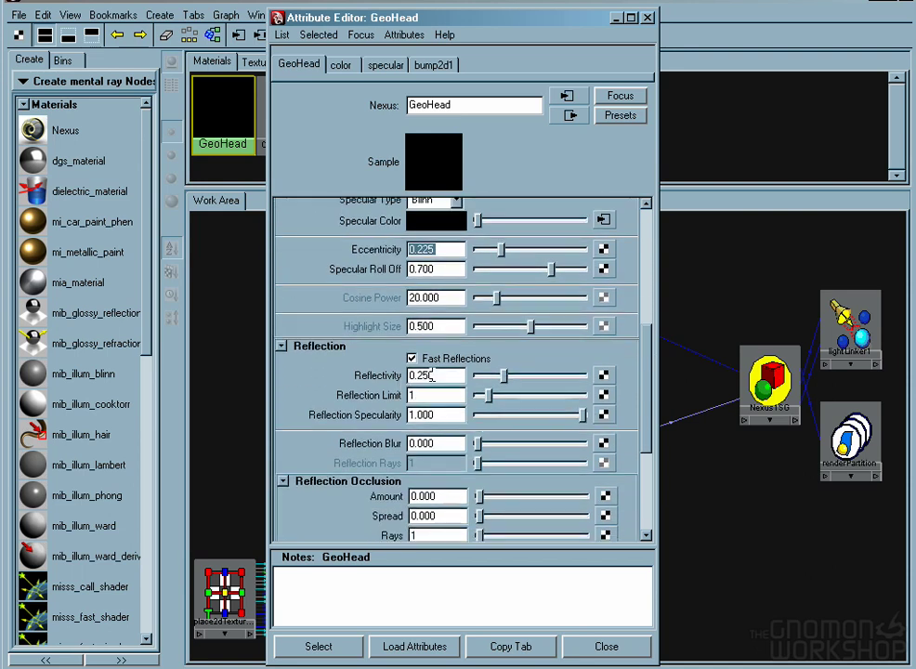
pyautogui.click(428, 375)
pyautogui.doubleClick(434, 375)
pyautogui.write('0')
pyautogui.press('Return')
pyautogui.moveTo(635, 353); pyautogui.dragTo(629, 225)
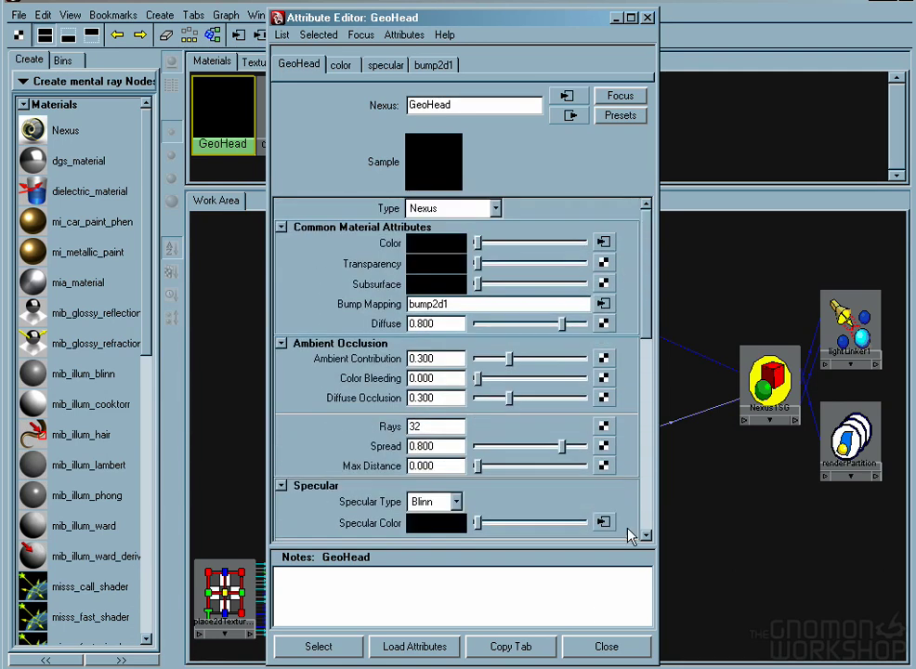
pyautogui.click(605, 647)
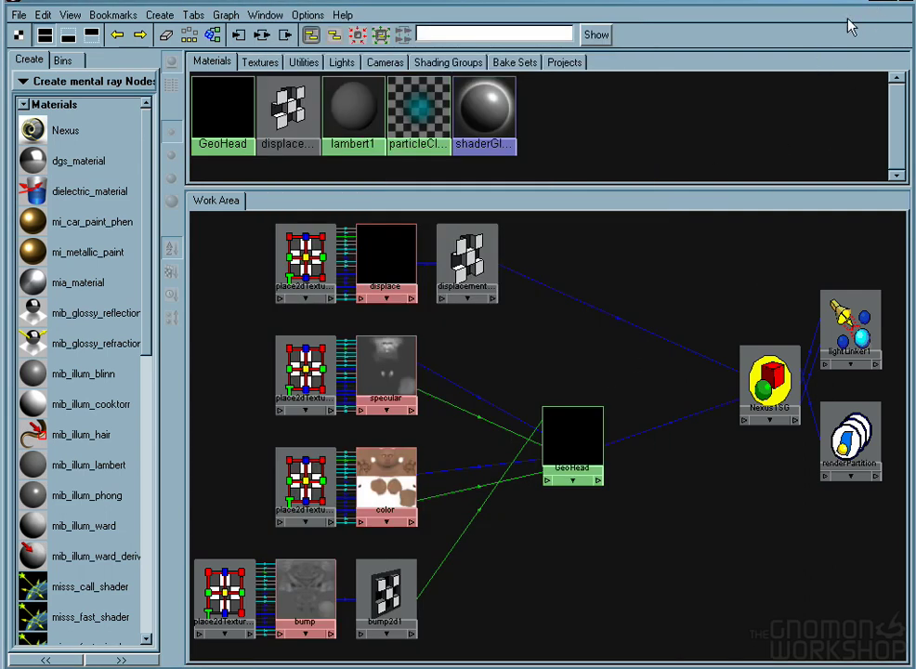
# Select the head mesh in the scene and assign the GeoHead material to it
pyautogui.click(878, 5)
pyautogui.click(430, 359)
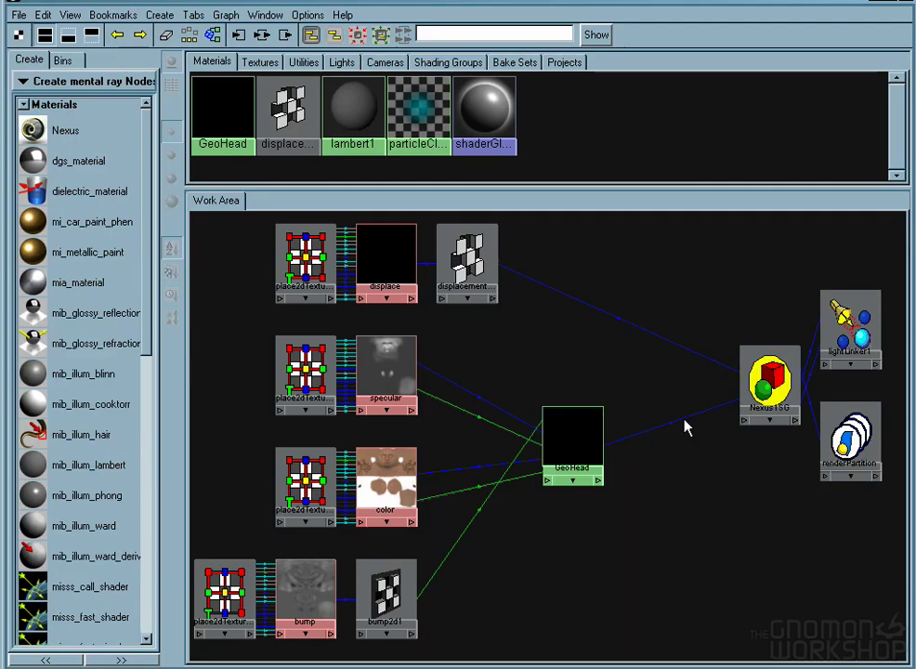
pyautogui.moveTo(576, 435); pyautogui.dragTo(561, 399, button='right')
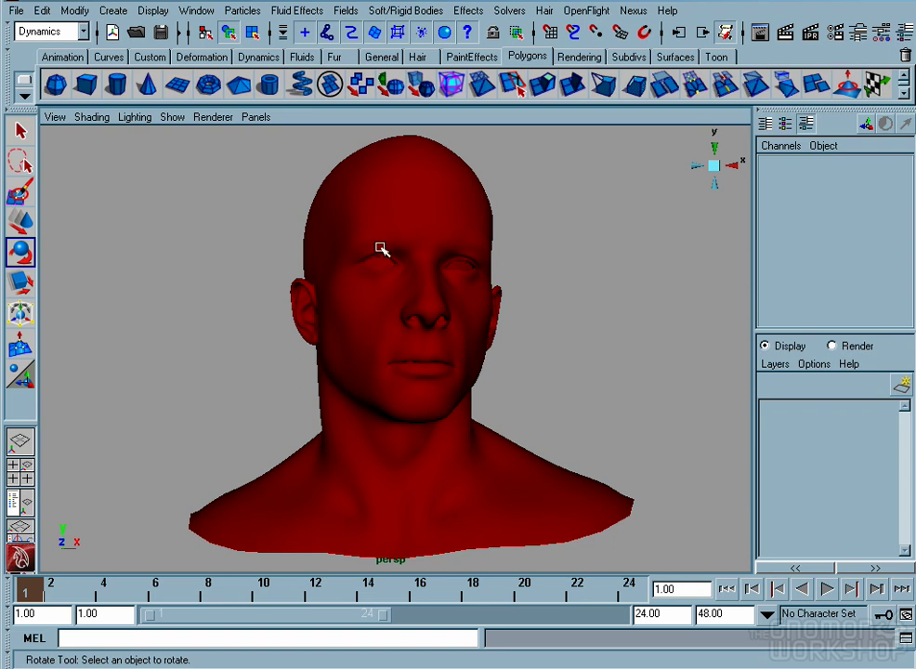
# Set the mental ray Max Sample Level to 2 in the render settings
pyautogui.click(836, 38)
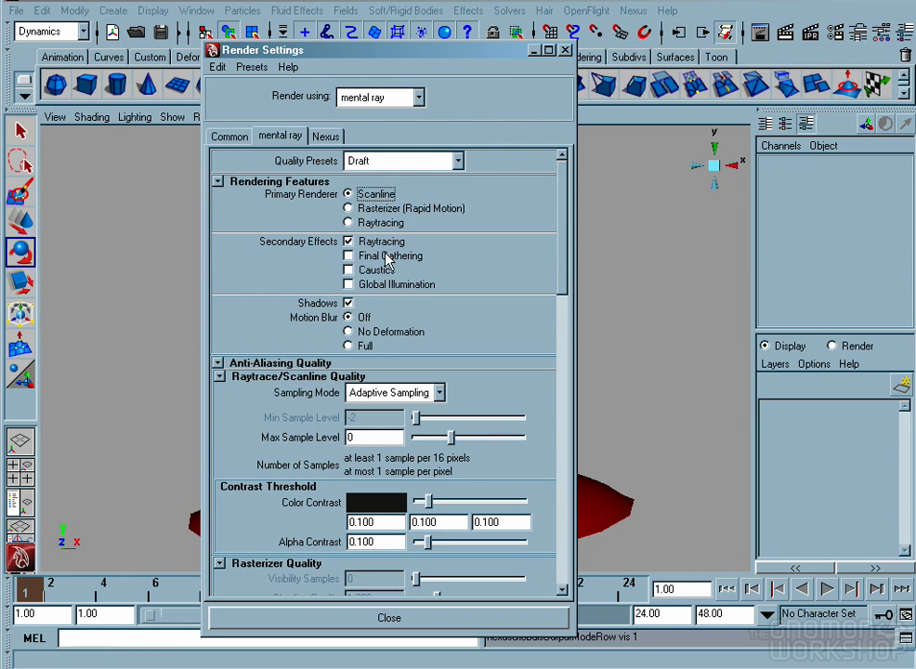
pyautogui.doubleClick(376, 437)
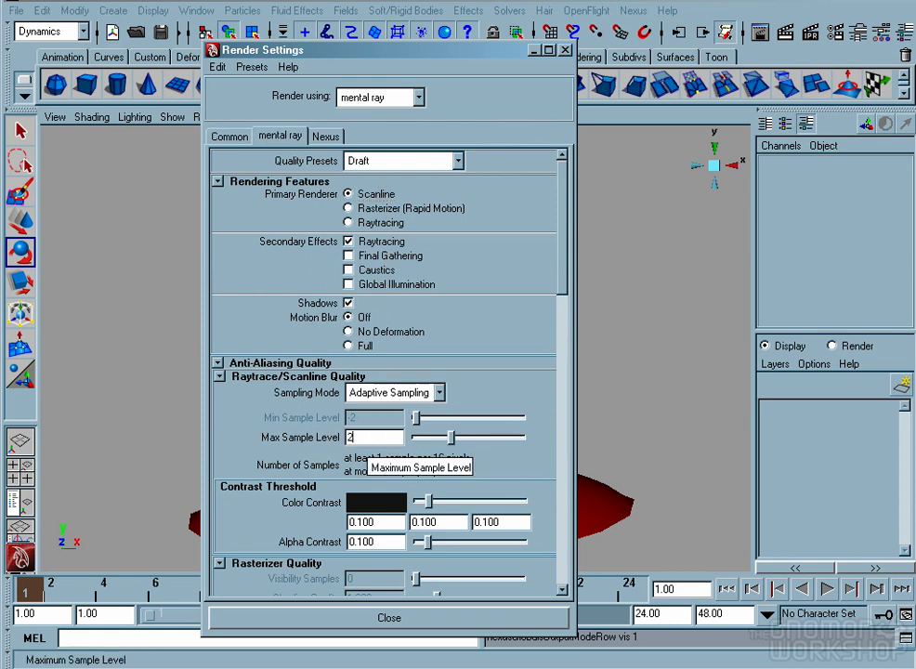
pyautogui.write('2')
pyautogui.press('Return')
# Set the Multi-Pixel Filtering filter to Mitchell in the mental ray settings
pyautogui.moveTo(563, 251); pyautogui.dragTo(564, 321)
pyautogui.click(397, 396)
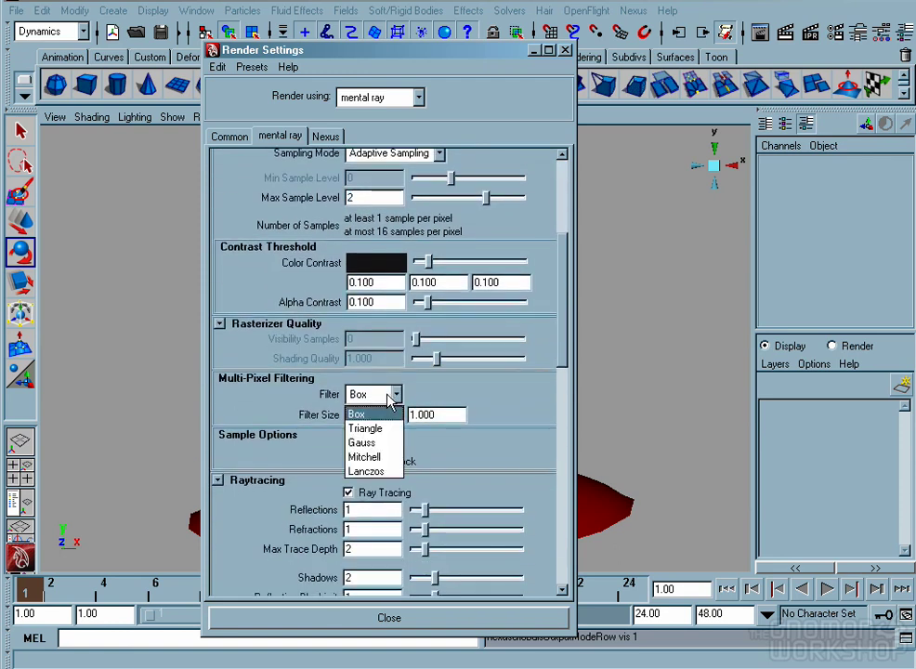
pyautogui.click(364, 455)
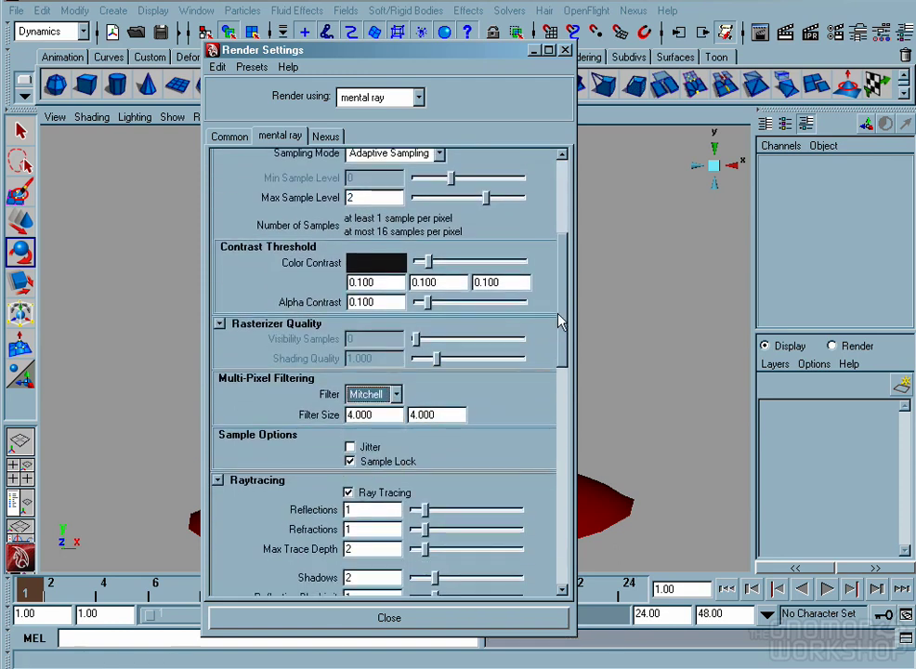
# Enable Final Gathering with an Accuracy of 250 and expand the Final Gathering Options
pyautogui.moveTo(562, 316); pyautogui.dragTo(572, 403)
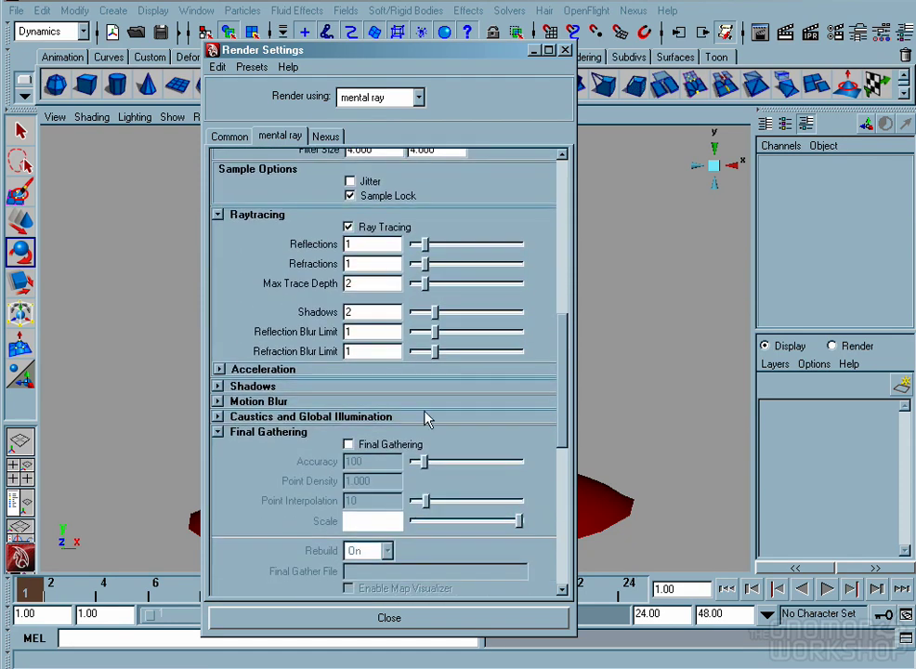
pyautogui.click(390, 445)
pyautogui.moveTo(376, 462); pyautogui.dragTo(344, 476)
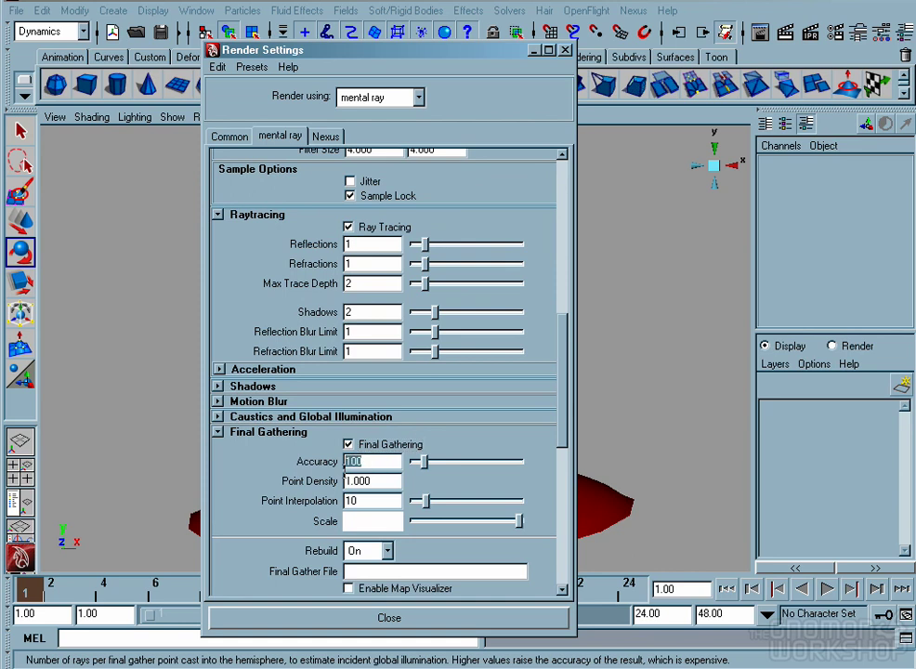
pyautogui.write('250')
pyautogui.press('Return')
pyautogui.moveTo(568, 355); pyautogui.dragTo(568, 409)
pyautogui.click(220, 426)
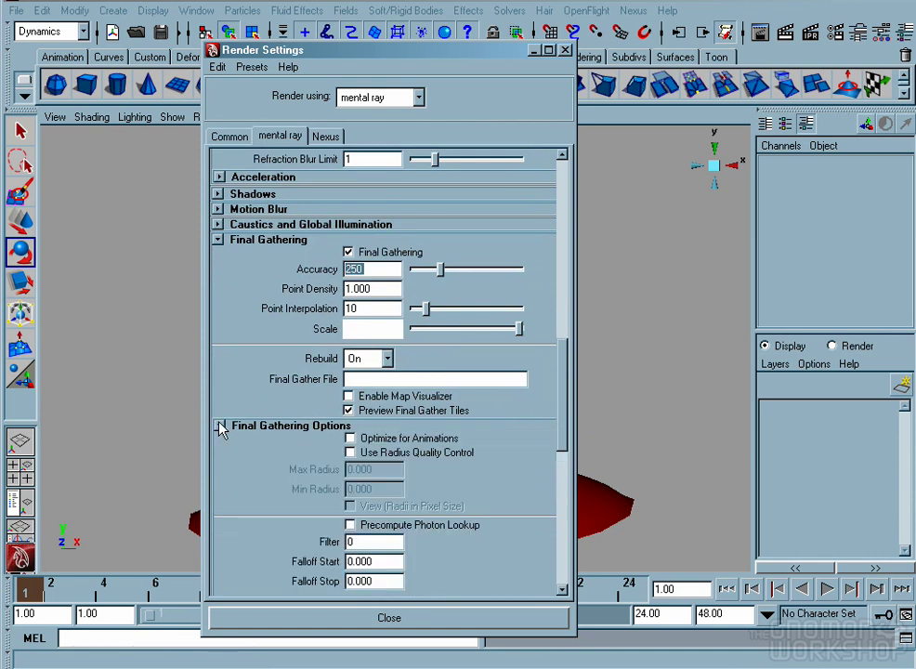
pyautogui.moveTo(566, 371); pyautogui.dragTo(562, 434)
pyautogui.click(471, 419)
pyautogui.moveTo(567, 429); pyautogui.dragTo(580, 175)
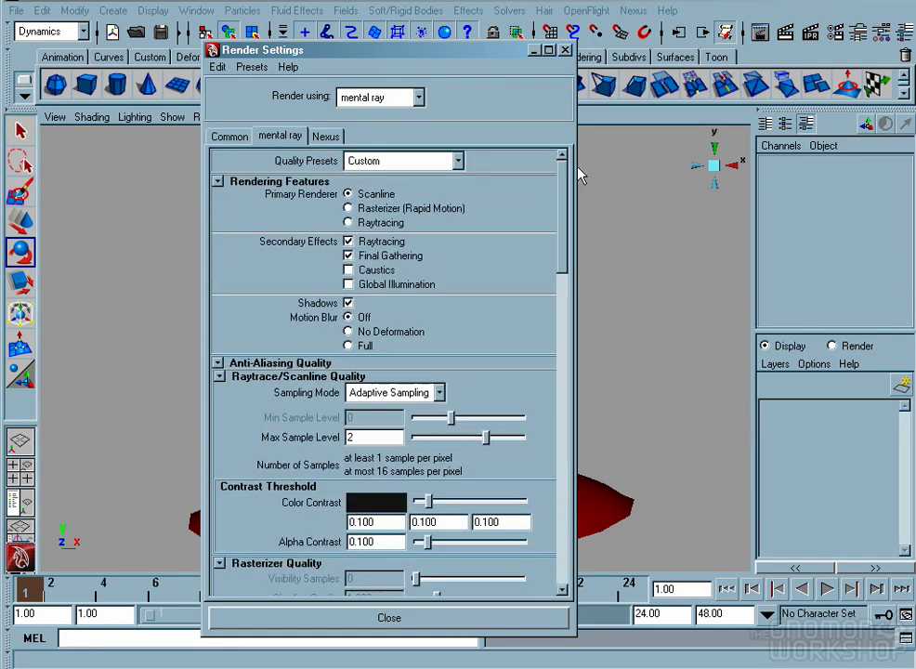
# Use the HD 720 image size preset in the common render settings and disable the default light
pyautogui.click(228, 137)
pyautogui.click(413, 393)
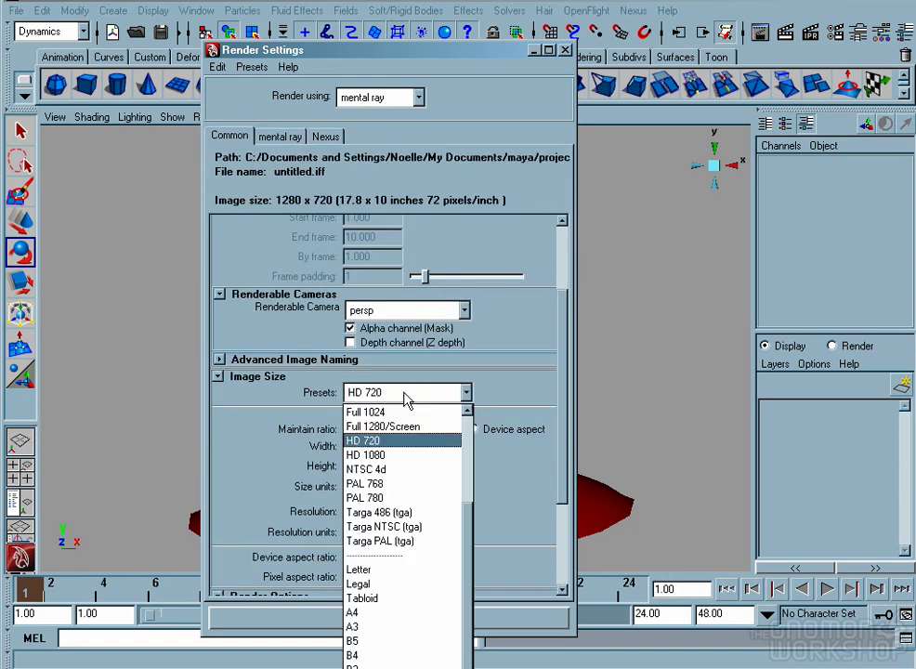
pyautogui.click(407, 437)
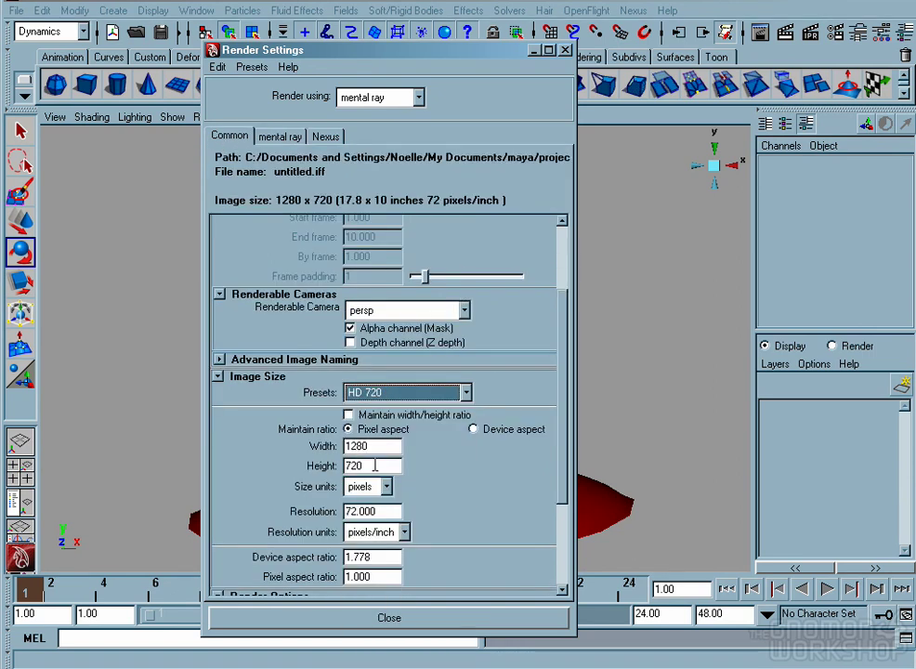
pyautogui.moveTo(565, 480); pyautogui.dragTo(578, 394)
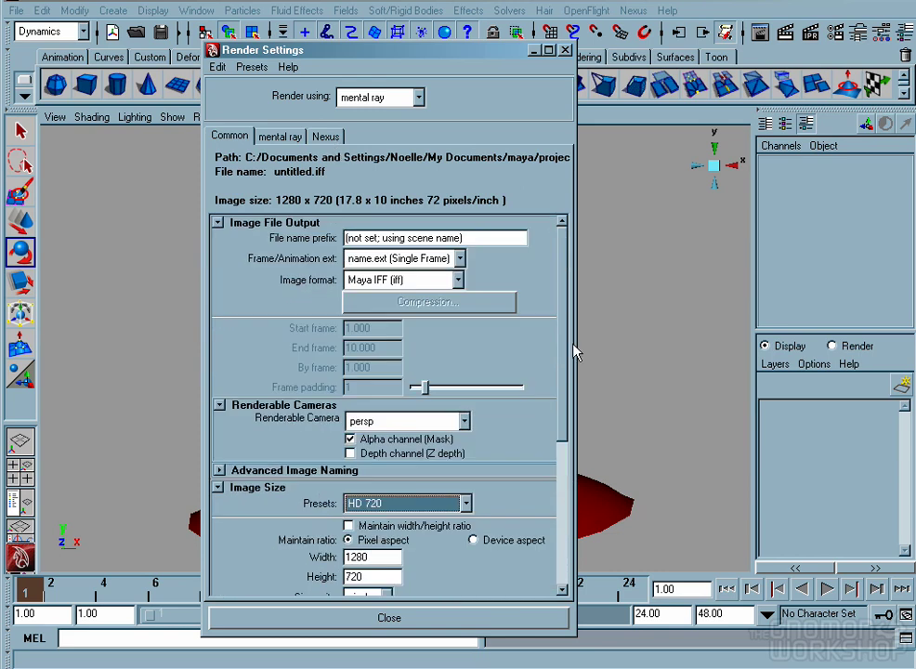
pyautogui.scroll(-5, 381, 419)
pyautogui.click(349, 512)
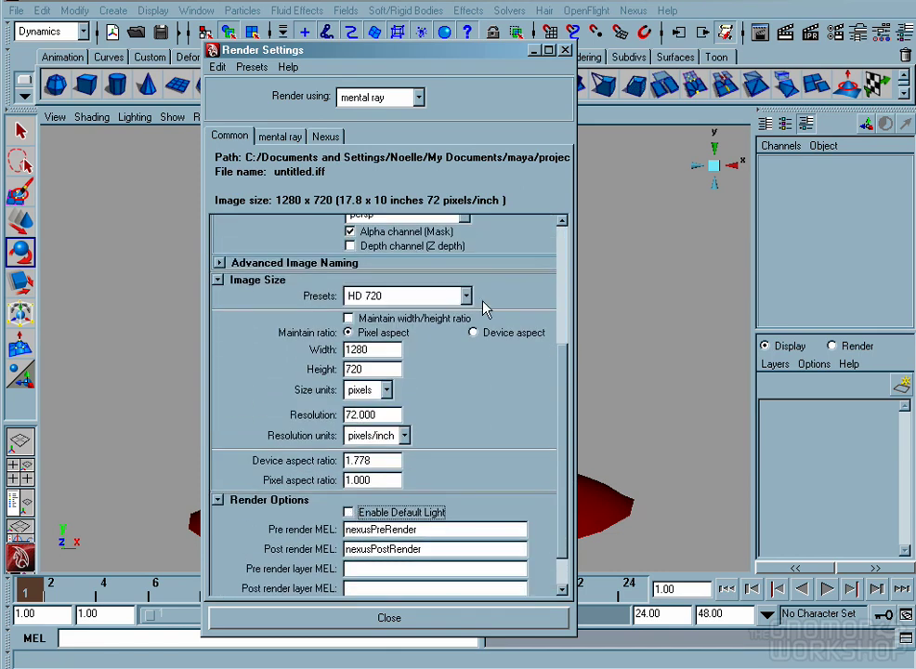
# Review the Nexus pass output options and close the render settings
pyautogui.click(325, 136)
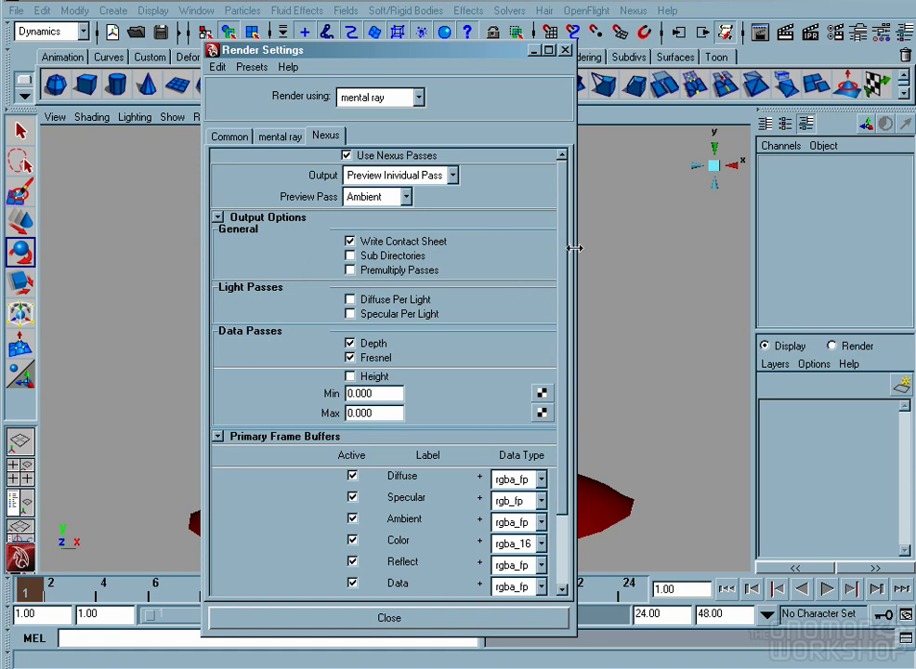
pyautogui.moveTo(562, 241); pyautogui.dragTo(564, 316)
pyautogui.click(394, 620)
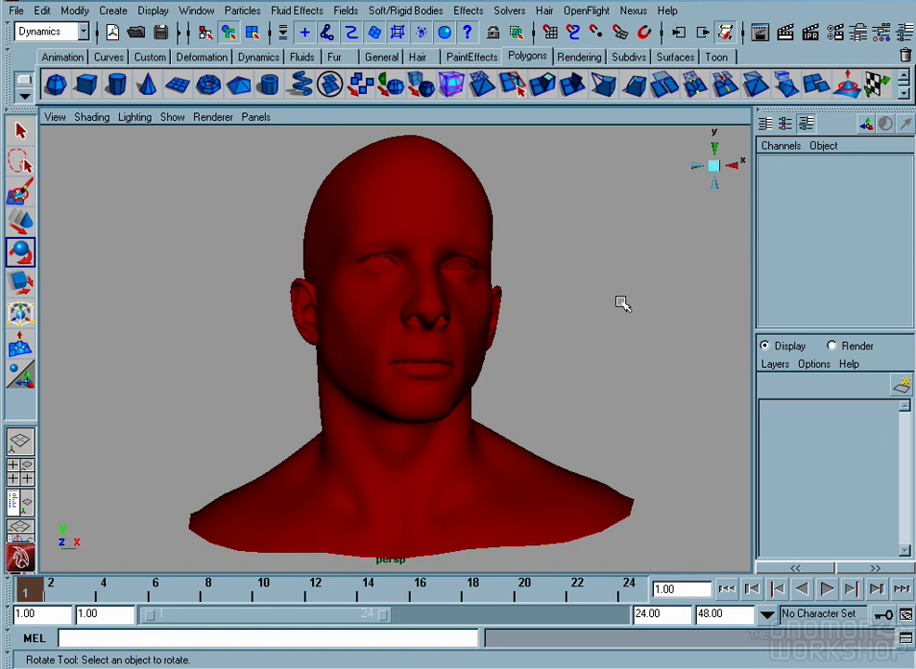
# Create a spot light and look through it in the viewport
pyautogui.click(109, 13)
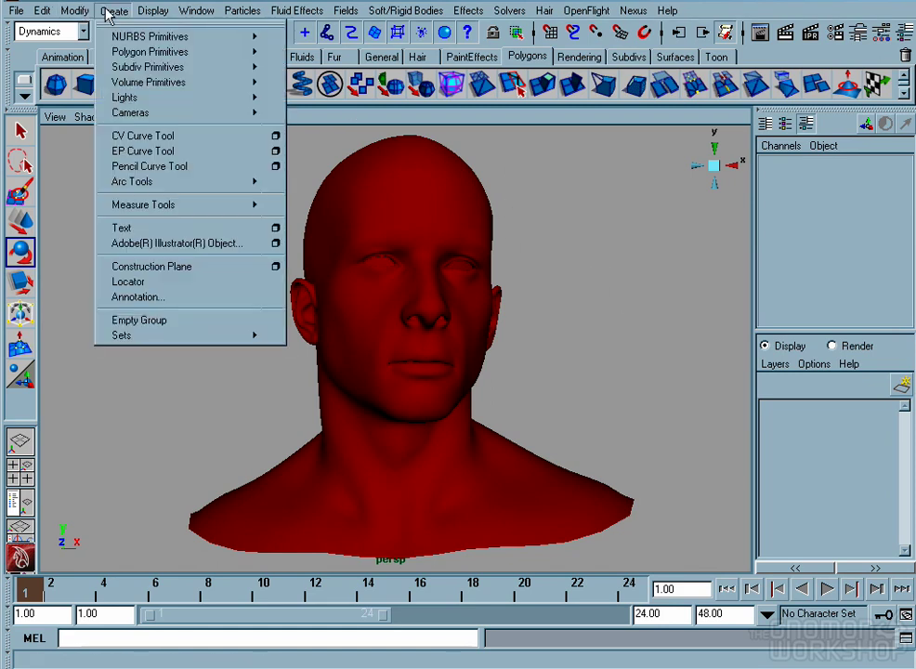
pyautogui.moveTo(172, 97)
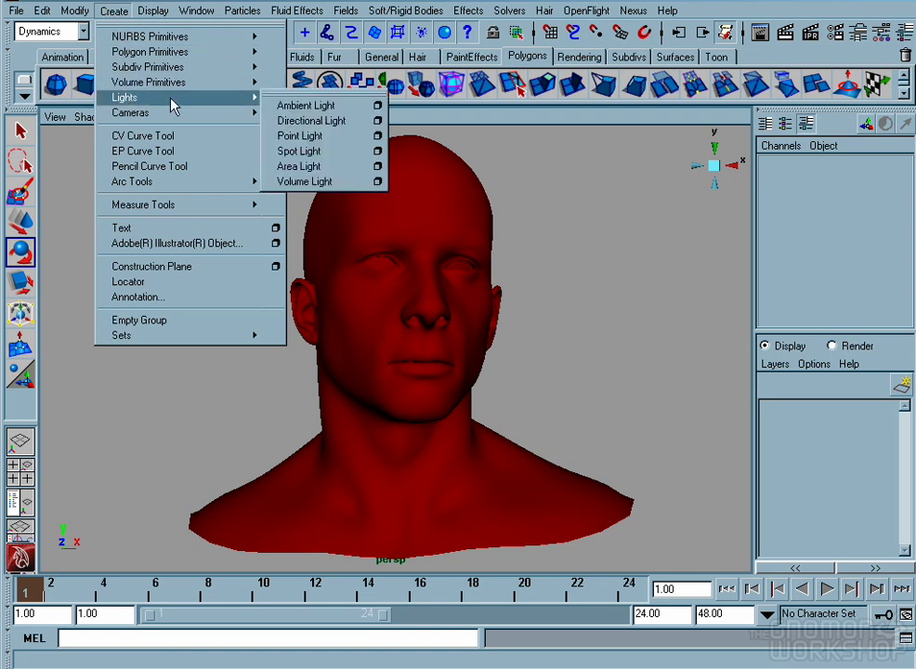
pyautogui.click(310, 154)
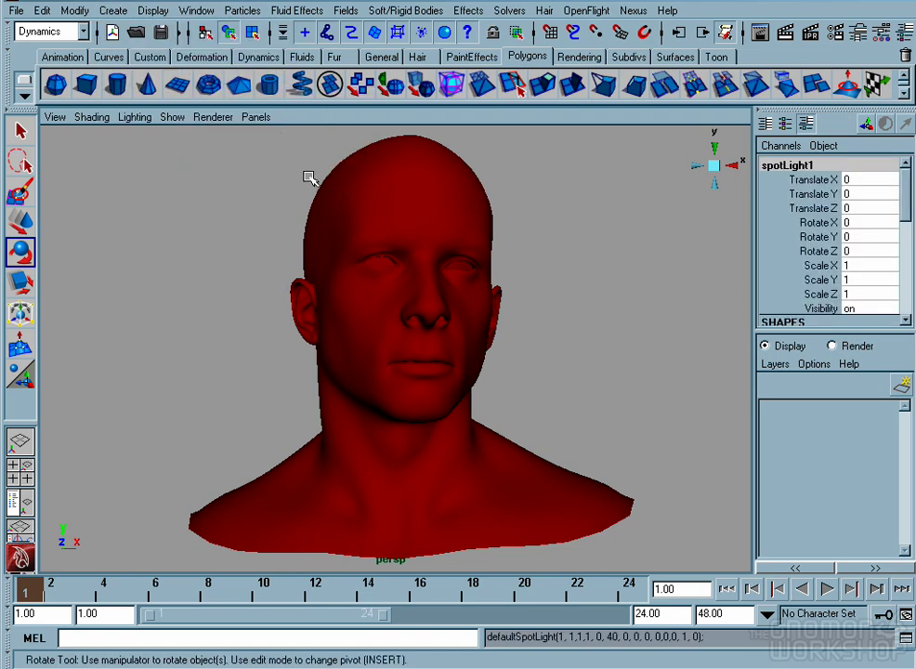
pyautogui.click(256, 118)
pyautogui.click(266, 166)
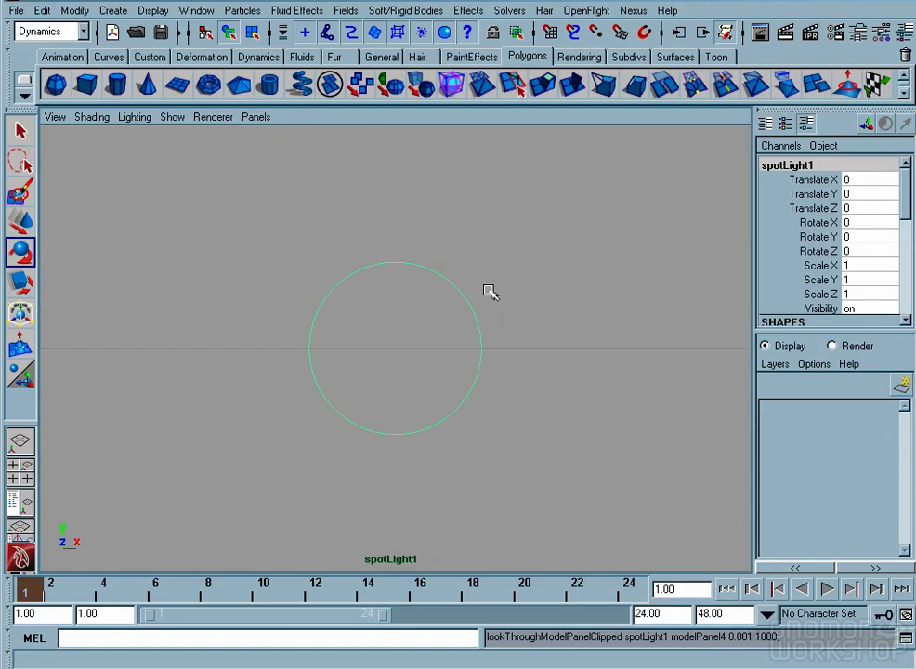
# Aim the spot light at the head from above and in front, at about X -0.948, Y 7.016, Z 1.784
pyautogui.keyDown('alt'); pyautogui.moveTo(306, 241); pyautogui.dragTo(462, 333); pyautogui.keyUp('alt')
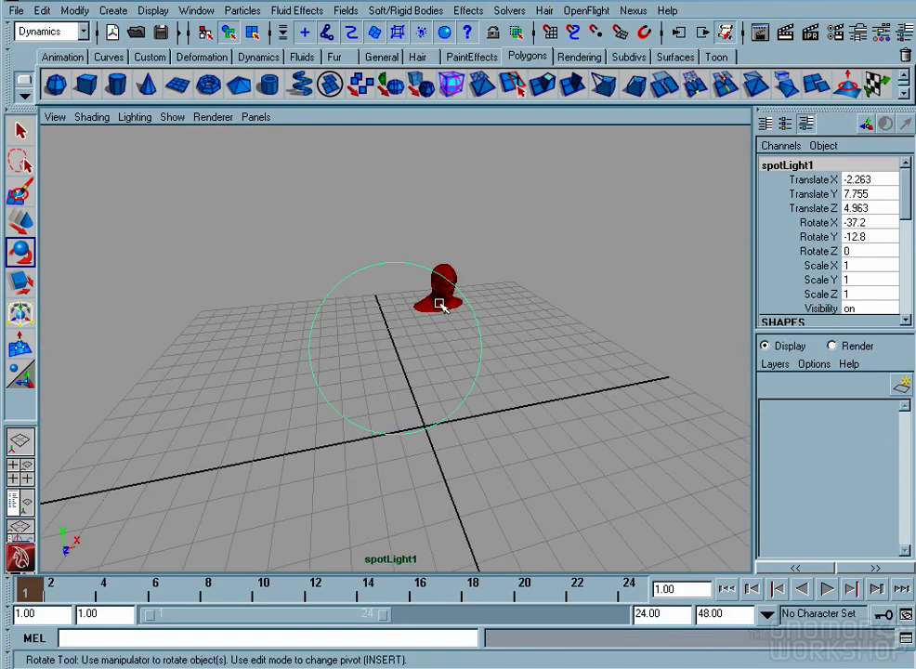
pyautogui.click(438, 305)
pyautogui.press('f')
pyautogui.click(573, 358)
pyautogui.keyDown('alt'); pyautogui.moveTo(422, 329); pyautogui.dragTo(294, 319); pyautogui.keyUp('alt')
pyautogui.keyDown('alt'); pyautogui.moveTo(289, 301); pyautogui.dragTo(294, 293, button='right'); pyautogui.keyUp('alt')
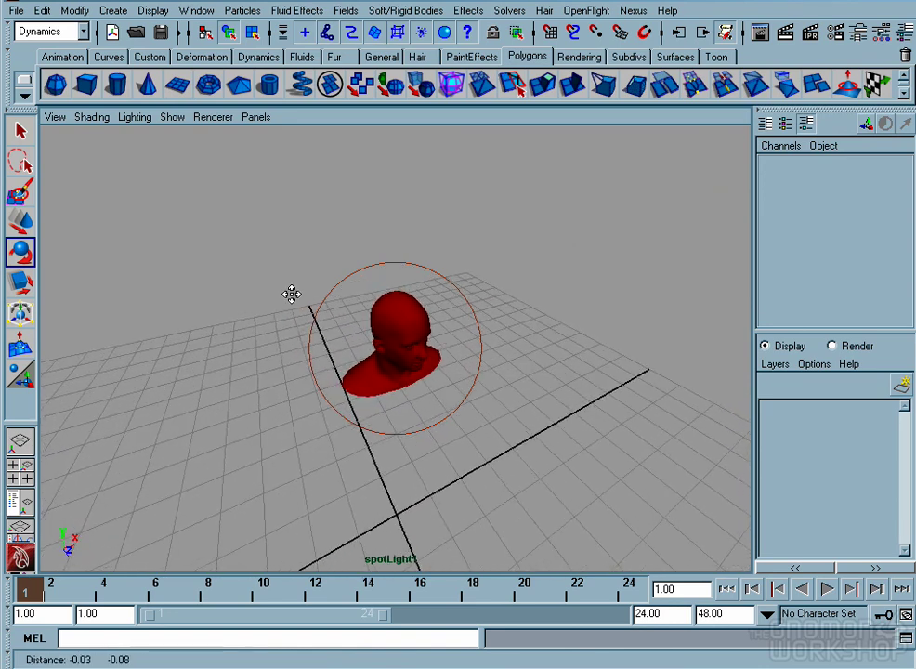
pyautogui.keyDown('alt'); pyautogui.moveTo(289, 294); pyautogui.dragTo(291, 294); pyautogui.keyUp('alt')
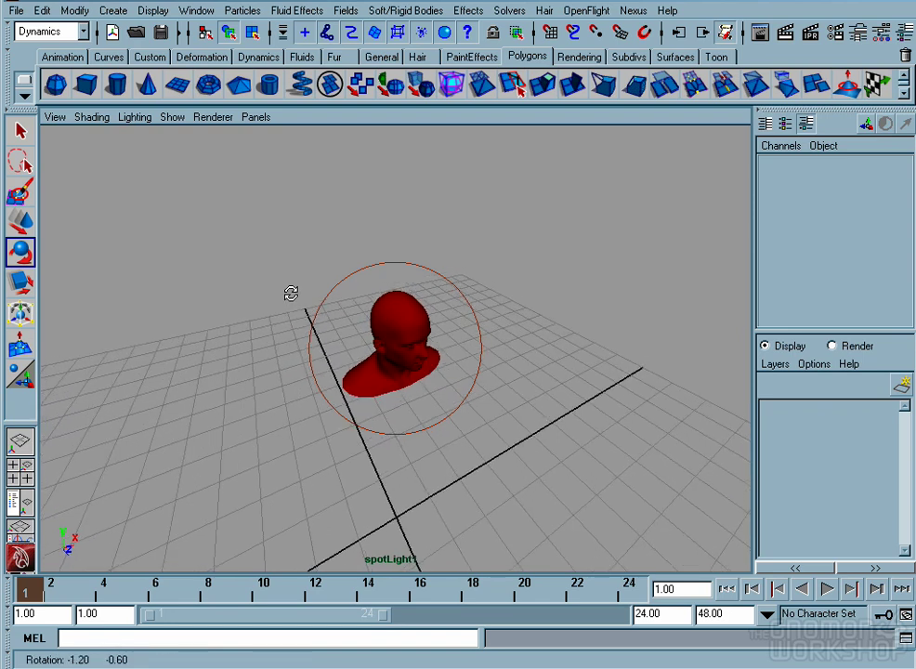
# Select the spot light aimed at the head and rename it keyLight1
pyautogui.moveTo(245, 221); pyautogui.dragTo(338, 312)
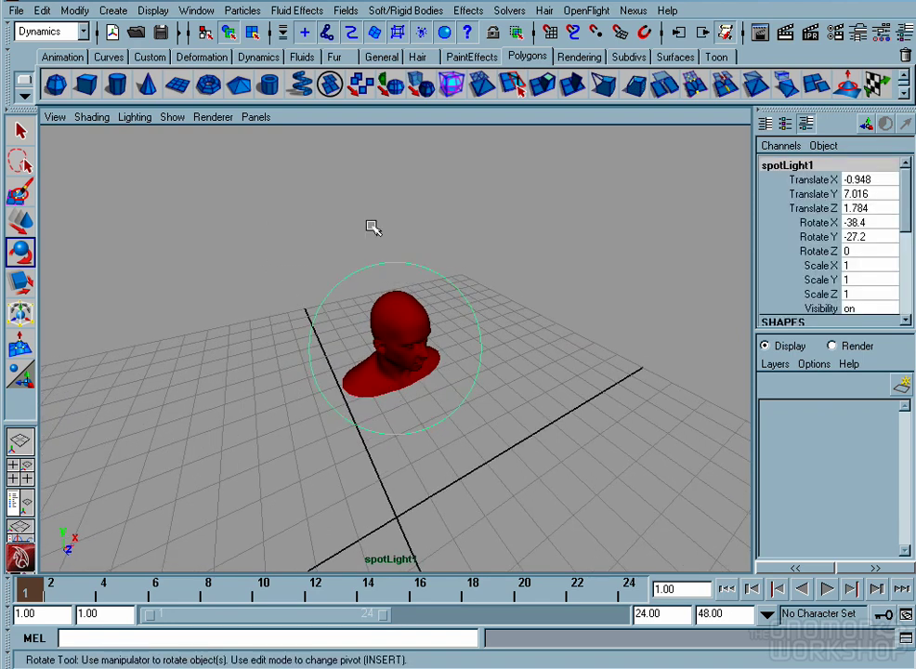
pyautogui.click(816, 166)
pyautogui.write('keyLight1')
pyautogui.press('Return')
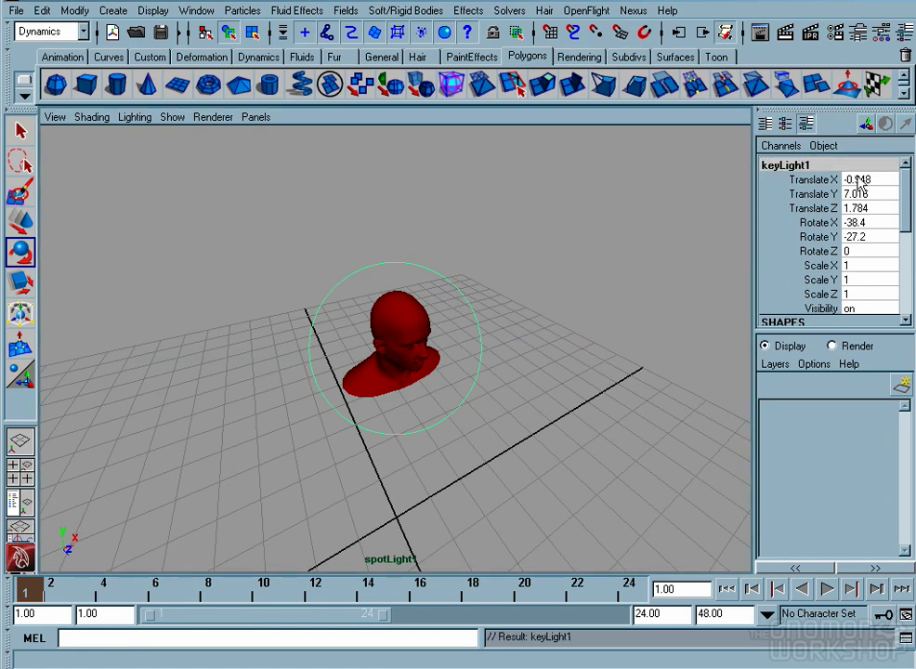
# Open keyLight1's attributes and re-enter its Dropoff value
pyautogui.hotkey('ctrl', 'a')
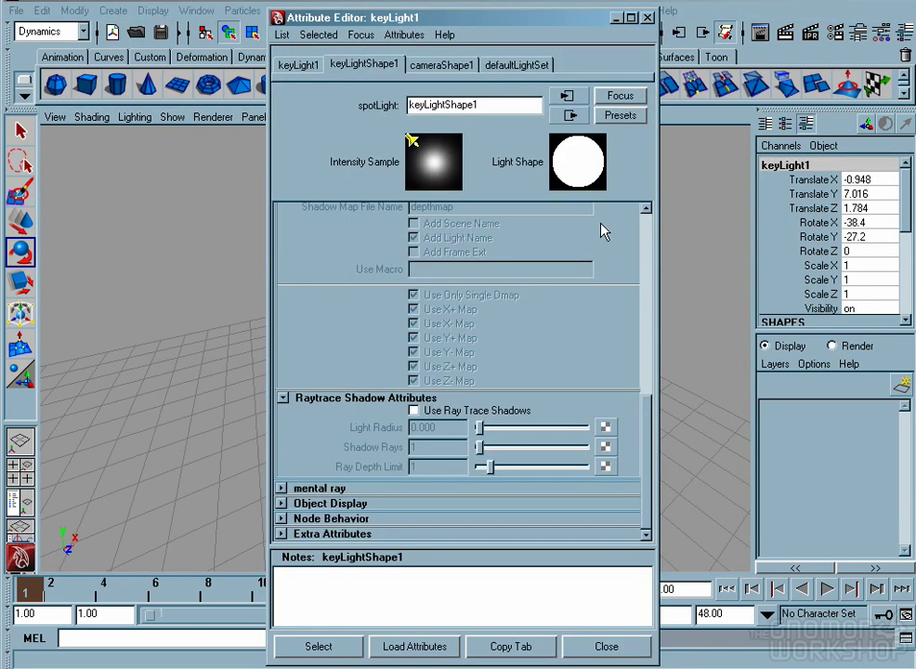
pyautogui.scroll(10, 653, 400)
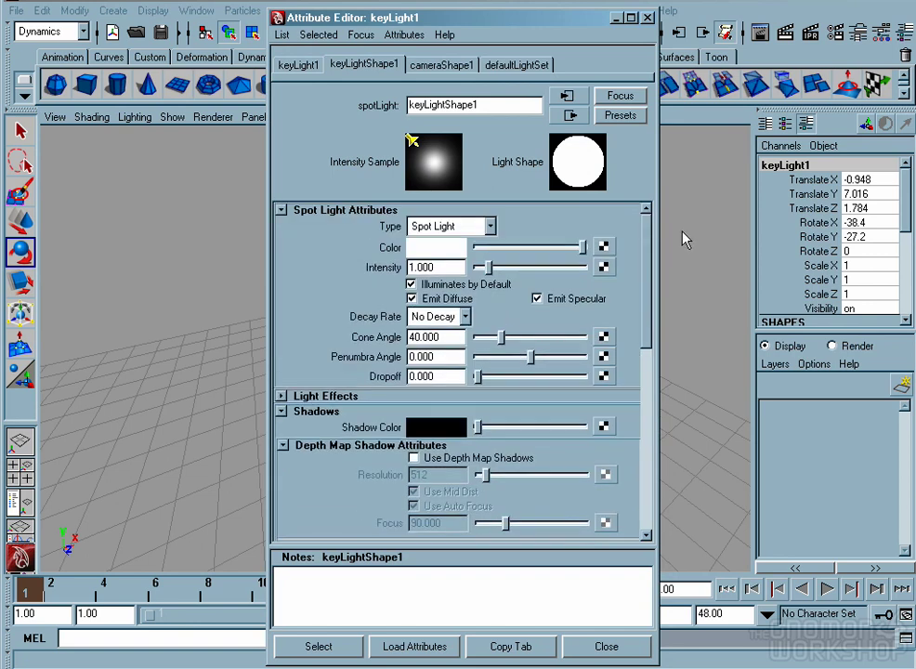
pyautogui.scroll(-1, 673, 247)
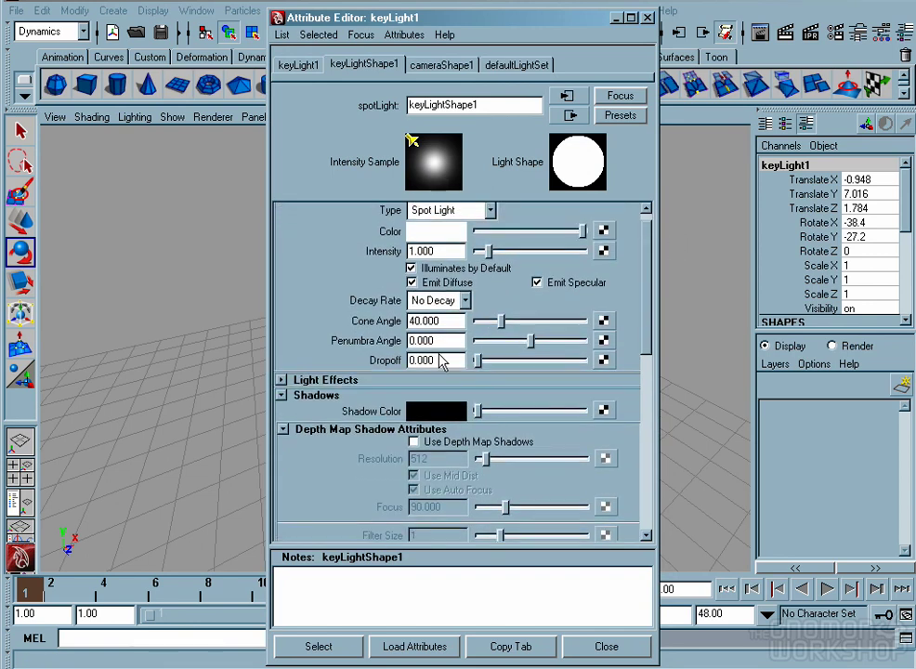
pyautogui.moveTo(440, 361); pyautogui.dragTo(372, 363)
pyautogui.press('BackSpace')
pyautogui.press('Return')
# Enable ray trace shadows on keyLight1 with Light Radius 0.65 and Shadow Rays 6, and close its attributes
pyautogui.moveTo(647, 328); pyautogui.dragTo(647, 509)
pyautogui.click(413, 410)
pyautogui.doubleClick(424, 426)
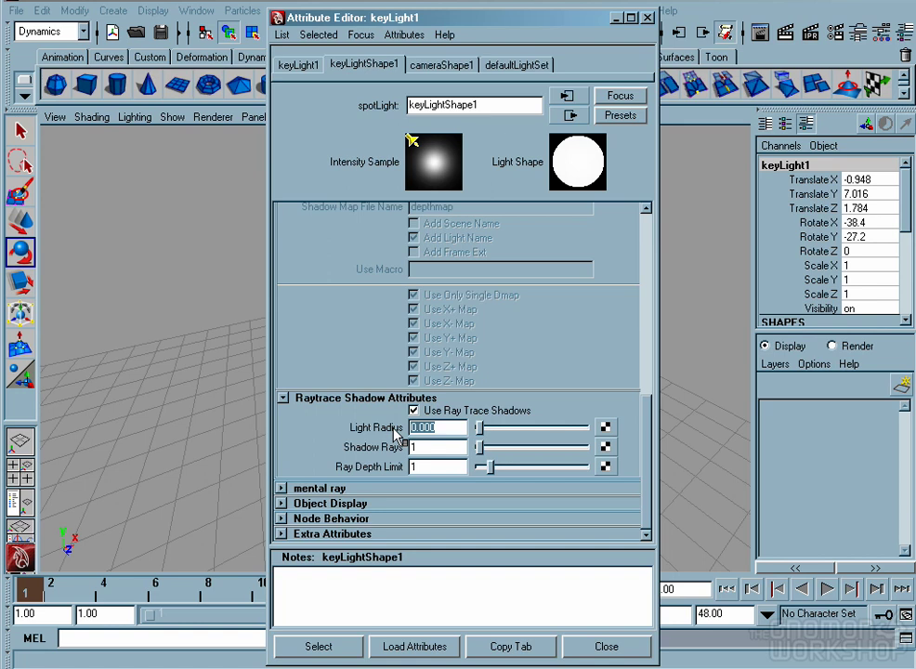
pyautogui.write('.65')
pyautogui.press('Tab')
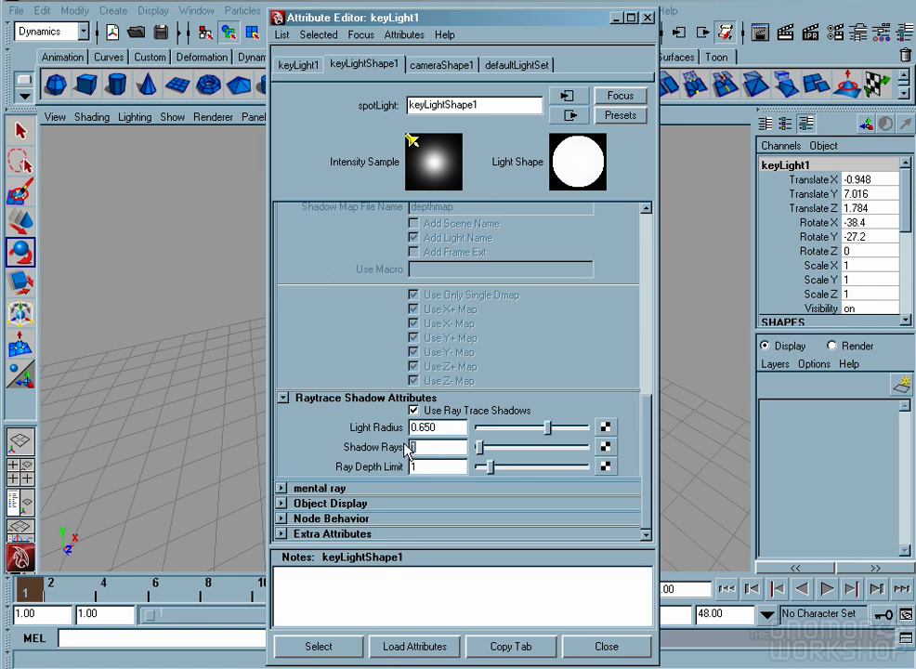
pyautogui.write('6')
pyautogui.press('Return')
pyautogui.click(620, 647)
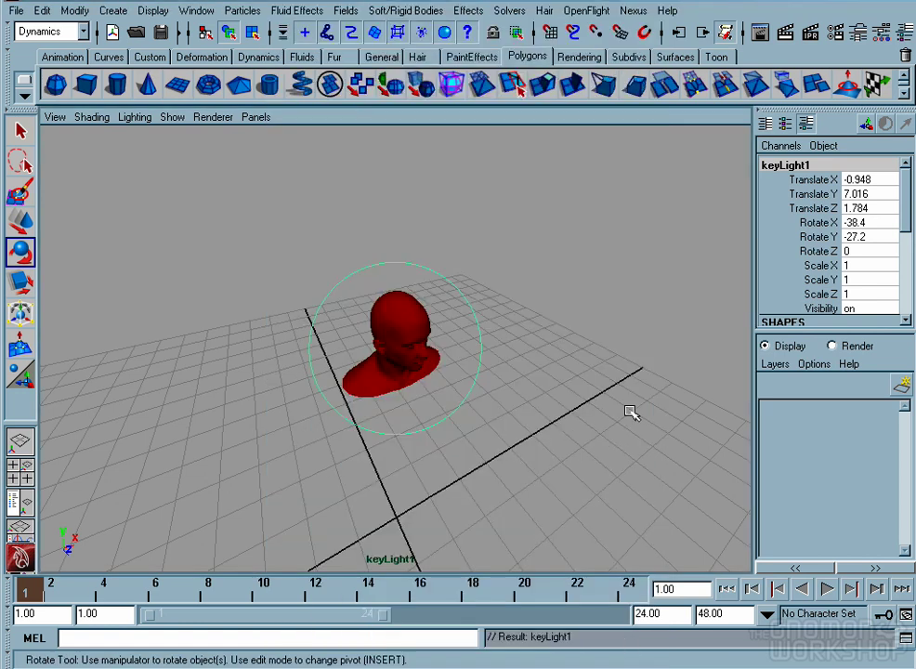
# Create a second spot light and look through it in the viewport
pyautogui.click(629, 412)
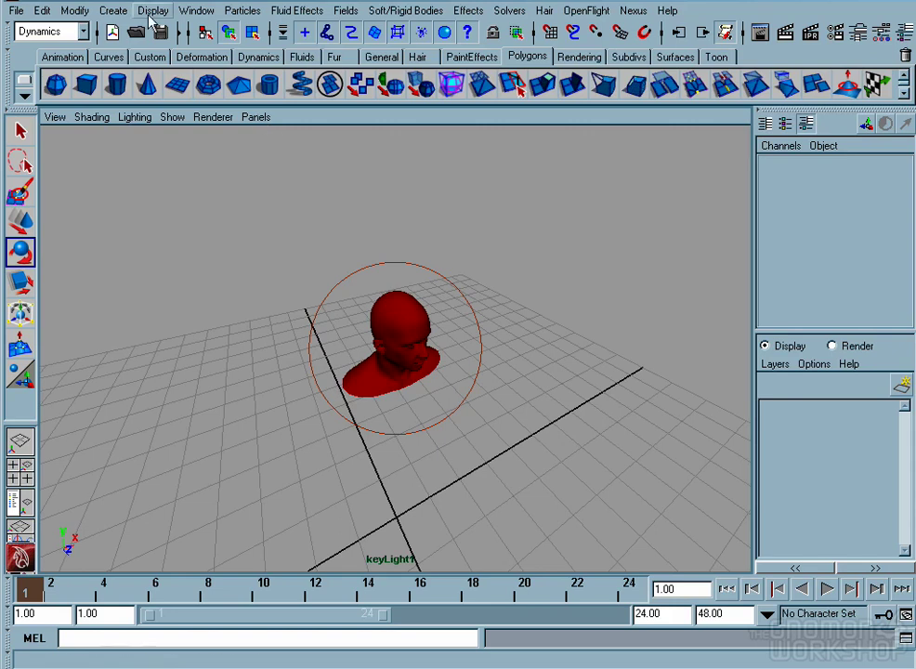
pyautogui.click(113, 10)
pyautogui.moveTo(147, 99)
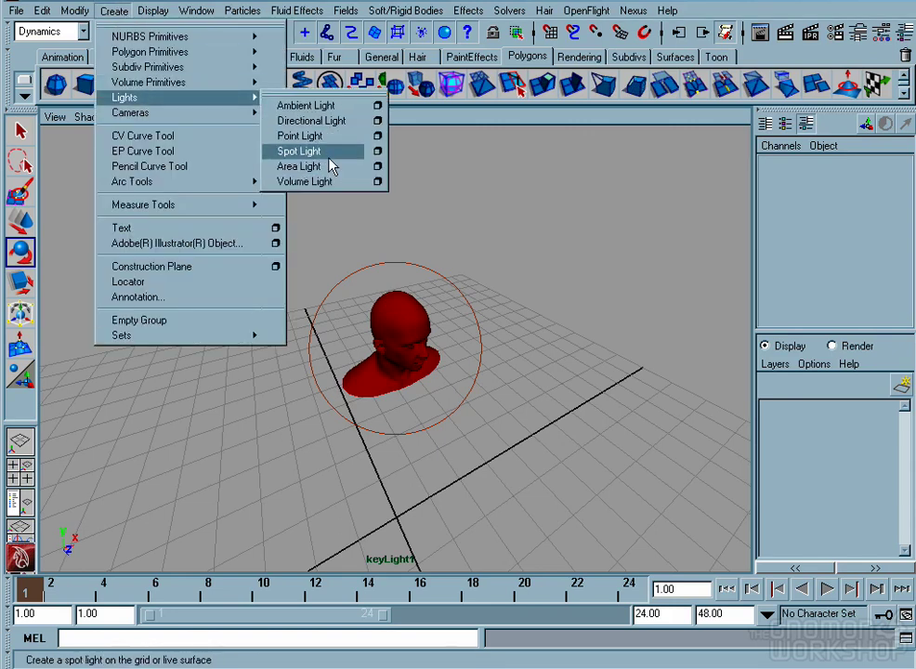
pyautogui.click(328, 154)
pyautogui.click(253, 118)
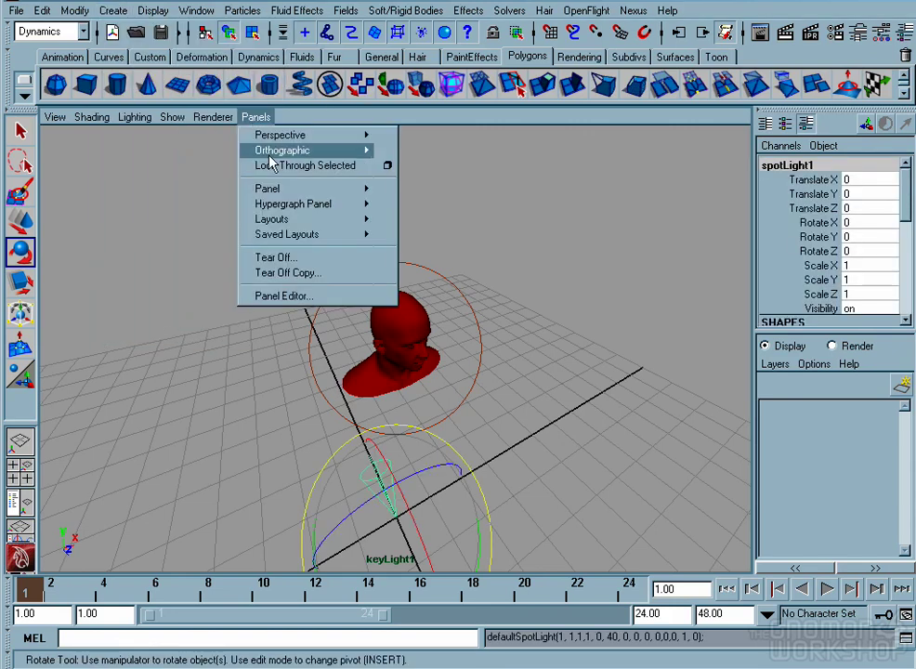
pyautogui.click(269, 164)
# Aim the second spot light at the head from its side and slightly behind, at about X 2.417, Y 6.122, Z -1.222
pyautogui.keyDown('alt'); pyautogui.moveTo(452, 306); pyautogui.dragTo(84, 279, button='right'); pyautogui.keyUp('alt')
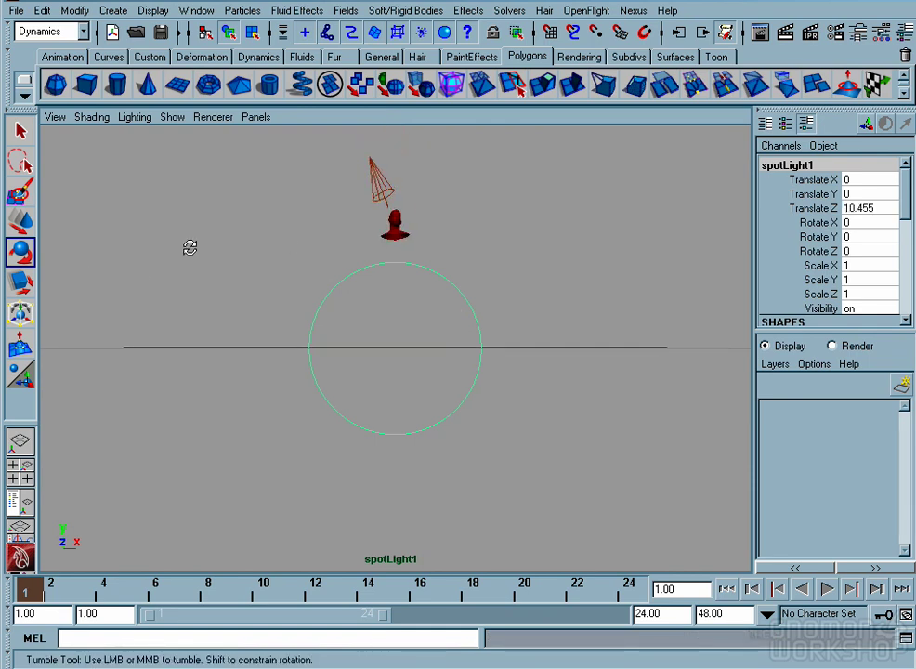
pyautogui.keyDown('alt'); pyautogui.moveTo(190, 247); pyautogui.dragTo(65, 260); pyautogui.keyUp('alt')
pyautogui.click(316, 265)
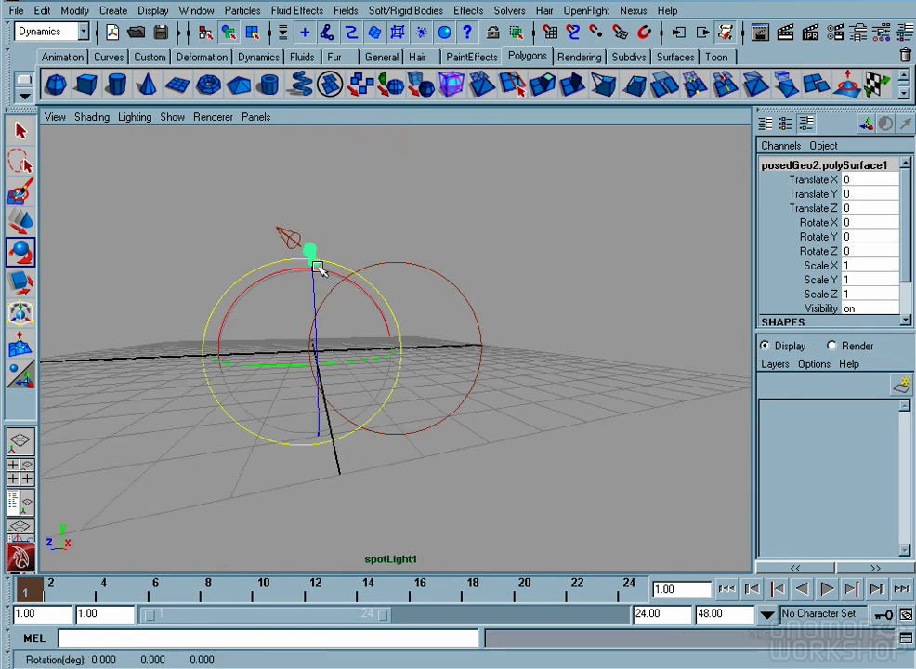
pyautogui.press('f')
pyautogui.click(648, 271)
pyautogui.keyDown('alt'); pyautogui.moveTo(648, 271); pyautogui.dragTo(369, 245, button='right'); pyautogui.keyUp('alt')
pyautogui.keyDown('alt'); pyautogui.moveTo(370, 246); pyautogui.dragTo(271, 231); pyautogui.keyUp('alt')
pyautogui.keyDown('alt'); pyautogui.moveTo(264, 197); pyautogui.dragTo(272, 198, button='middle'); pyautogui.keyUp('alt')
pyautogui.keyDown('alt'); pyautogui.moveTo(270, 201); pyautogui.dragTo(276, 197); pyautogui.keyUp('alt')
pyautogui.keyDown('alt'); pyautogui.moveTo(277, 197); pyautogui.dragTo(219, 194, button='right'); pyautogui.keyUp('alt')
pyautogui.moveTo(219, 193)
pyautogui.keyDown('alt'); pyautogui.mouseDown()
pyautogui.moveTo(194, 191)
pyautogui.moveTo(208, 190)
pyautogui.mouseUp(); pyautogui.keyUp('alt')
# Select the second spot light and rename it rimLight
pyautogui.moveTo(472, 270); pyautogui.dragTo(443, 299)
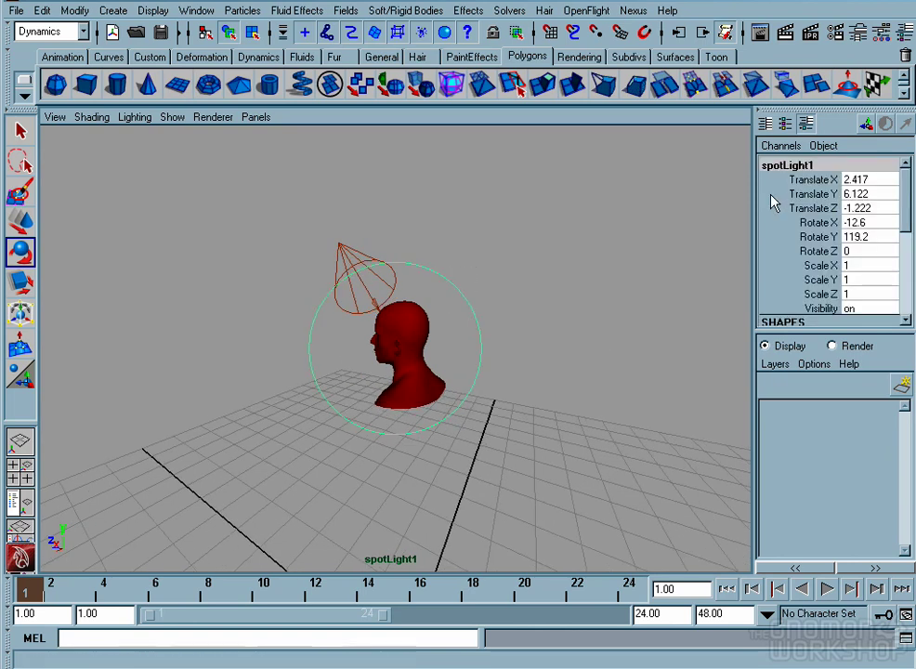
pyautogui.click(786, 163)
pyautogui.write('rimLig')
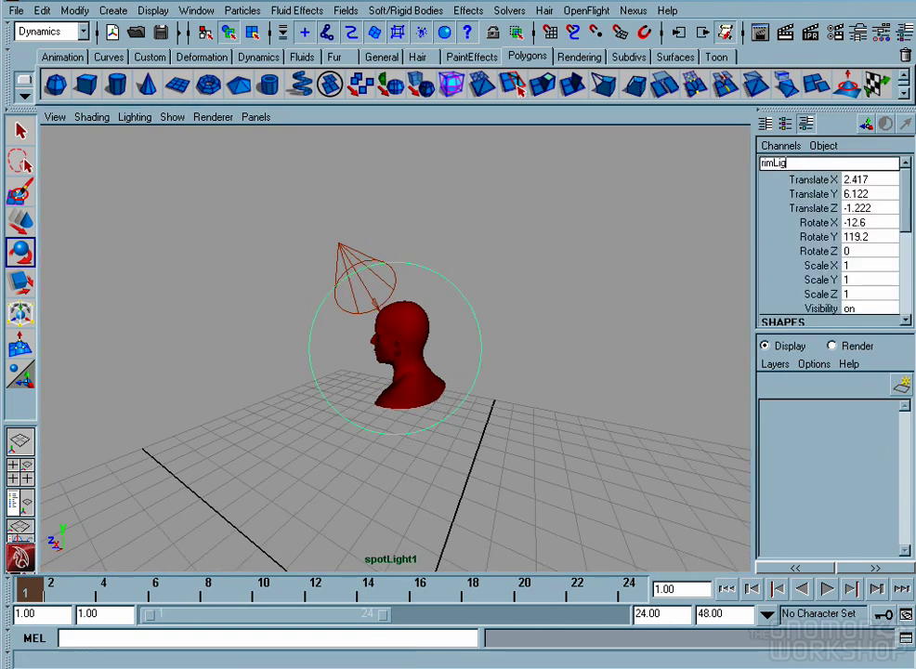
pyautogui.write('ht')
pyautogui.press('Return')
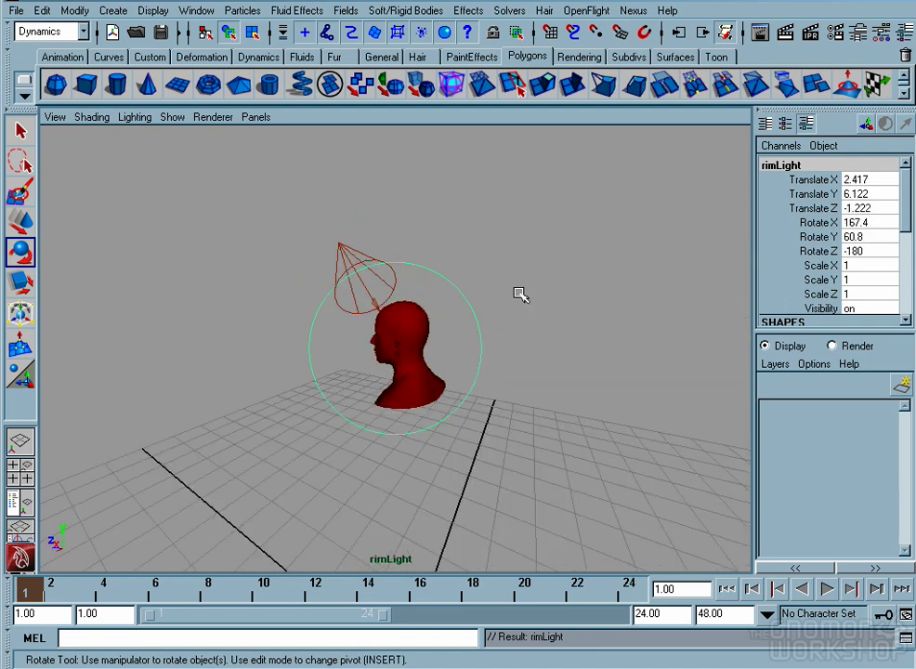
# Enable ray trace shadows on rimLight with Light Radius 2 and Shadow Rays 6
pyautogui.hotkey('ctrl', 'a')
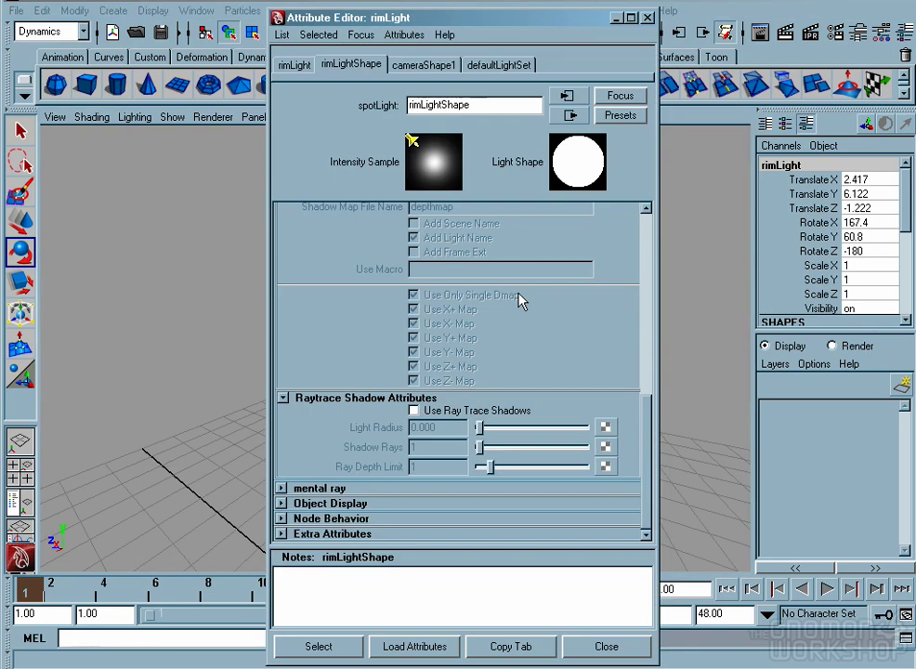
pyautogui.click(484, 410)
pyautogui.press('Tab')
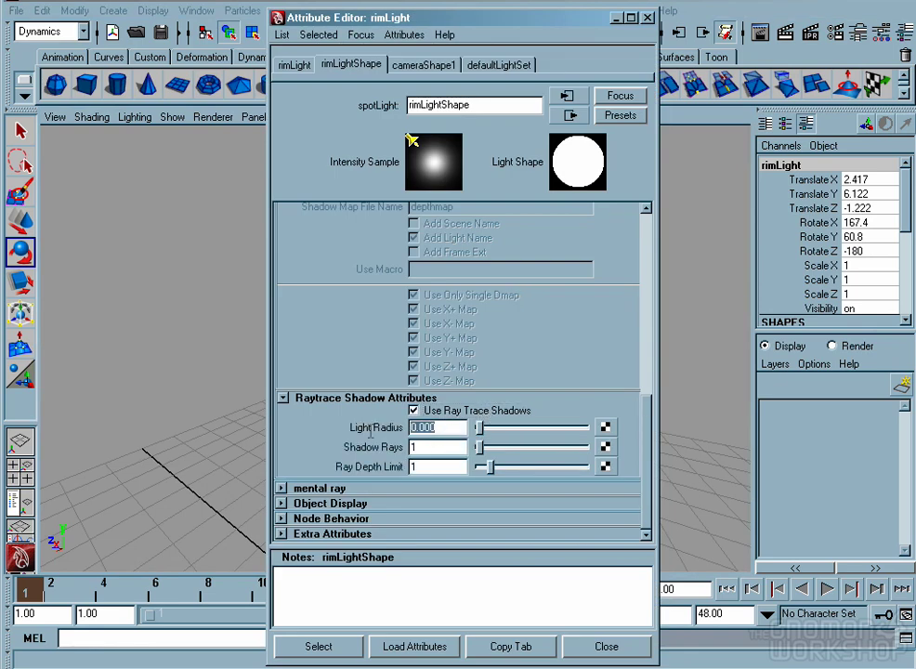
pyautogui.write('2')
pyautogui.press('Return')
pyautogui.press('Tab')
pyautogui.write('6')
pyautogui.press('Return')
# Change rimLight's color to a moderately saturated light blue with a hue of about 199, and close its attributes
pyautogui.moveTo(646, 523); pyautogui.dragTo(654, 309)
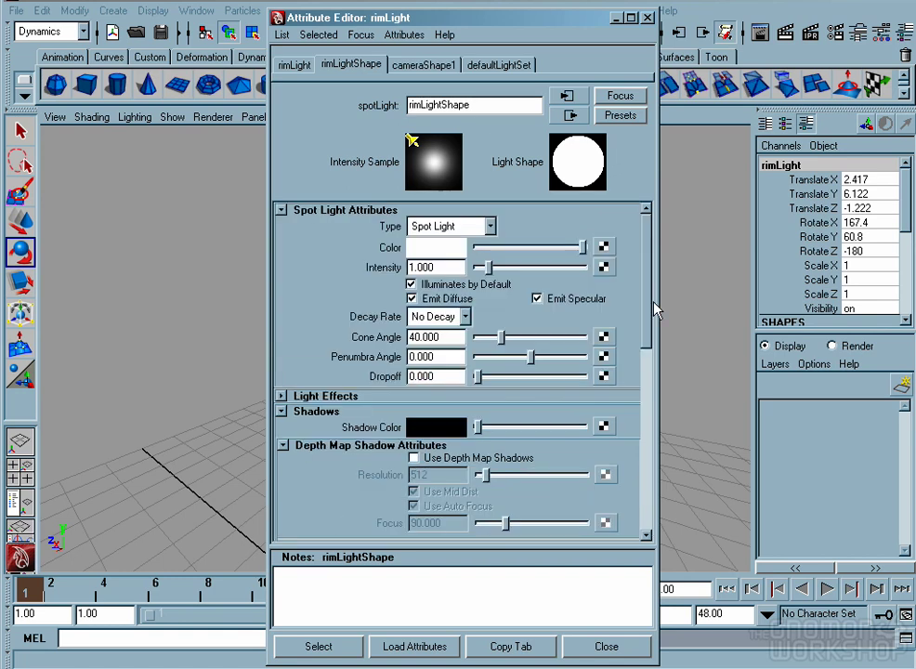
pyautogui.click(453, 252)
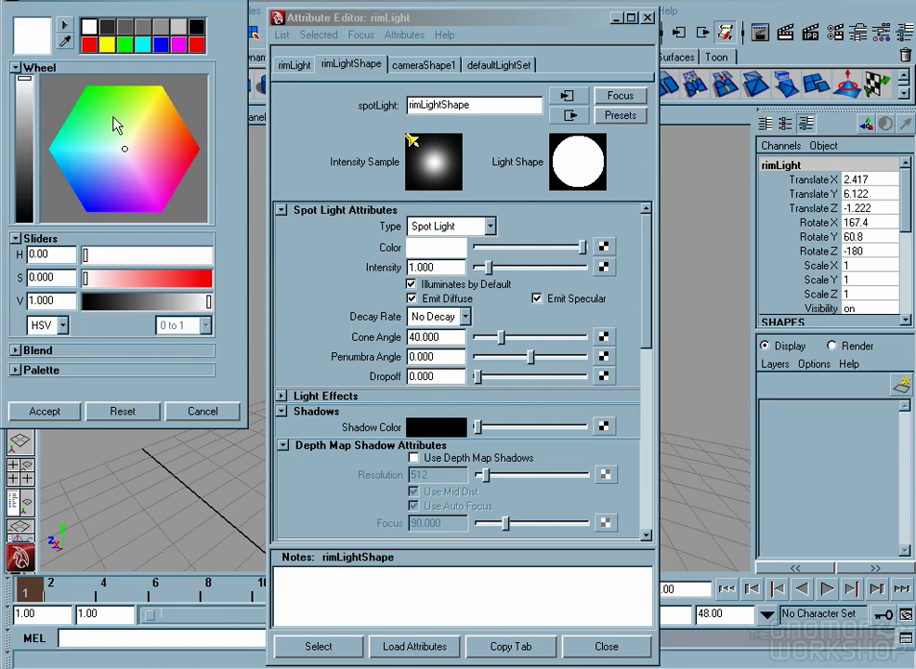
pyautogui.click(112, 149)
pyautogui.moveTo(111, 153); pyautogui.dragTo(108, 153)
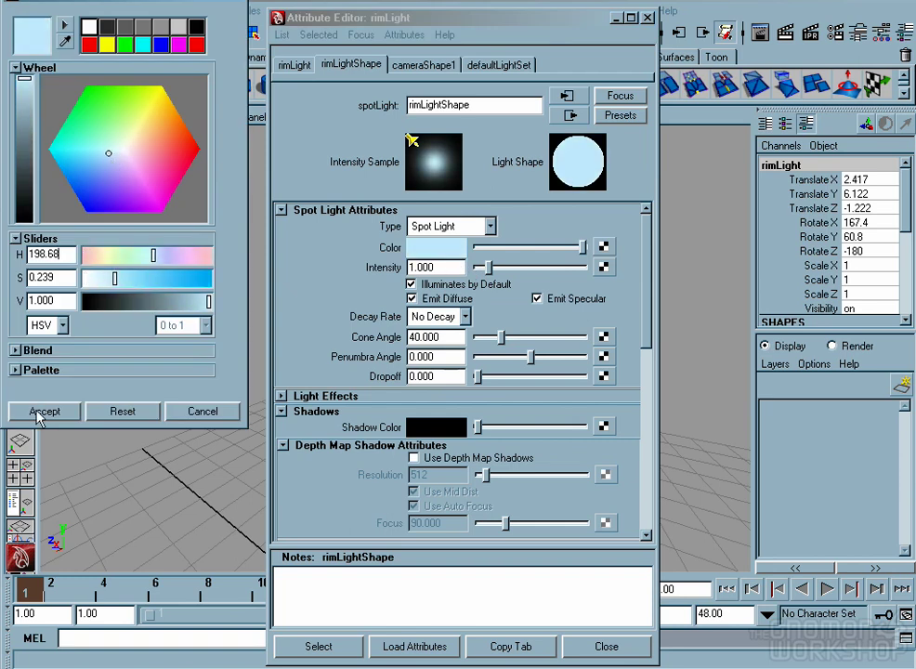
pyautogui.click(139, 277)
pyautogui.click(45, 411)
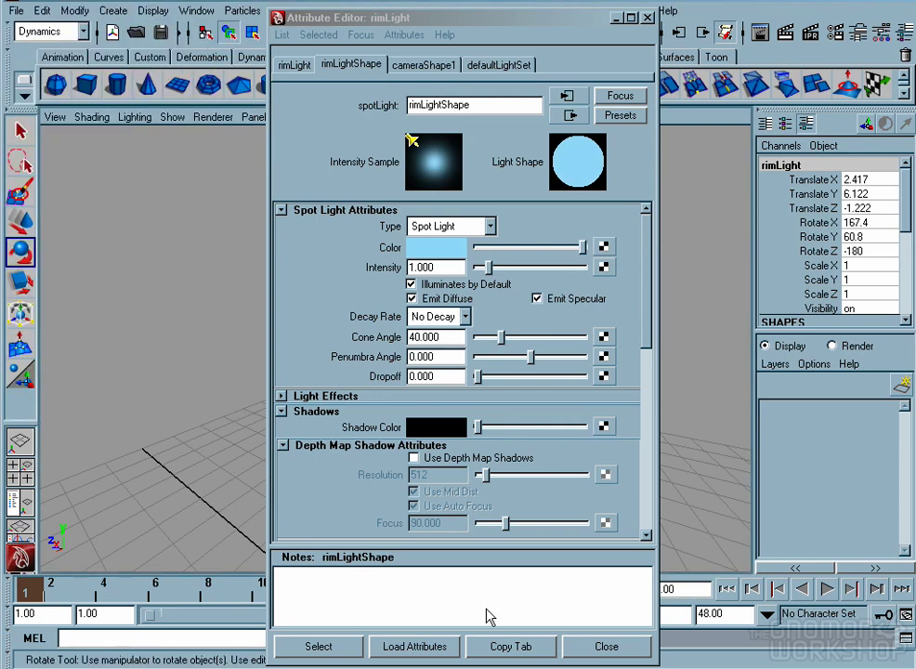
pyautogui.click(602, 645)
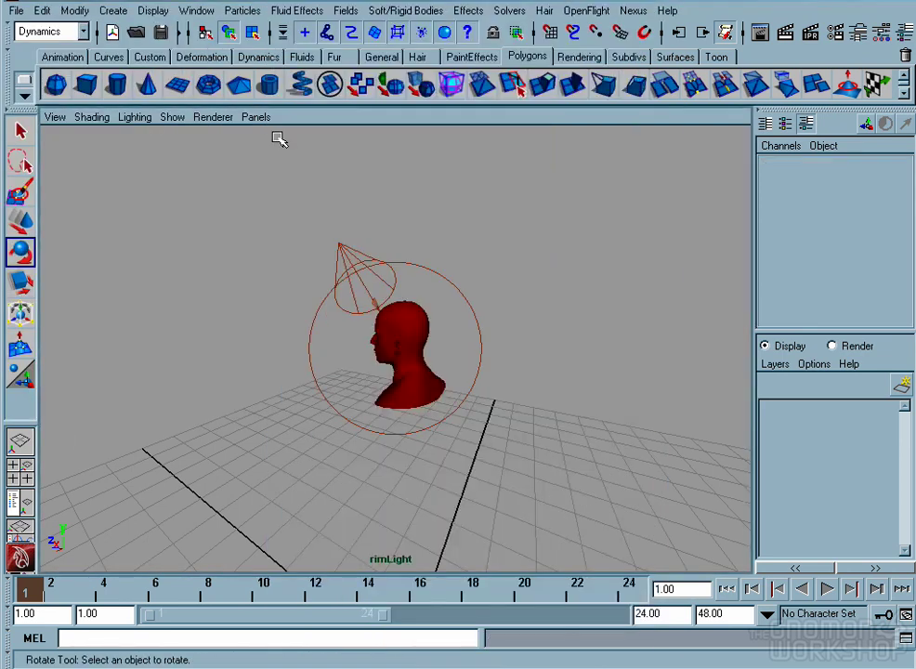
# Create a third spot light and look through it in the viewport
pyautogui.click(107, 12)
pyautogui.moveTo(141, 98)
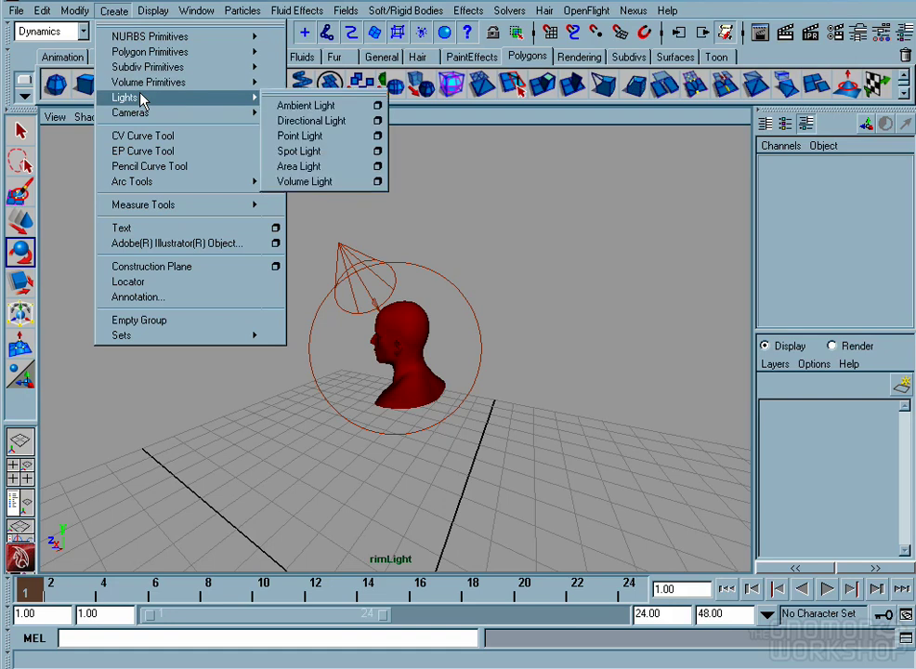
pyautogui.click(325, 151)
pyautogui.click(255, 117)
pyautogui.click(296, 163)
# Aim the third spot light up at the head from in front and below, at about X 0.469, Y 4.1, Z 2.661
pyautogui.keyDown('alt'); pyautogui.moveTo(408, 283); pyautogui.dragTo(113, 304, button='right'); pyautogui.keyUp('alt')
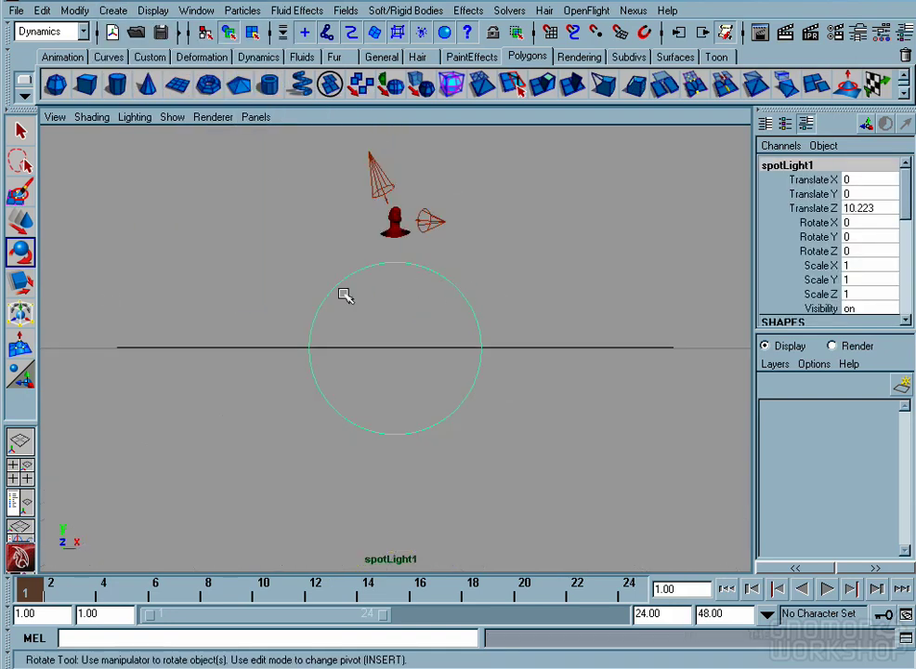
pyautogui.click(394, 238)
pyautogui.press('f')
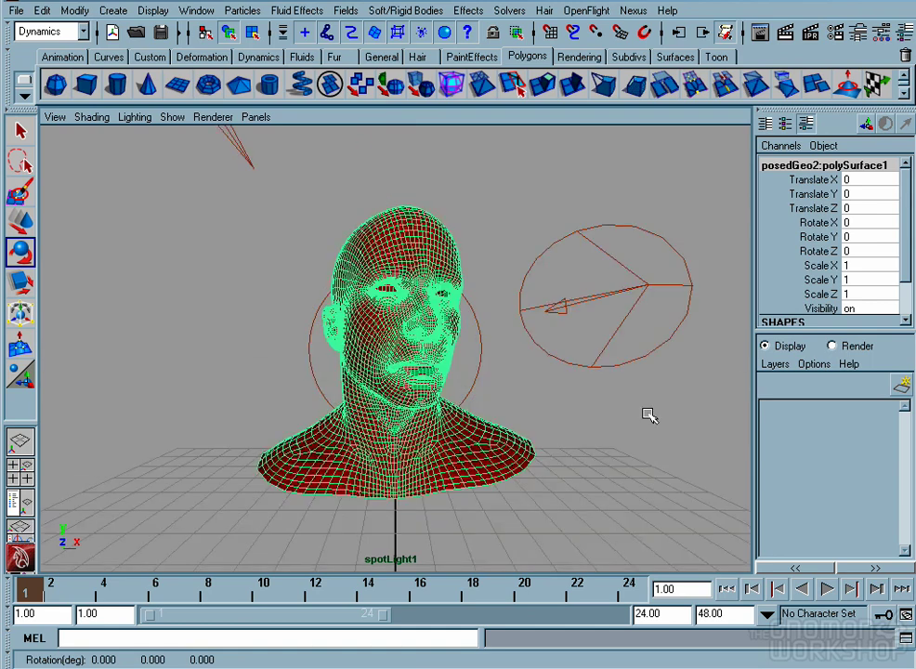
pyautogui.click(649, 413)
pyautogui.keyDown('alt'); pyautogui.moveTo(374, 322); pyautogui.dragTo(327, 315, button='right'); pyautogui.keyUp('alt')
pyautogui.keyDown('alt'); pyautogui.moveTo(325, 316); pyautogui.dragTo(233, 251); pyautogui.keyUp('alt')
pyautogui.keyDown('alt'); pyautogui.moveTo(232, 251); pyautogui.dragTo(181, 251, button='right'); pyautogui.keyUp('alt')
pyautogui.keyDown('alt'); pyautogui.moveTo(180, 252); pyautogui.dragTo(178, 256); pyautogui.keyUp('alt')
# Set the intensity of the third spot light, spotLight1, to 0.325
pyautogui.click(509, 311)
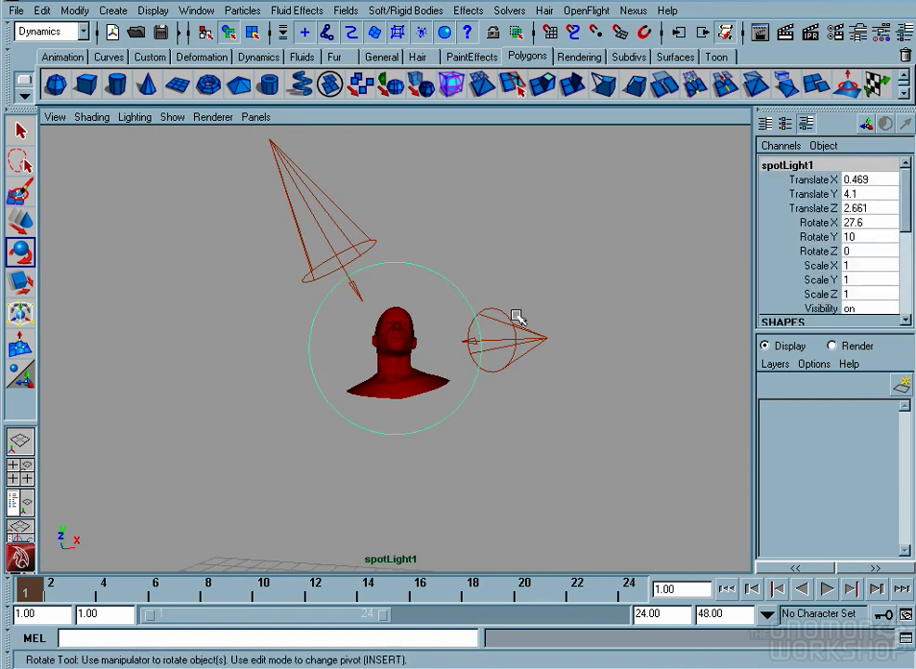
pyautogui.hotkey('ctrl', 'a')
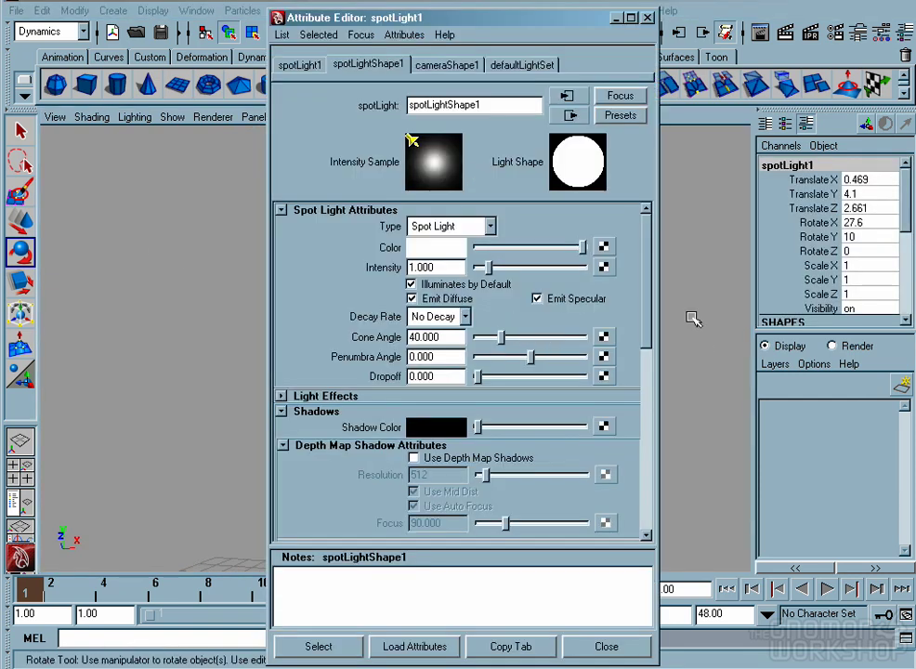
pyautogui.click(441, 267)
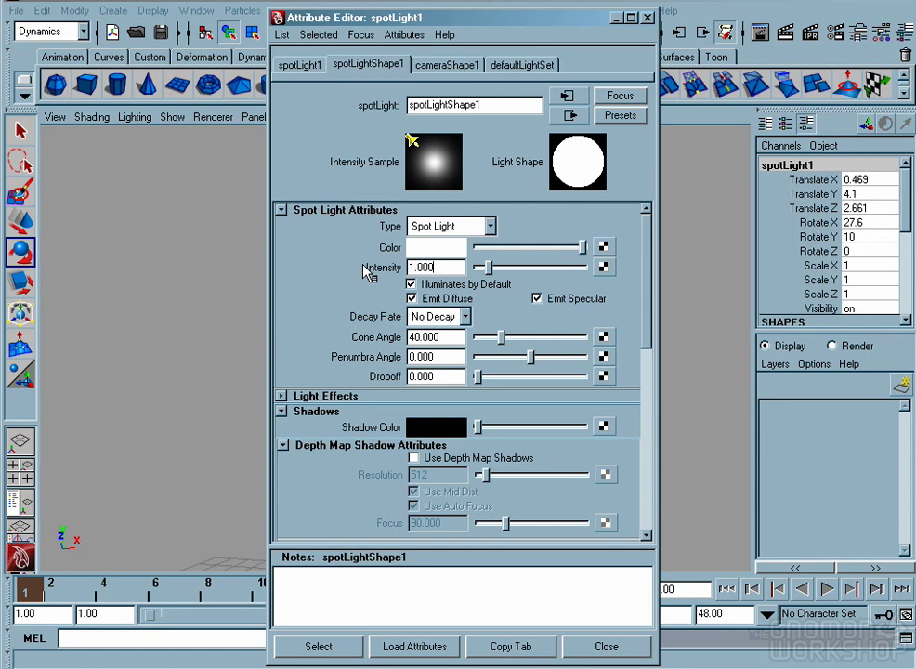
pyautogui.moveTo(441, 268); pyautogui.dragTo(383, 273)
pyautogui.write('.325')
pyautogui.press('Return')
# Enable ray trace shadows on spotLight1 with Light Radius 2 and Shadow Rays 6, and close its attributes
pyautogui.moveTo(648, 290); pyautogui.dragTo(648, 491)
pyautogui.click(414, 410)
pyautogui.moveTo(463, 427); pyautogui.dragTo(406, 433)
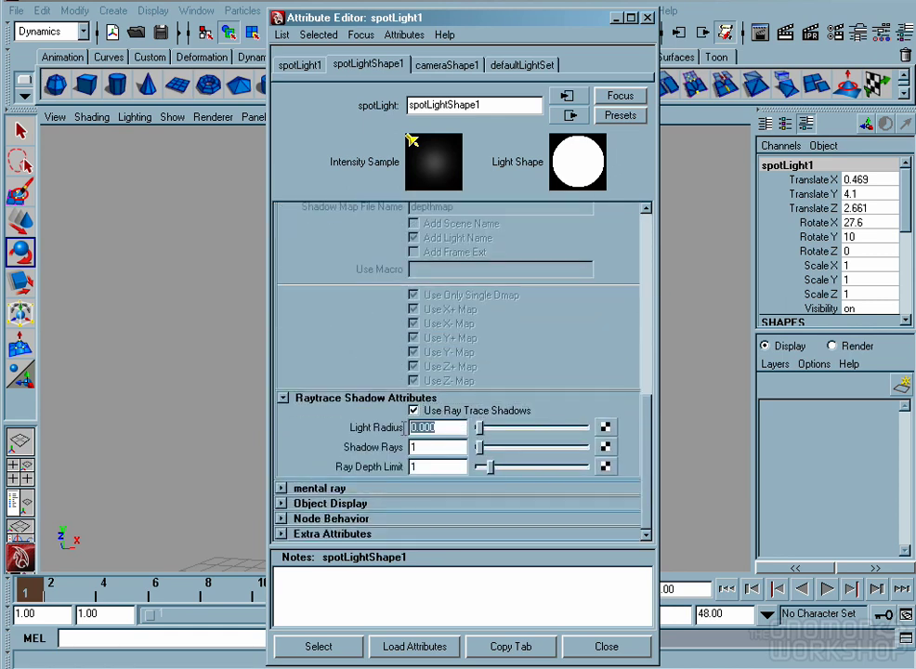
pyautogui.write('2')
pyautogui.press('Return')
pyautogui.click(418, 446)
pyautogui.write('6')
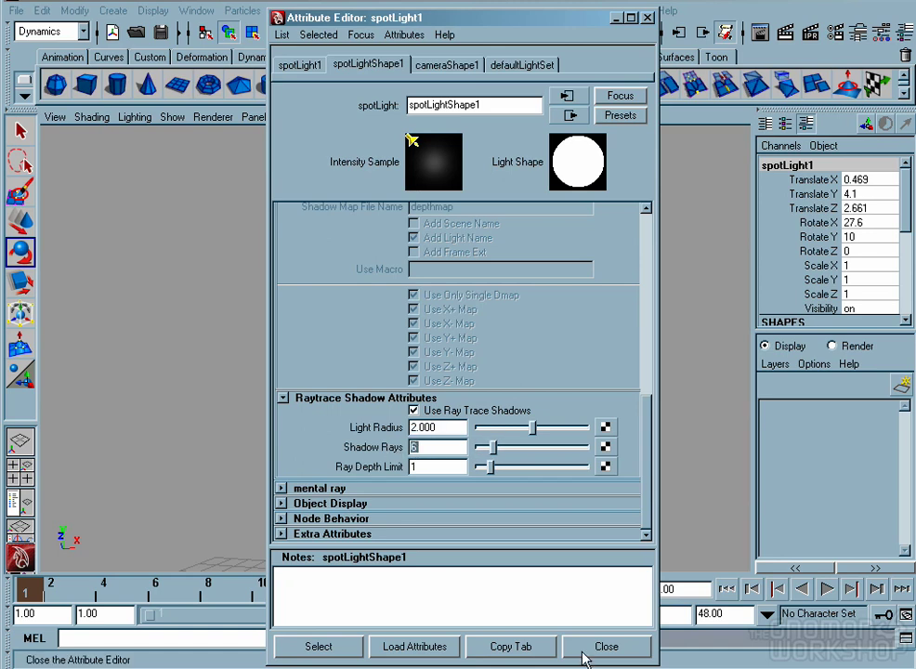
pyautogui.click(597, 646)
# Raise the intensity of rimLight to 2.25 and close its attributes
pyautogui.press('q')
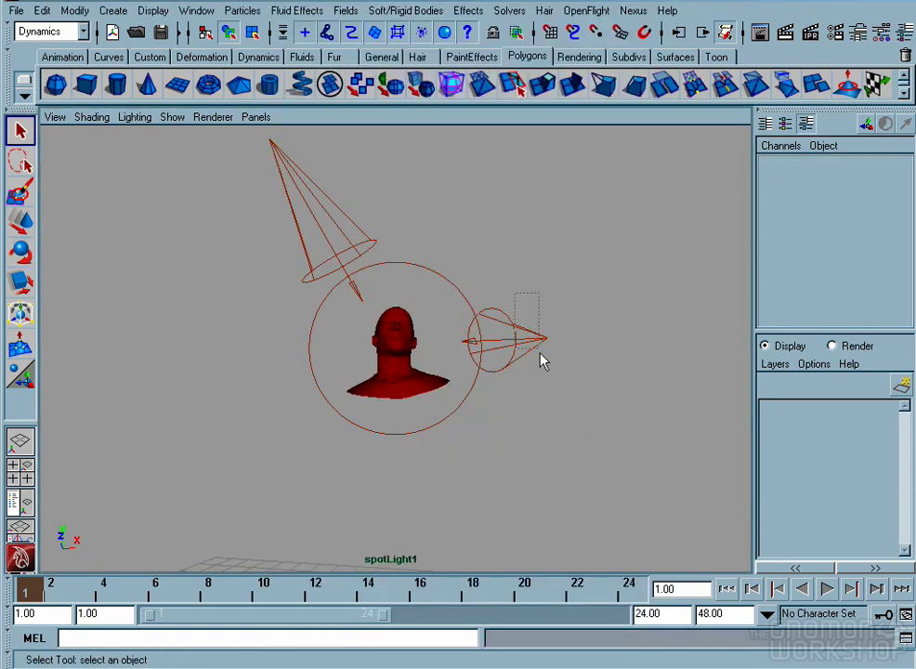
pyautogui.click(542, 357)
pyautogui.hotkey('ctrl', 'a')
pyautogui.moveTo(650, 407); pyautogui.dragTo(652, 225)
pyautogui.moveTo(437, 268); pyautogui.dragTo(362, 264)
pyautogui.write('2.25')
pyautogui.press('Return')
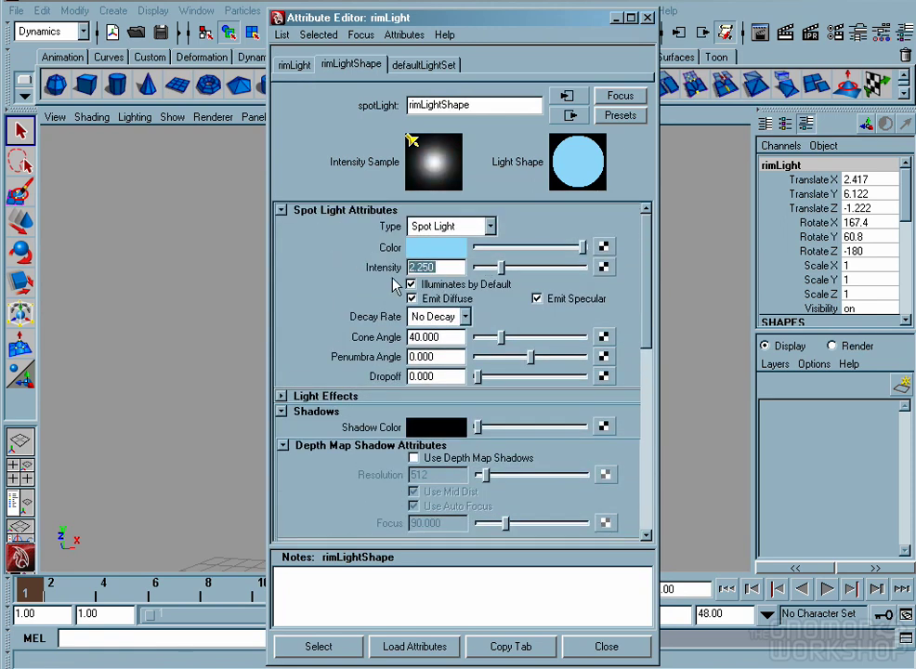
pyautogui.click(606, 645)
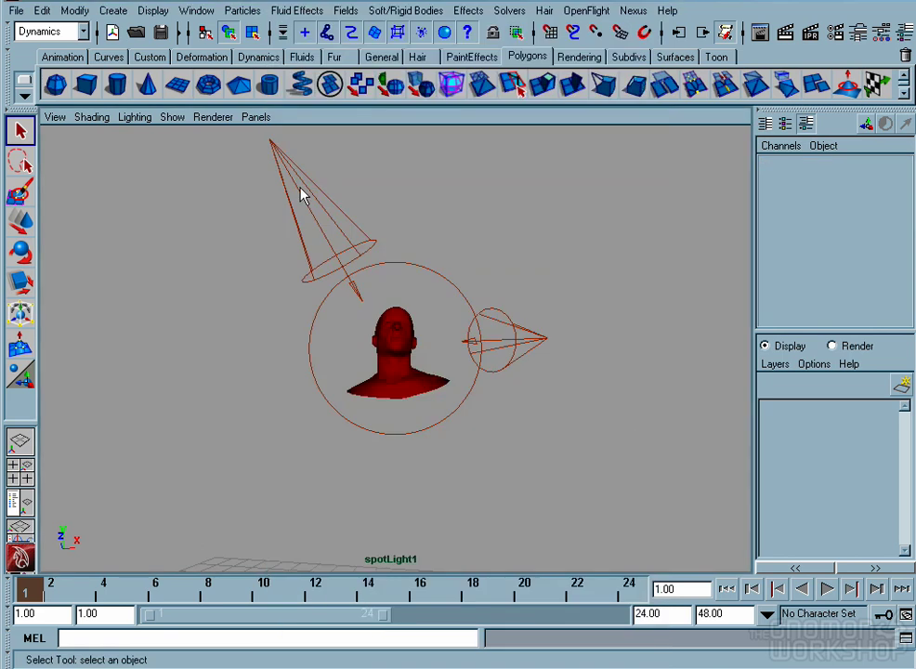
# Switch the viewport back to the persp camera
pyautogui.click(255, 118)
pyautogui.moveTo(262, 135)
pyautogui.click(405, 151)
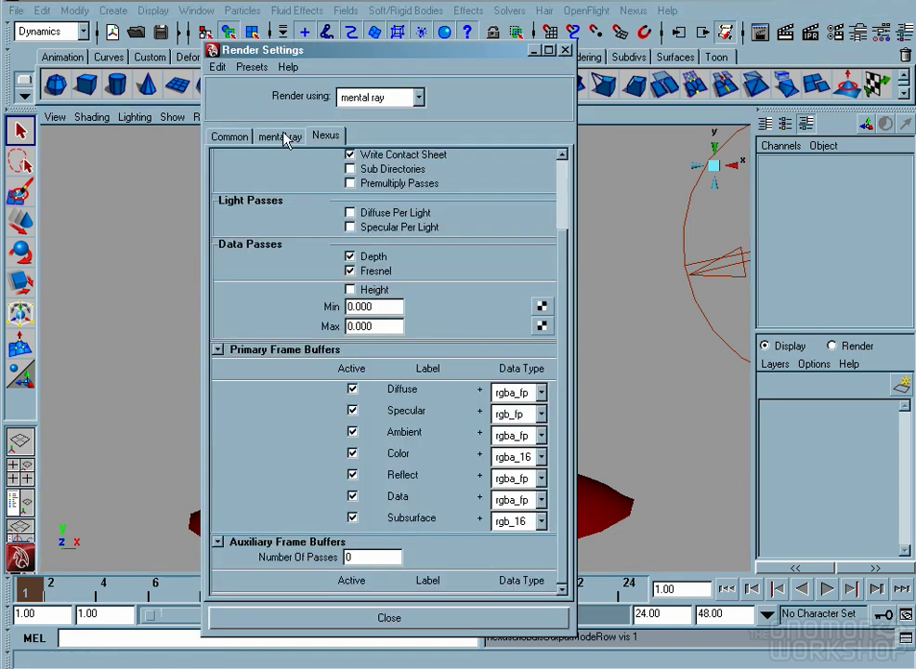
# Create an Image Based Lighting environment in the mental ray render settings
pyautogui.click(282, 136)
pyautogui.moveTo(570, 225); pyautogui.dragTo(569, 539)
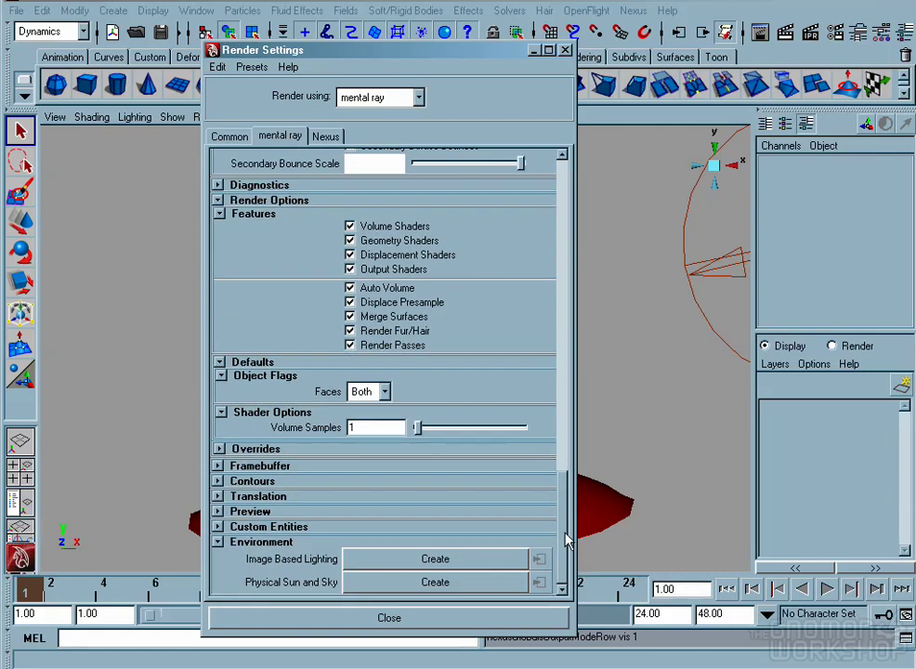
pyautogui.click(435, 559)
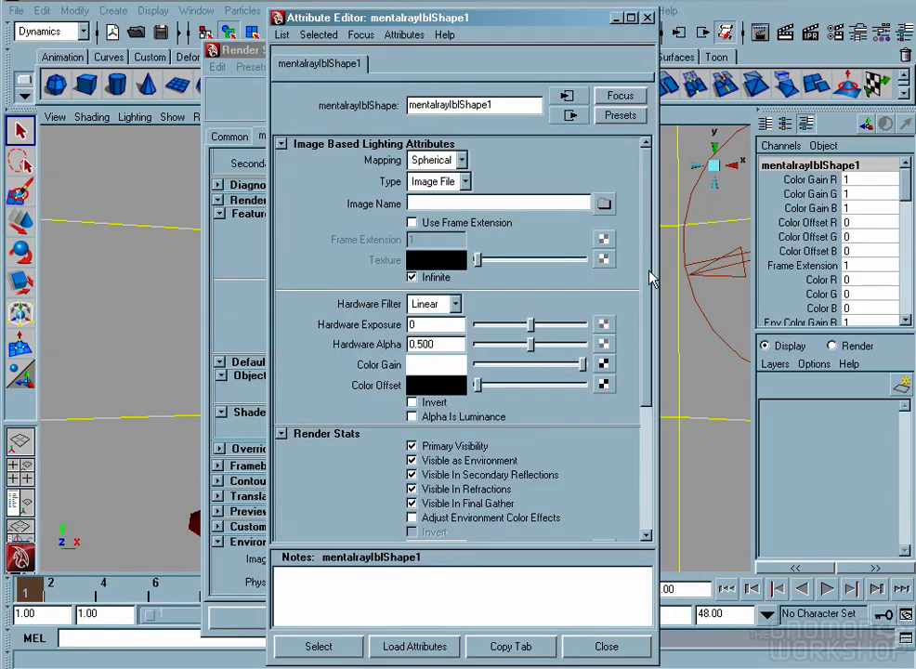
# Turn off Primary Visibility, Visible In Secondary Reflections and Visible In Refractions for the image based lighting node, and close the render settings
pyautogui.moveTo(641, 310); pyautogui.dragTo(643, 399)
pyautogui.click(414, 296)
pyautogui.click(413, 325)
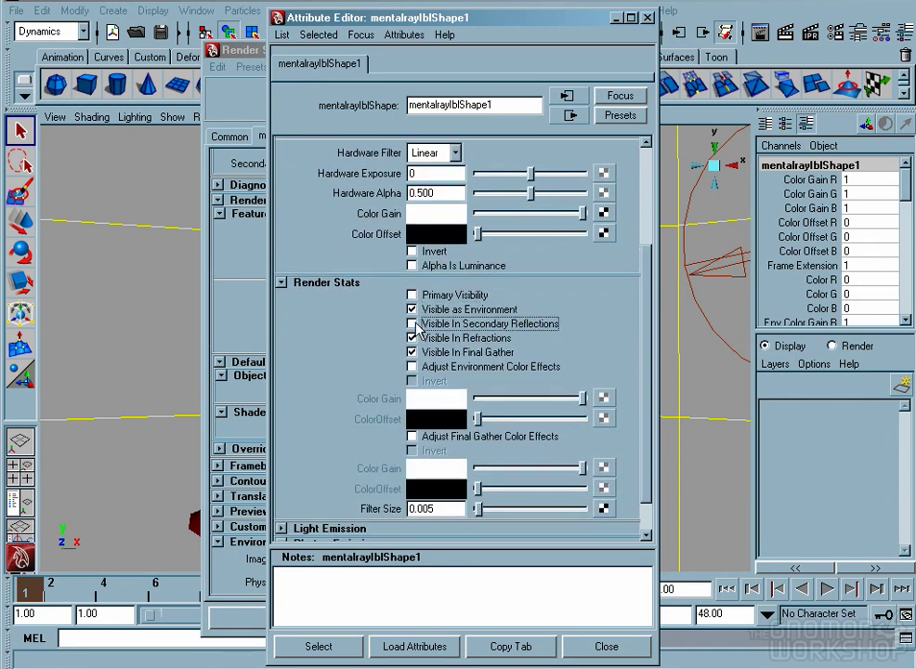
pyautogui.click(413, 338)
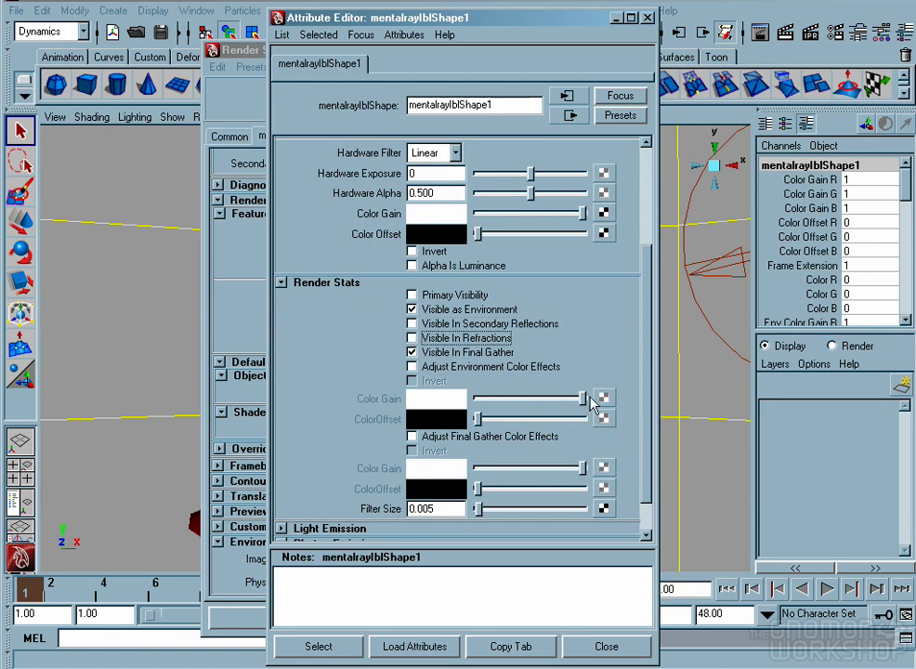
pyautogui.scroll(2, 641, 425)
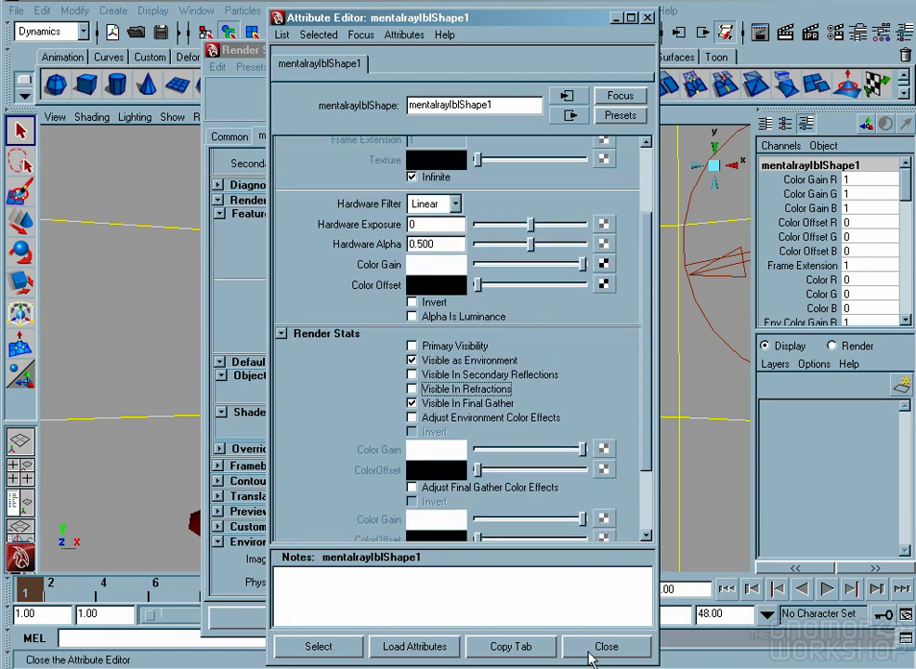
pyautogui.click(595, 647)
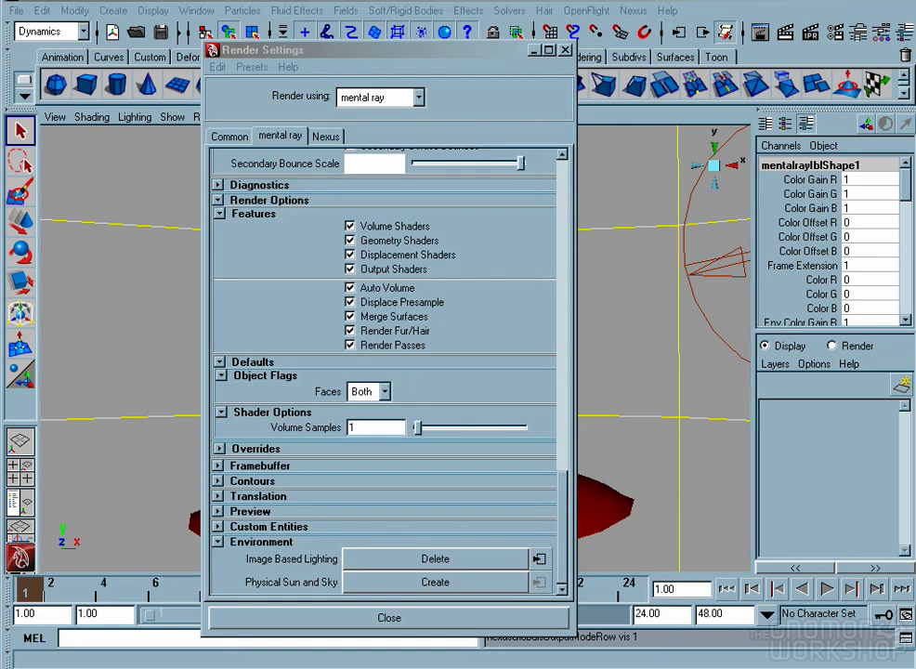
pyautogui.scroll(5, 570, 219)
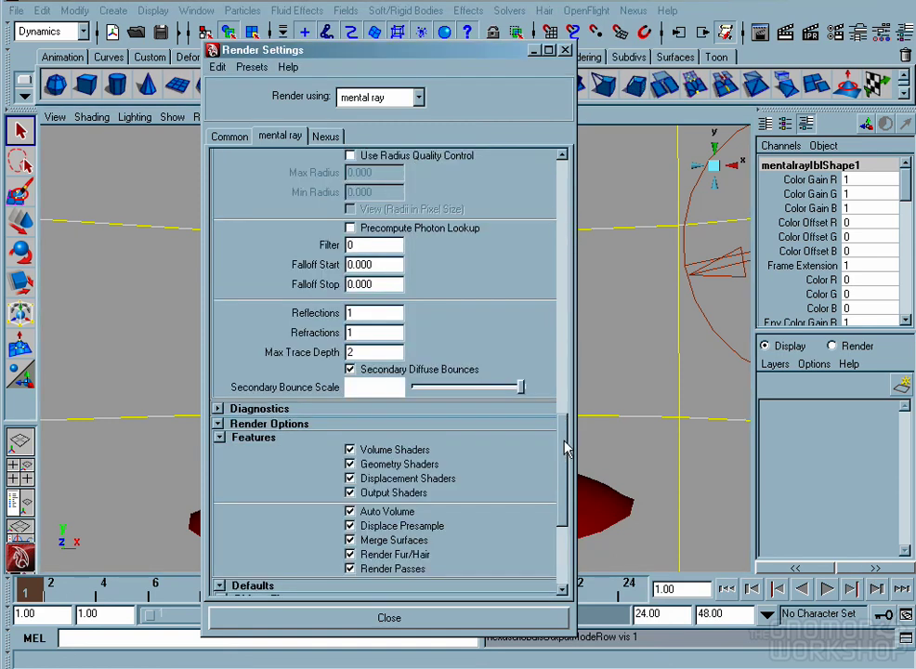
pyautogui.scroll(10, 576, 205)
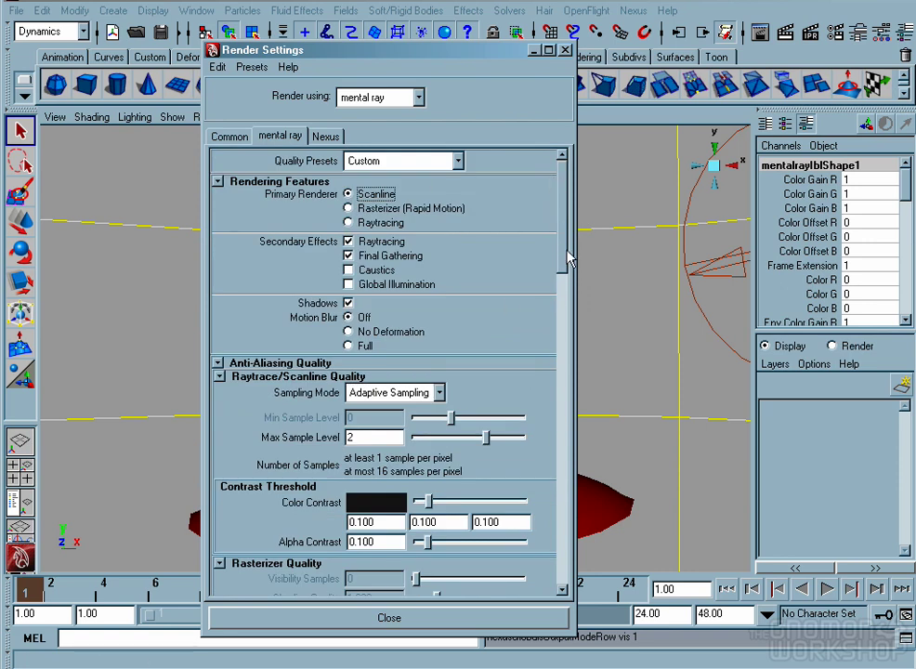
pyautogui.click(532, 616)
# Select the image based lighting sphere and paste the path of the HDRI image from BaseVol2\images\HDRI as its Image Name
pyautogui.moveTo(630, 344); pyautogui.dragTo(684, 453)
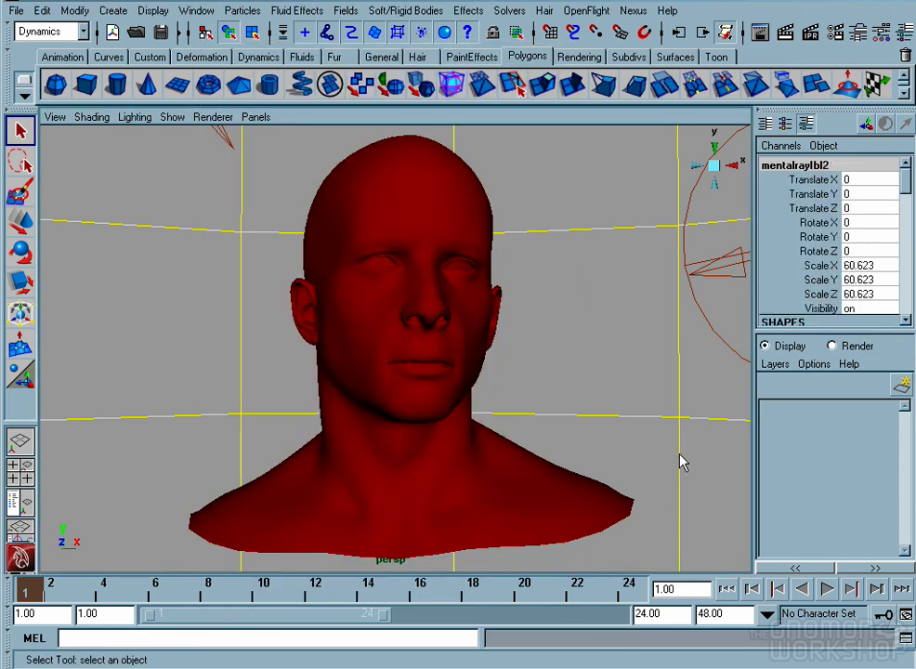
pyautogui.hotkey('ctrl', 'a')
pyautogui.moveTo(640, 316); pyautogui.dragTo(644, 229)
pyautogui.click(453, 204)
pyautogui.hotkey('ctrl', 'v')
pyautogui.press('Return')
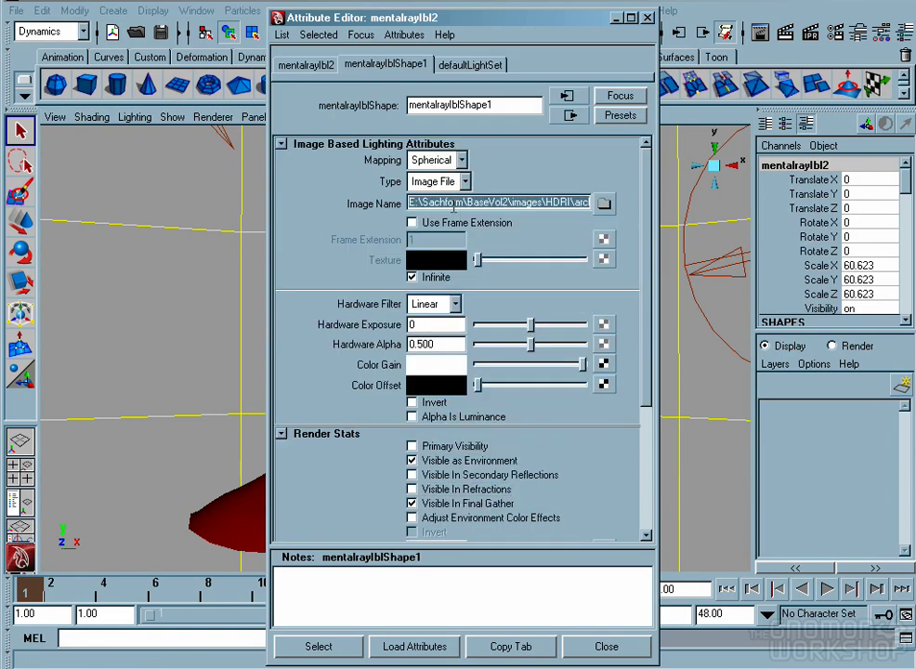
pyautogui.click(609, 645)
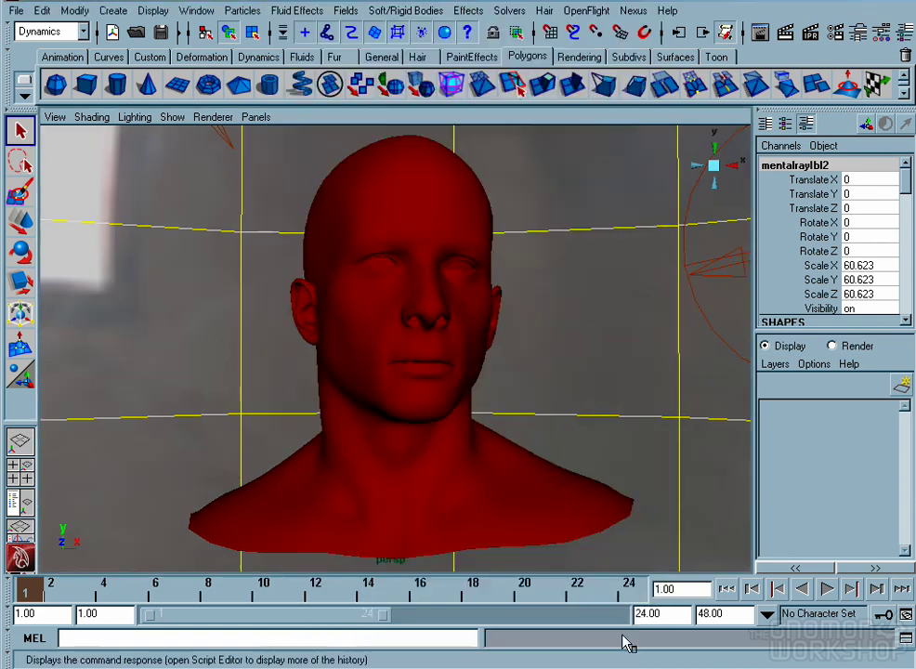
# Switch the viewport to the persp1 camera
pyautogui.click(253, 118)
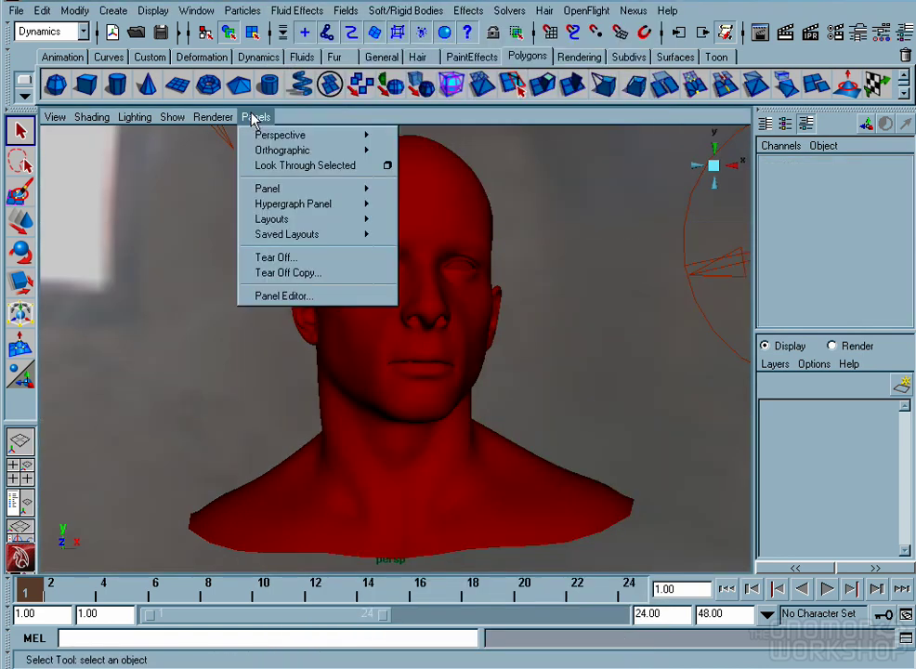
pyautogui.moveTo(307, 135)
pyautogui.click(400, 151)
# Scale the image based lighting sphere down uniformly to about 8.968
pyautogui.keyDown('alt'); pyautogui.moveTo(580, 382); pyautogui.dragTo(539, 382, button='right'); pyautogui.keyUp('alt')
pyautogui.keyDown('alt'); pyautogui.moveTo(539, 382); pyautogui.dragTo(369, 394); pyautogui.keyUp('alt')
pyautogui.click(338, 402)
pyautogui.press('f')
pyautogui.press('r')
pyautogui.moveTo(608, 367); pyautogui.dragTo(146, 362, button='middle')
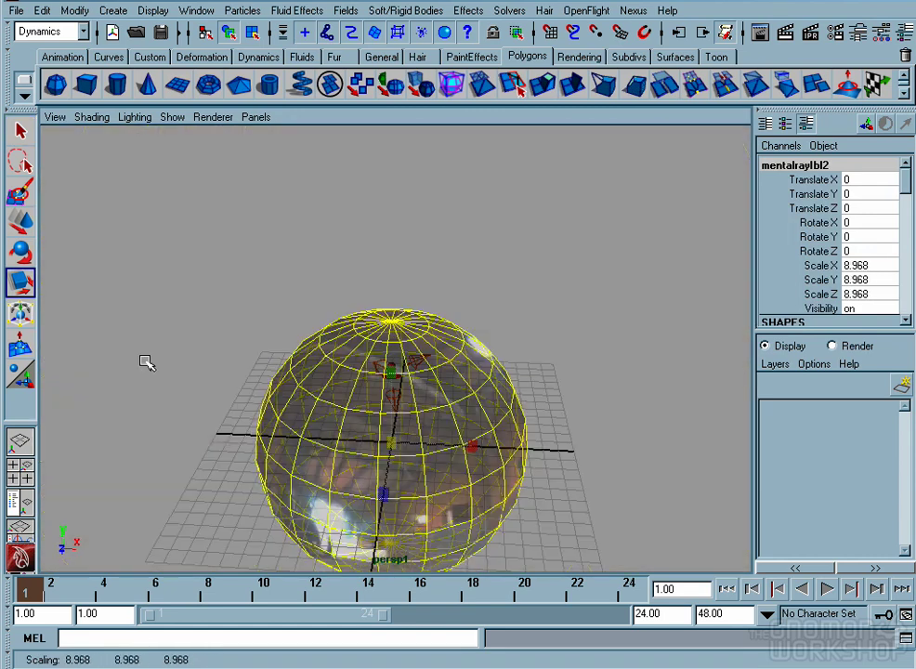
# Move the image based lighting sphere up to about Y 4.341 so it is centred around the head
pyautogui.keyDown('alt'); pyautogui.moveTo(146, 362); pyautogui.dragTo(568, 430, button='right'); pyautogui.keyUp('alt')
pyautogui.keyDown('alt'); pyautogui.moveTo(569, 430); pyautogui.dragTo(446, 325); pyautogui.keyUp('alt')
pyautogui.keyDown('alt'); pyautogui.moveTo(446, 325); pyautogui.dragTo(458, 319, button='right'); pyautogui.keyUp('alt')
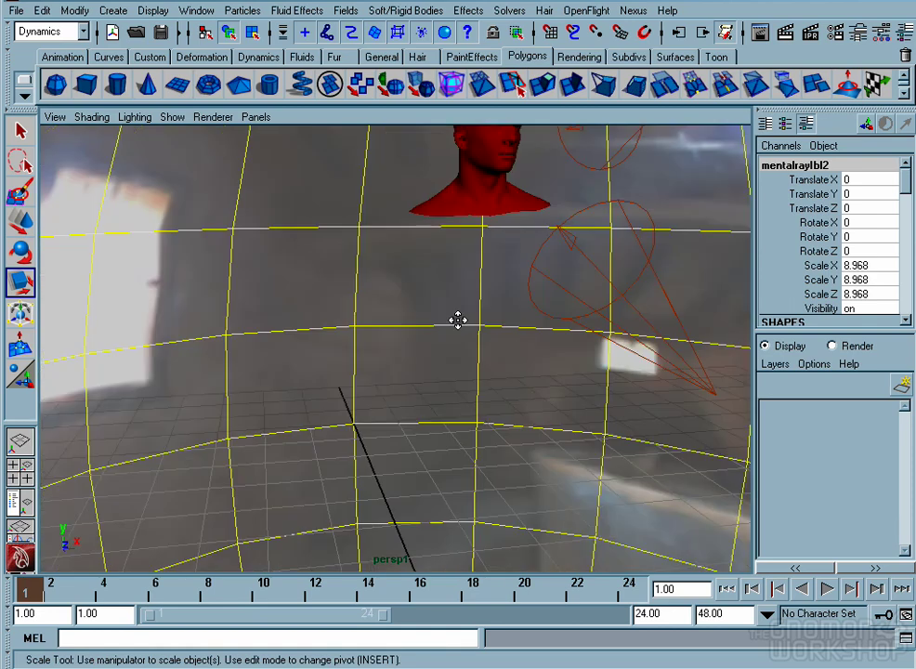
pyautogui.keyDown('alt'); pyautogui.moveTo(458, 319); pyautogui.dragTo(458, 322, button='middle'); pyautogui.keyUp('alt')
pyautogui.keyDown('alt'); pyautogui.moveTo(464, 327); pyautogui.dragTo(474, 356); pyautogui.keyUp('alt')
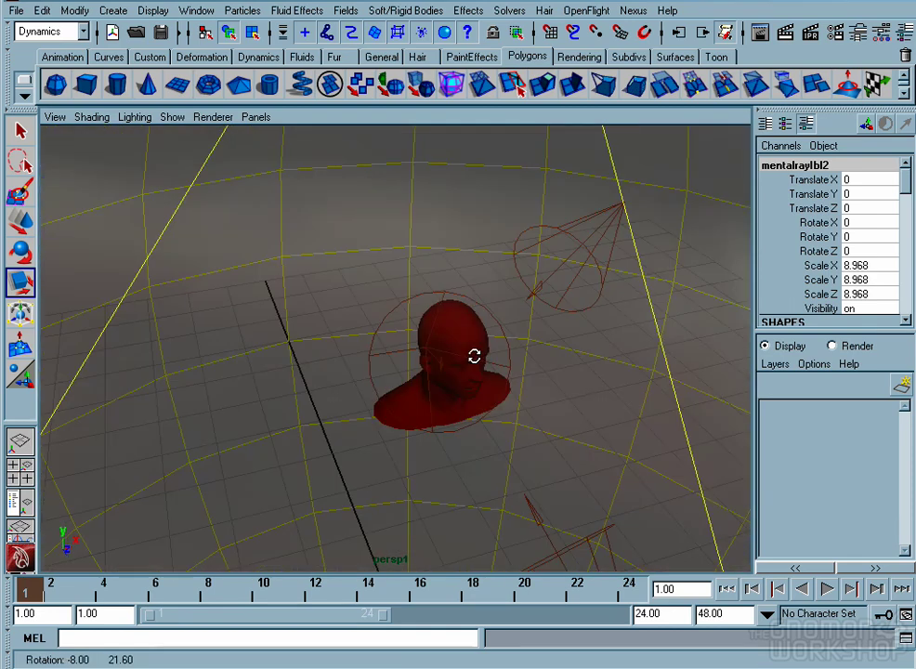
pyautogui.keyDown('alt'); pyautogui.moveTo(419, 375); pyautogui.dragTo(332, 418, button='right'); pyautogui.keyUp('alt')
pyautogui.press('r')
pyautogui.keyDown('alt'); pyautogui.moveTo(333, 418); pyautogui.dragTo(374, 396); pyautogui.keyUp('alt')
pyautogui.press('w')
pyautogui.moveTo(415, 430); pyautogui.dragTo(435, 316)
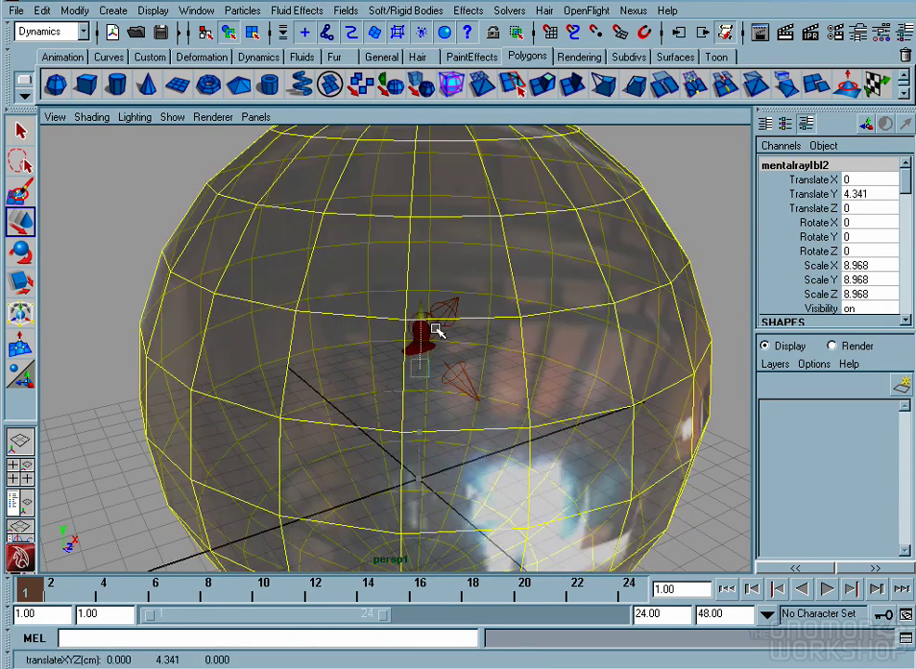
# Rotate the image based lighting sphere to about X 23.338, Y 102.675, Z 17.356, raise it to about Y 4.891, and deselect it
pyautogui.press('e')
pyautogui.moveTo(380, 397); pyautogui.dragTo(423, 331)
pyautogui.press('w')
pyautogui.press('e')
pyautogui.moveTo(364, 419); pyautogui.dragTo(361, 349)
pyautogui.press('q')
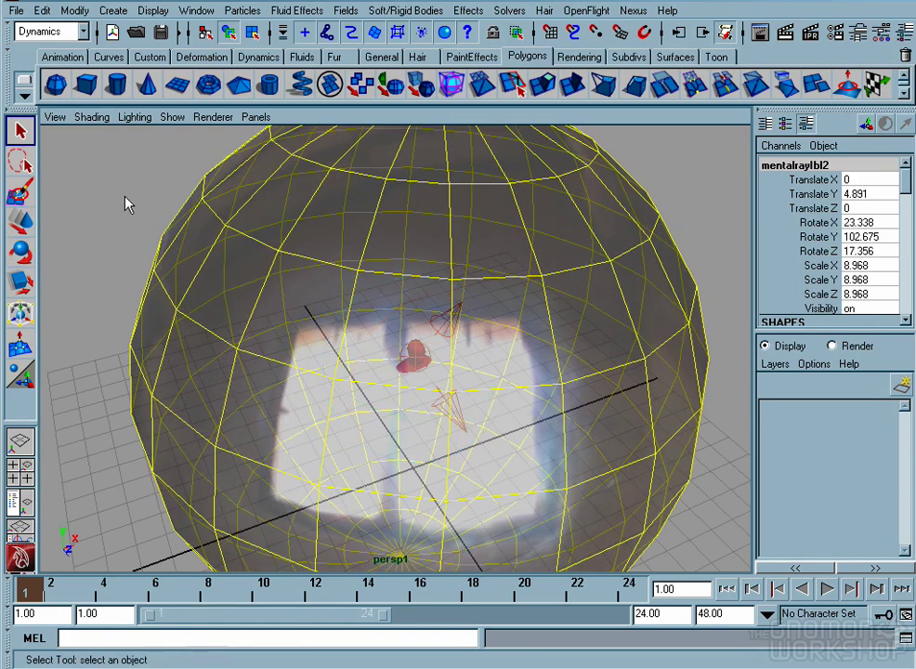
pyautogui.click(126, 199)
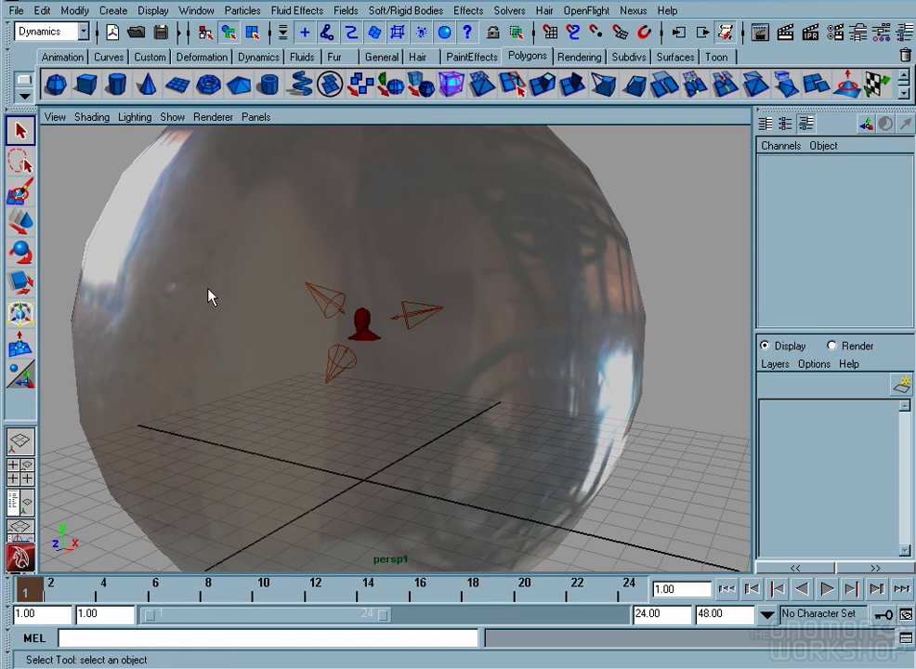
# Examine the head and its spot lights from inside the HDRI sphere through the persp1 camera
pyautogui.keyDown('alt'); pyautogui.moveTo(208, 296); pyautogui.dragTo(450, 309); pyautogui.keyUp('alt')
pyautogui.moveTo(449, 309)
pyautogui.keyDown('alt'); pyautogui.mouseDown(button='right')
pyautogui.moveTo(447, 393)
pyautogui.moveTo(456, 316)
pyautogui.mouseUp(button='right'); pyautogui.keyUp('alt')
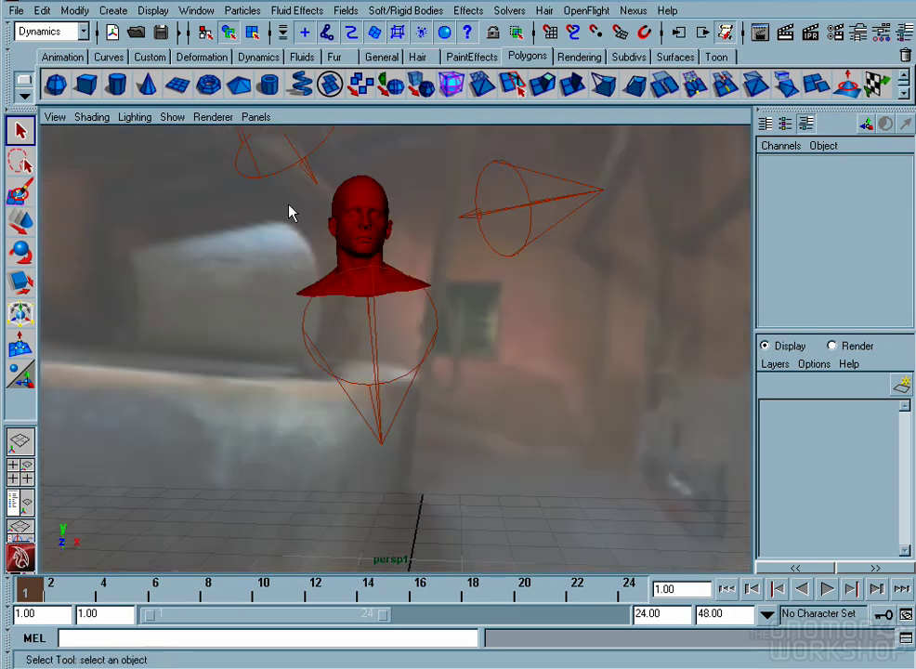
pyautogui.keyDown('alt'); pyautogui.moveTo(352, 235); pyautogui.dragTo(295, 206); pyautogui.keyUp('alt')
pyautogui.click(255, 117)
pyautogui.moveTo(278, 135)
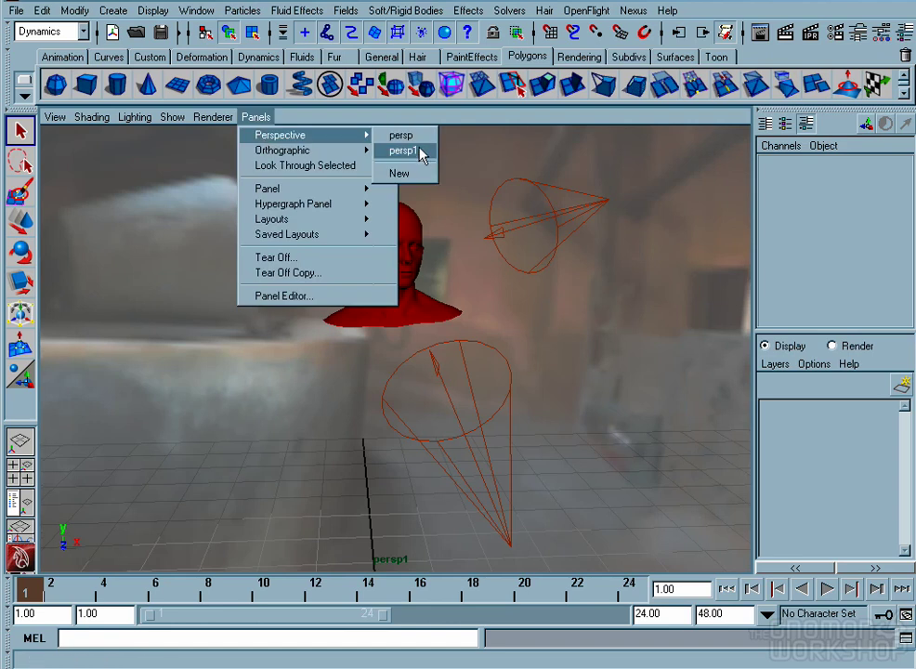
pyautogui.click(414, 149)
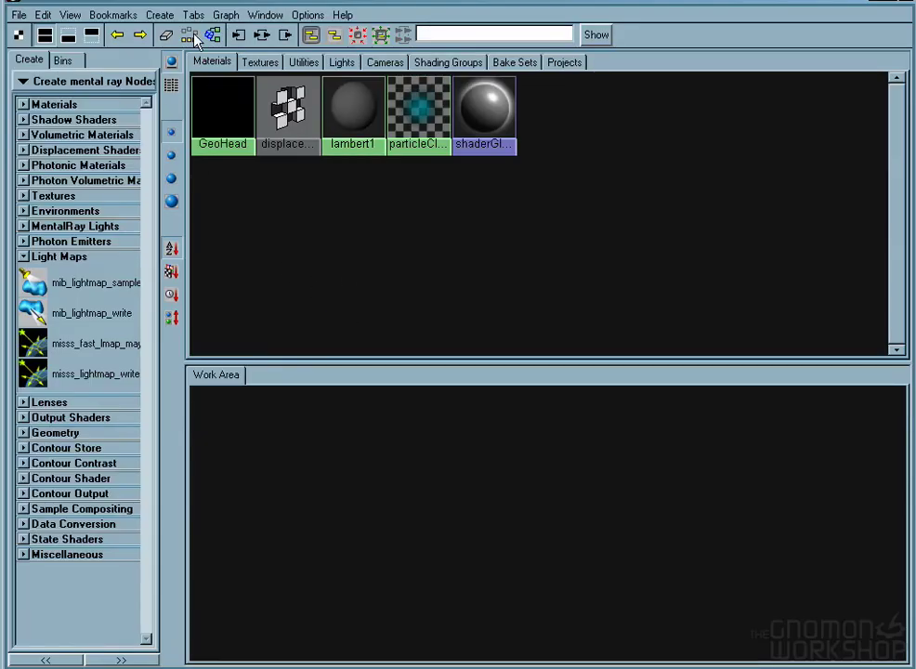
# Create a misss_fast_skin_maya mental ray material and open its attributes
pyautogui.click(163, 16)
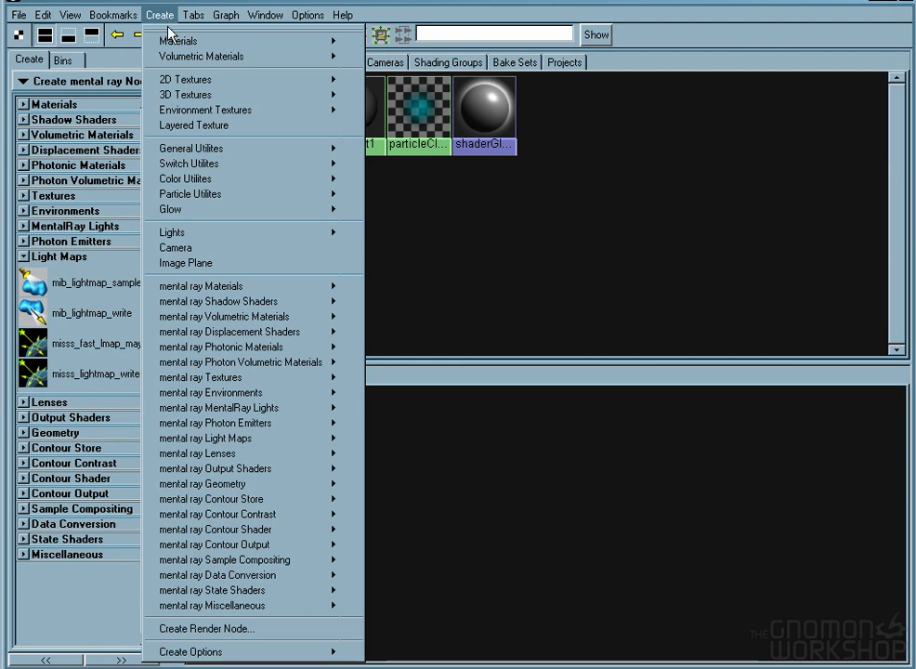
pyautogui.moveTo(216, 288)
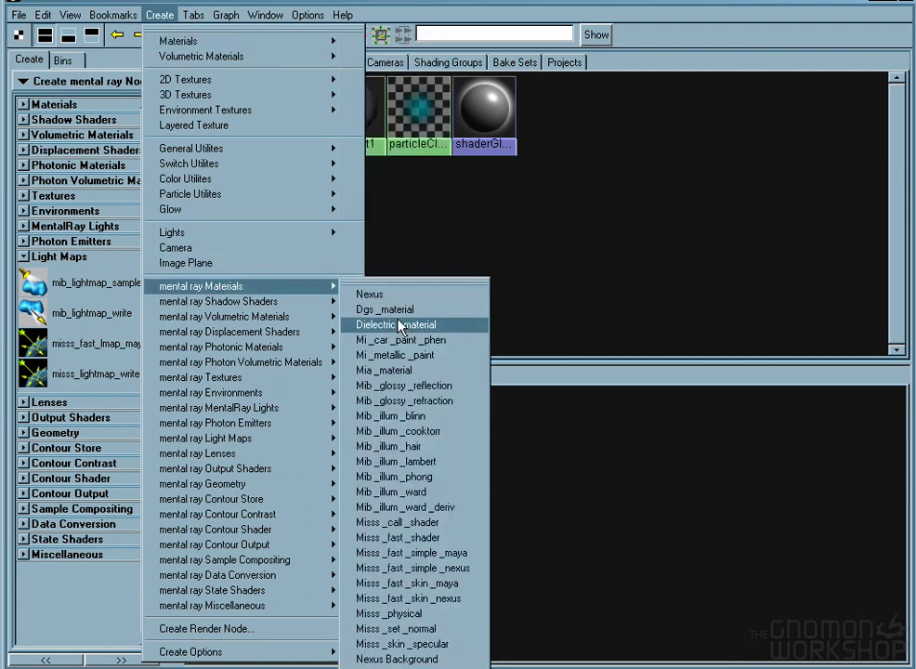
pyautogui.click(454, 588)
pyautogui.doubleClick(234, 426)
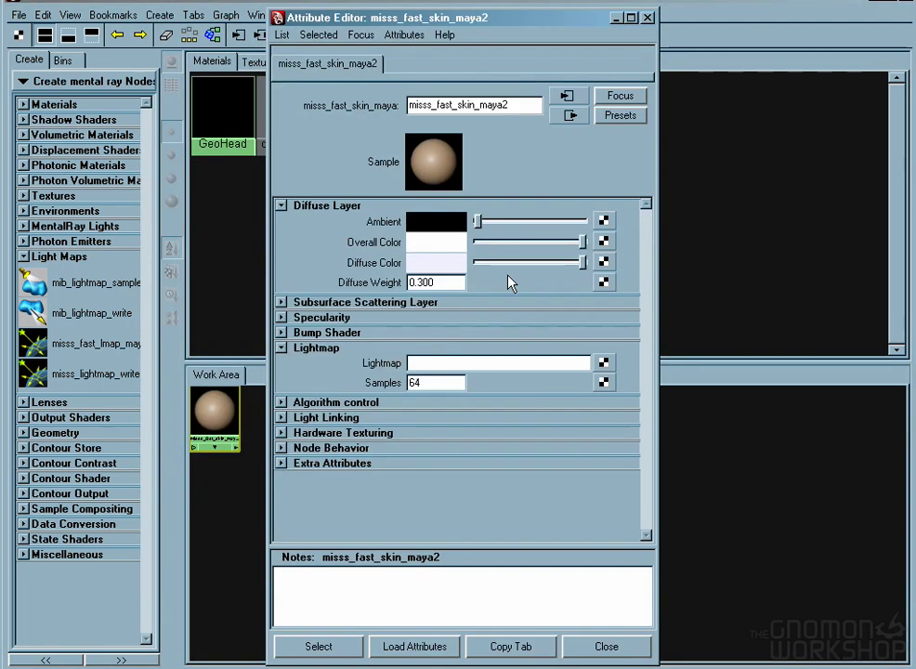
# Set the skin material's Diffuse Weight and specular Overall Weight to 0, and turn off Screen Composite in its algorithm settings
pyautogui.doubleClick(433, 282)
pyautogui.write('0')
pyautogui.press('Return')
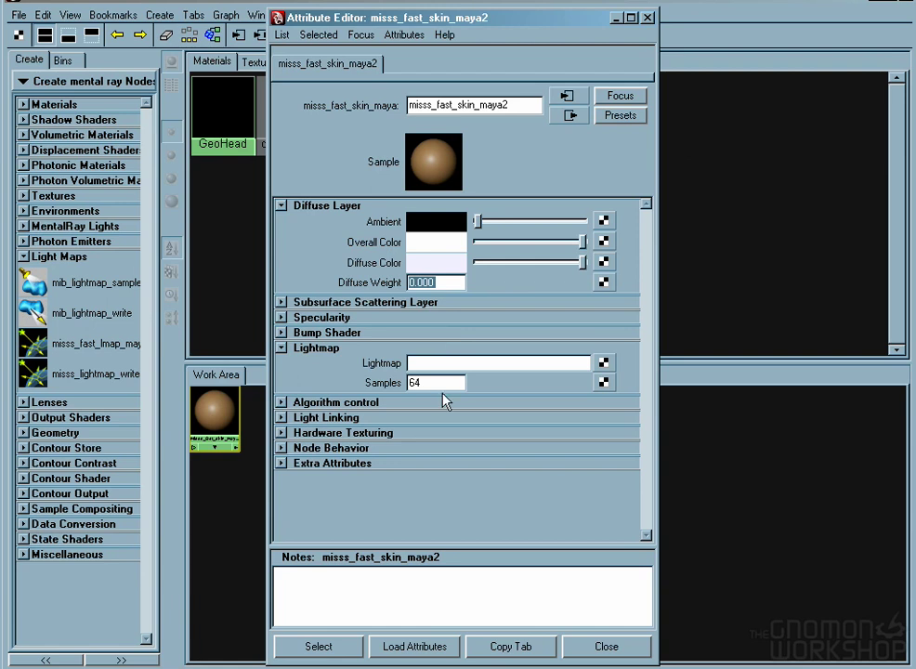
pyautogui.click(280, 316)
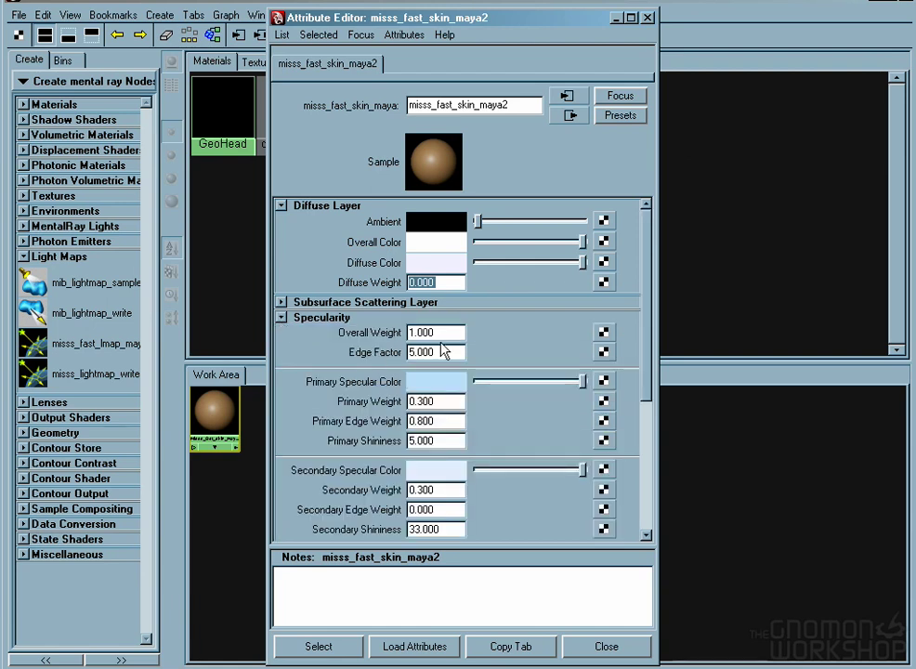
pyautogui.doubleClick(435, 331)
pyautogui.write('0')
pyautogui.press('Return')
pyautogui.moveTo(646, 353); pyautogui.dragTo(645, 478)
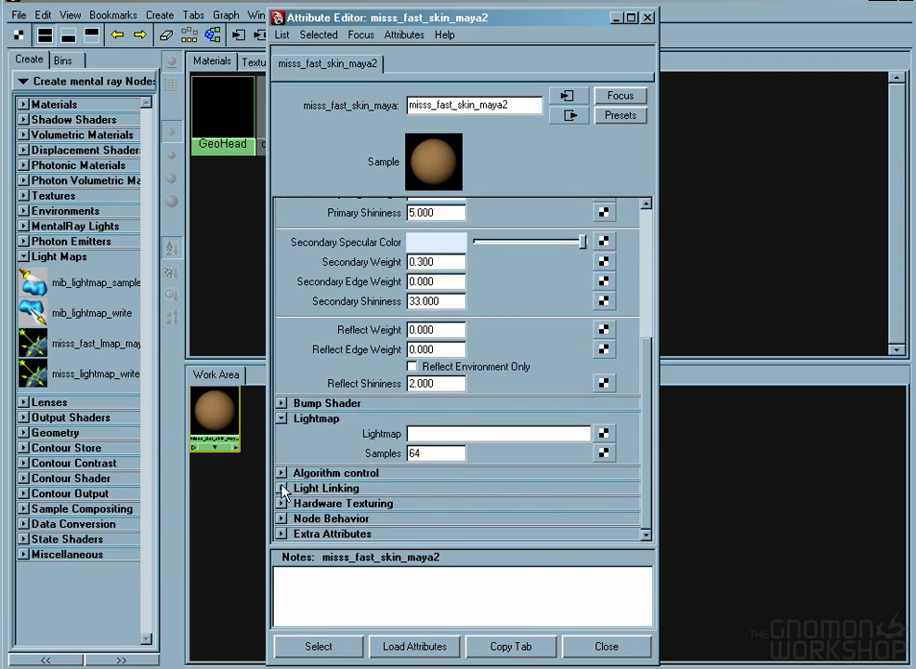
pyautogui.click(281, 473)
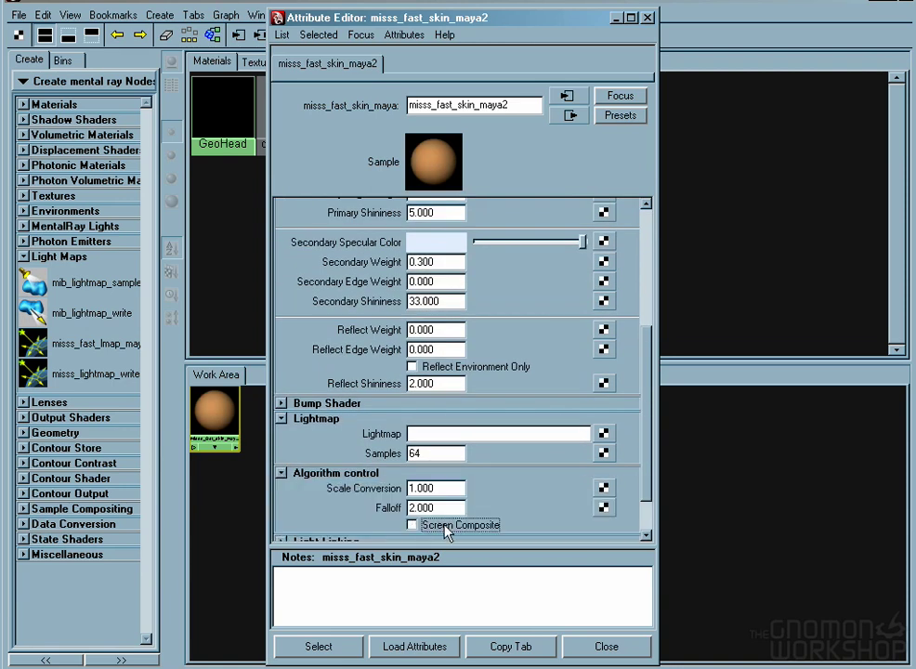
# Add a mental ray texture to the skin material's Lightmap and make it writable at 2560 by 720 with 32 bits depth
pyautogui.click(605, 434)
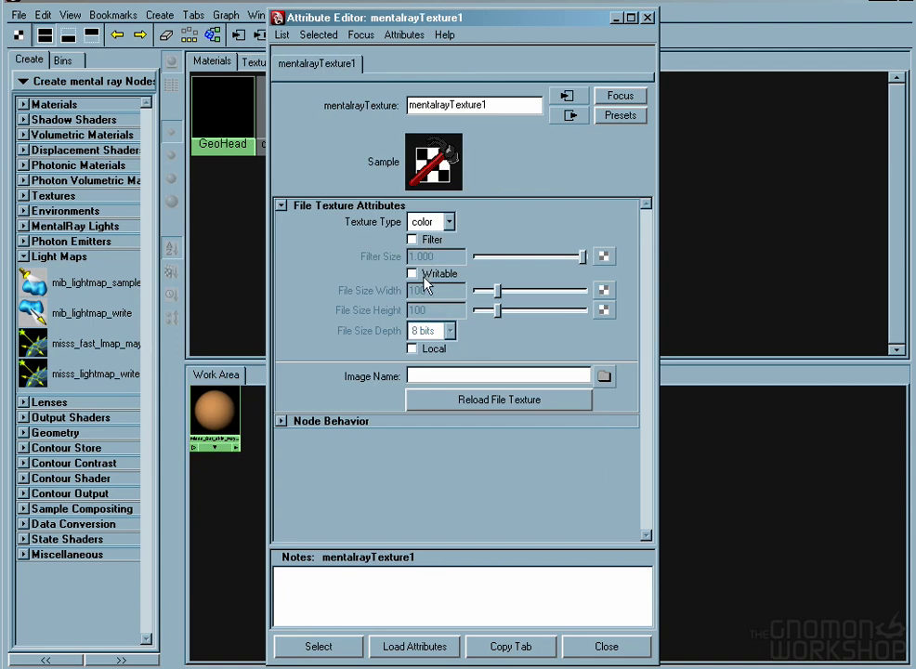
pyautogui.click(411, 273)
pyautogui.doubleClick(419, 291)
pyautogui.write('2560')
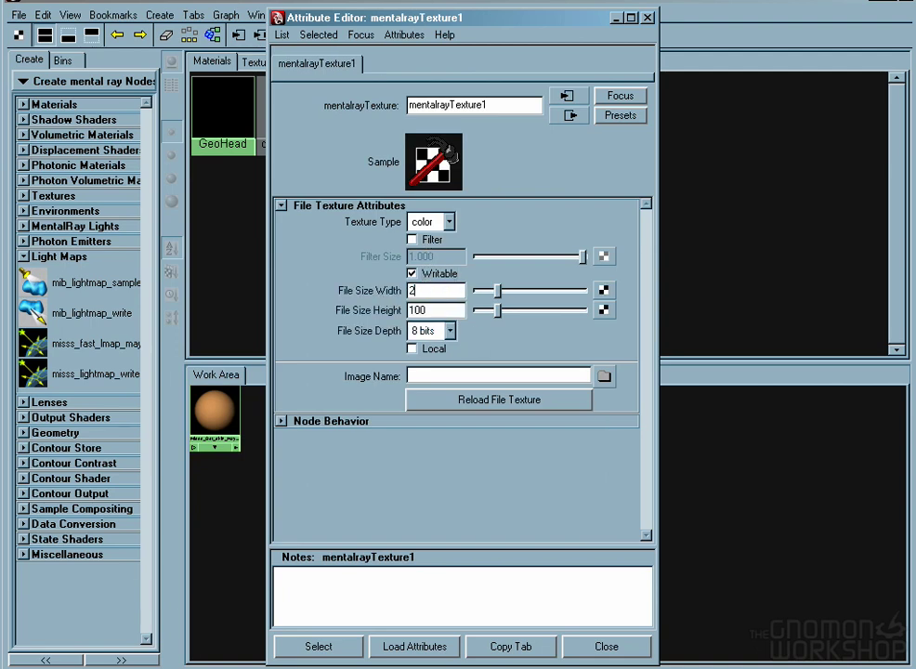
pyautogui.click(435, 310)
pyautogui.doubleClick(436, 310)
pyautogui.write('720')
pyautogui.click(448, 331)
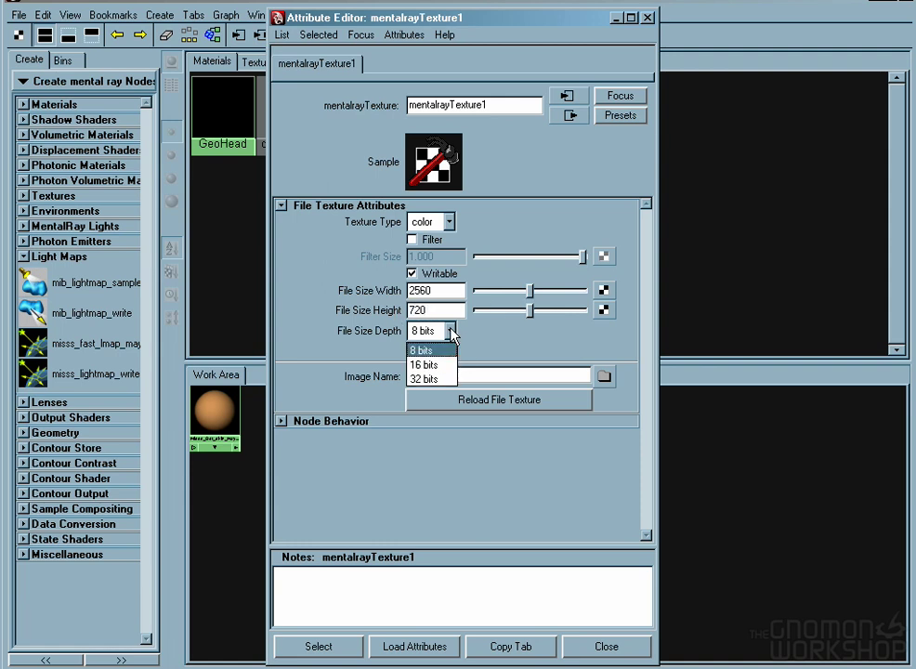
pyautogui.click(430, 377)
pyautogui.click(605, 648)
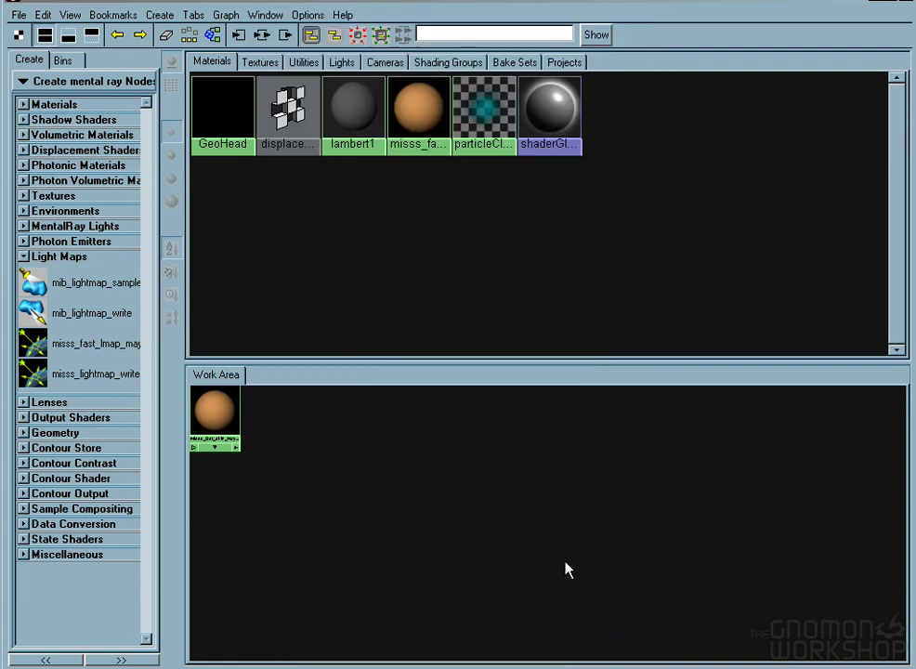
# Add the GeoHead material to the work area beside the skin material and graph the input and output connections of both
pyautogui.keyDown('alt'); pyautogui.moveTo(292, 450); pyautogui.dragTo(442, 519, button='middle'); pyautogui.keyUp('alt')
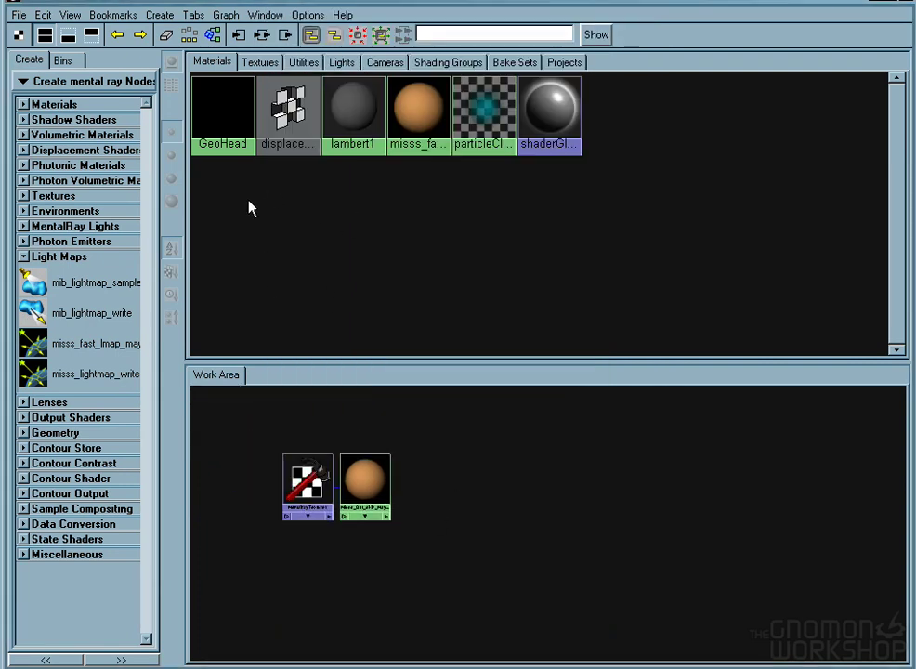
pyautogui.moveTo(214, 119); pyautogui.dragTo(519, 506, button='middle')
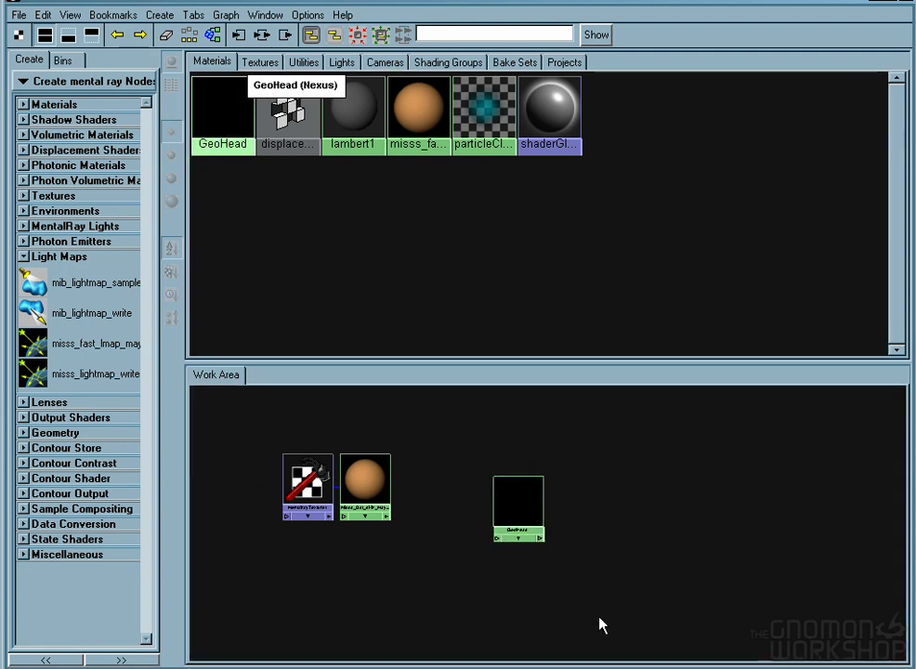
pyautogui.click(364, 482)
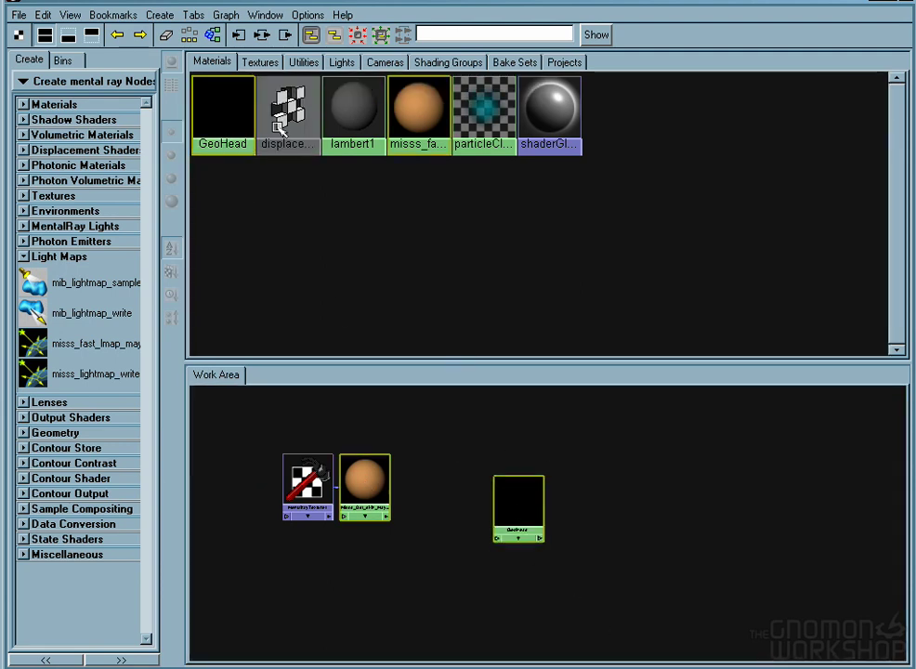
pyautogui.click(262, 37)
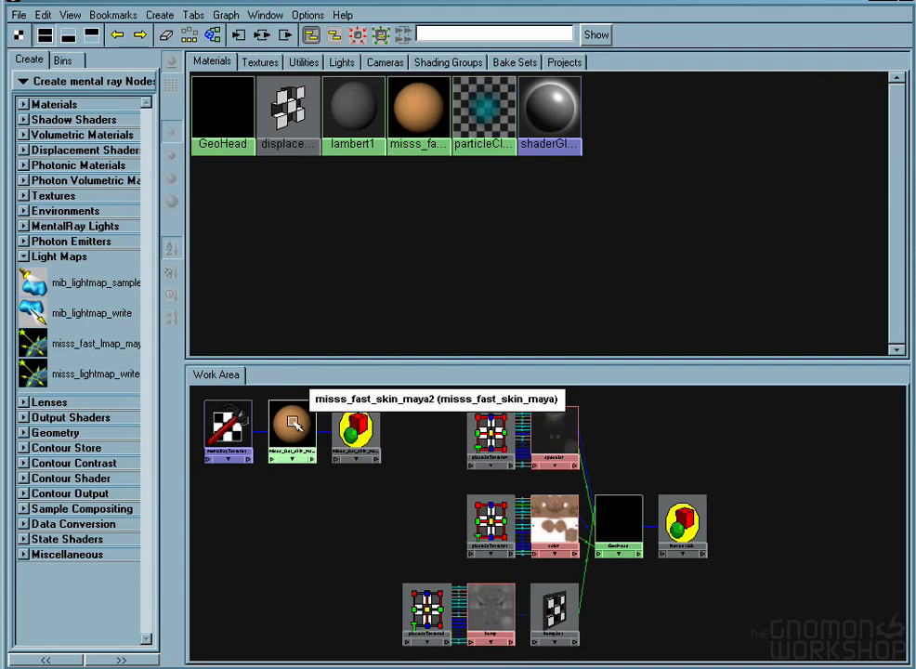
# Connect the misss_fast_skin_maya2 material to the subsurface input of GeoHead
pyautogui.moveTo(294, 429); pyautogui.dragTo(632, 538, button='middle')
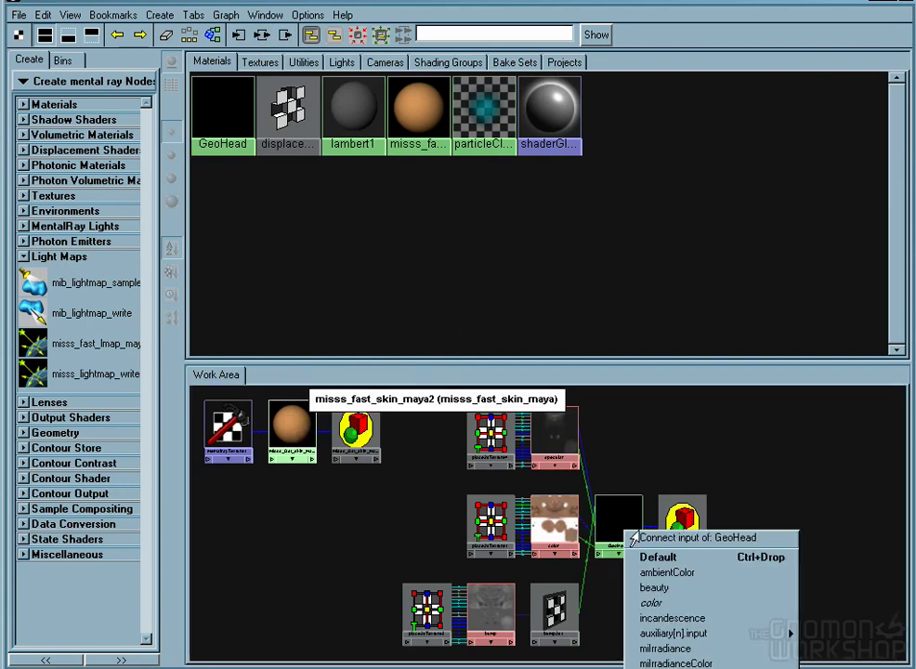
pyautogui.click(765, 504)
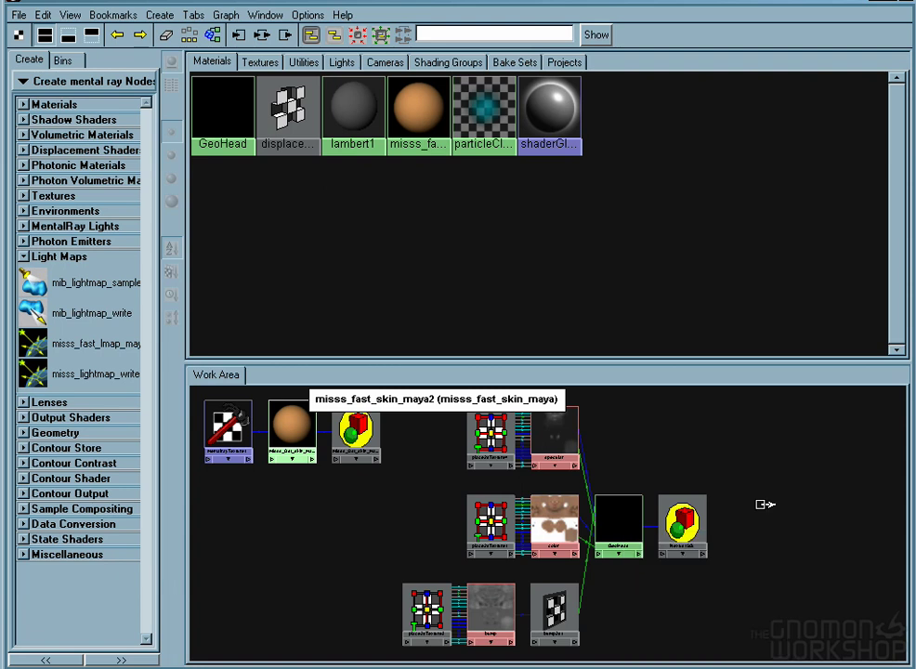
pyautogui.moveTo(682, 362); pyautogui.dragTo(697, 219)
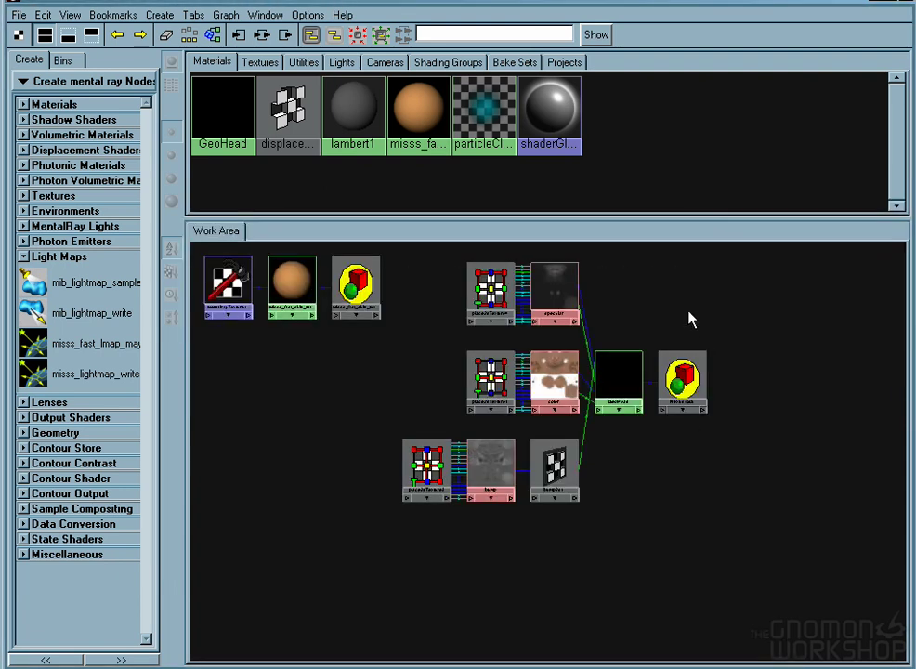
pyautogui.keyDown('alt'); pyautogui.moveTo(697, 347); pyautogui.dragTo(713, 311, button='middle'); pyautogui.keyUp('alt')
pyautogui.moveTo(329, 300); pyautogui.dragTo(646, 384, button='middle')
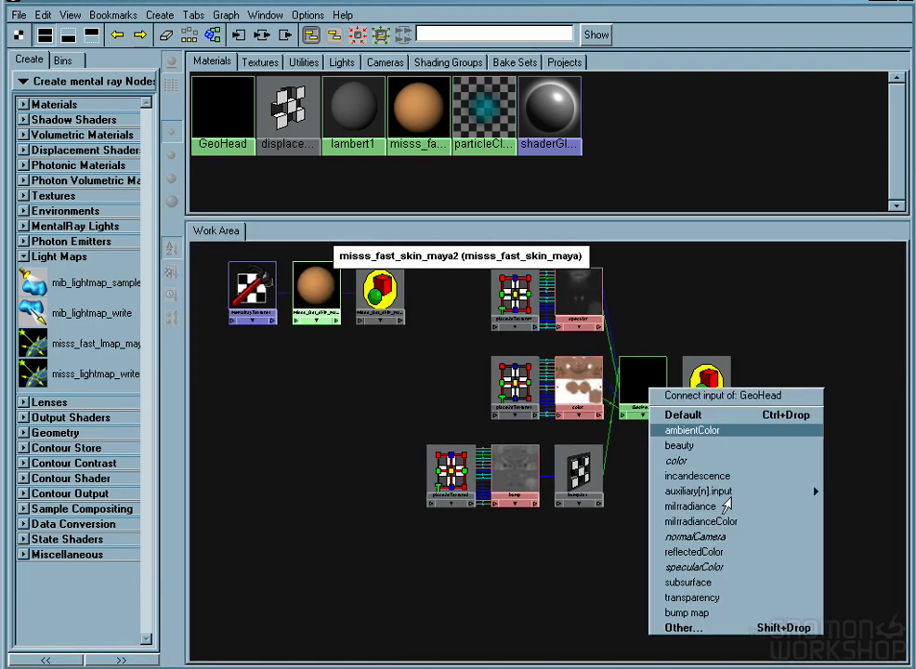
pyautogui.click(666, 551)
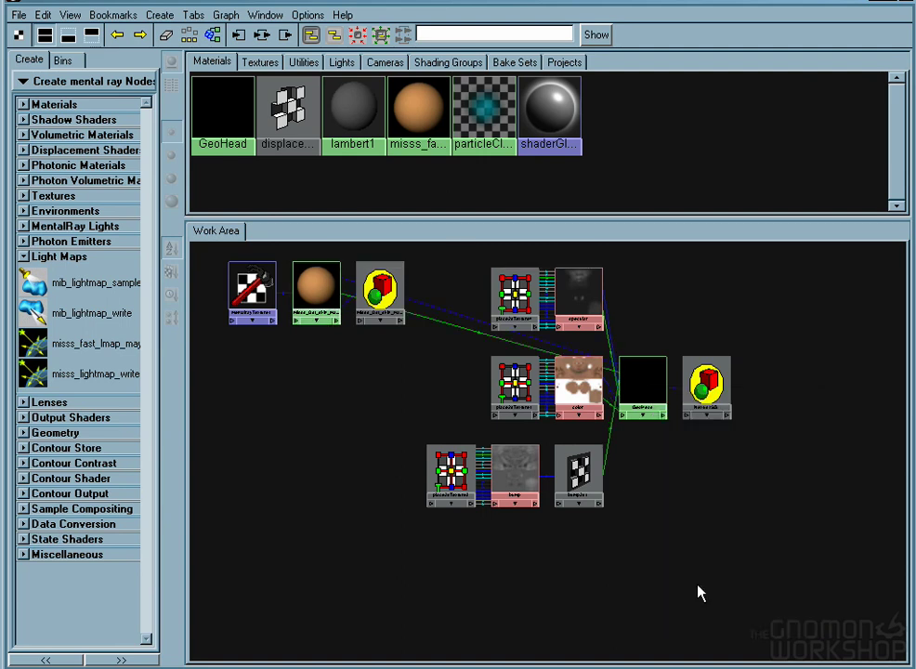
# Graph the input and output connections of the GeoHead material
pyautogui.click(643, 400)
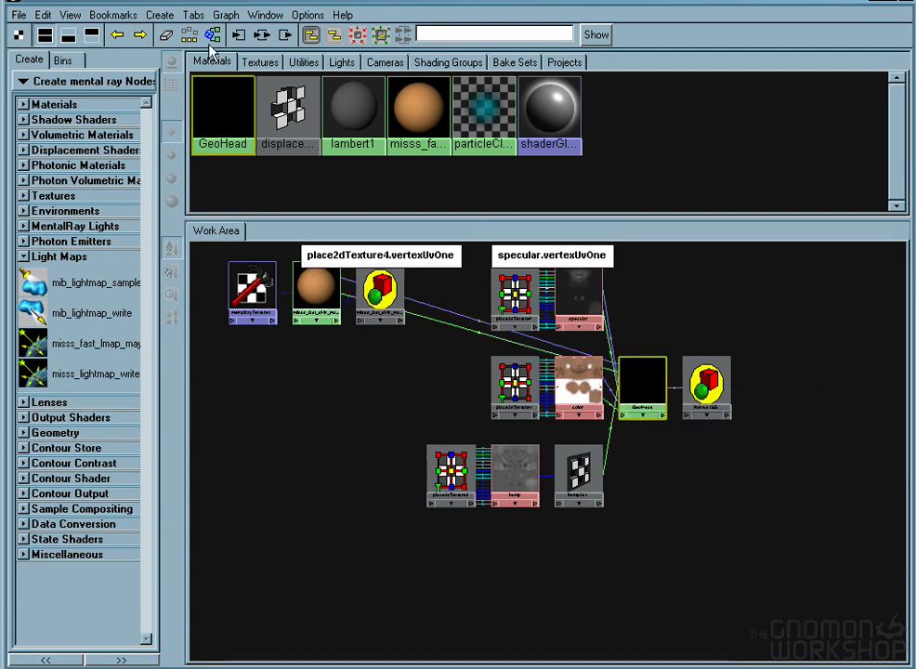
pyautogui.click(262, 37)
pyautogui.keyDown('alt'); pyautogui.moveTo(509, 338); pyautogui.dragTo(581, 333, button='middle'); pyautogui.keyUp('alt')
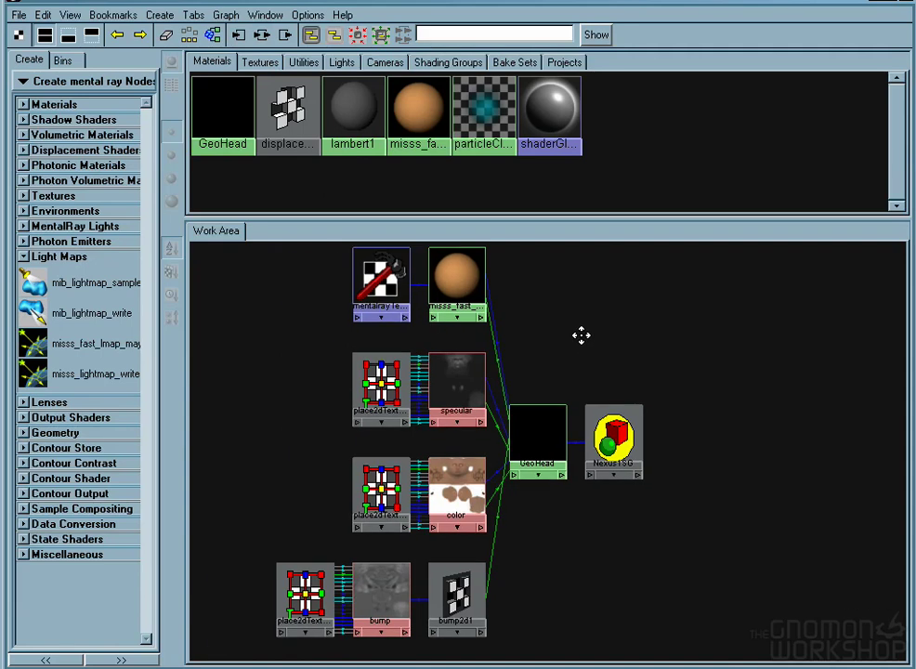
# Create a misss_fast_lmap_maya light map node and connect it to the Nexus1SG shading group
pyautogui.click(82, 345)
pyautogui.moveTo(260, 281); pyautogui.dragTo(732, 308)
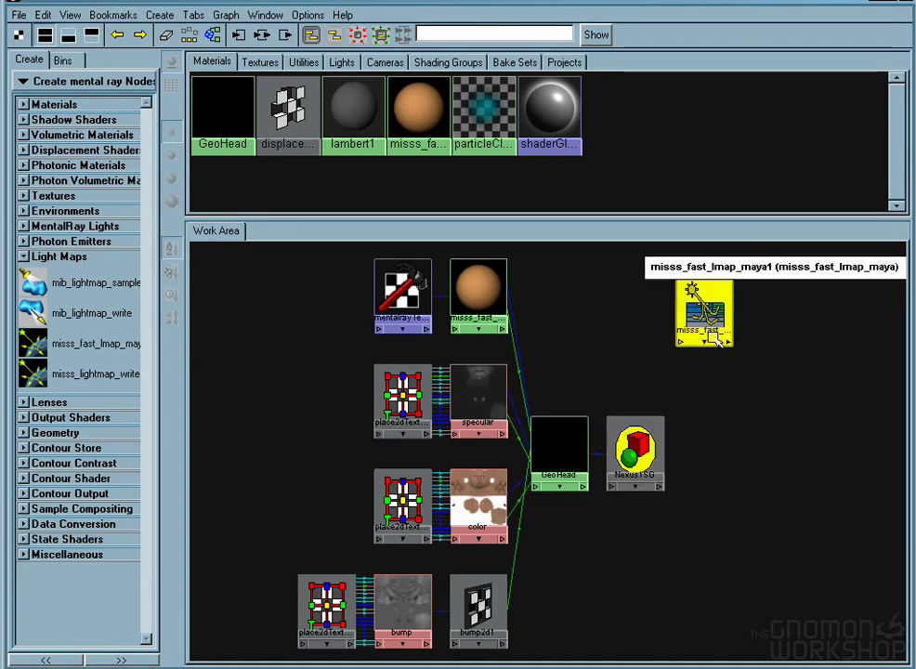
pyautogui.moveTo(703, 311); pyautogui.dragTo(665, 439, button='middle')
pyautogui.click(687, 478)
# Set the Lightmap of the misss_fast_lmap_maya1 node's Lightmap Write settings to mentalrayTexture1
pyautogui.doubleClick(706, 336)
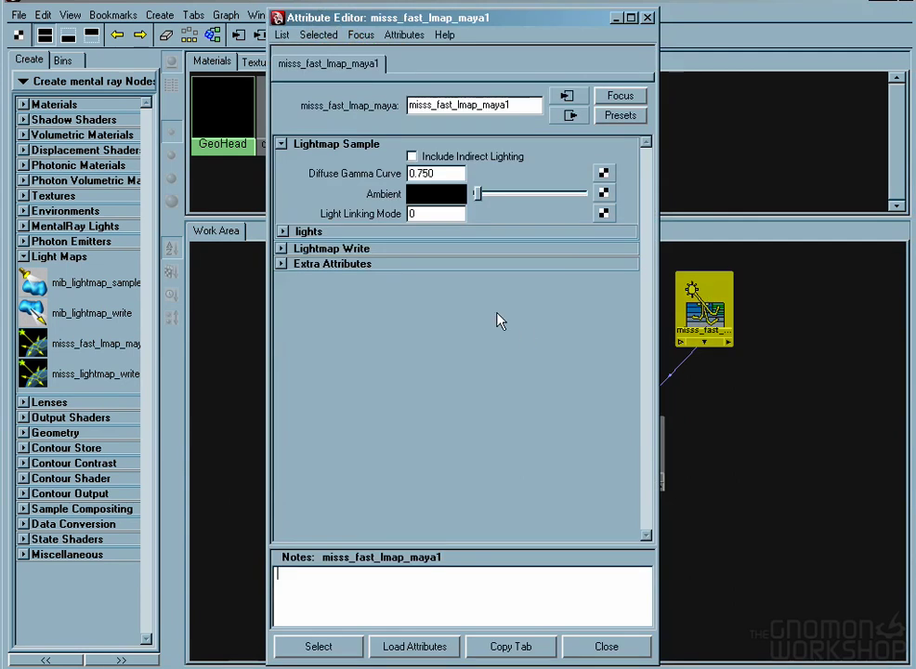
pyautogui.click(281, 248)
pyautogui.click(459, 263)
pyautogui.write('mental')
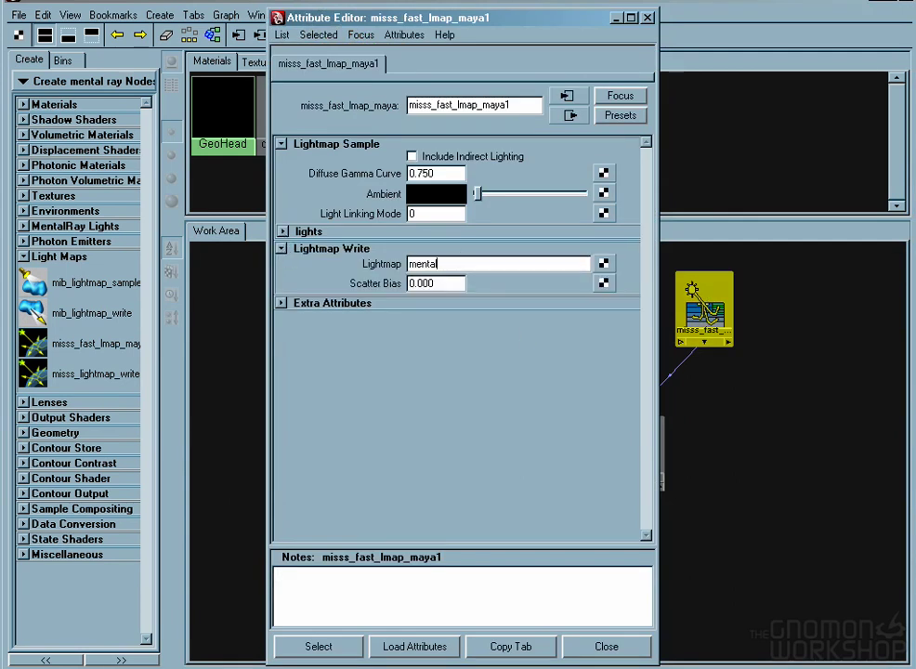
pyautogui.write('rayTexture')
pyautogui.press('Return')
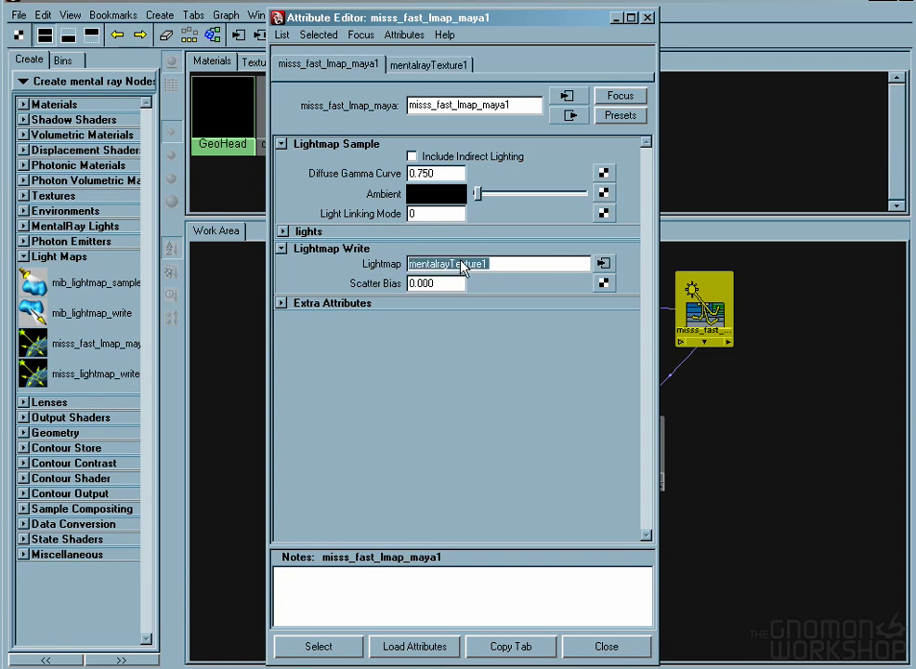
pyautogui.click(625, 648)
# Examine the complete shader network by graphing the connections of GeoHead and its Nexus1SG shading group
pyautogui.moveTo(500, 283); pyautogui.dragTo(564, 323)
pyautogui.click(555, 455)
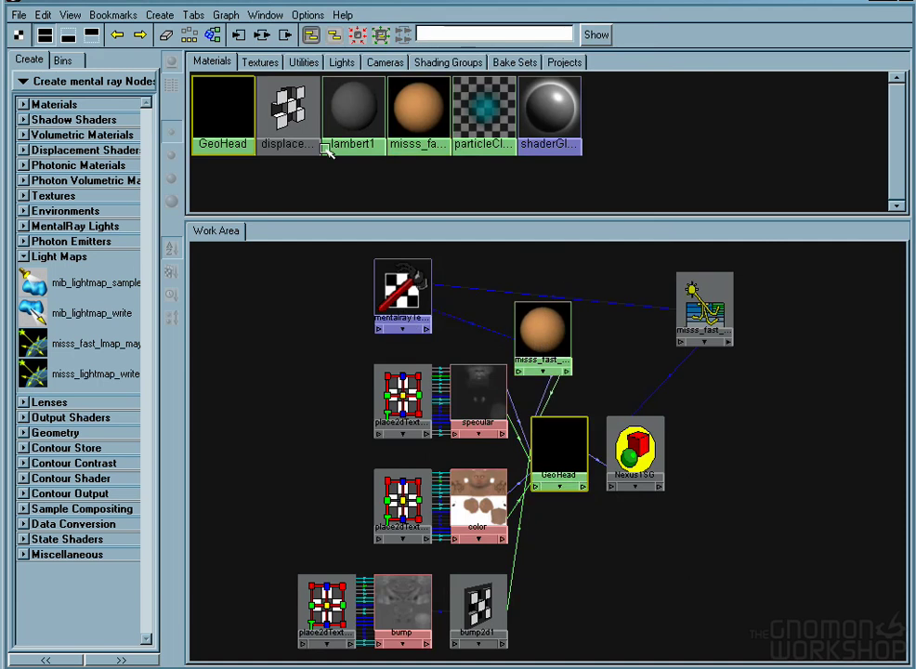
pyautogui.click(262, 34)
pyautogui.moveTo(688, 435); pyautogui.dragTo(510, 516)
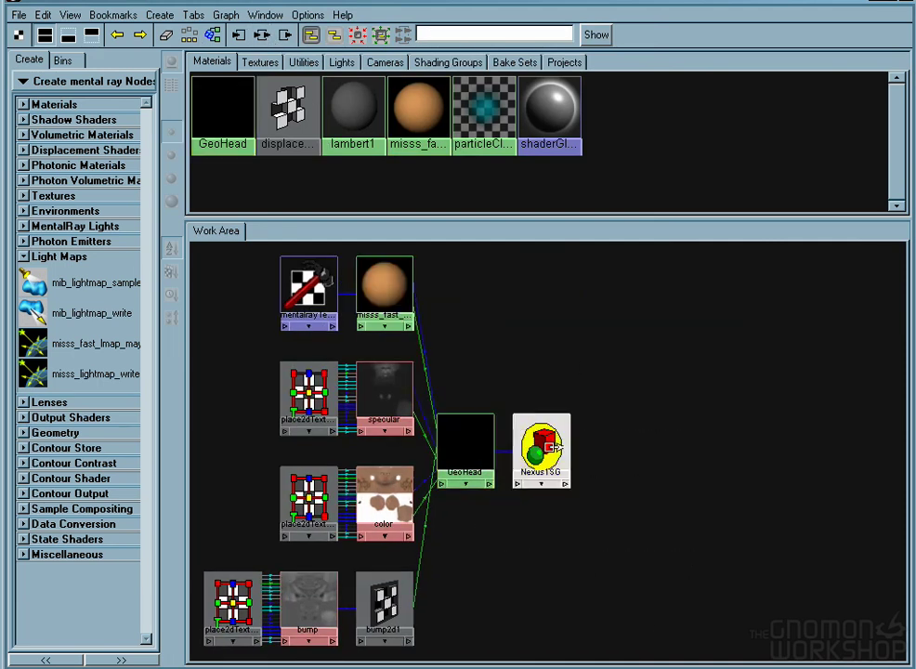
pyautogui.click(262, 34)
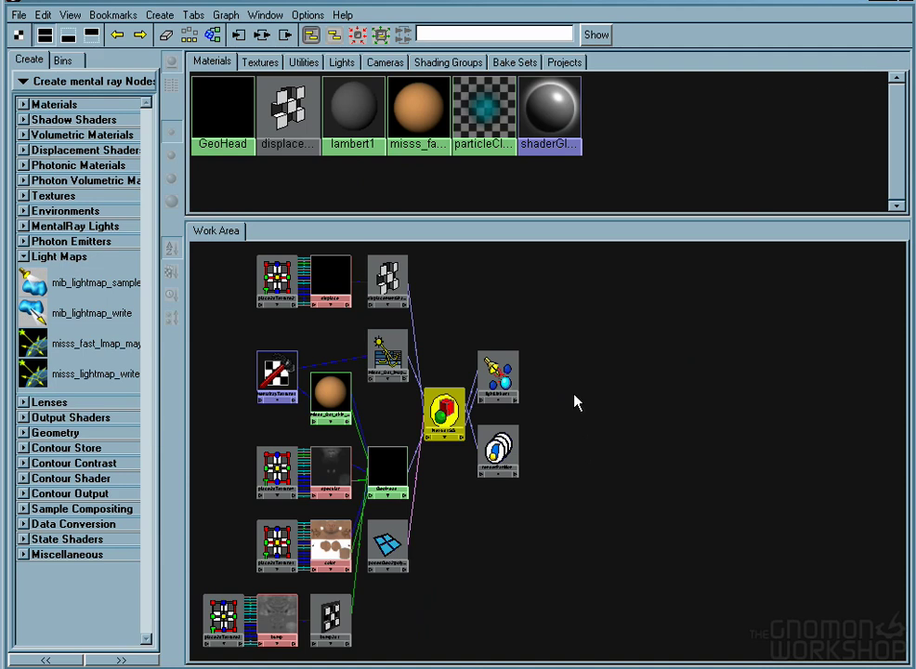
pyautogui.keyDown('alt'); pyautogui.moveTo(480, 327); pyautogui.dragTo(511, 338, button='middle'); pyautogui.keyUp('alt')
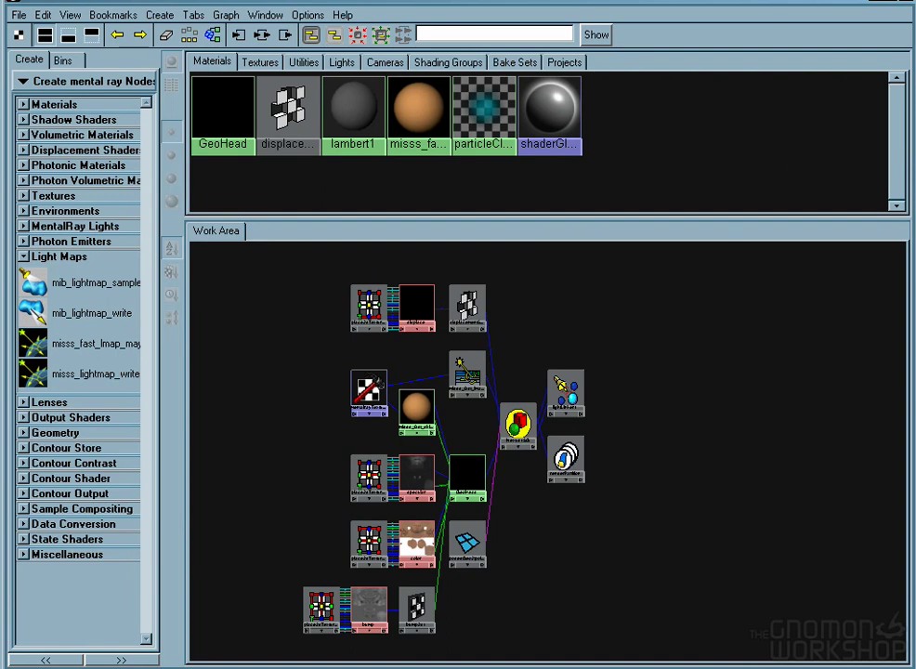
# Disable Displacement Shaders in the mental ray render options features
pyautogui.click(876, 7)
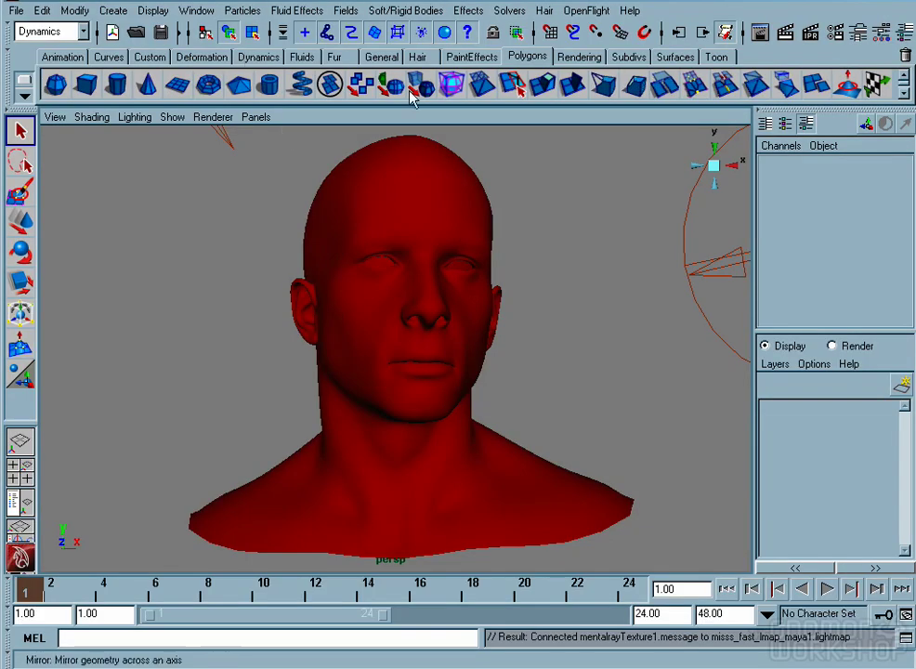
pyautogui.click(761, 34)
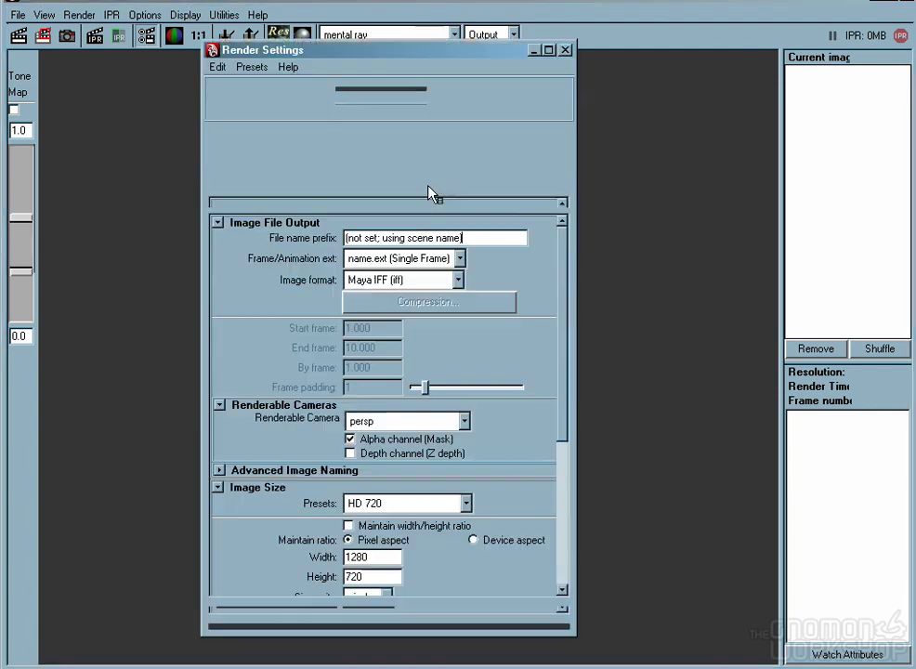
pyautogui.click(281, 136)
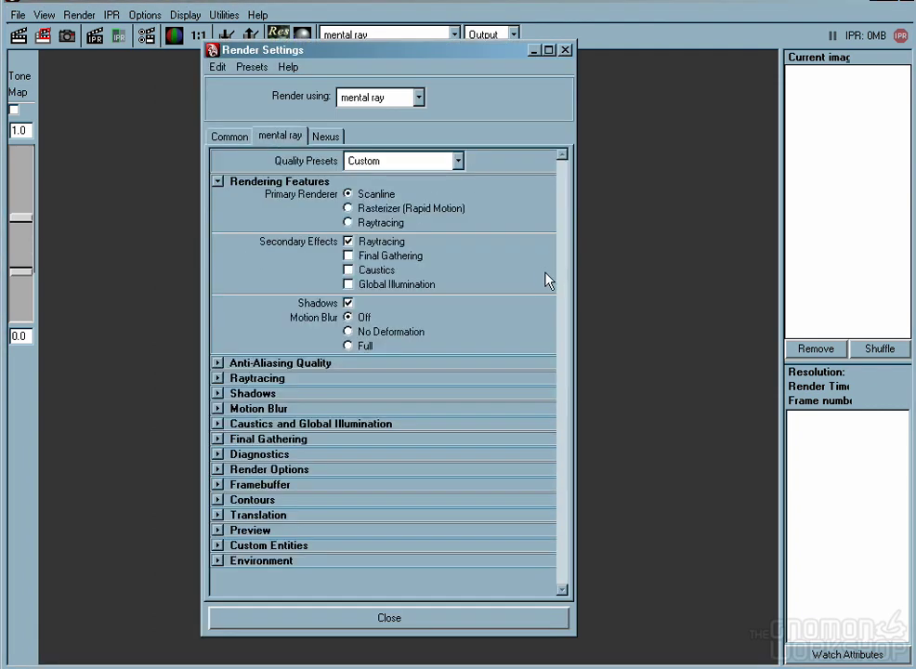
pyautogui.click(218, 469)
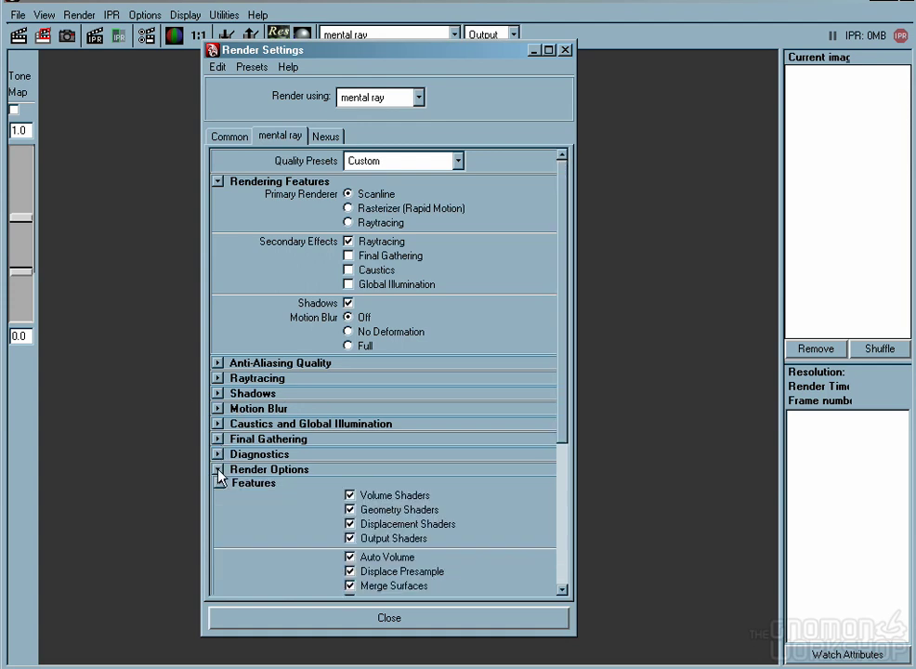
pyautogui.click(372, 526)
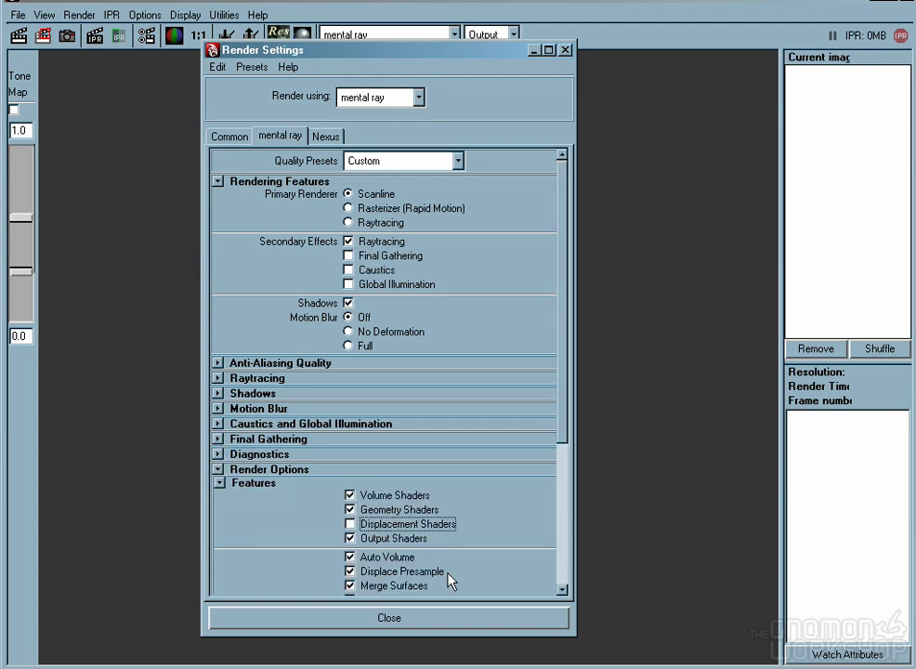
pyautogui.click(450, 617)
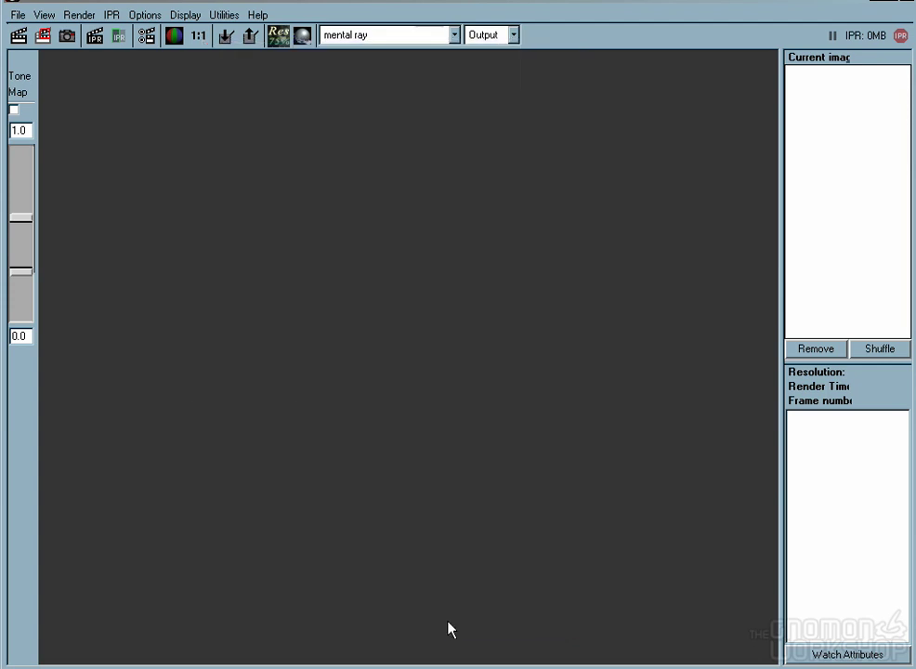
# Take a wireframe snapshot of the persp view and set the Nexus render mode to Preview with the Subsurface pass
pyautogui.click(67, 35)
pyautogui.click(490, 45)
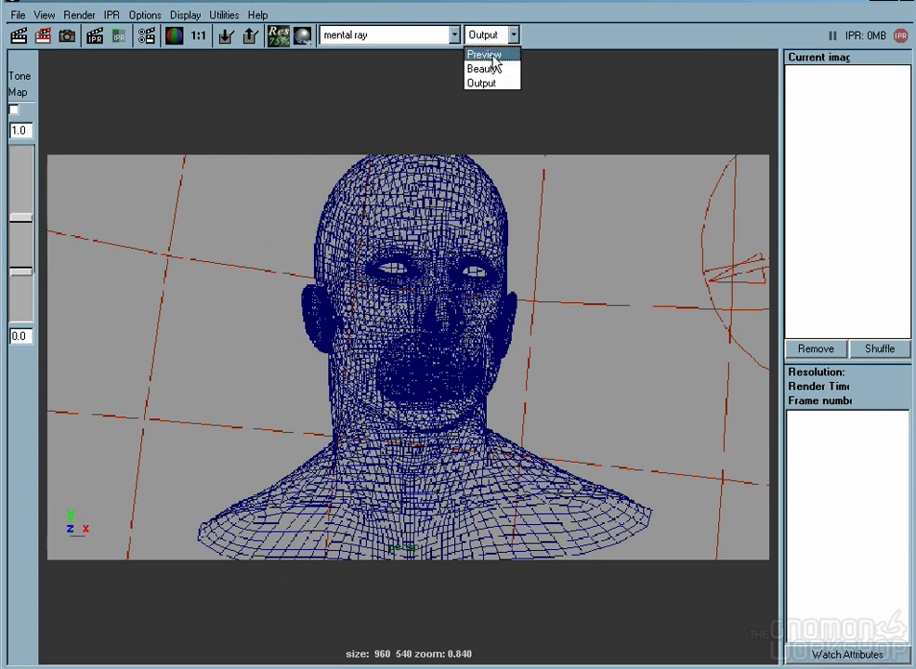
pyautogui.click(493, 55)
pyautogui.click(557, 36)
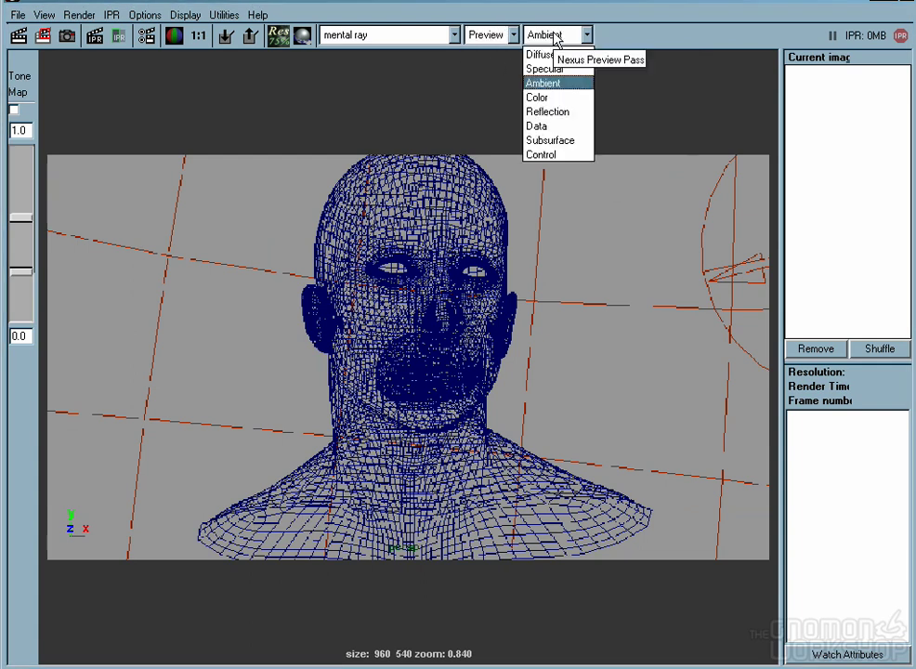
pyautogui.click(553, 141)
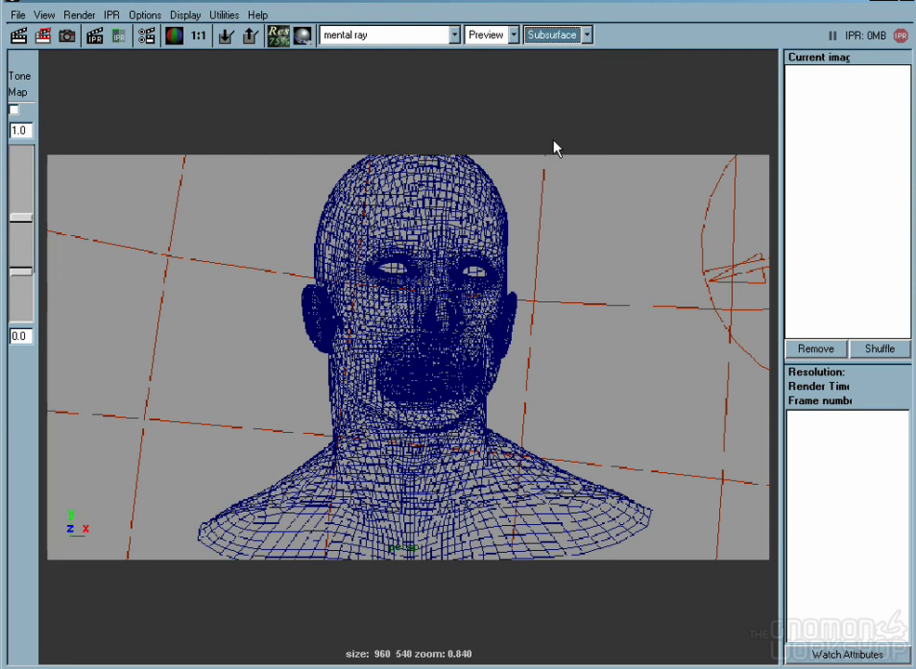
# Define a render region around the head and neck at actual size and render it
pyautogui.click(199, 39)
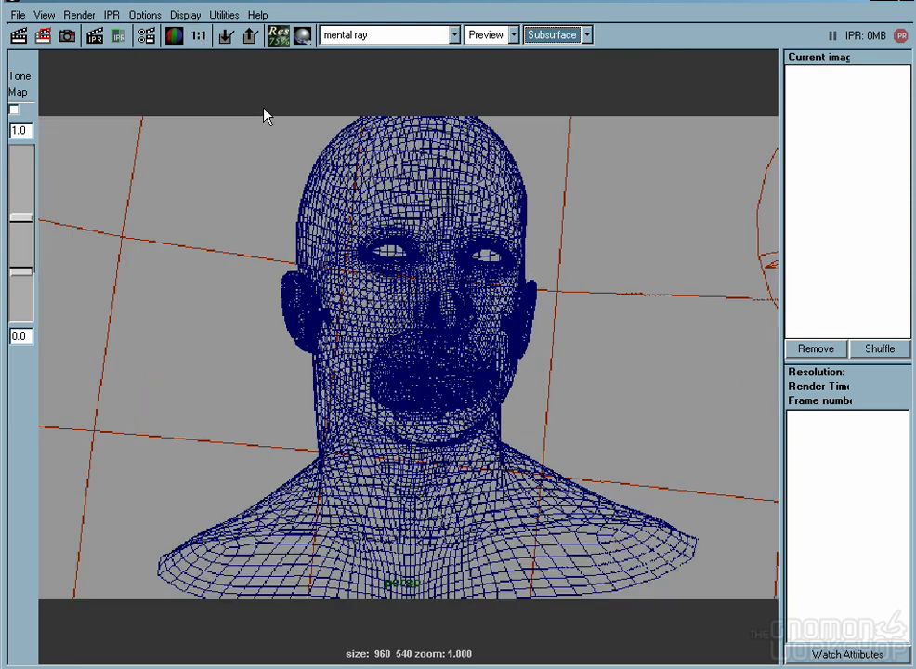
pyautogui.moveTo(249, 90); pyautogui.dragTo(569, 484)
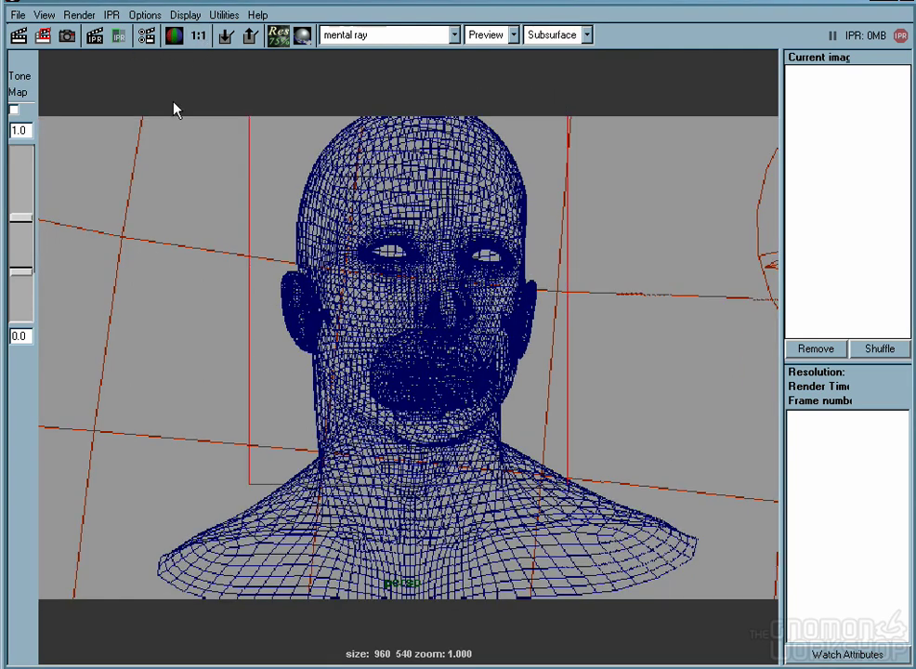
pyautogui.click(47, 37)
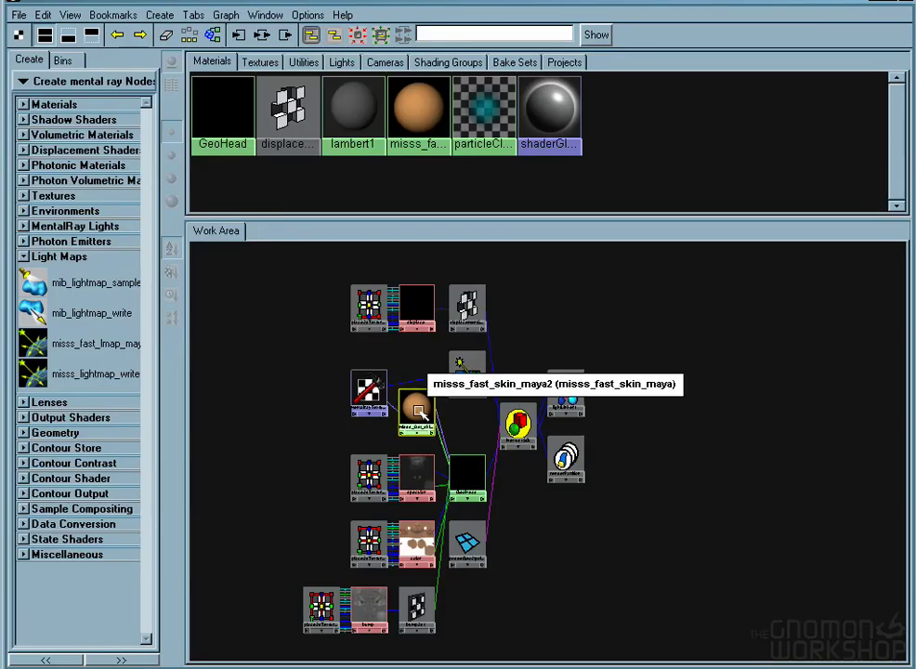
# Set the misss_fast_skin_maya2 shader's Epidermal Scatter Radius to 0.04 and Subdermal Scatter Radius to 0.055
pyautogui.doubleClick(419, 411)
pyautogui.click(281, 304)
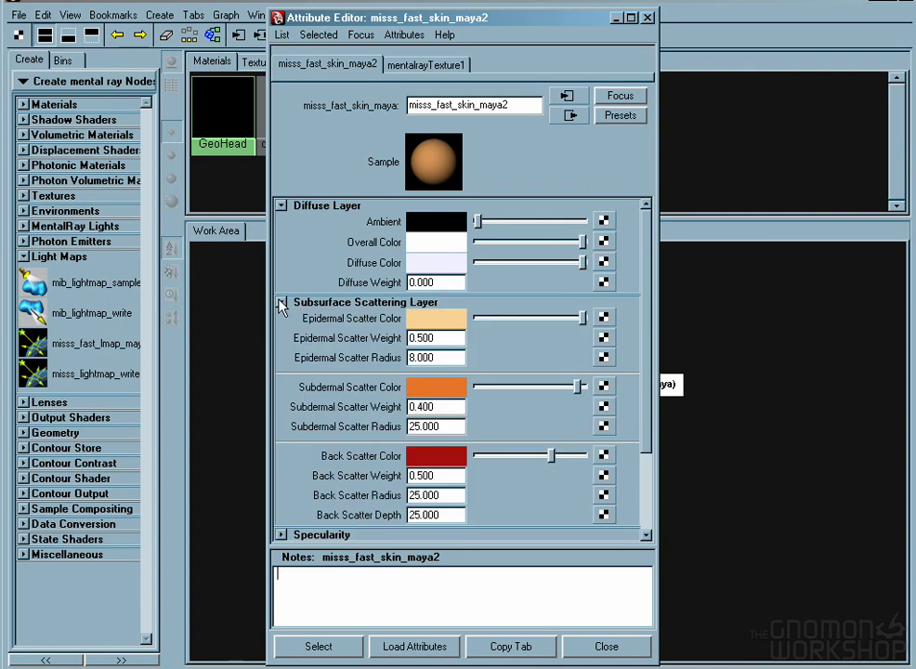
pyautogui.click(447, 359)
pyautogui.write('.04')
pyautogui.press('Return')
pyautogui.click(445, 426)
pyautogui.write('.055')
pyautogui.press('Return')
# Set the skin shader's Back Scatter Radius to 0.15 and Back Scatter Depth to 0.25, and re-render the head region
pyautogui.doubleClick(452, 493)
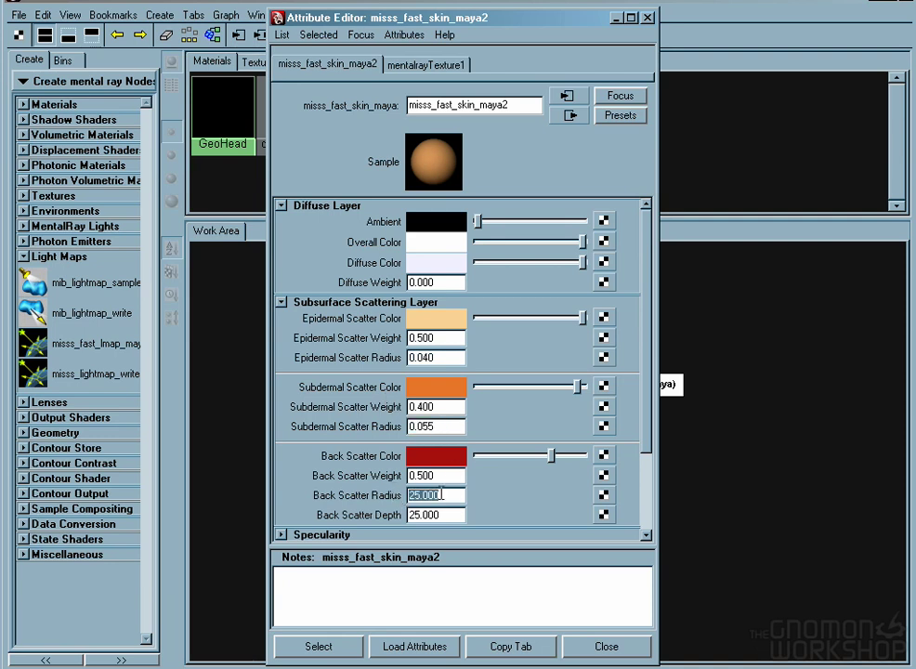
pyautogui.write('.15')
pyautogui.press('Return')
pyautogui.moveTo(441, 518); pyautogui.dragTo(329, 489)
pyautogui.write('.25')
pyautogui.press('Return')
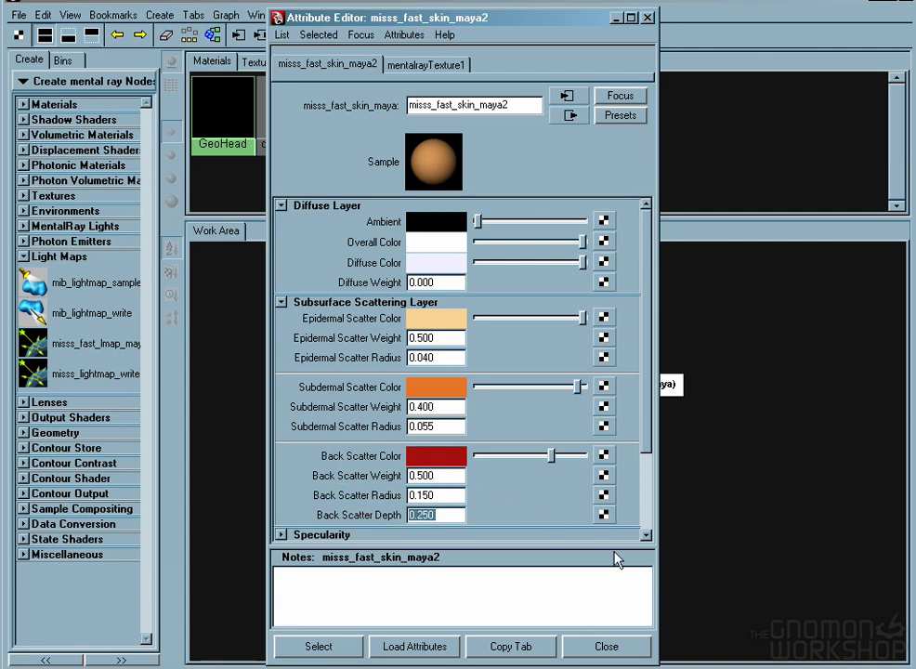
pyautogui.click(602, 646)
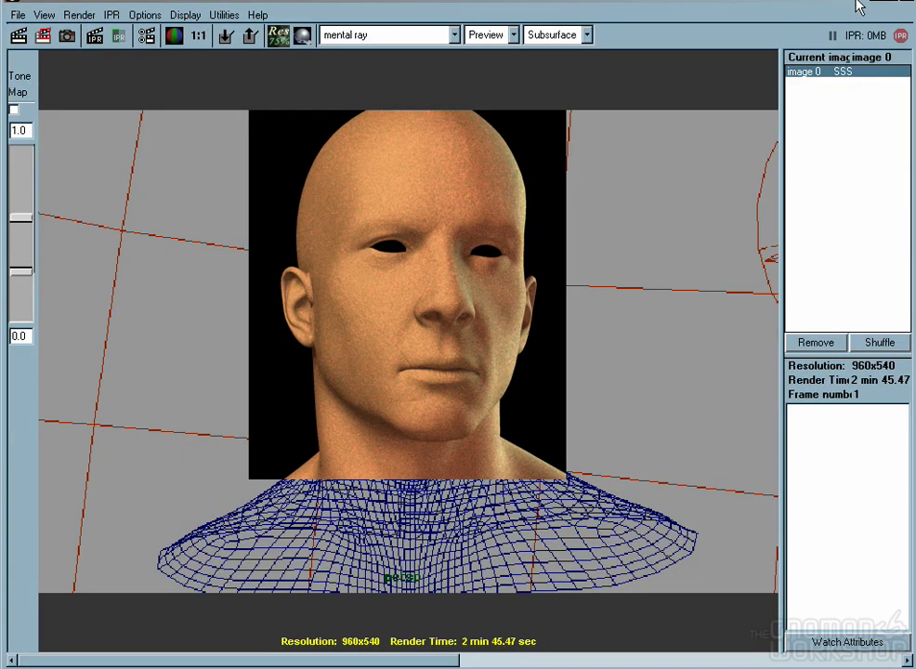
pyautogui.click(43, 36)
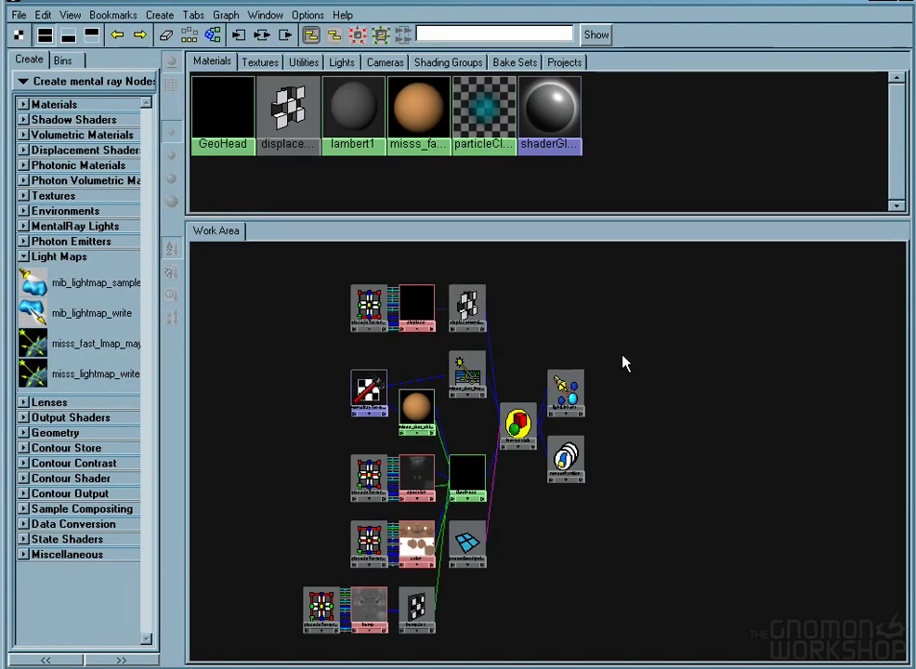
# Set the Scale Conversion in the misss_fast_skin_maya2 shader's algorithm control settings to 2
pyautogui.doubleClick(417, 406)
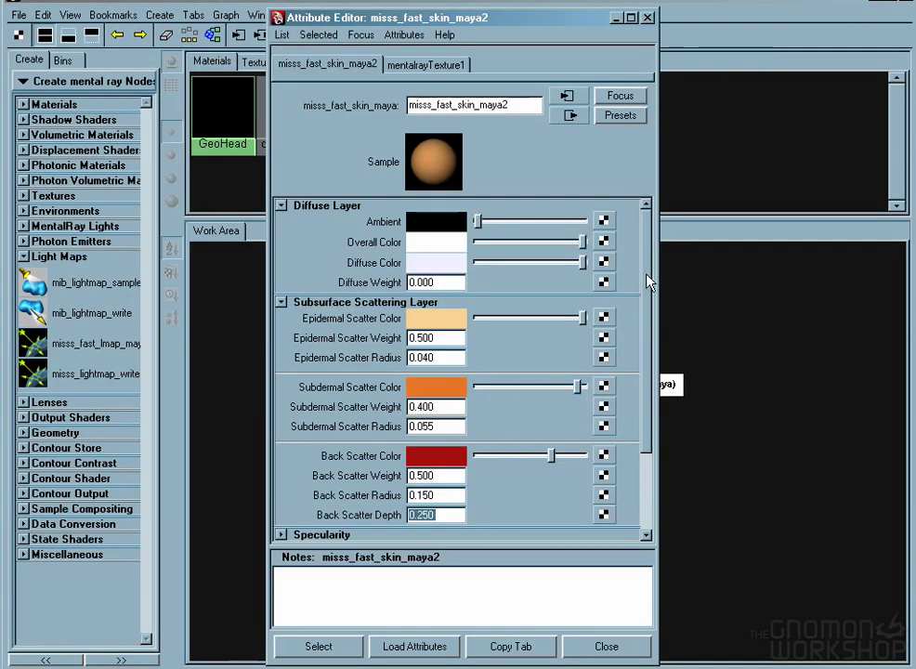
pyautogui.moveTo(650, 282); pyautogui.dragTo(653, 415)
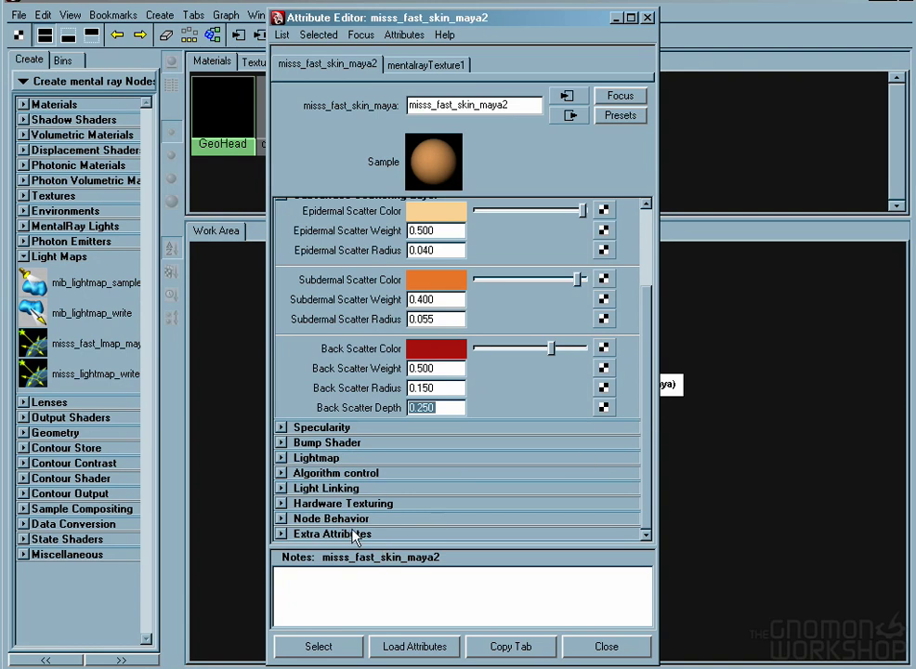
pyautogui.click(281, 473)
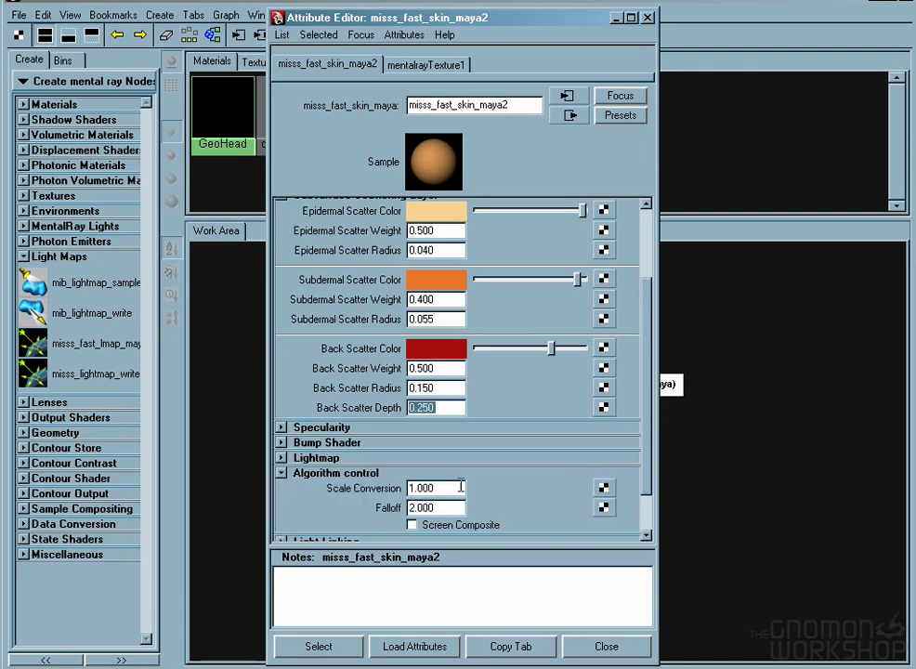
pyautogui.scroll(-2, 650, 408)
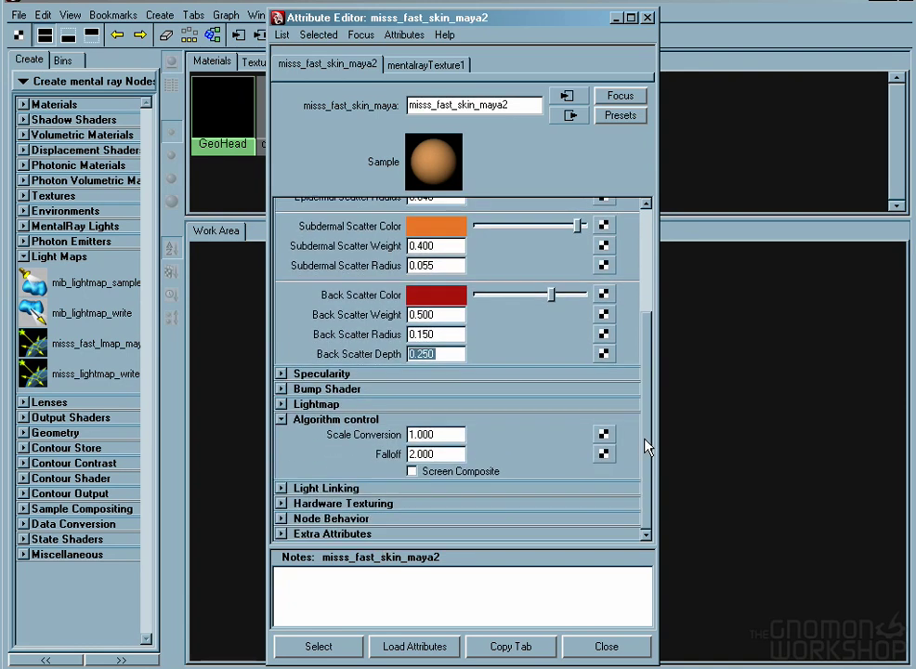
pyautogui.click(436, 436)
pyautogui.doubleClick(436, 437)
pyautogui.write('2')
pyautogui.press('Return')
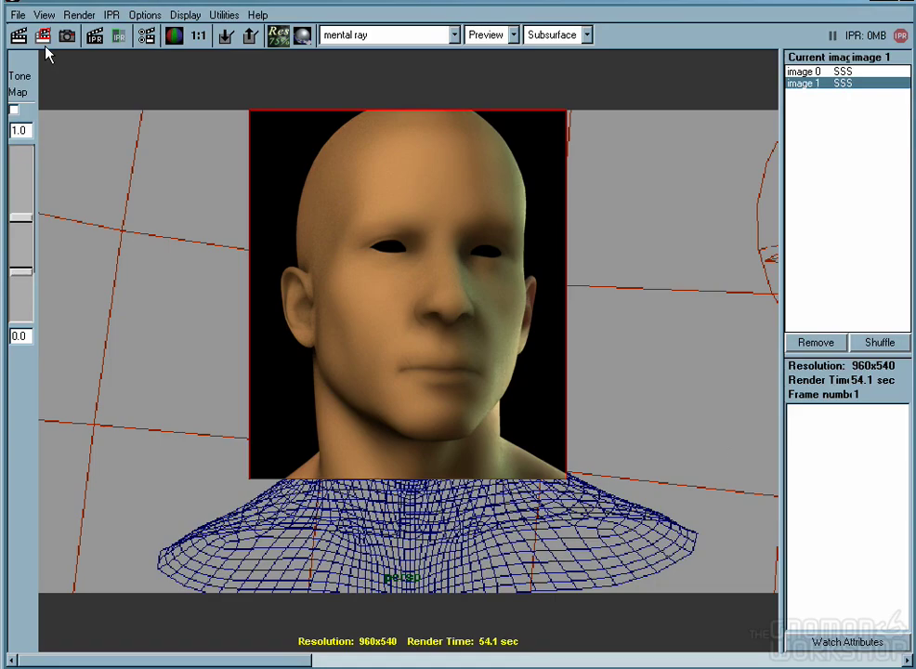
# Re-render the head region and compare the new image with the previous render
pyautogui.click(43, 35)
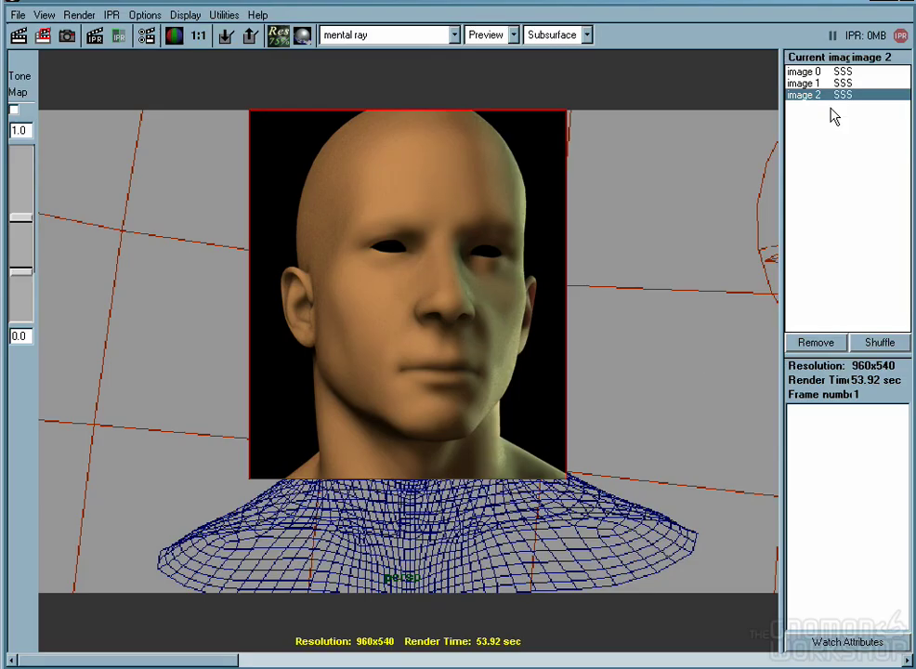
pyautogui.click(836, 83)
pyautogui.click(836, 96)
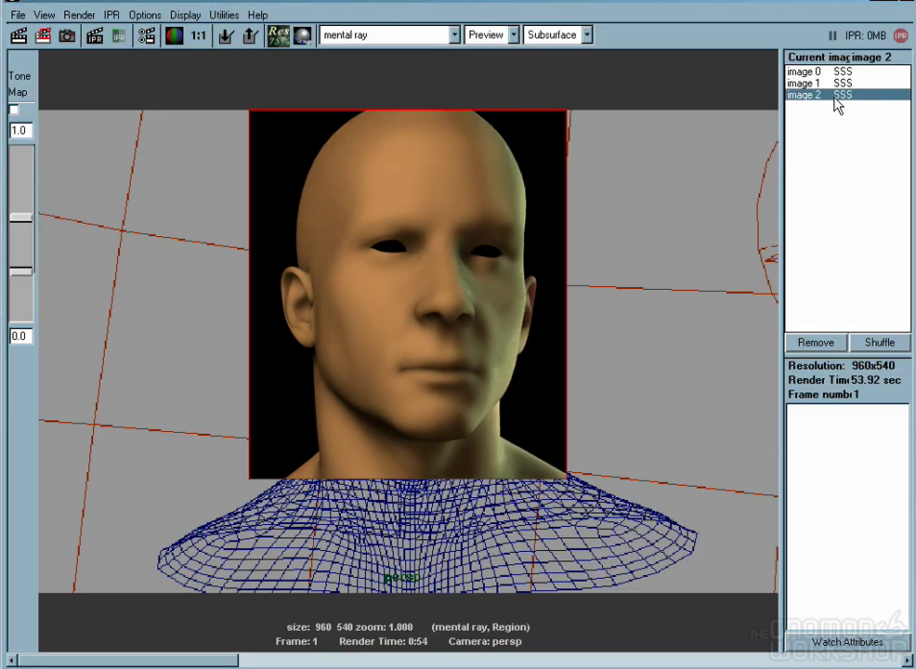
pyautogui.click(561, 269)
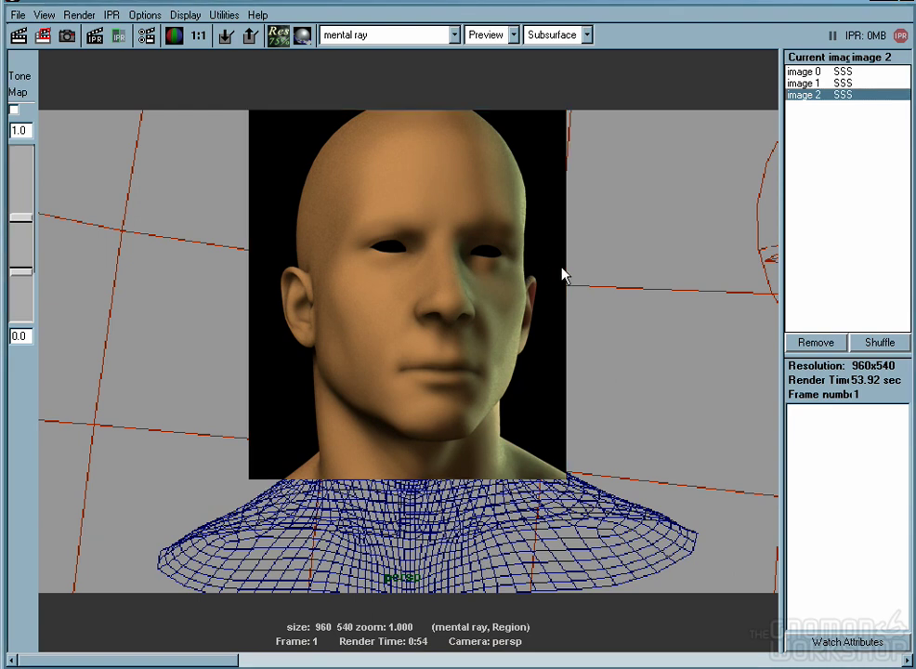
# Set the misss_fast_skin_maya2 shader's Scale Conversion to 3 and its Subdermal Scatter Weight to 0.65
pyautogui.doubleClick(415, 405)
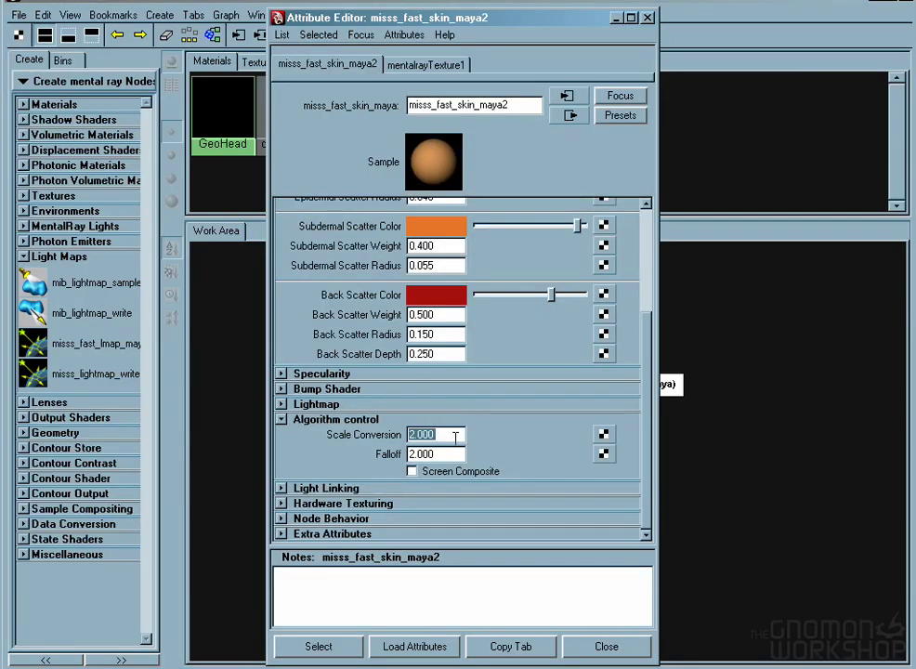
pyautogui.write('3')
pyautogui.press('Return')
pyautogui.scroll(5, 646, 428)
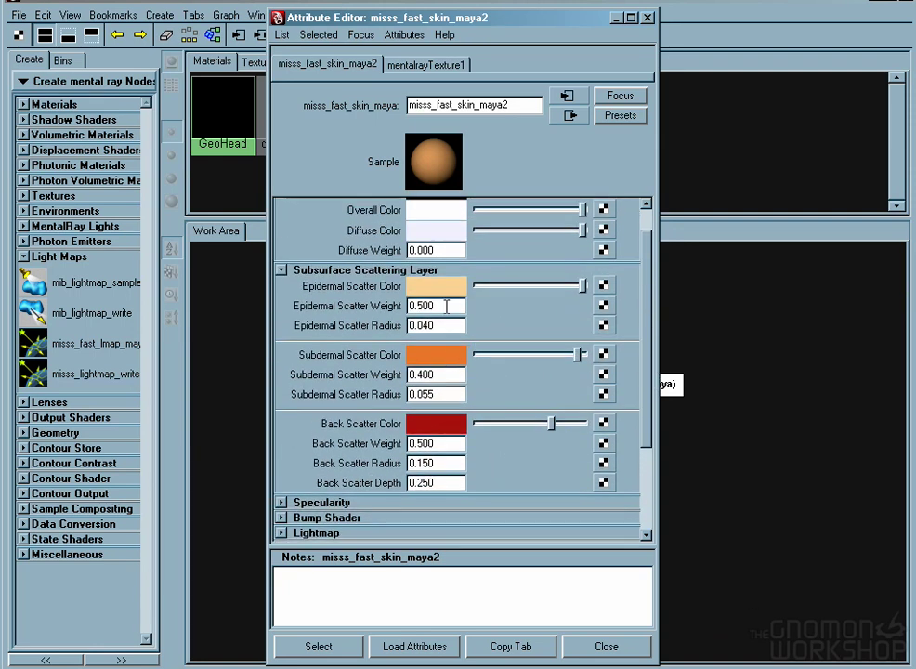
pyautogui.doubleClick(414, 374)
pyautogui.press('BackSpace')
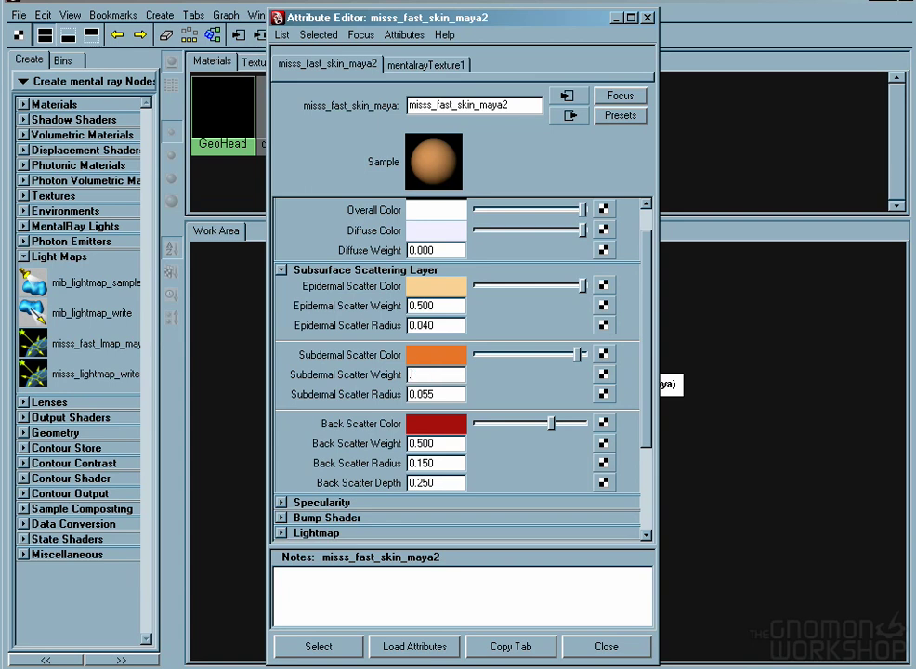
pyautogui.write('.65')
pyautogui.press('Return')
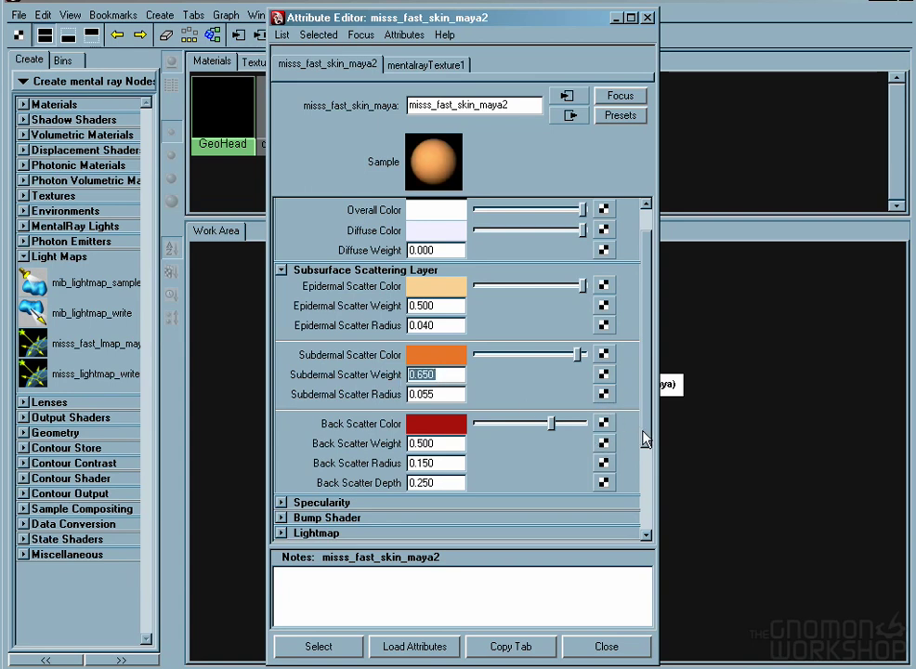
# Set the skin shader's Back Scatter Depth to 0.35 and darken its Diffuse Color to black
pyautogui.moveTo(428, 485); pyautogui.dragTo(418, 483)
pyautogui.press('BackSpace')
pyautogui.press('BackSpace')
pyautogui.write('350')
pyautogui.press('Return')
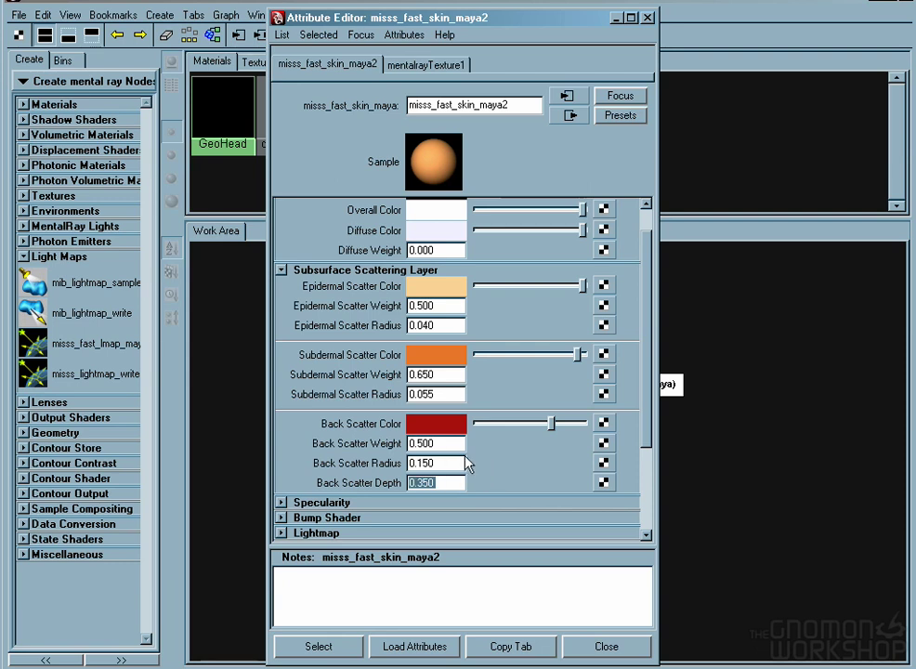
pyautogui.moveTo(644, 438); pyautogui.dragTo(651, 403)
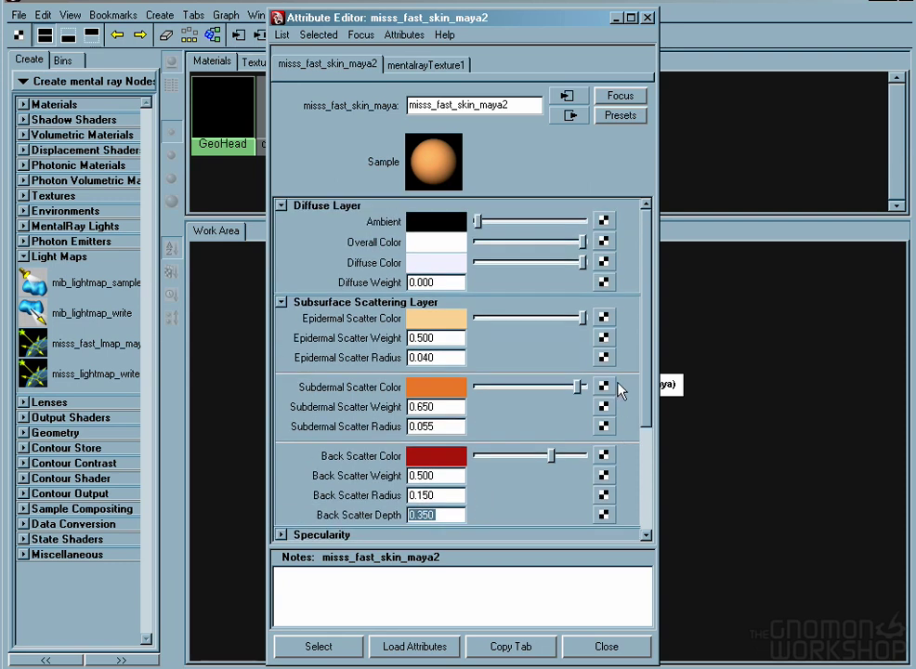
pyautogui.click(479, 263)
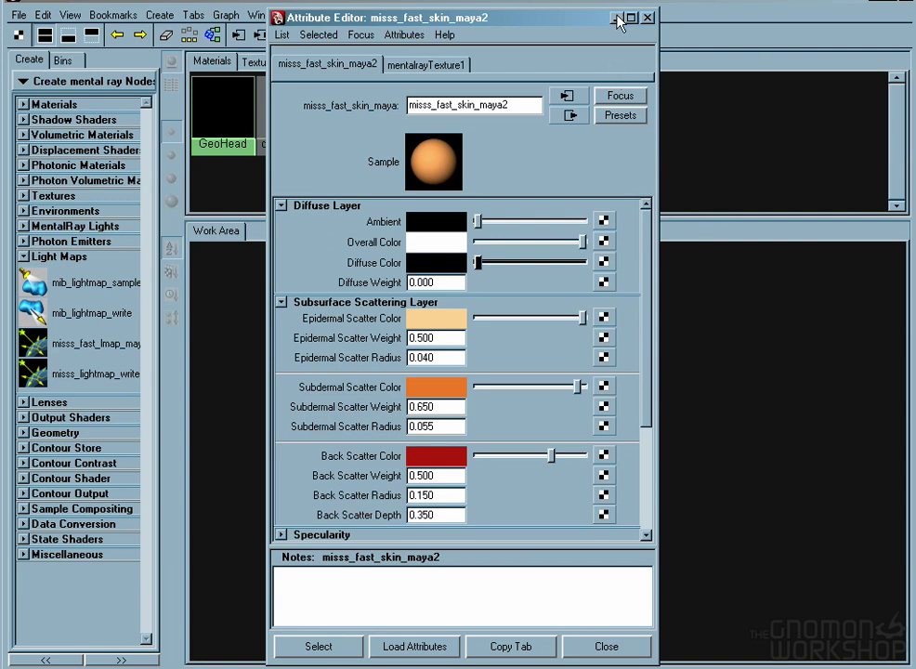
pyautogui.click(708, 156)
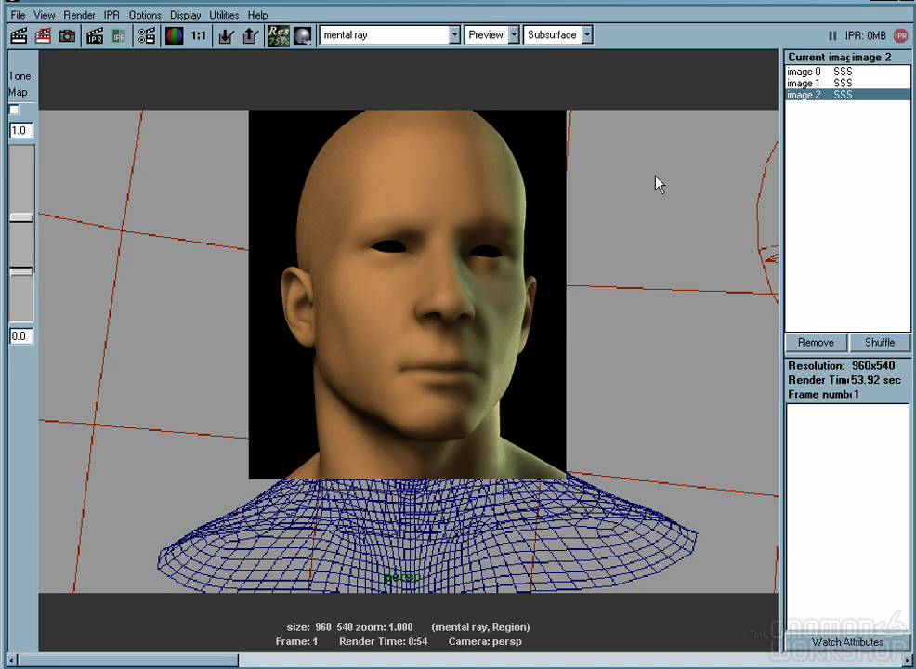
# Render the head region with the updated skin shader and compare it with the three earlier renders
pyautogui.click(43, 35)
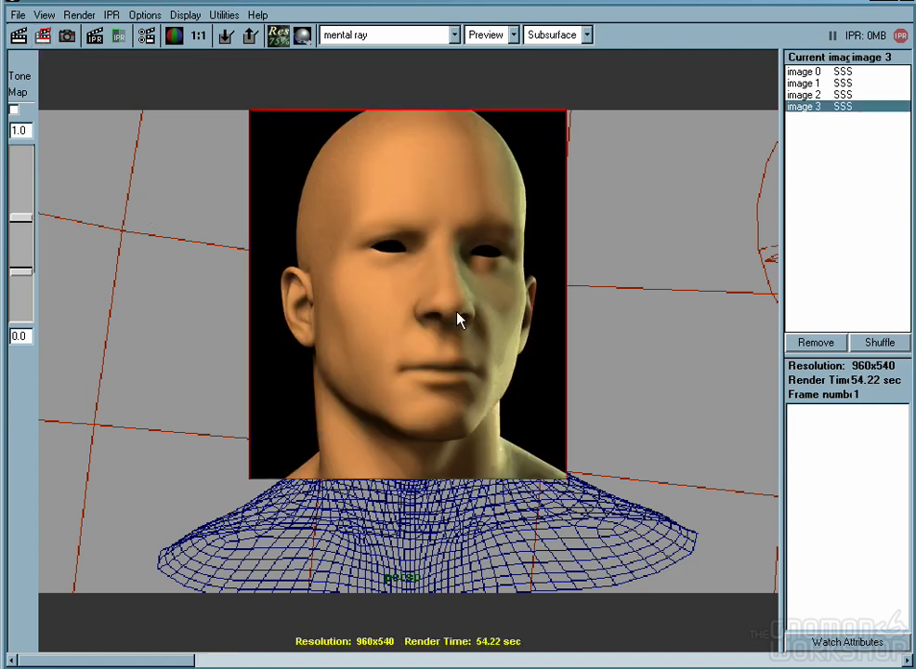
pyautogui.click(842, 94)
pyautogui.click(842, 82)
pyautogui.click(841, 71)
pyautogui.click(841, 107)
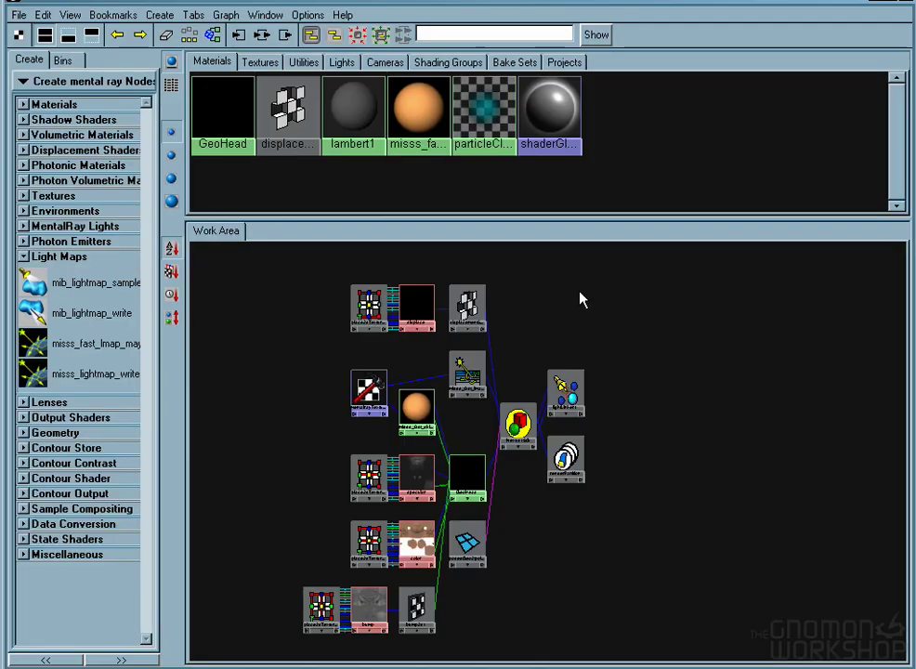
# Move the mentalrayTexture1 node clear of the network, open the misss_fast_skin_maya2 shader's attributes and try Screen Composite on, leaving it off
pyautogui.moveTo(351, 381); pyautogui.dragTo(315, 377)
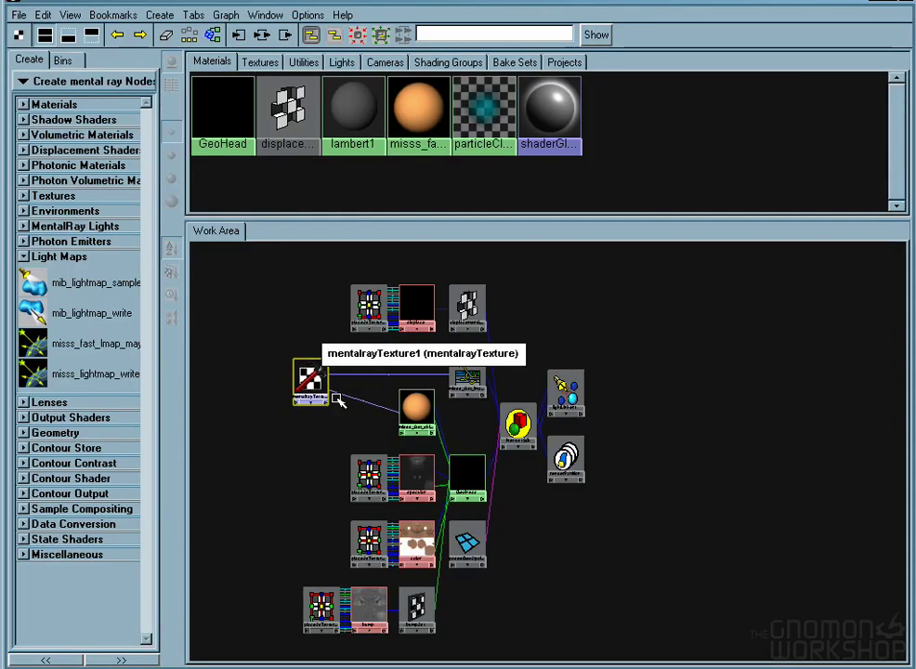
pyautogui.doubleClick(421, 417)
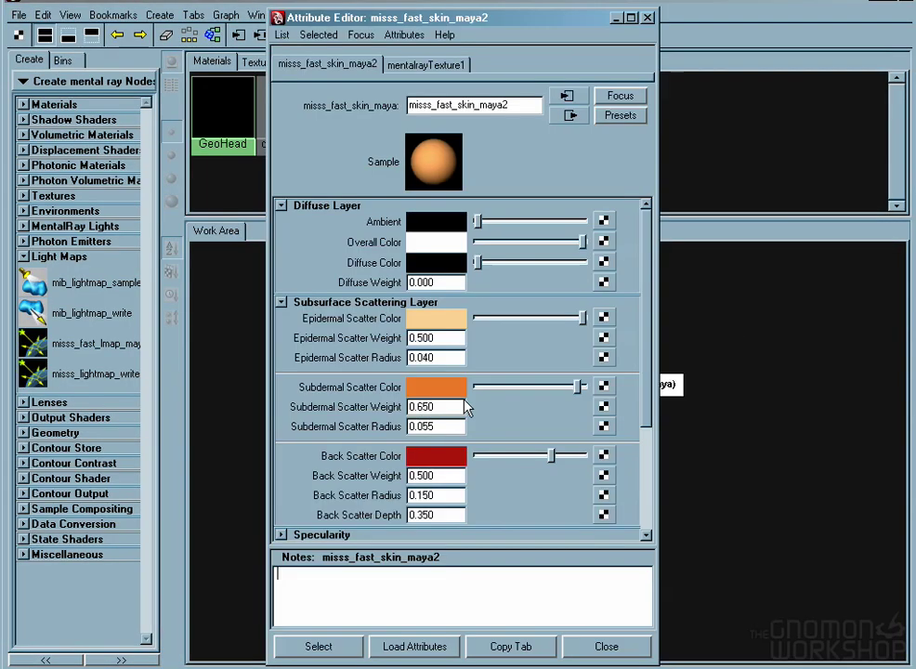
pyautogui.moveTo(648, 401); pyautogui.dragTo(656, 493)
pyautogui.click(482, 493)
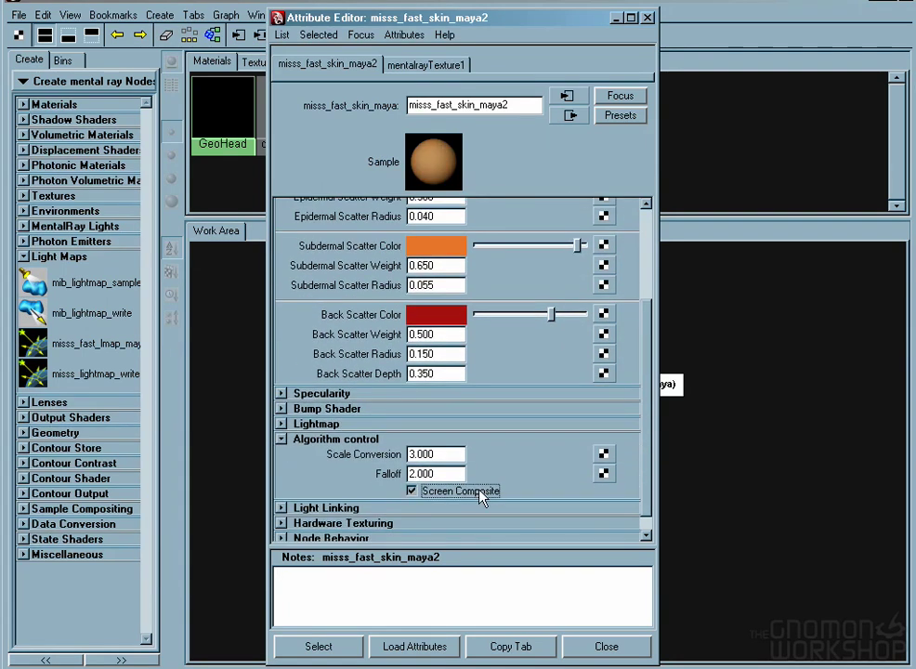
pyautogui.click(483, 492)
# Set the skin shader's Epidermal Scatter Weight to 0.4
pyautogui.moveTo(653, 479); pyautogui.dragTo(650, 448)
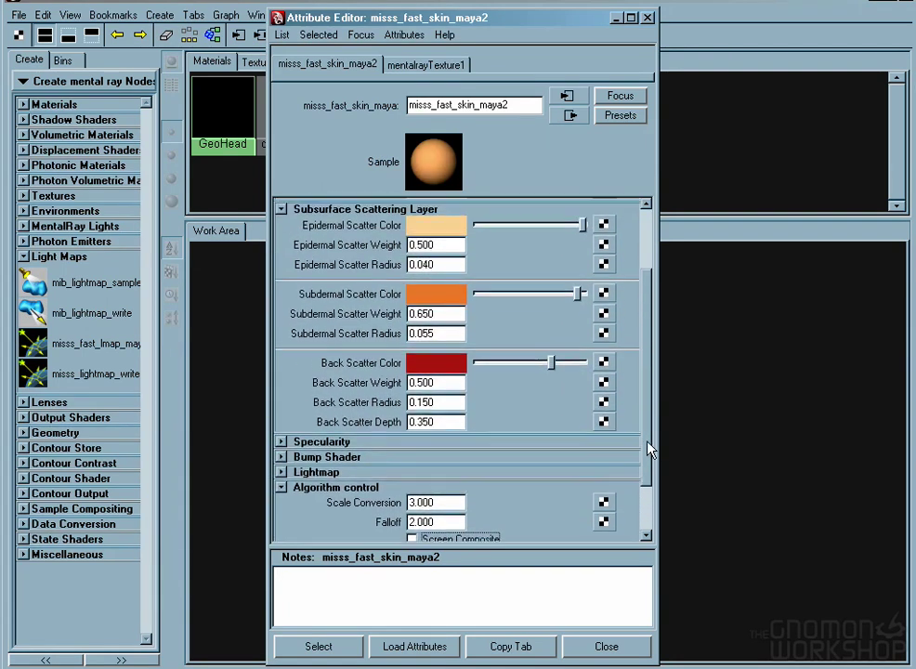
pyautogui.doubleClick(420, 251)
pyautogui.press('BackSpace')
pyautogui.write('0.400')
pyautogui.press('Return')
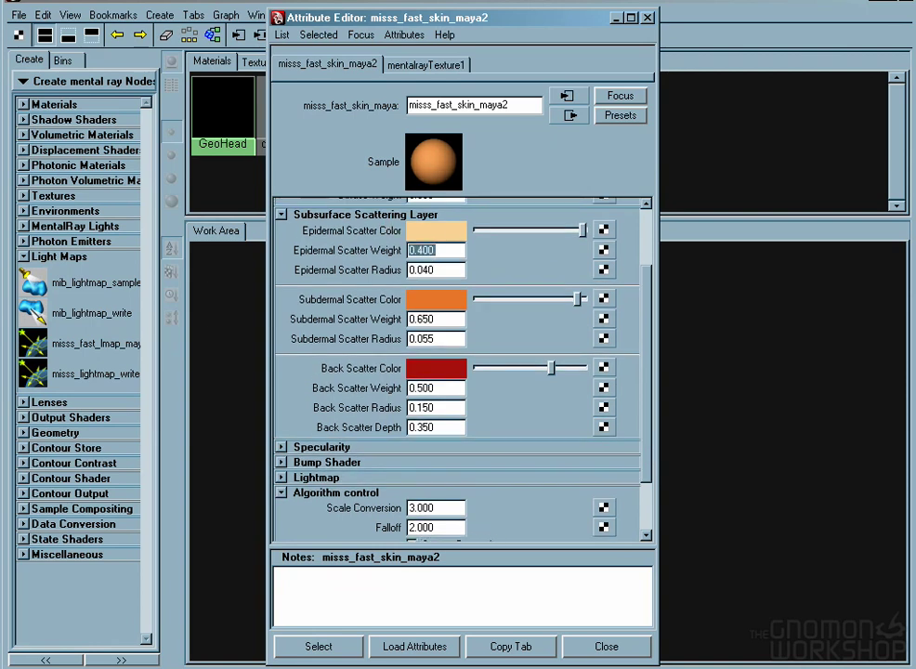
# Set the skin shader's Subdermal Scatter Radius to 0.06 and close its attributes
pyautogui.click(441, 320)
pyautogui.click(454, 339)
pyautogui.moveTo(423, 339); pyautogui.dragTo(457, 340)
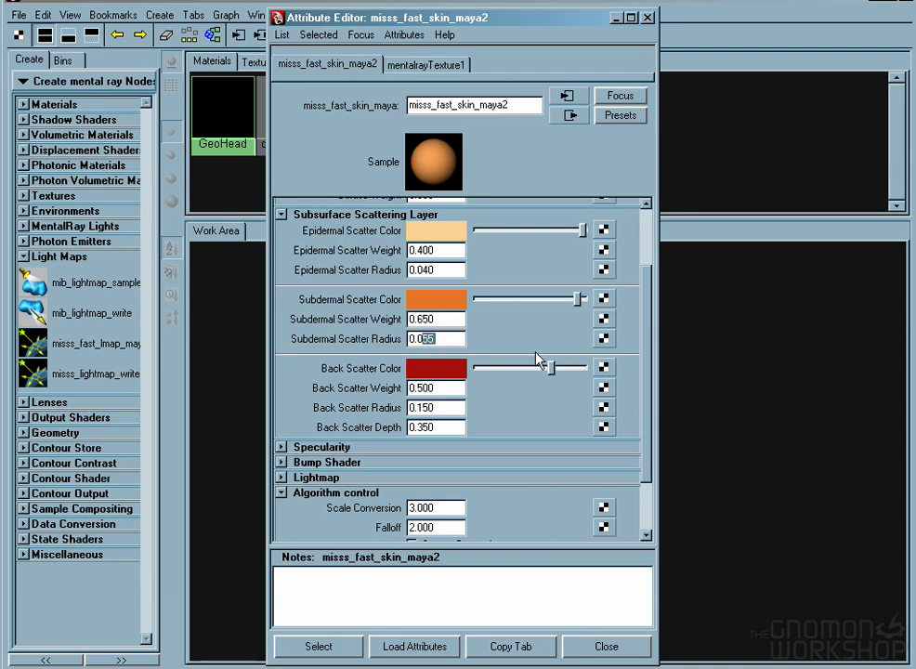
pyautogui.write('6')
pyautogui.press('Return')
pyautogui.moveTo(646, 422)
pyautogui.mouseDown()
pyautogui.moveTo(646, 467)
pyautogui.moveTo(658, 368)
pyautogui.moveTo(643, 433)
pyautogui.mouseUp()
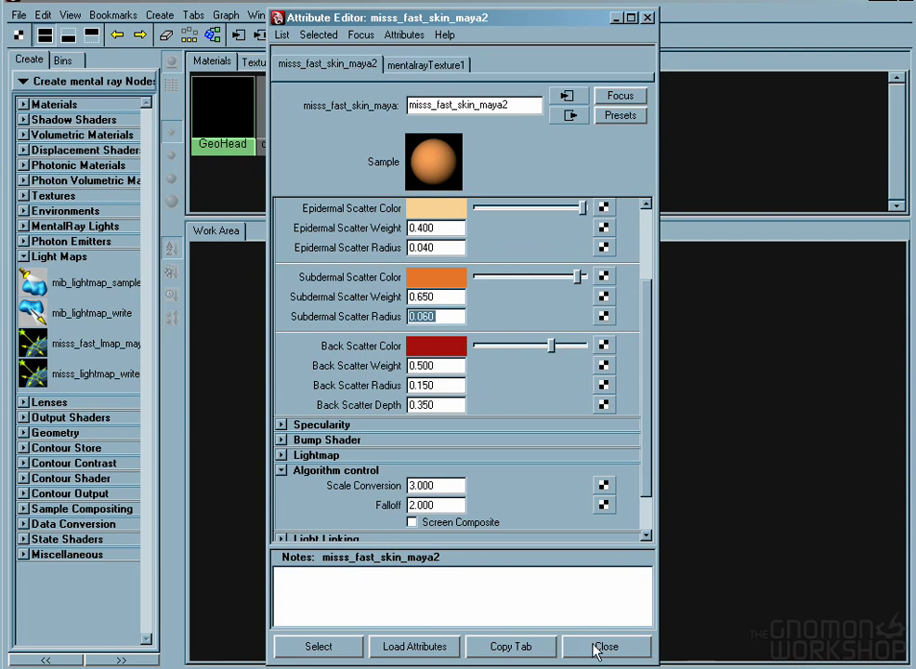
pyautogui.click(602, 647)
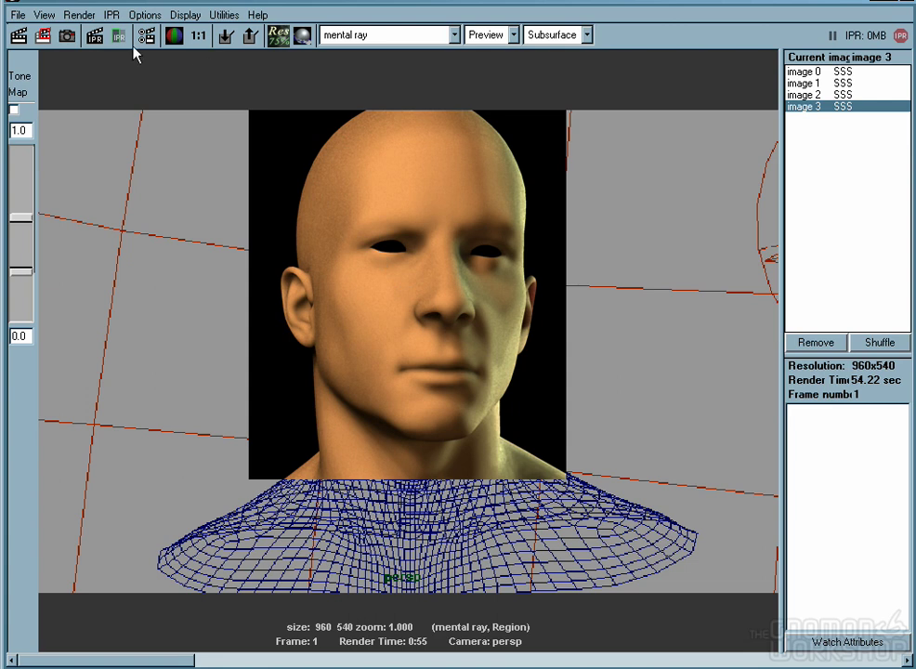
# Re-render the head's subsurface region and compare the new image with the two previous renders
pyautogui.click(43, 36)
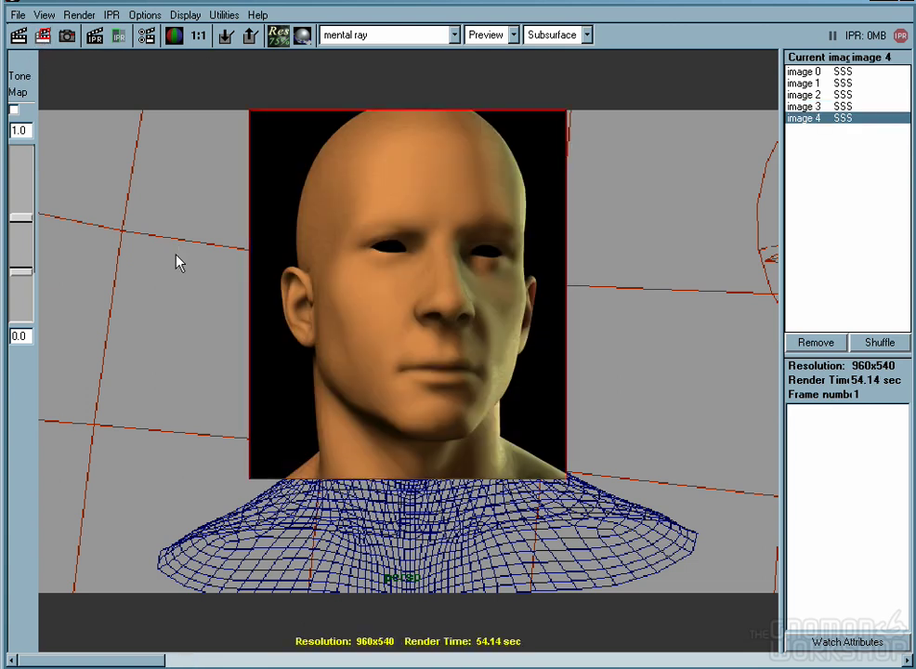
pyautogui.click(837, 94)
pyautogui.click(837, 107)
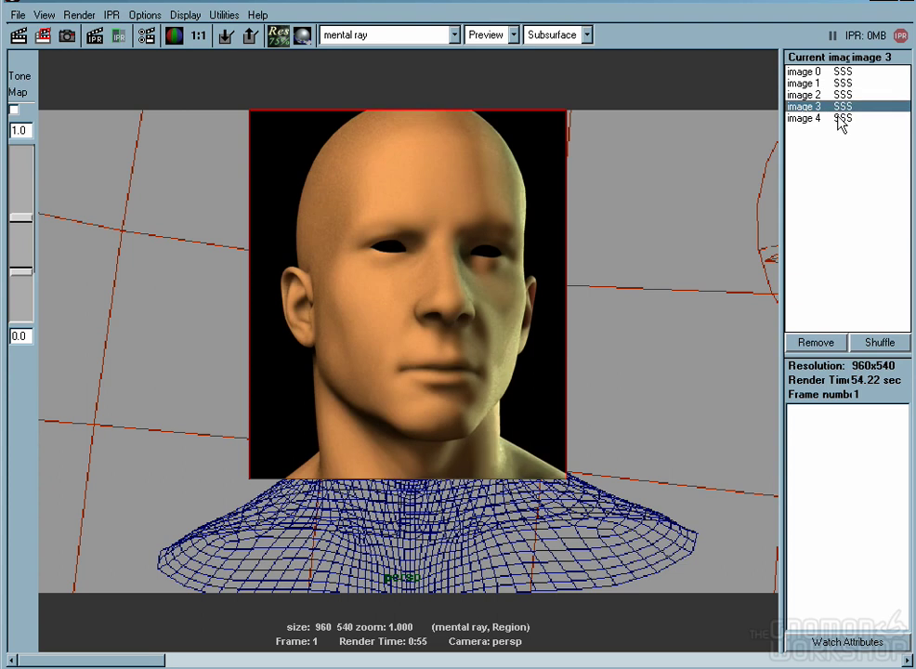
pyautogui.click(839, 119)
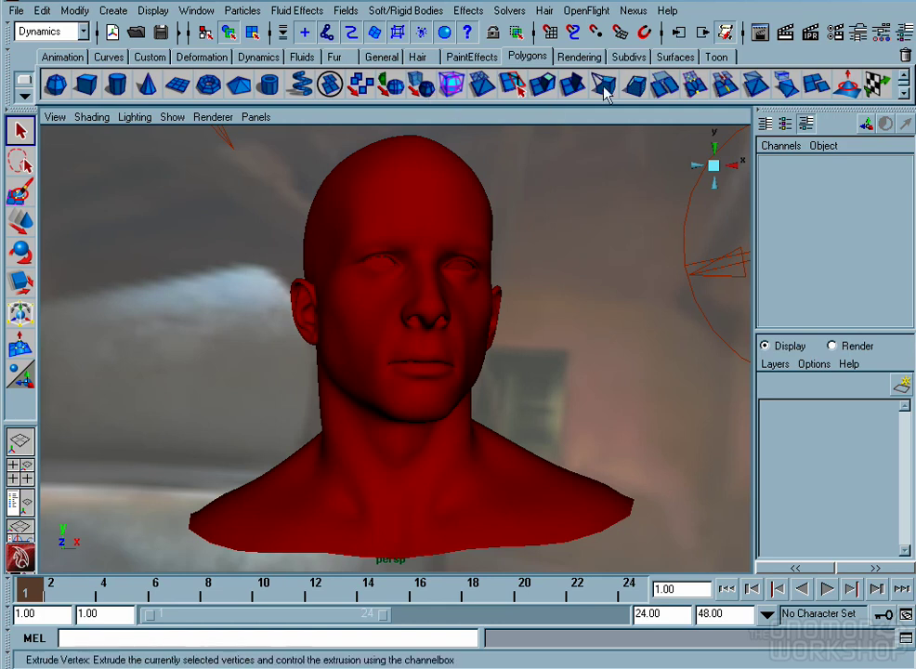
# Open the render view and set the mental ray preview to the Diffuse pass with all lights
pyautogui.click(785, 31)
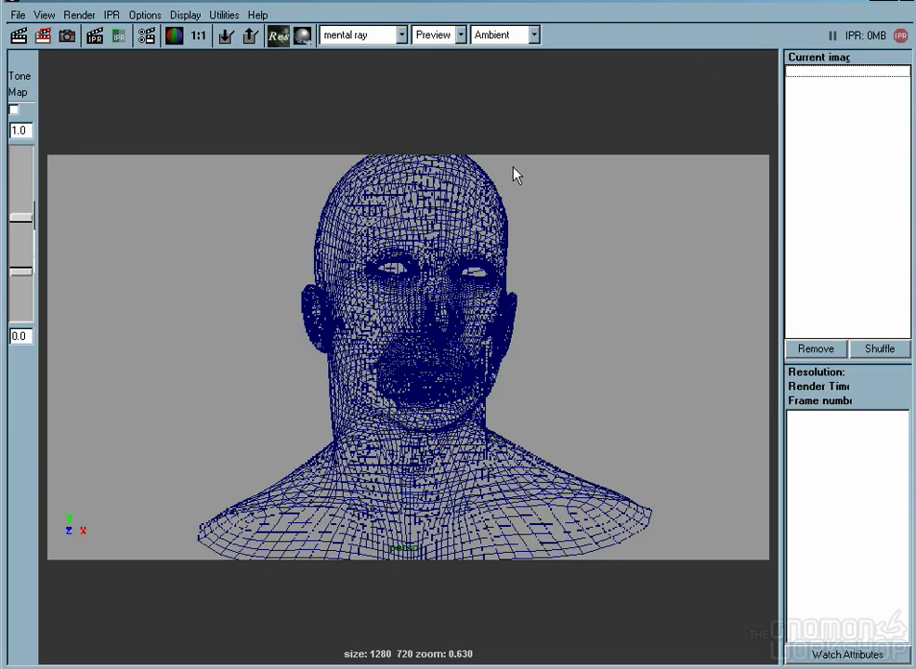
pyautogui.click(436, 37)
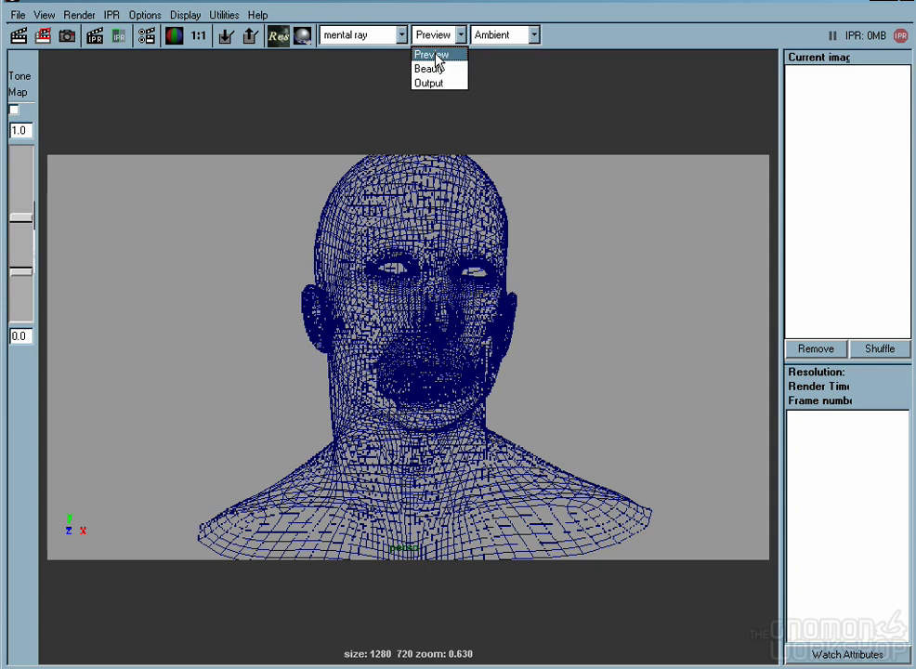
pyautogui.click(424, 58)
pyautogui.click(513, 39)
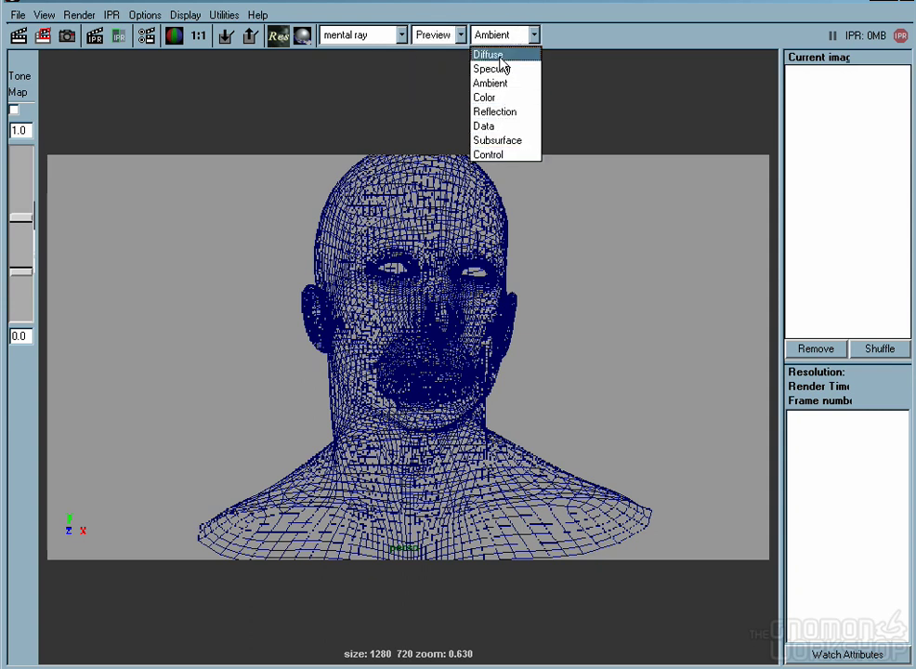
pyautogui.click(493, 54)
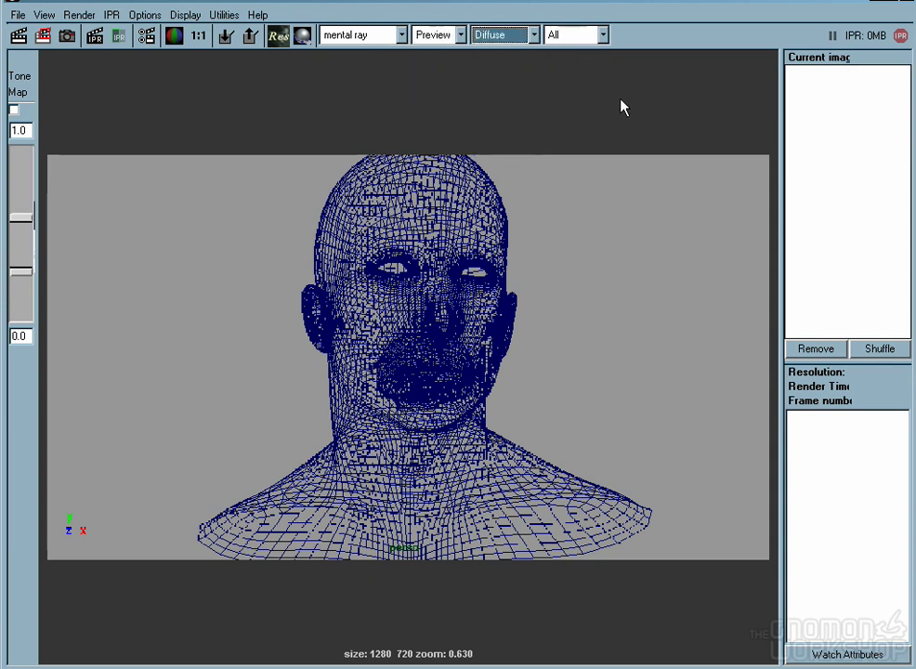
pyautogui.click(575, 41)
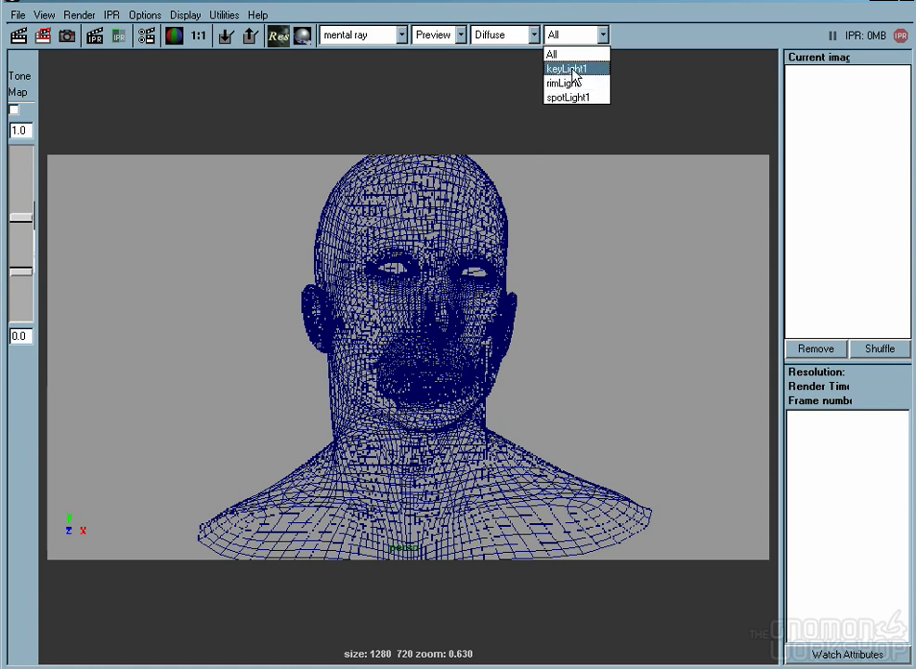
pyautogui.click(569, 56)
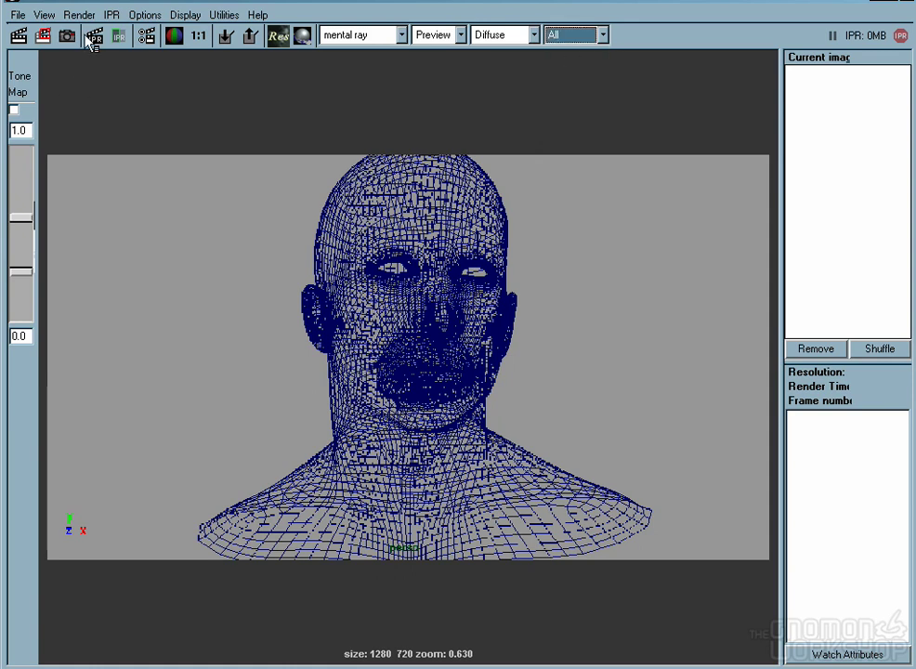
# Show the render view at actual size, mark a region around the head and render its Diffuse pass
pyautogui.click(198, 35)
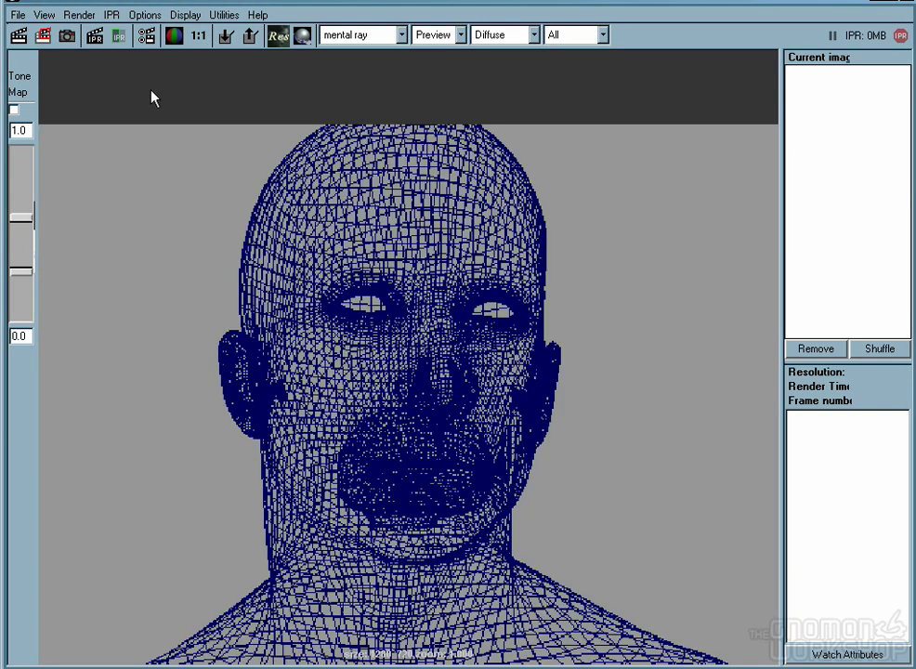
pyautogui.moveTo(152, 91); pyautogui.dragTo(623, 623)
pyautogui.click(65, 36)
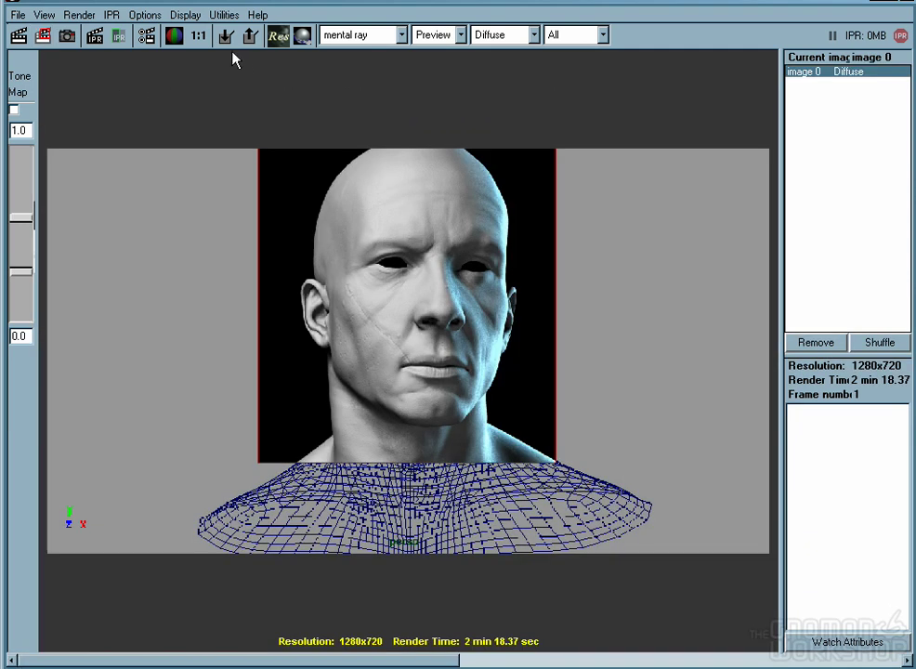
# Return the render view to actual size and render the head region's Specular preview pass
pyautogui.click(198, 35)
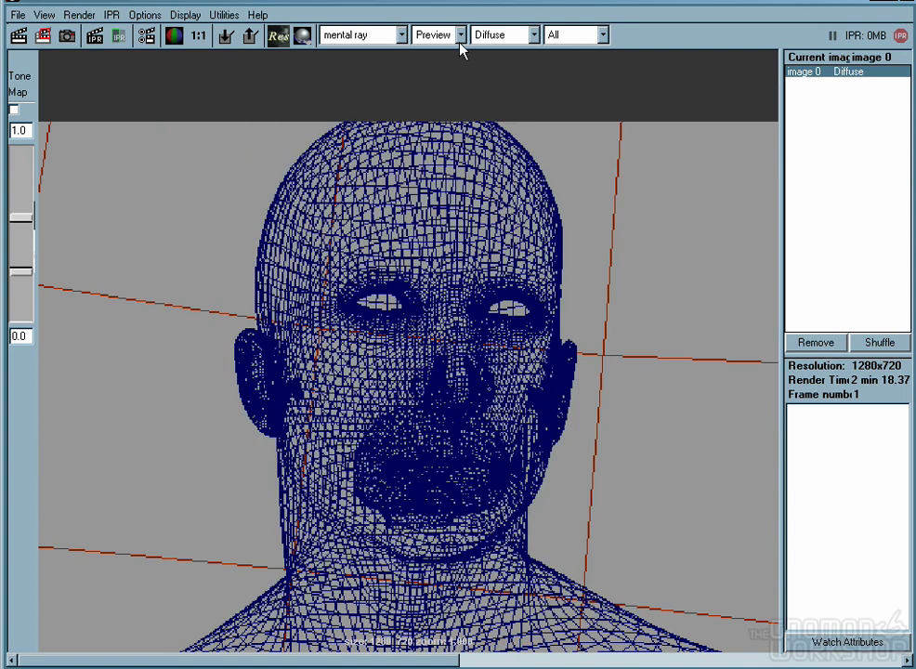
pyautogui.click(510, 36)
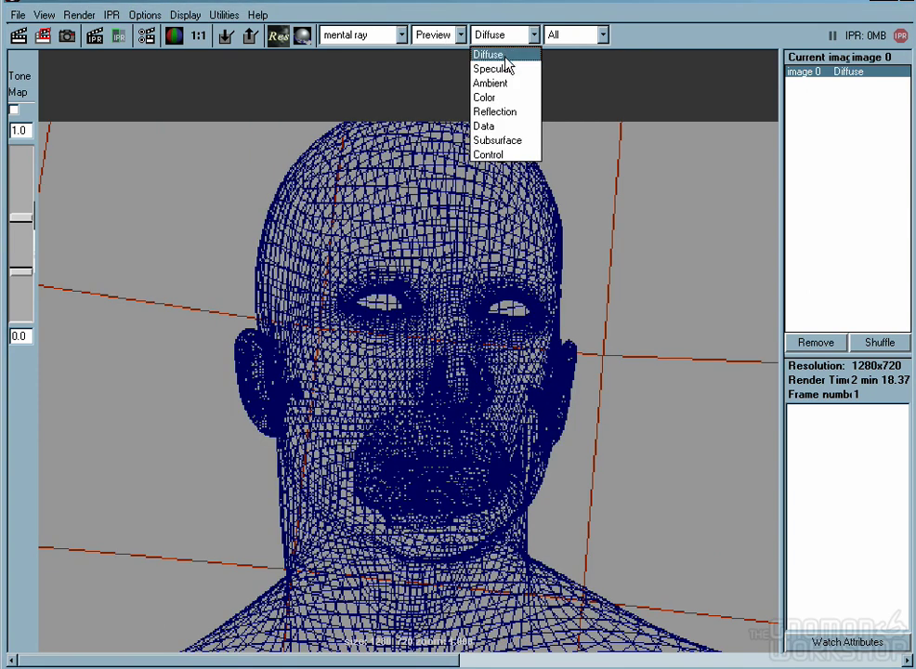
pyautogui.click(505, 68)
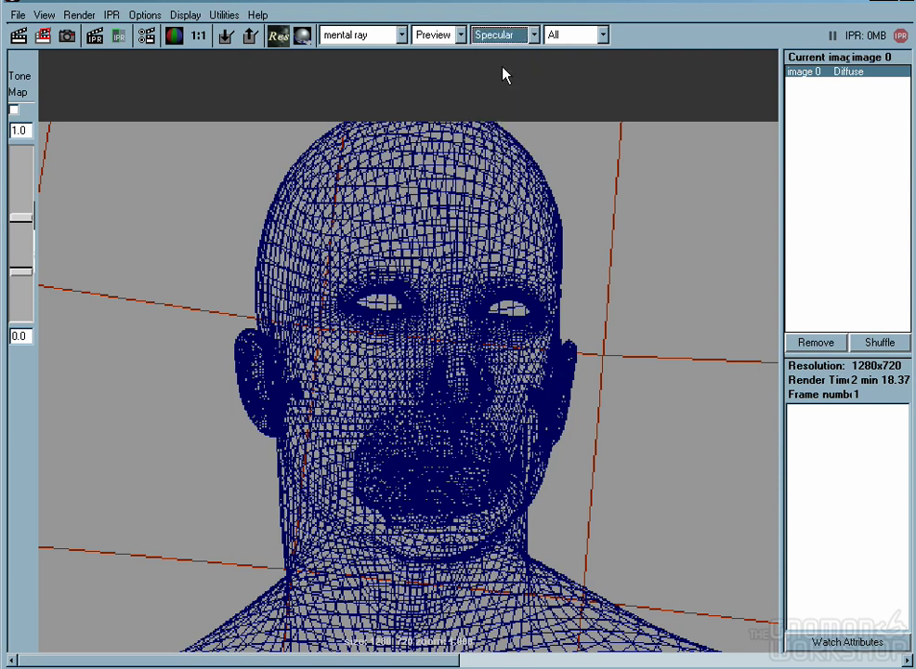
pyautogui.click(45, 35)
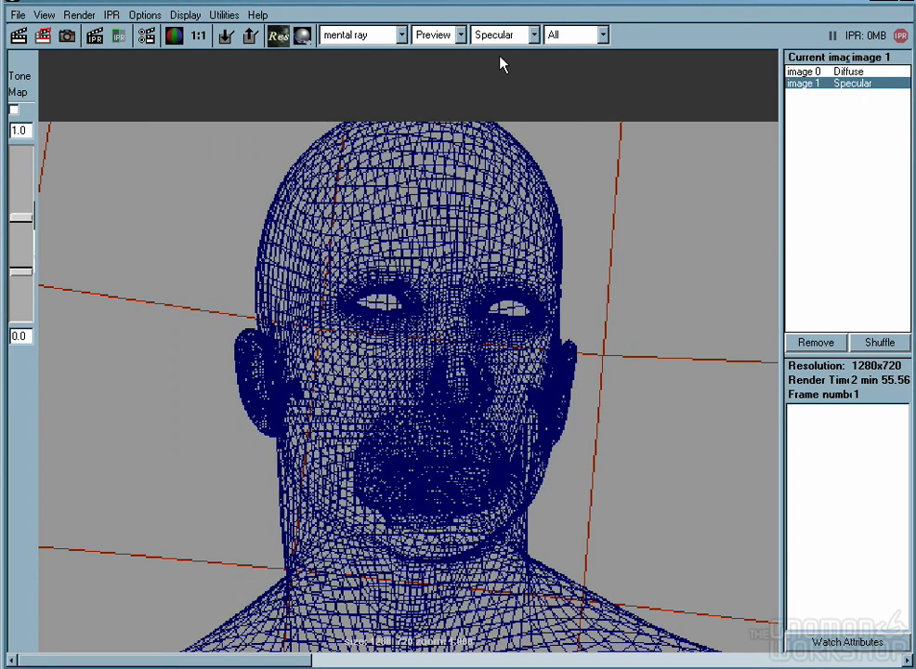
# Switch the preview pass to Color and render the head region
pyautogui.click(505, 37)
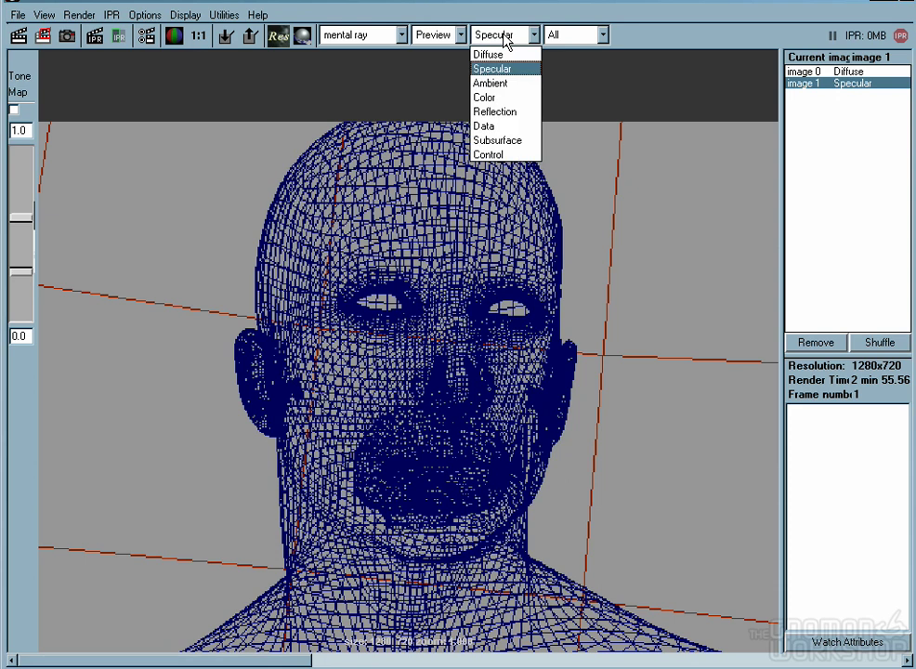
pyautogui.click(507, 98)
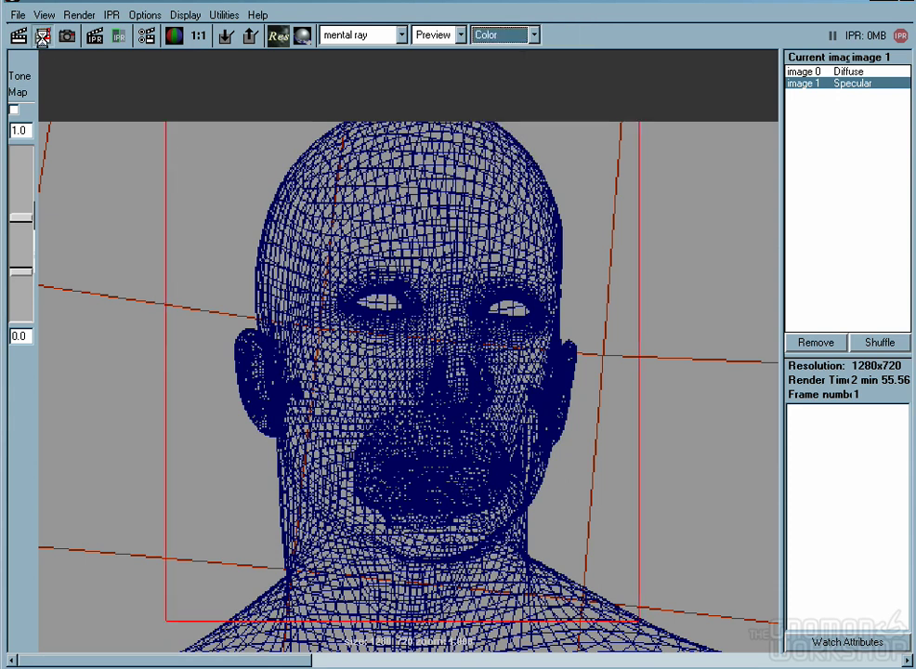
pyautogui.click(42, 35)
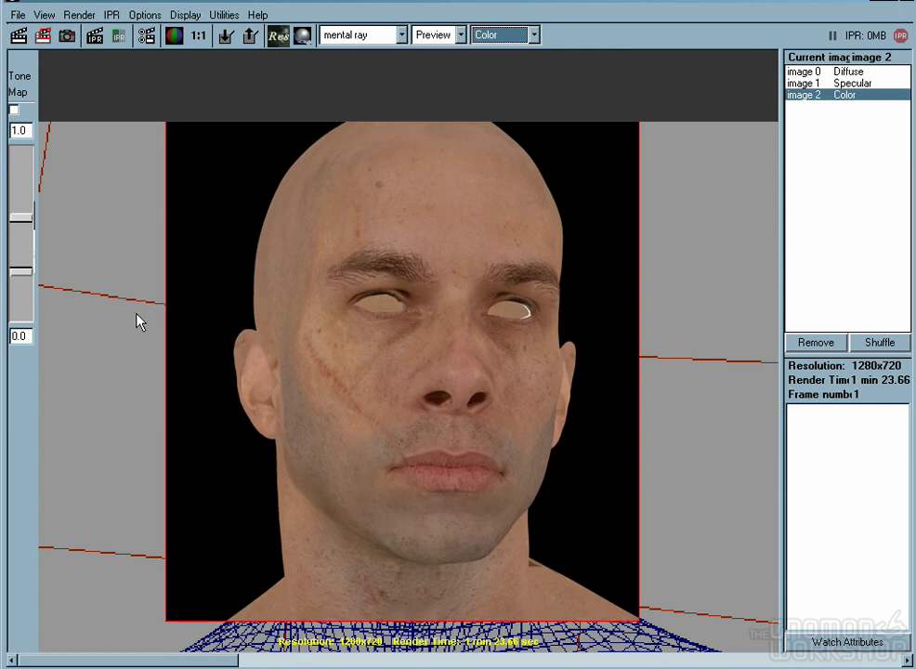
pyautogui.click(149, 414)
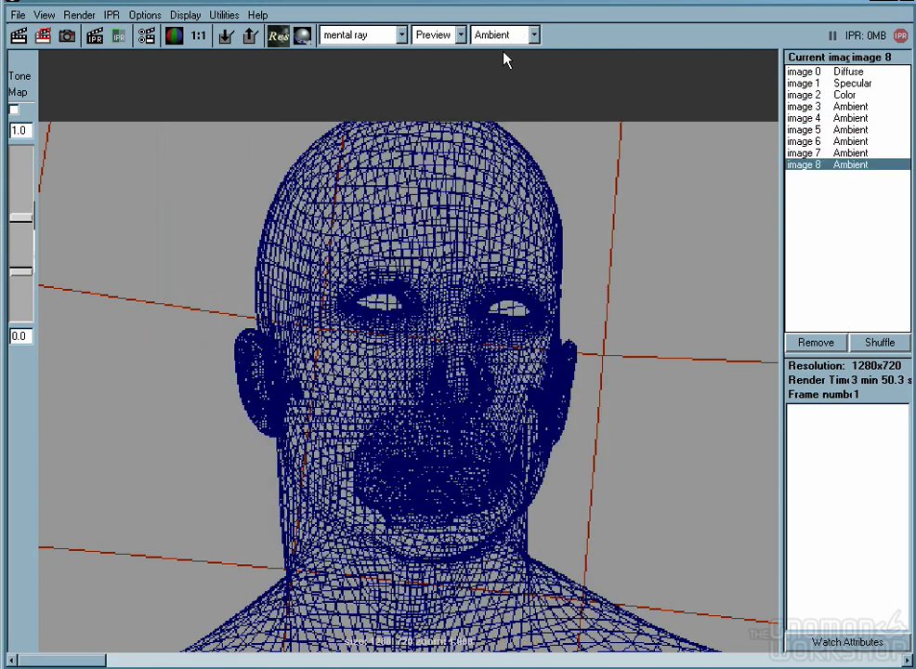
# Choose the Ambient preview pass, mark a new region around the head and render it
pyautogui.click(520, 36)
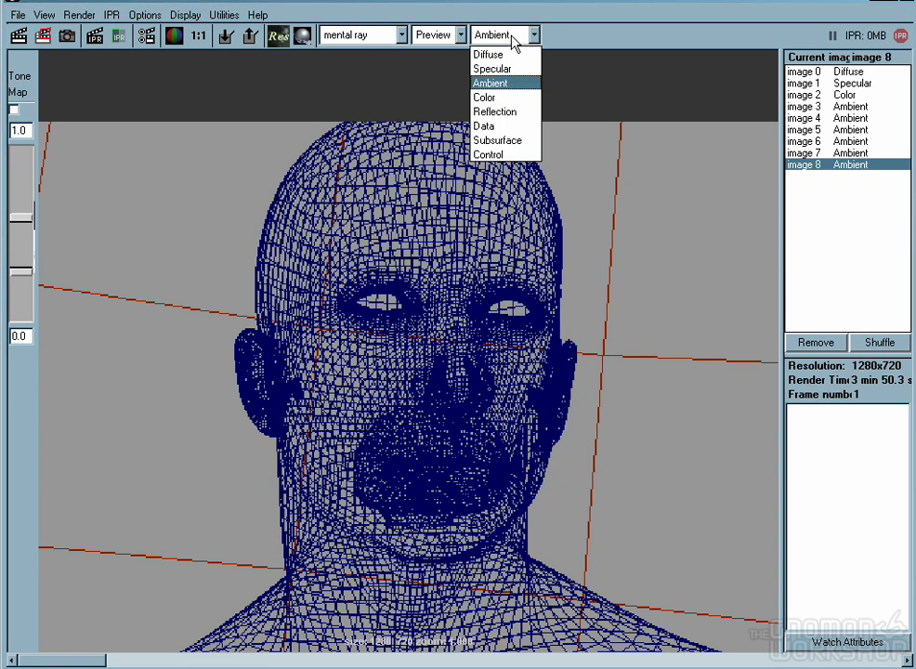
pyautogui.click(499, 82)
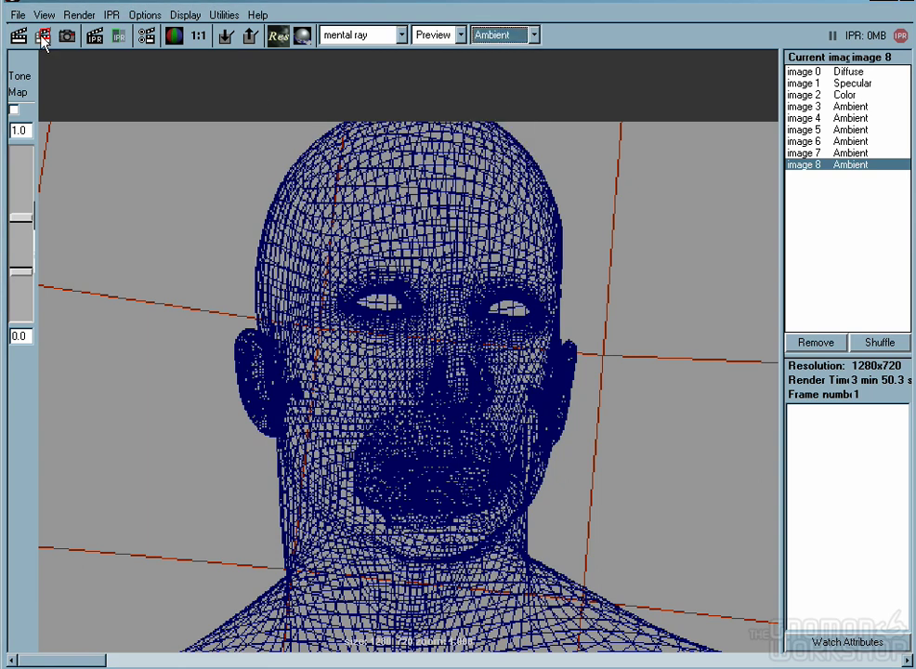
pyautogui.moveTo(187, 102); pyautogui.dragTo(648, 624)
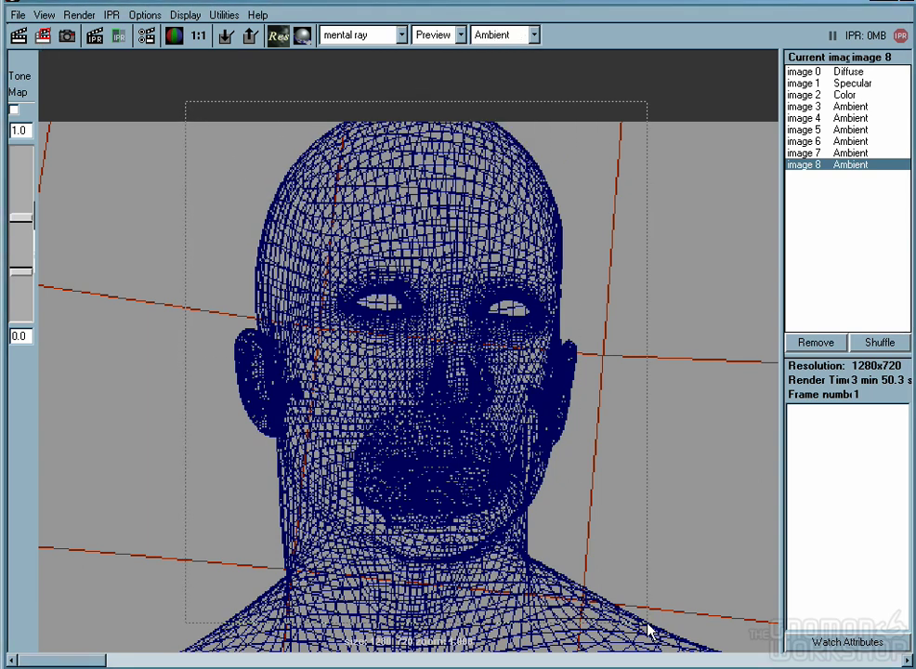
pyautogui.click(43, 39)
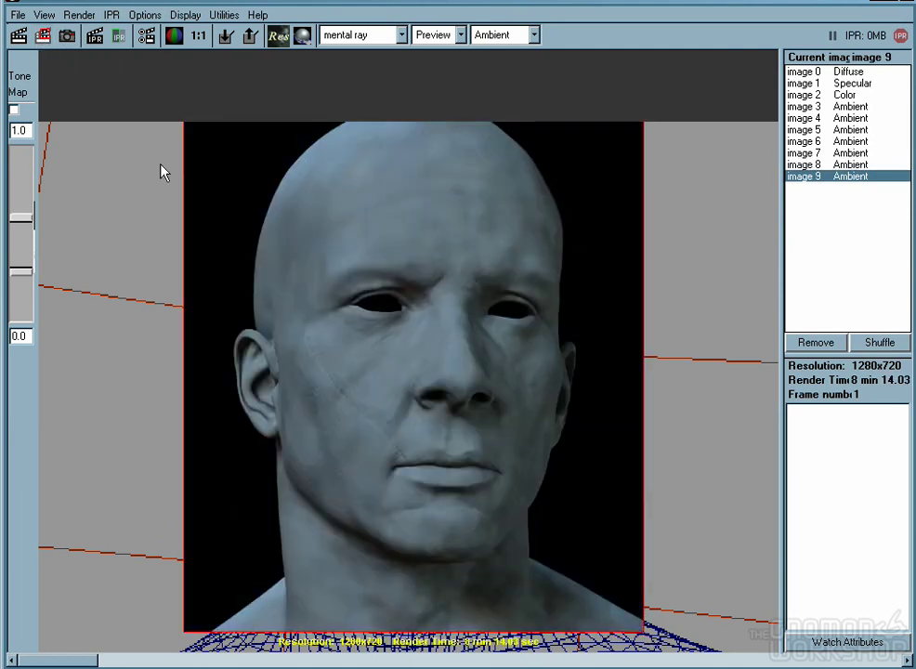
pyautogui.click(757, 535)
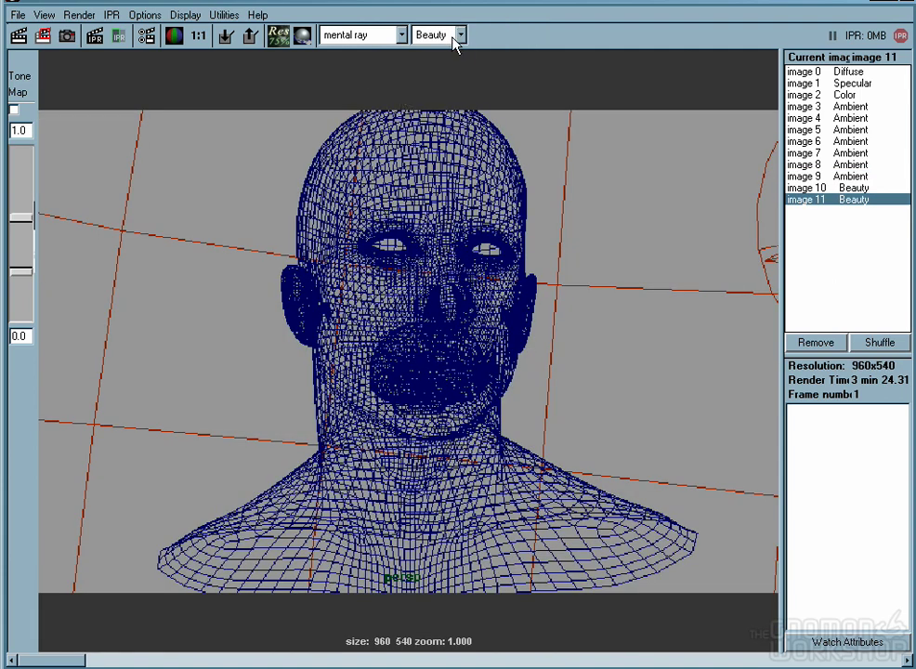
# Switch the render mode from Beauty to Output and render the full frame of the head
pyautogui.click(459, 35)
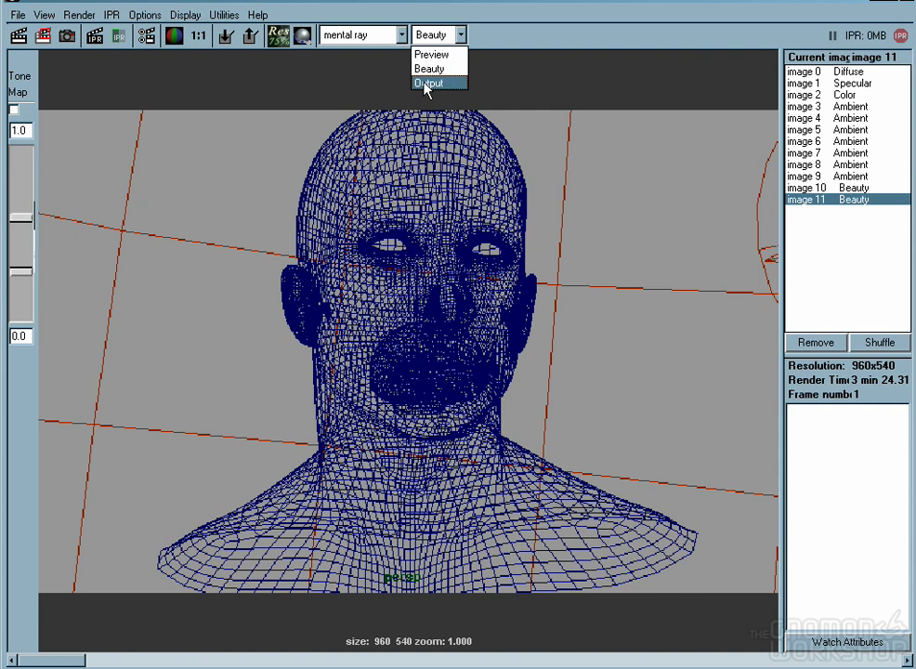
pyautogui.click(425, 84)
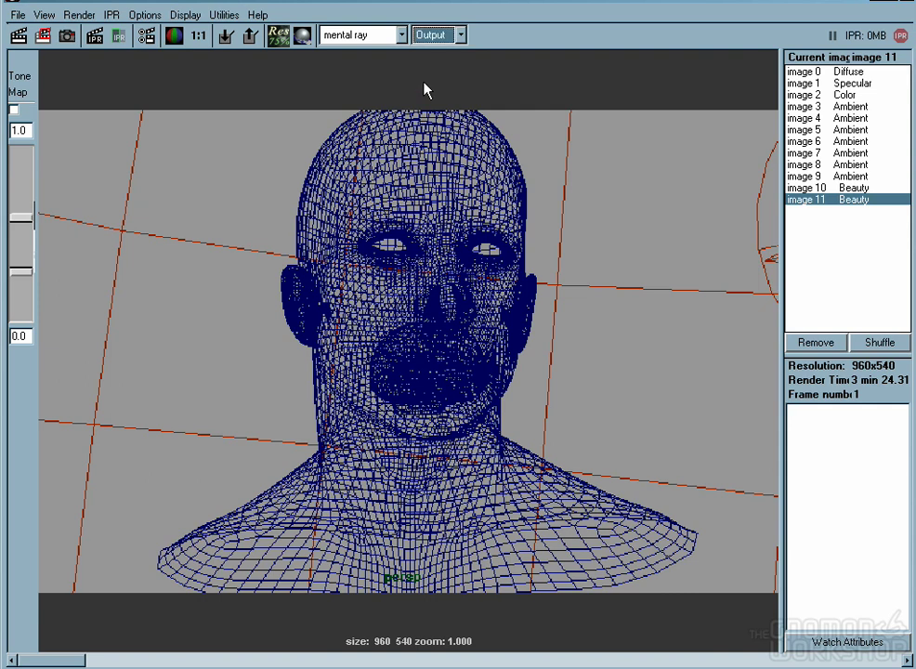
pyautogui.click(19, 37)
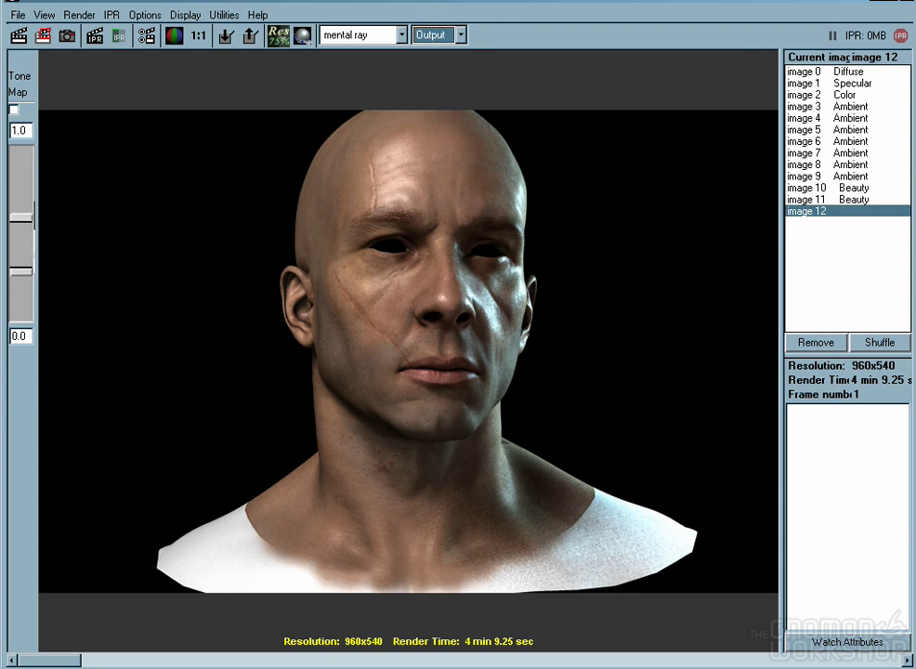
# Check in the Output Window which pass image files the output render wrote to the project's tmp folder, and close the window
pyautogui.hotkey('alt', 'Tab')
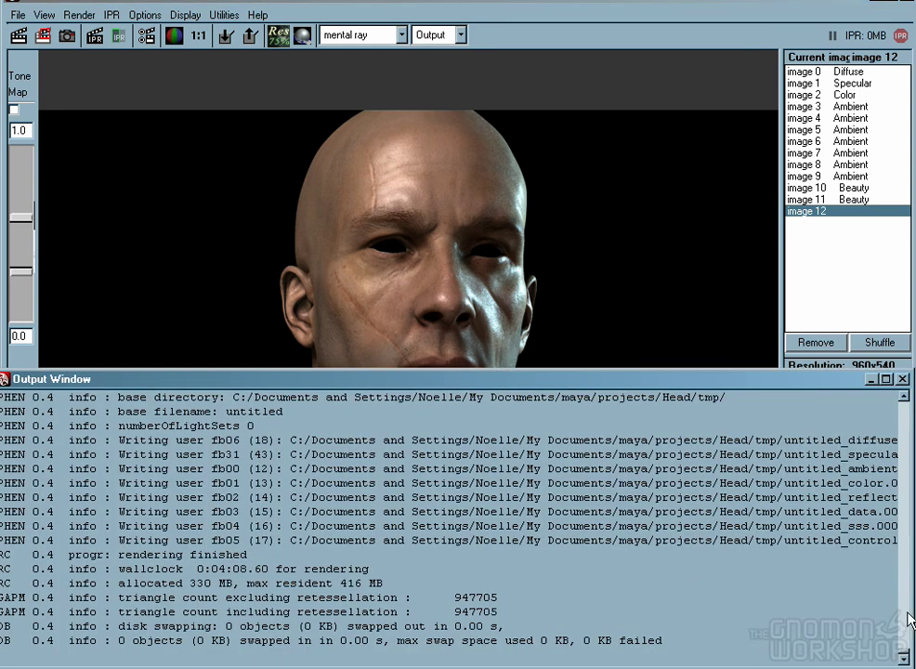
pyautogui.moveTo(149, 454); pyautogui.dragTo(898, 469)
pyautogui.click(801, 483)
pyautogui.moveTo(613, 373); pyautogui.dragTo(360, 354)
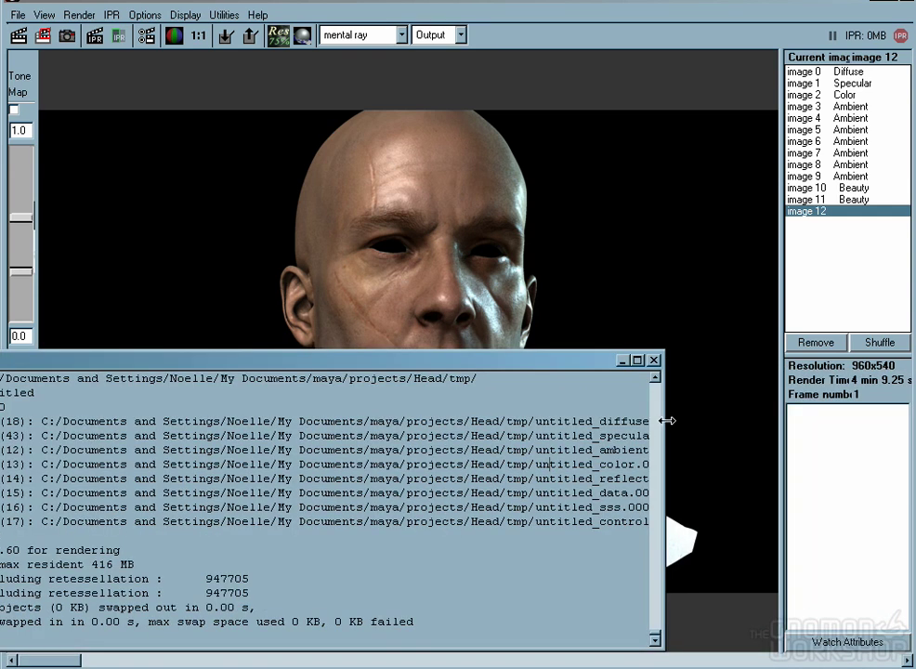
pyautogui.moveTo(665, 539); pyautogui.dragTo(915, 541)
pyautogui.moveTo(548, 360); pyautogui.dragTo(367, 288)
pyautogui.moveTo(320, 345); pyautogui.dragTo(529, 450)
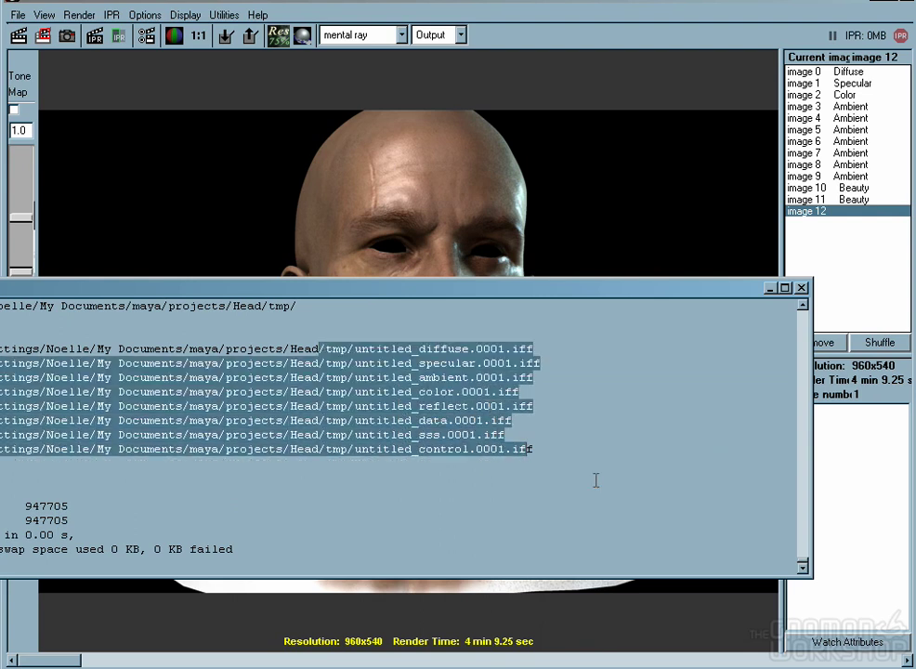
pyautogui.click(605, 452)
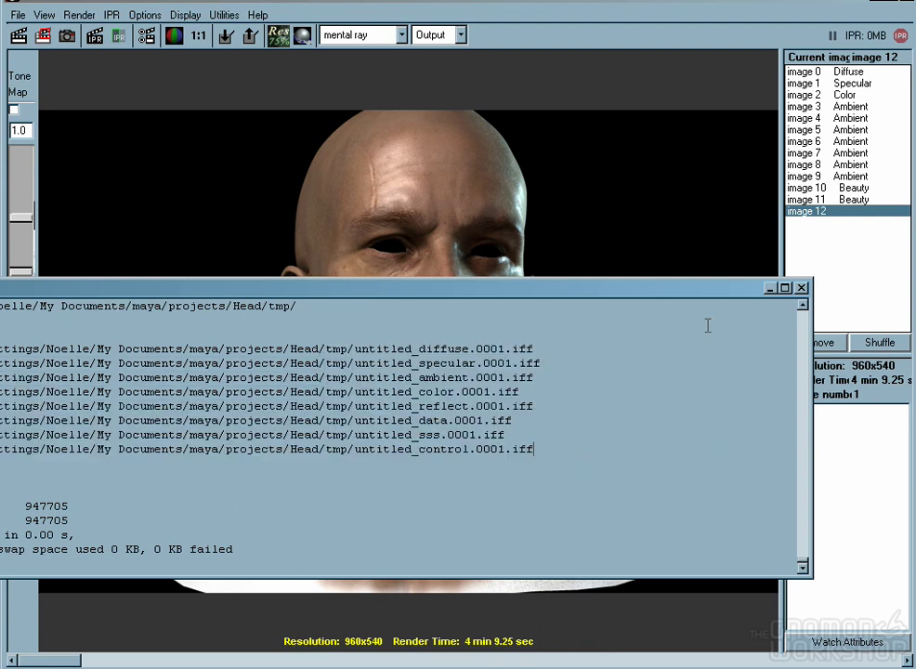
pyautogui.click(801, 288)
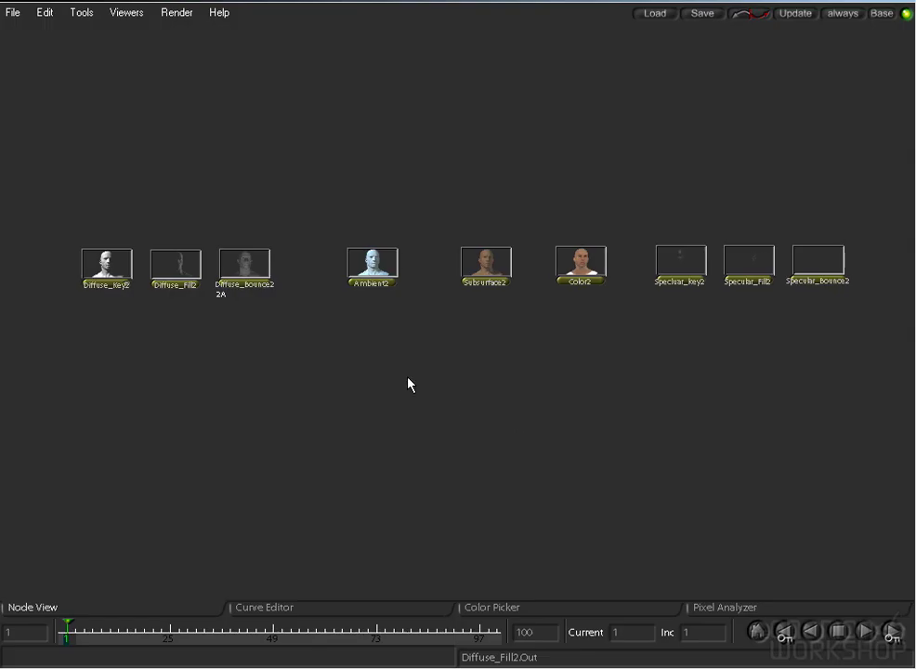
# Switch to Shake and look over the whole row of render pass nodes, from Diffuse_Key2 to Data2
pyautogui.moveTo(403, 376); pyautogui.dragTo(378, 383, button='middle')
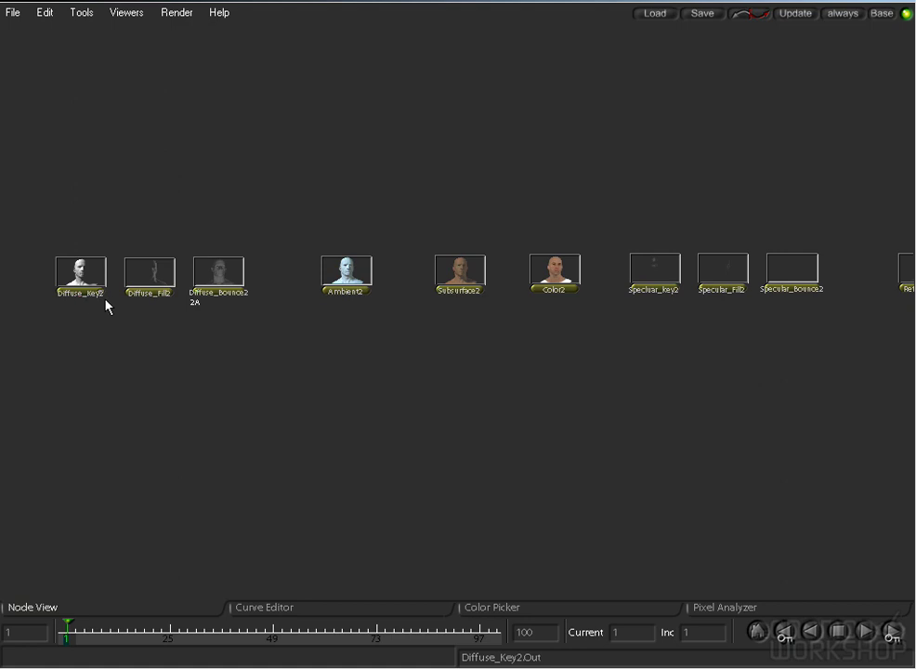
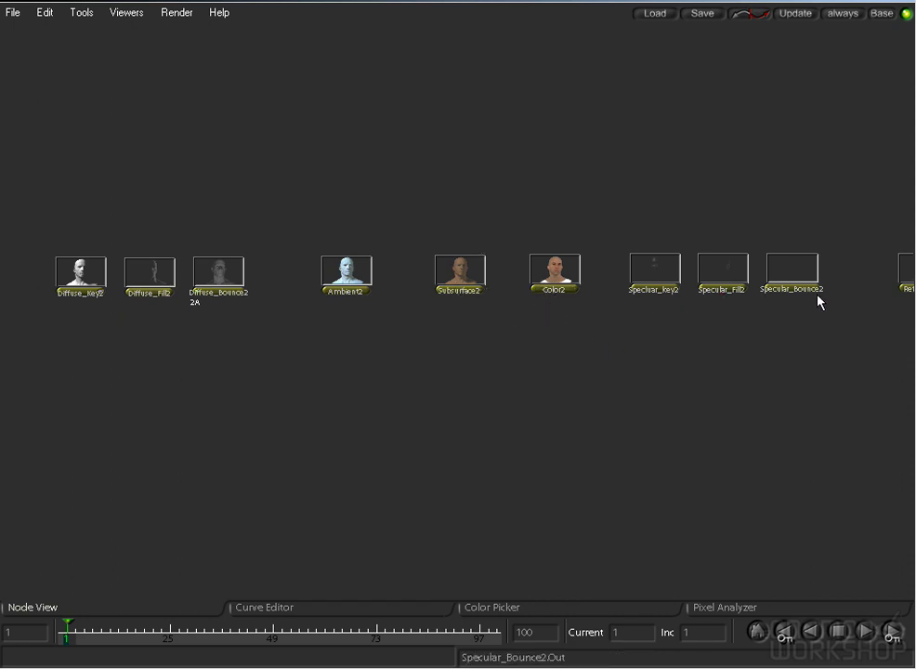
pyautogui.moveTo(816, 293); pyautogui.dragTo(535, 292, button='middle')
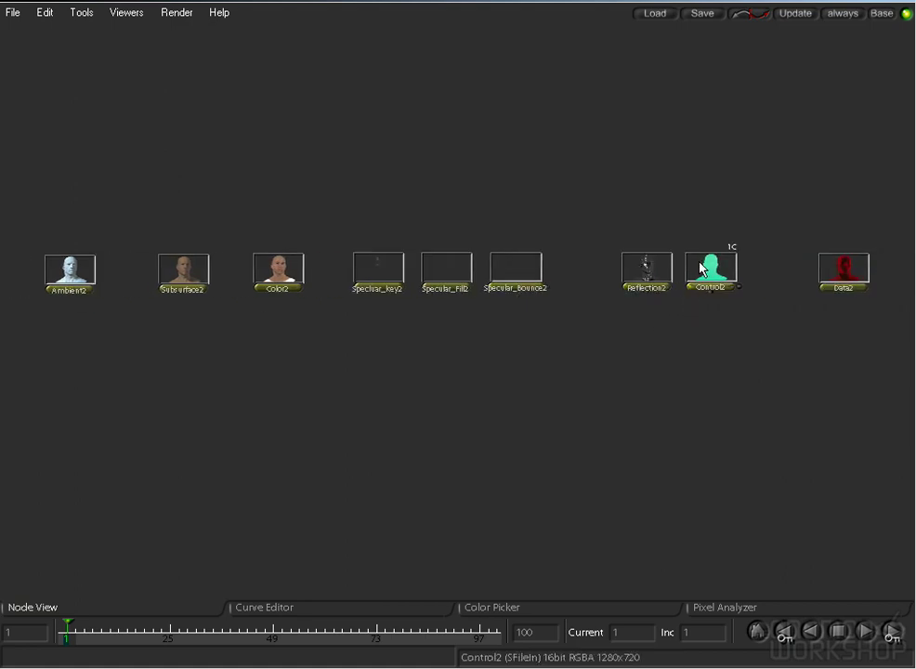
pyautogui.moveTo(469, 252); pyautogui.dragTo(592, 218, button='middle')
pyautogui.keyDown('ctrl'); pyautogui.moveTo(628, 260); pyautogui.dragTo(455, 266, button='middle'); pyautogui.keyUp('ctrl')
pyautogui.moveTo(574, 202); pyautogui.dragTo(906, 169, button='middle')
pyautogui.keyDown('ctrl'); pyautogui.moveTo(485, 198); pyautogui.dragTo(809, 216, button='middle'); pyautogui.keyUp('ctrl')
pyautogui.keyDown('ctrl'); pyautogui.moveTo(546, 156); pyautogui.dragTo(808, 160, button='middle'); pyautogui.keyUp('ctrl')
pyautogui.moveTo(655, 143); pyautogui.dragTo(743, 66, button='middle')
# View the Diffuse_Key2, Diffuse_Fill2 and Diffuse_Bounce2 passes one after another in the image viewer
pyautogui.press('space')
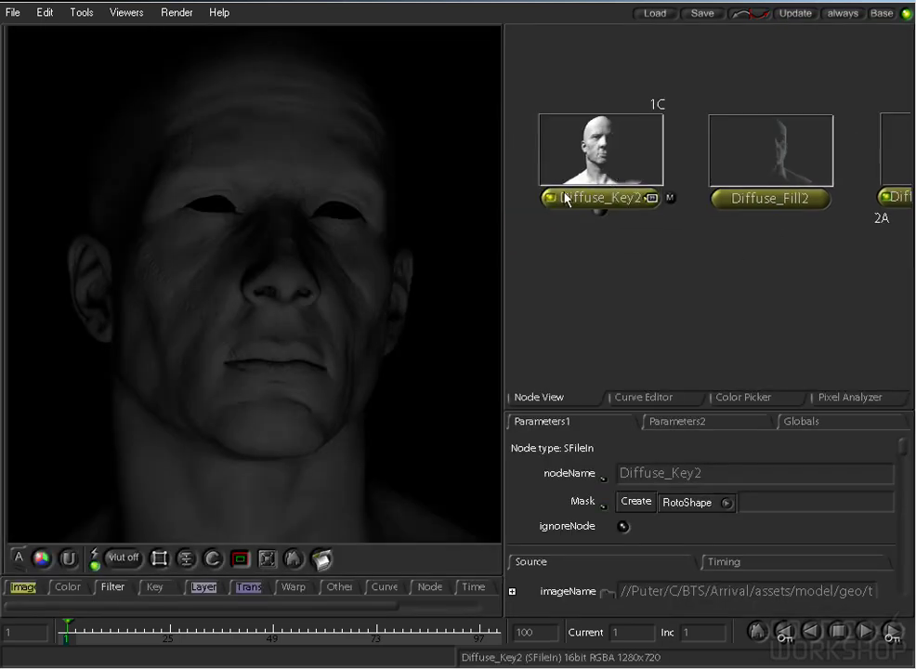
pyautogui.click(550, 198)
pyautogui.moveTo(618, 185); pyautogui.dragTo(602, 181, button='middle')
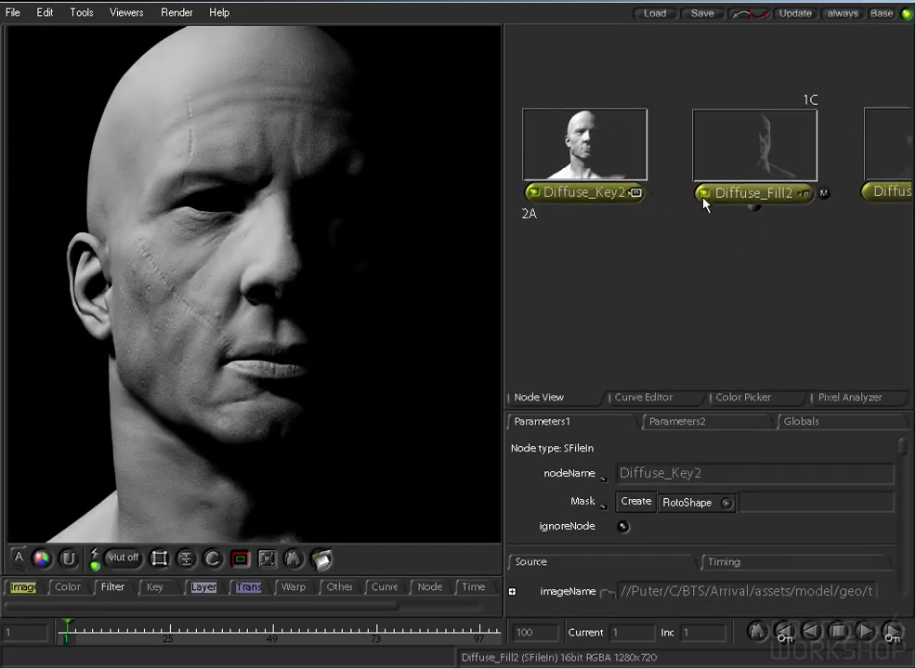
pyautogui.click(705, 197)
pyautogui.moveTo(792, 149); pyautogui.dragTo(620, 143, button='middle')
pyautogui.click(755, 192)
# Combine Diffuse_Key2 and Diffuse_Fill2 with an IAdd node and place it beneath the two passes
pyautogui.click(613, 167)
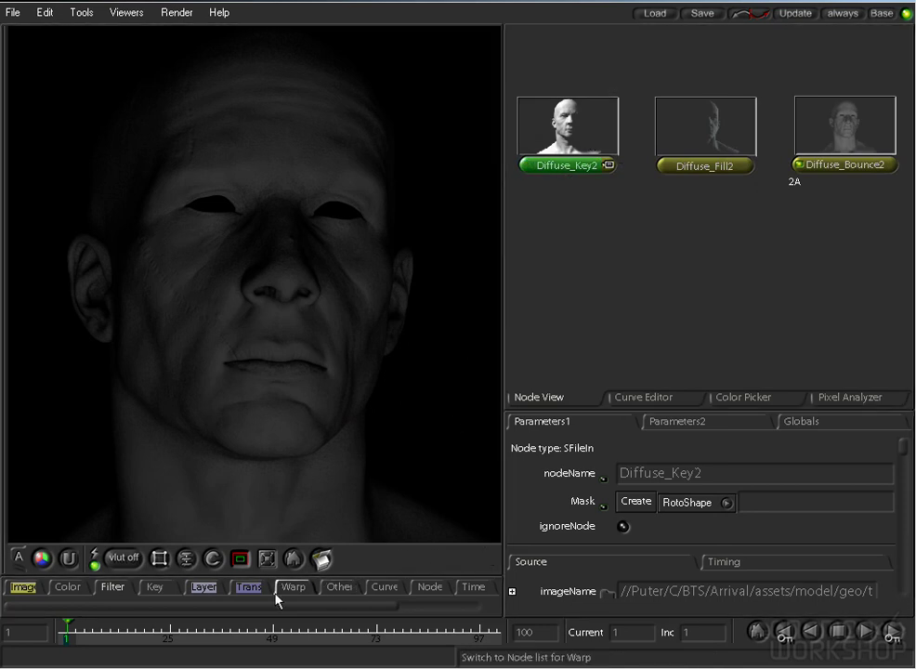
pyautogui.rightClick(206, 587)
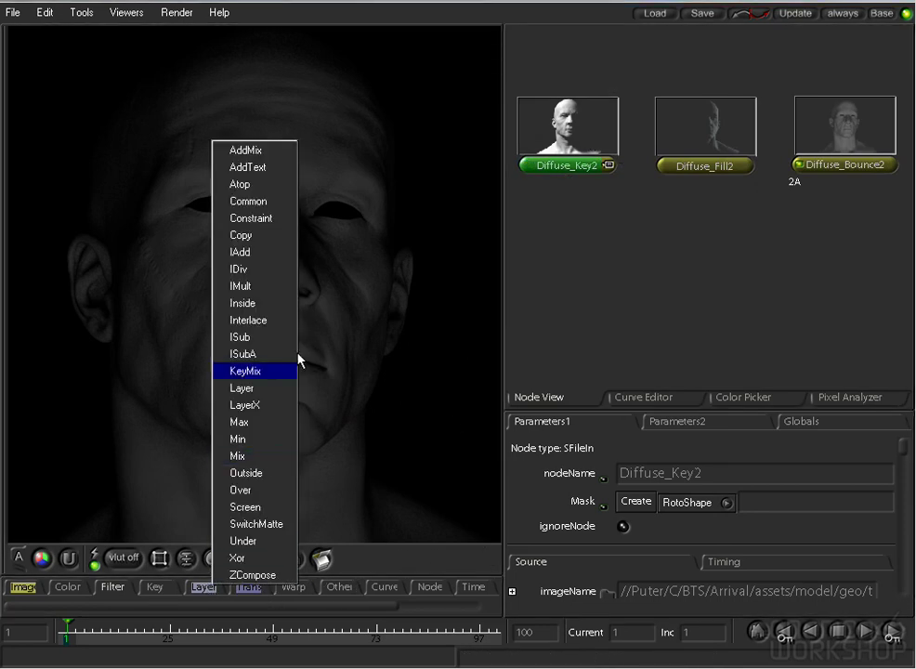
pyautogui.click(243, 252)
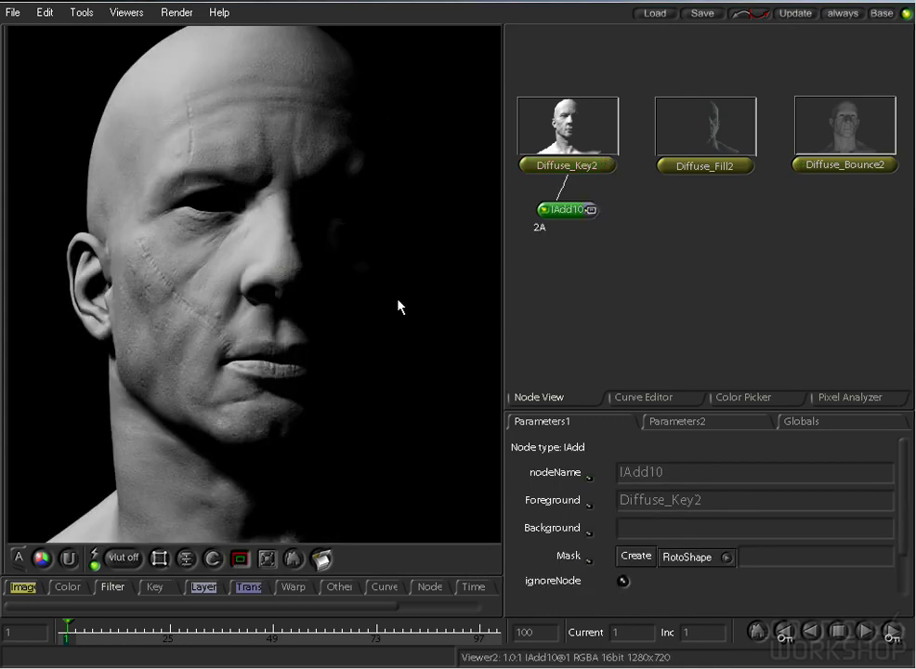
pyautogui.moveTo(568, 212); pyautogui.dragTo(689, 200)
pyautogui.click(607, 256)
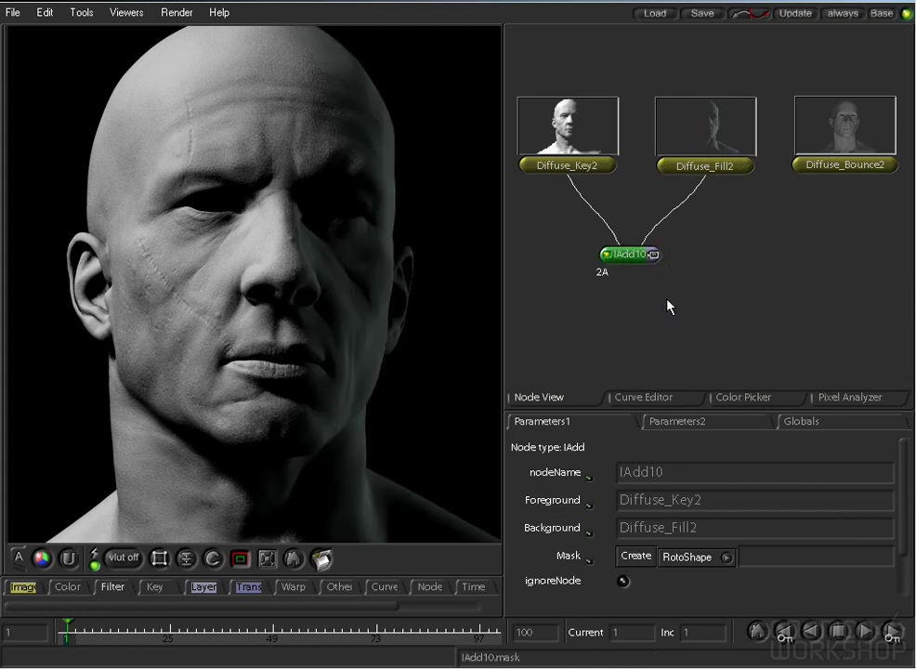
# Paste a second IAdd node that adds Diffuse_Bounce2 to the key and fill sum, and view its result
pyautogui.hotkey('ctrl', 'v')
pyautogui.moveTo(677, 292); pyautogui.dragTo(638, 257)
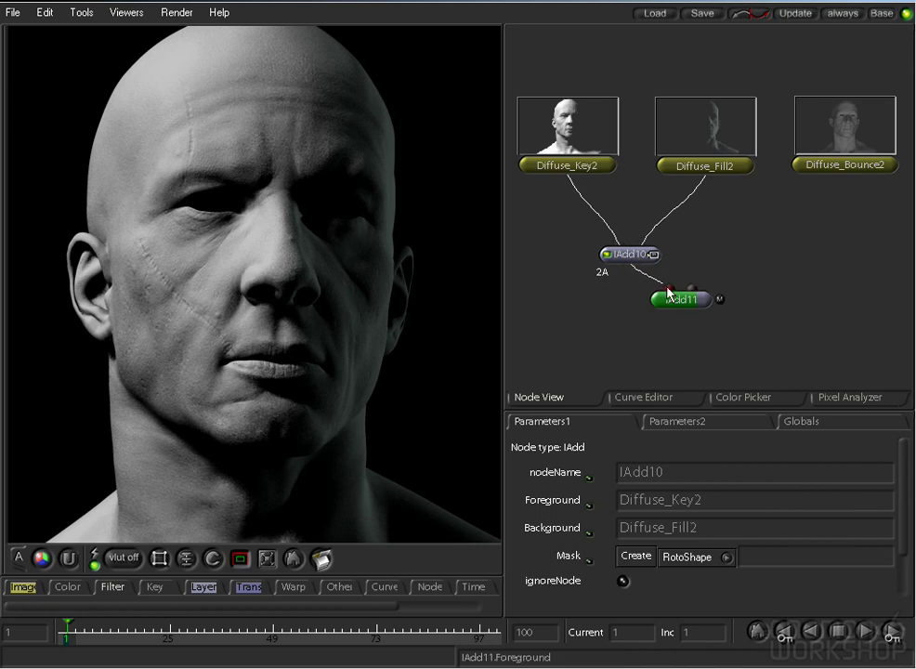
pyautogui.moveTo(681, 309); pyautogui.dragTo(838, 179)
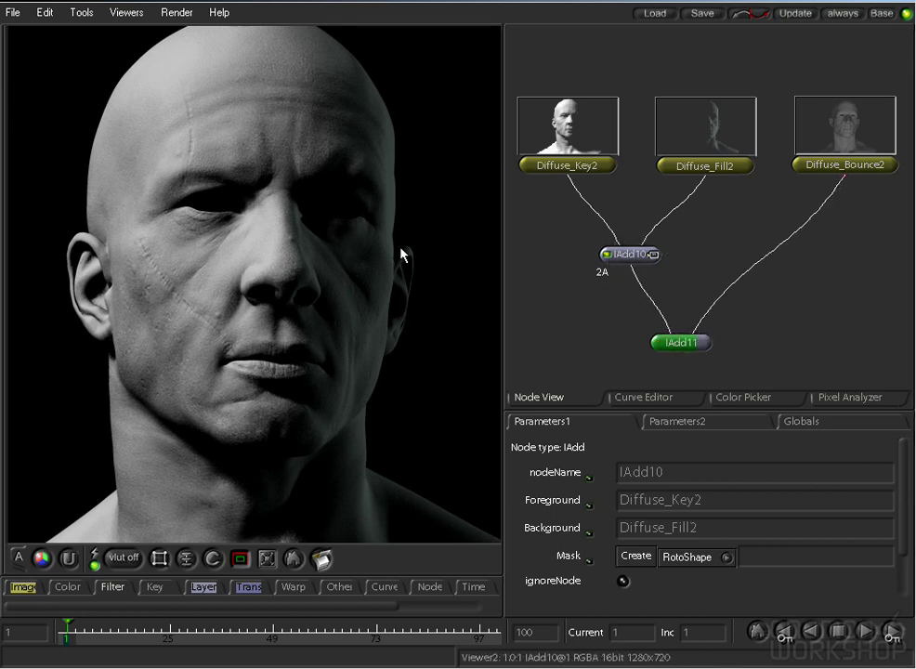
pyautogui.click(657, 344)
# Insert a Brightness node after Diffuse_Bounce2 with a value of 0.5, and view the combined diffuse result
pyautogui.doubleClick(829, 149)
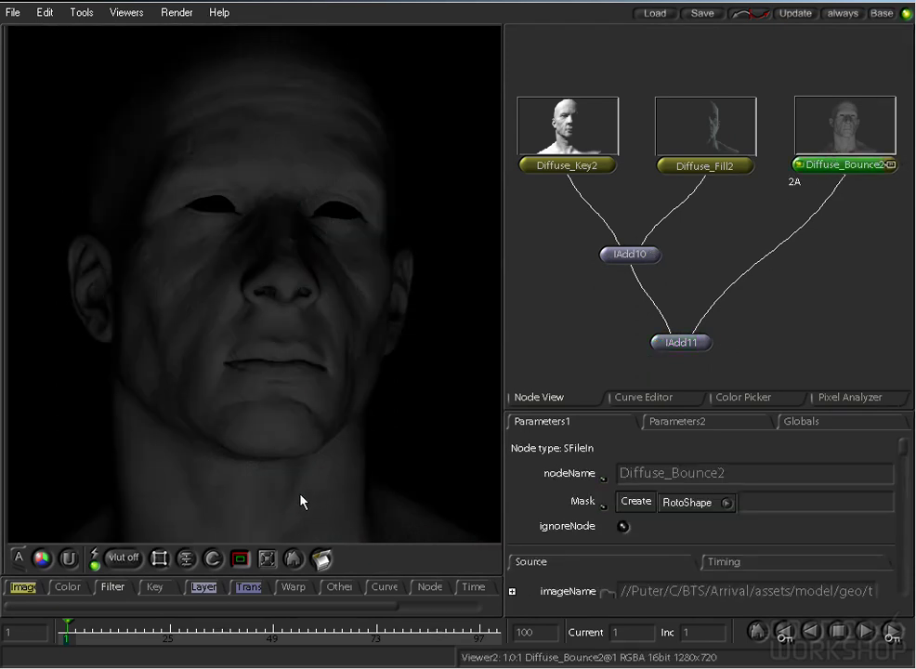
pyautogui.rightClick(69, 585)
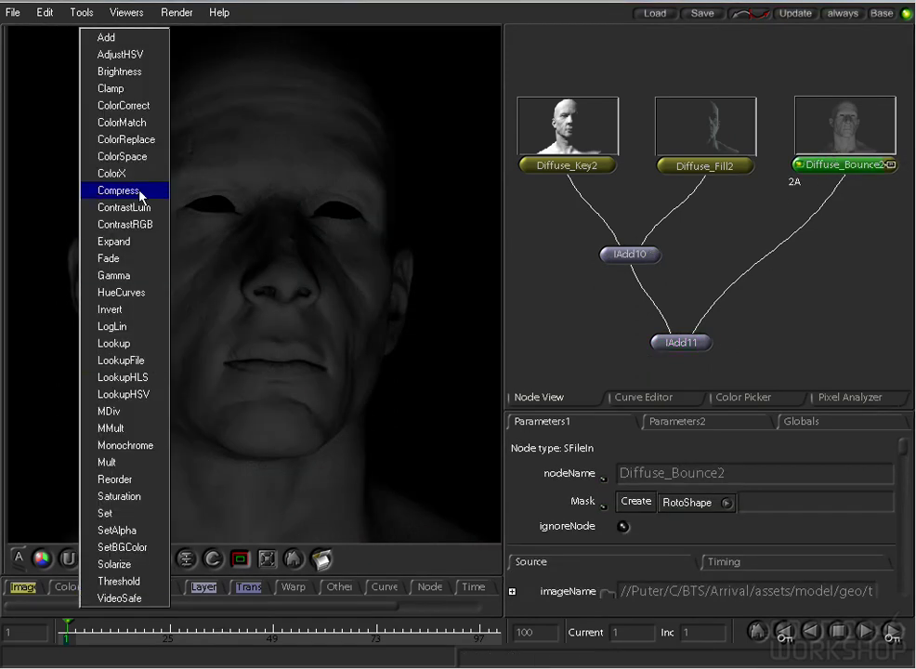
pyautogui.click(127, 75)
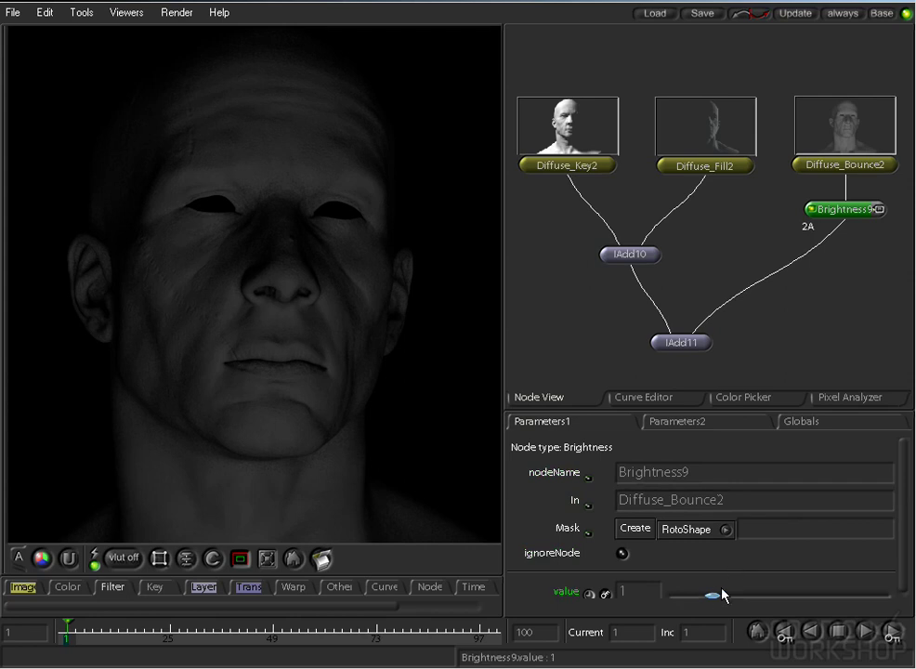
pyautogui.moveTo(712, 594); pyautogui.dragTo(688, 601)
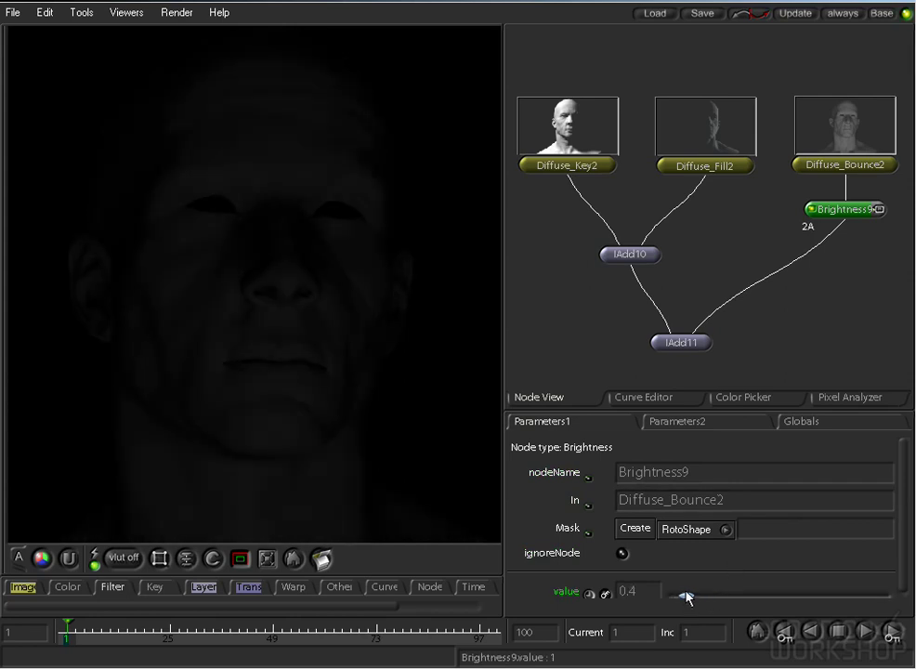
pyautogui.click(658, 342)
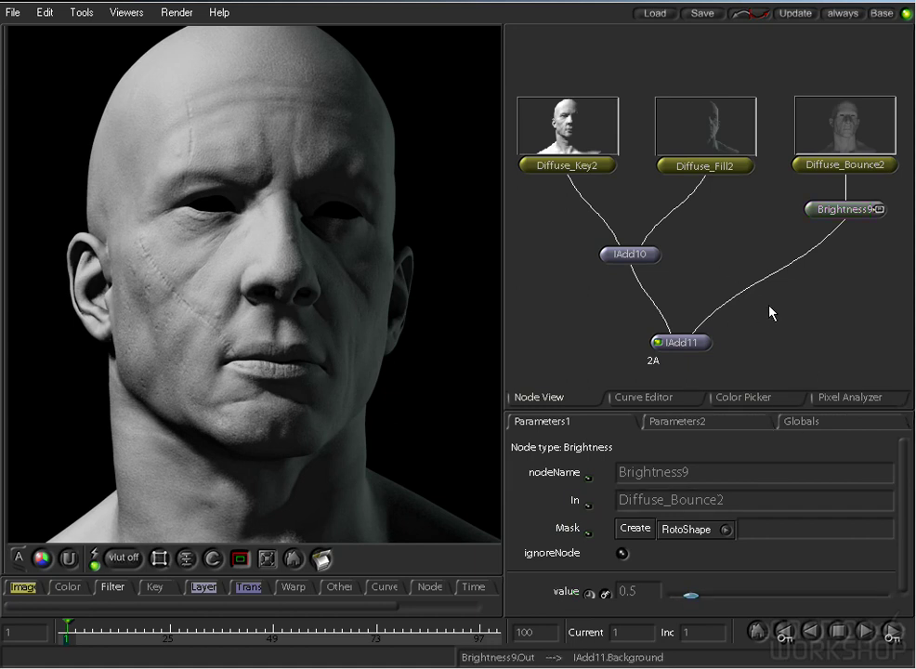
# View the Ambient2, Subsurface2 and Color2 passes one after another in the image viewer
pyautogui.moveTo(765, 283); pyautogui.dragTo(746, 259, button='middle')
pyautogui.keyDown('ctrl'); pyautogui.moveTo(828, 260); pyautogui.dragTo(685, 266, button='middle'); pyautogui.keyUp('ctrl')
pyautogui.moveTo(743, 255); pyautogui.dragTo(688, 247, button='middle')
pyautogui.moveTo(900, 216); pyautogui.dragTo(660, 215, button='middle')
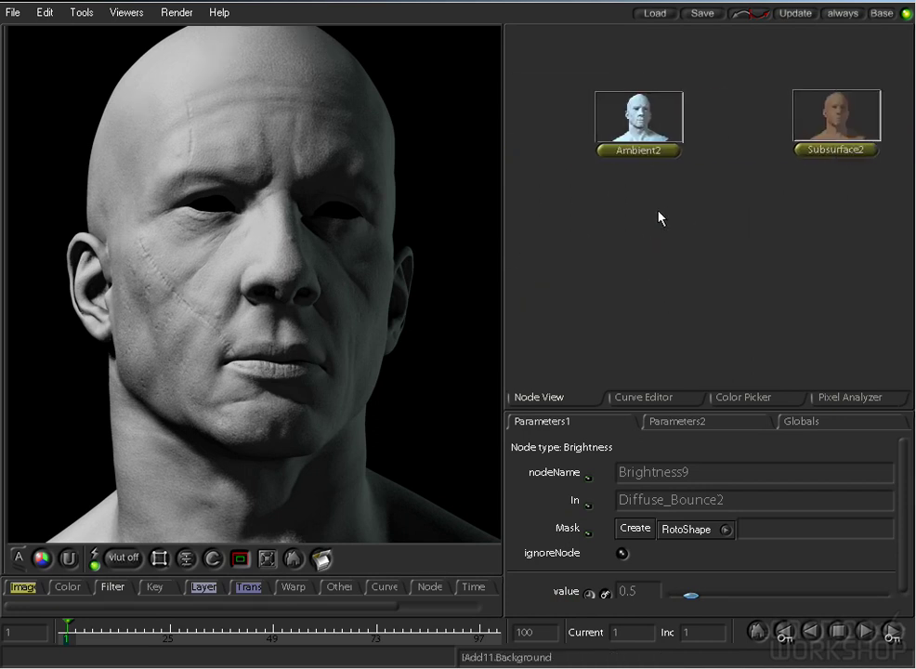
pyautogui.click(605, 151)
pyautogui.moveTo(723, 186); pyautogui.dragTo(567, 191, button='middle')
pyautogui.click(641, 155)
pyautogui.moveTo(786, 177); pyautogui.dragTo(666, 175, button='middle')
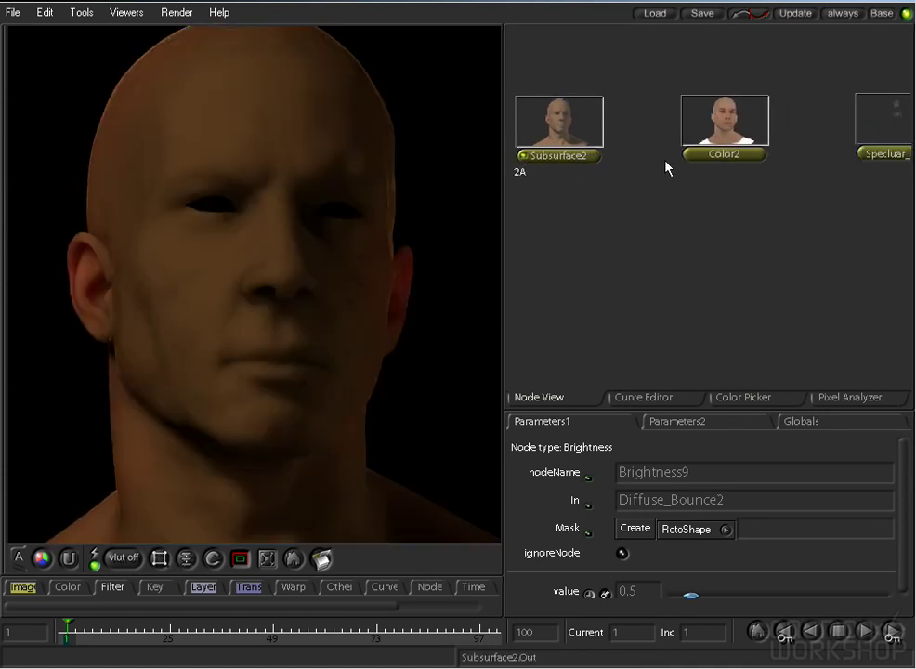
pyautogui.click(688, 154)
pyautogui.moveTo(759, 191); pyautogui.dragTo(639, 188, button='middle')
pyautogui.moveTo(728, 170); pyautogui.dragTo(641, 166, button='middle')
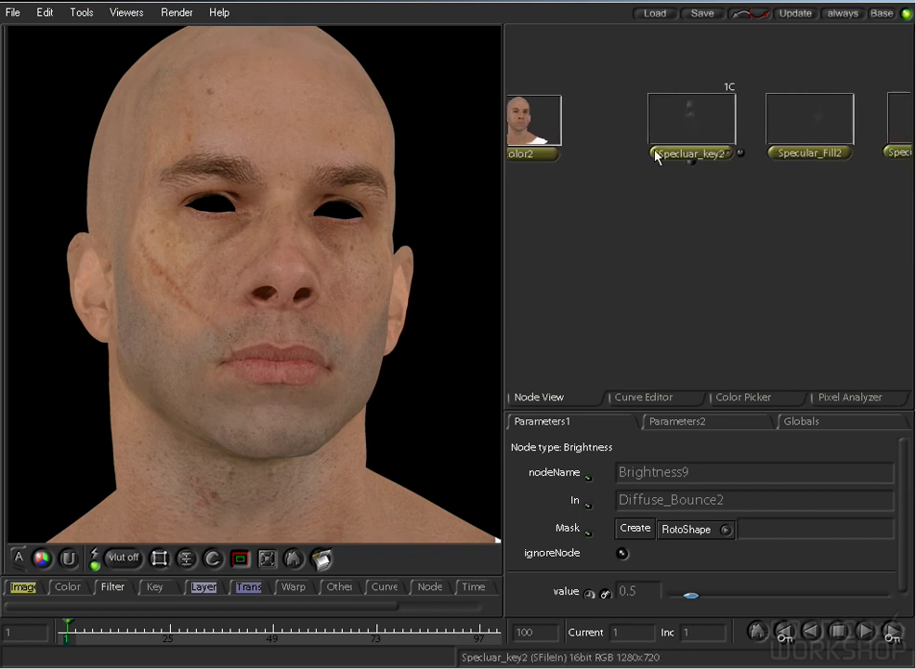
# View Specluar_key2 and combine it with Specular_Fill2 through a pasted IAdd node
pyautogui.click(655, 154)
pyautogui.moveTo(718, 163); pyautogui.dragTo(642, 161, button='middle')
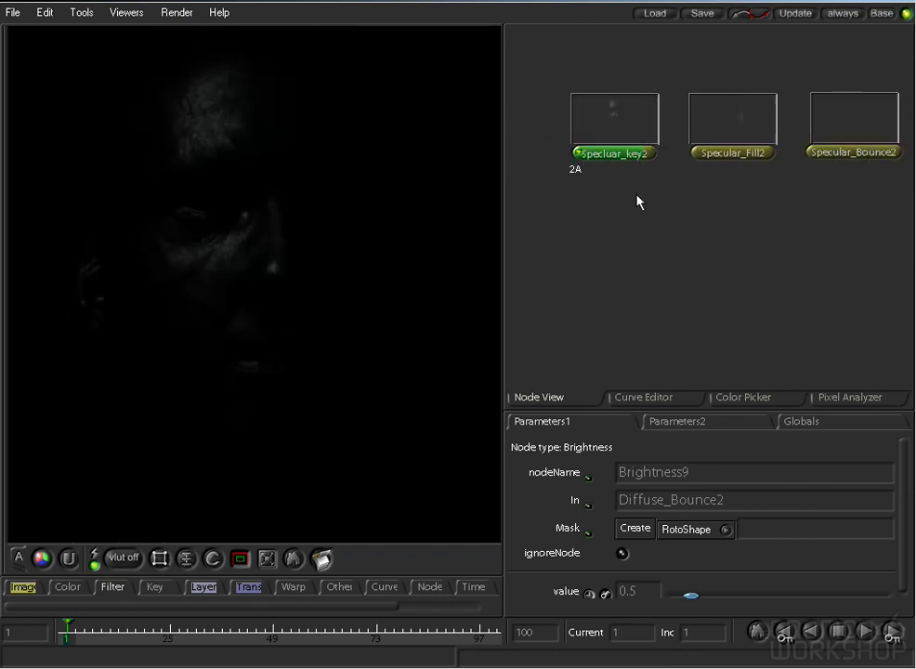
pyautogui.hotkey('ctrl', 'v')
pyautogui.moveTo(689, 275); pyautogui.dragTo(615, 162)
pyautogui.moveTo(640, 232); pyautogui.dragTo(734, 164)
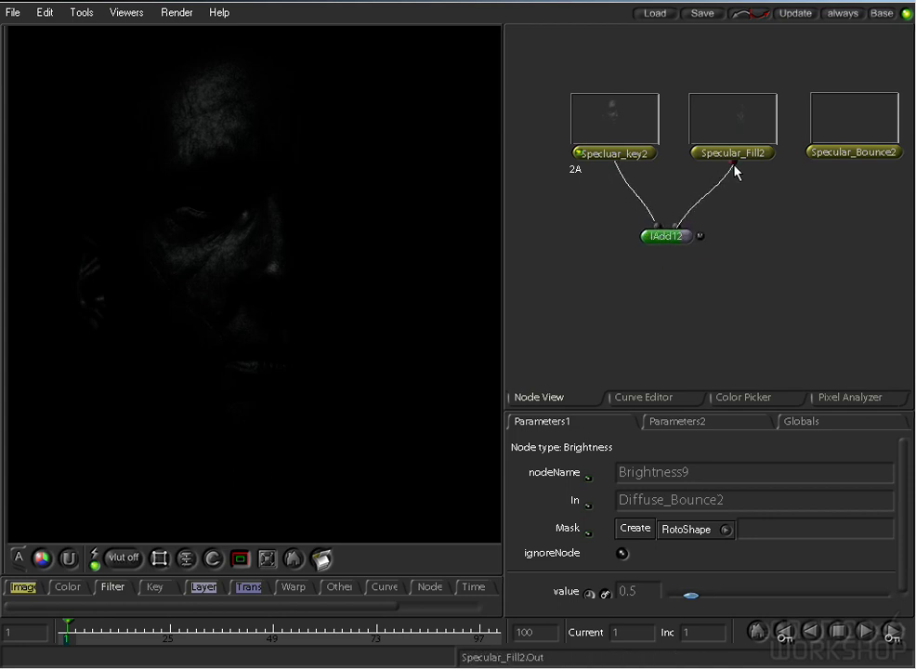
# Paste another IAdd node that adds Specular_Bounce2 to the specular key and fill sum, and view its result
pyautogui.hotkey('ctrl', 'v')
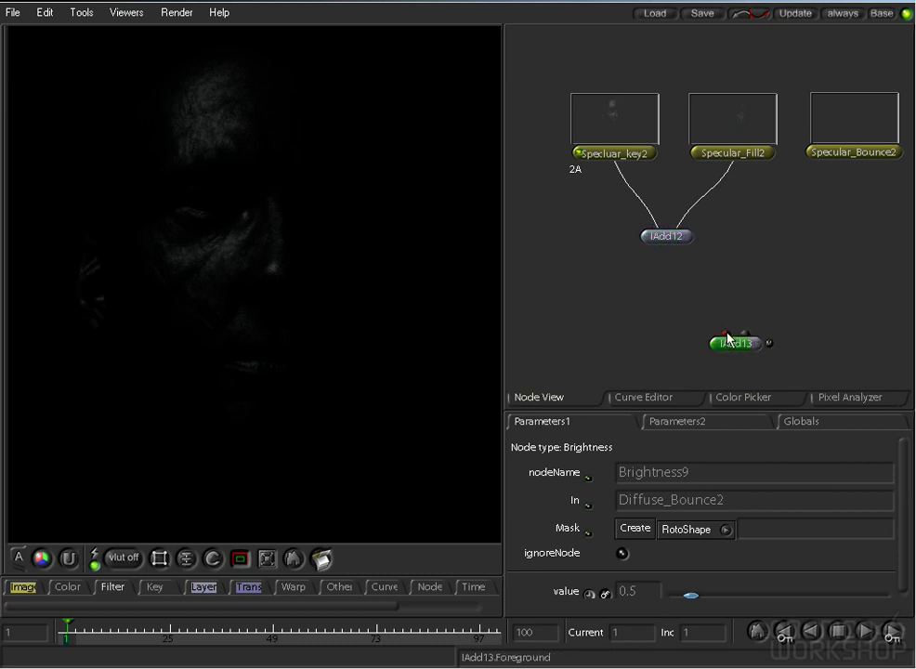
pyautogui.moveTo(662, 240); pyautogui.dragTo(851, 158)
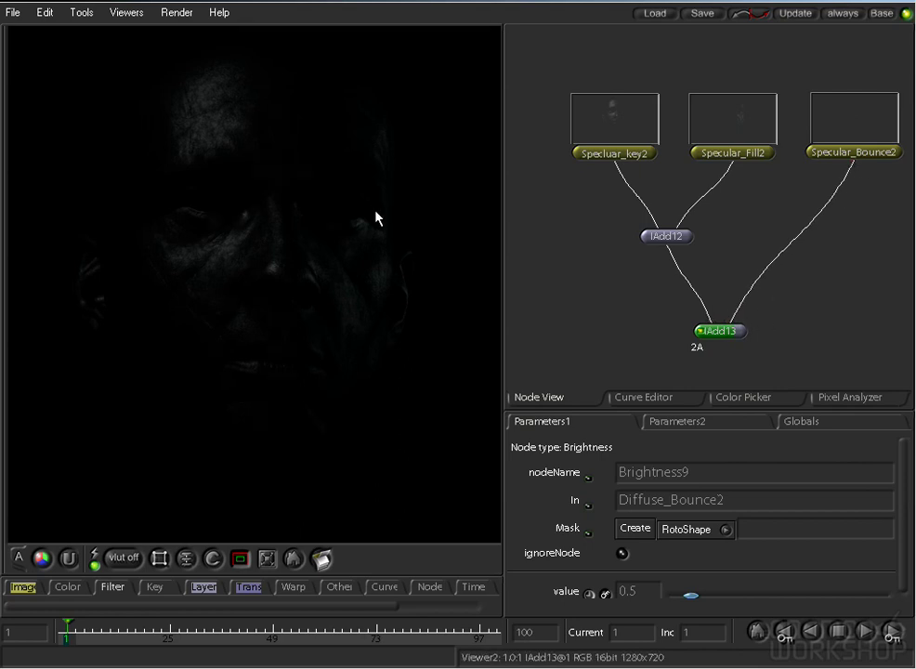
pyautogui.moveTo(718, 330); pyautogui.dragTo(718, 320)
pyautogui.click(665, 290)
# Paste a copy of the Brightness node and connect it between Specular_Bounce2 and the final specular IAdd node
pyautogui.moveTo(711, 229)
pyautogui.keyDown('ctrl'); pyautogui.mouseDown(button='middle')
pyautogui.moveTo(587, 222)
pyautogui.moveTo(723, 209)
pyautogui.mouseUp(button='middle'); pyautogui.keyUp('ctrl')
pyautogui.moveTo(620, 223)
pyautogui.mouseDown(button='middle')
pyautogui.moveTo(780, 217)
pyautogui.moveTo(583, 213)
pyautogui.mouseUp(button='middle')
pyautogui.moveTo(729, 211)
pyautogui.mouseDown(button='middle')
pyautogui.moveTo(561, 207)
pyautogui.moveTo(717, 199)
pyautogui.mouseUp(button='middle')
pyautogui.hotkey('ctrl', 'v')
pyautogui.moveTo(732, 196); pyautogui.dragTo(786, 195)
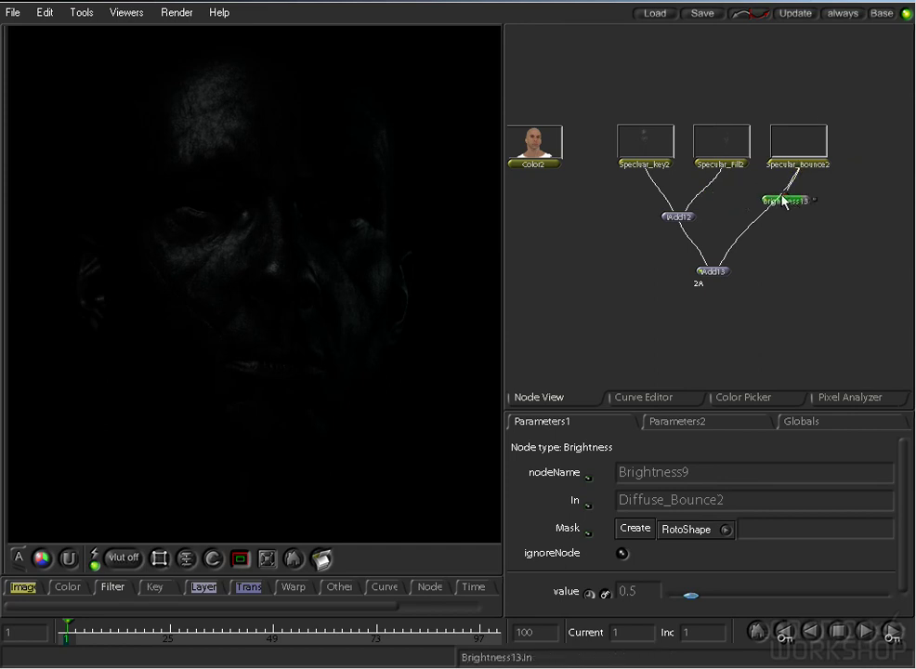
pyautogui.moveTo(787, 206); pyautogui.dragTo(724, 266)
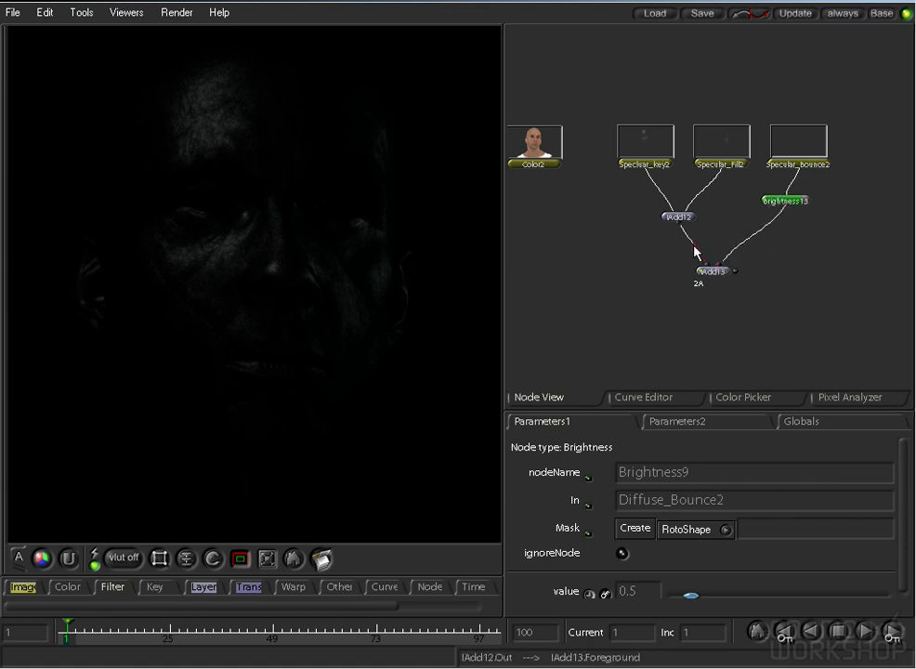
# Add an IAdd node that combines the summed diffuse result with the Ambient2 pass, and select the Ambient2 node
pyautogui.keyDown('ctrl'); pyautogui.moveTo(664, 220); pyautogui.dragTo(614, 279, button='middle'); pyautogui.keyUp('ctrl')
pyautogui.press('space')
pyautogui.moveTo(422, 261); pyautogui.dragTo(550, 256, button='middle')
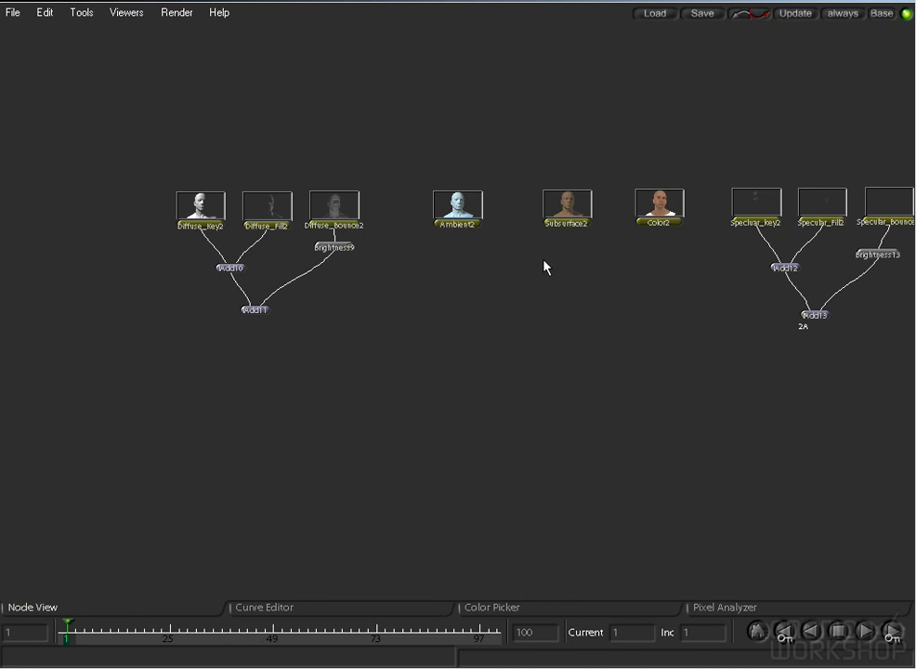
pyautogui.keyDown('ctrl'); pyautogui.moveTo(439, 256); pyautogui.dragTo(613, 272, button='middle'); pyautogui.keyUp('ctrl')
pyautogui.moveTo(411, 237); pyautogui.dragTo(517, 247, button='middle')
pyautogui.keyDown('ctrl'); pyautogui.moveTo(455, 242); pyautogui.dragTo(556, 275, button='middle'); pyautogui.keyUp('ctrl')
pyautogui.moveTo(470, 276); pyautogui.dragTo(574, 239, button='middle')
pyautogui.press('space')
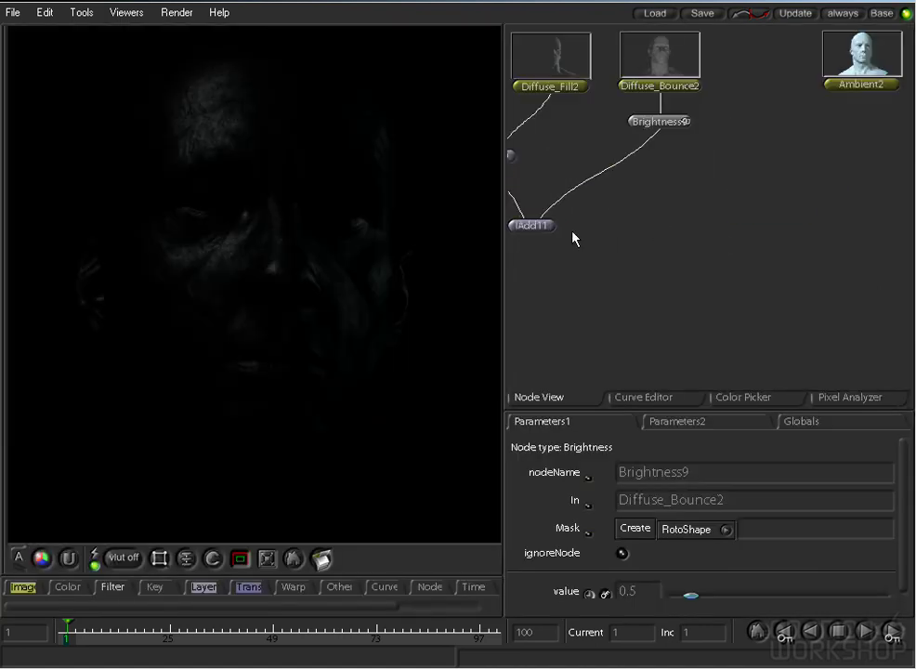
pyautogui.click(546, 232)
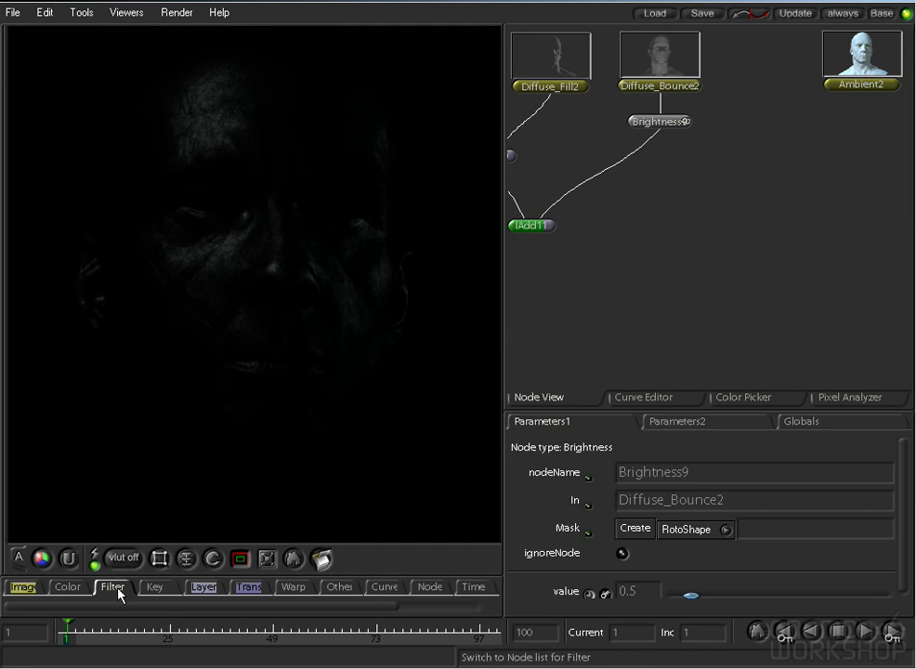
pyautogui.rightClick(203, 586)
pyautogui.click(243, 256)
pyautogui.moveTo(533, 264); pyautogui.dragTo(861, 92)
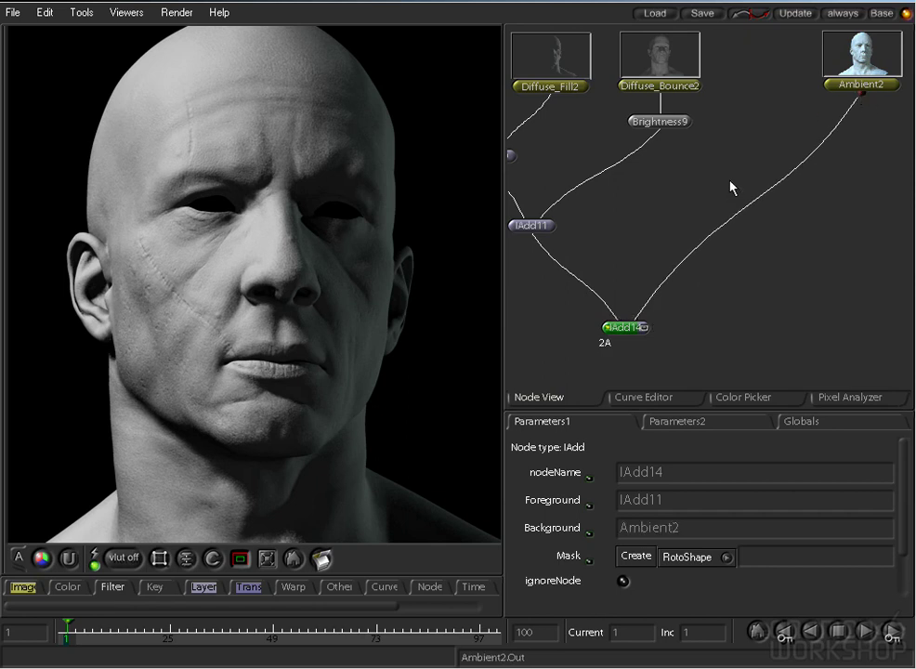
pyautogui.moveTo(660, 315); pyautogui.dragTo(632, 324, button='middle')
pyautogui.click(852, 67)
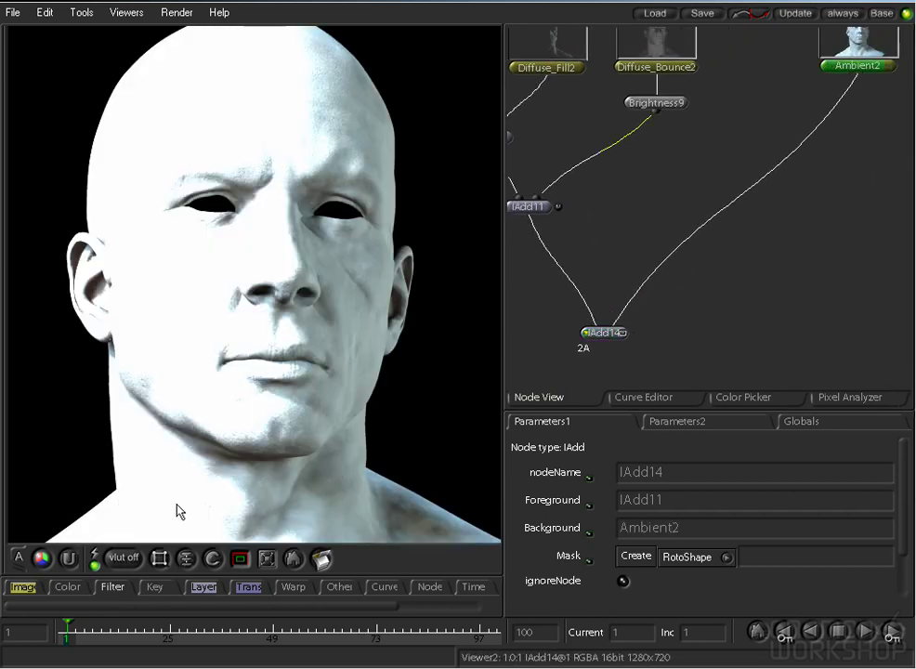
# Insert a Brightness node after Ambient2 and set its value to 0.2
pyautogui.rightClick(80, 594)
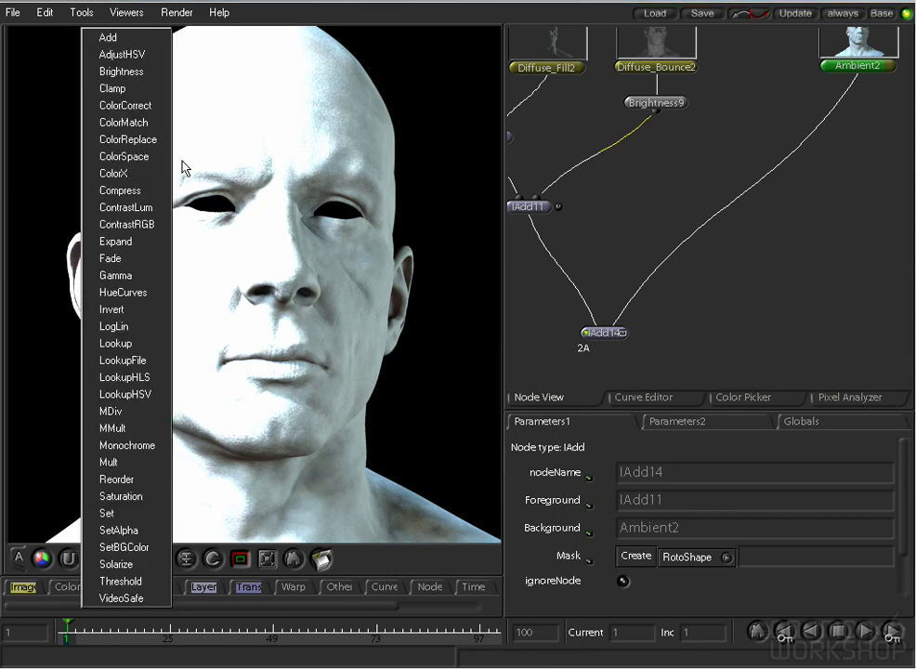
pyautogui.click(124, 72)
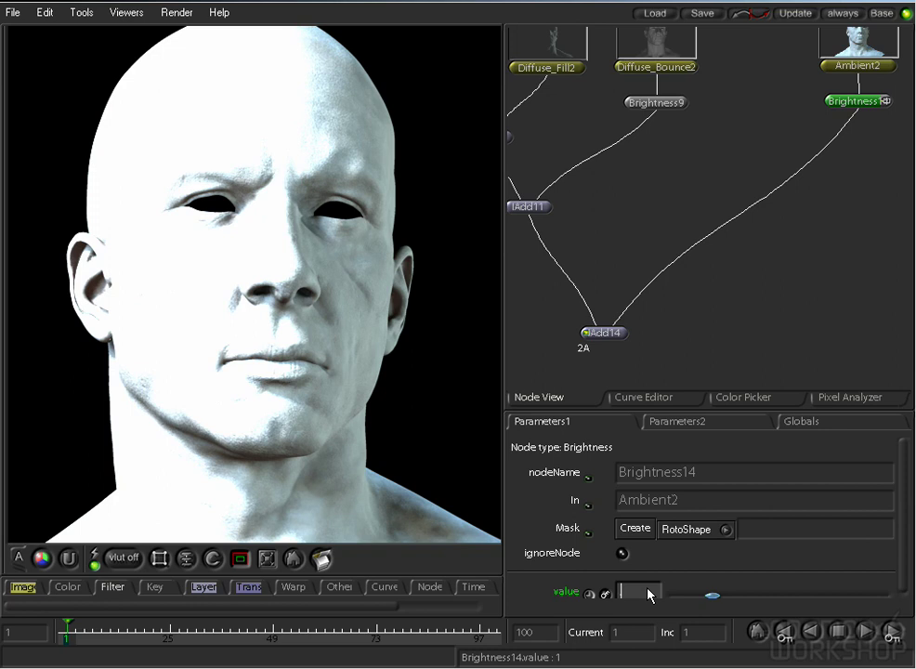
pyautogui.write('0.2')
pyautogui.press('Return')
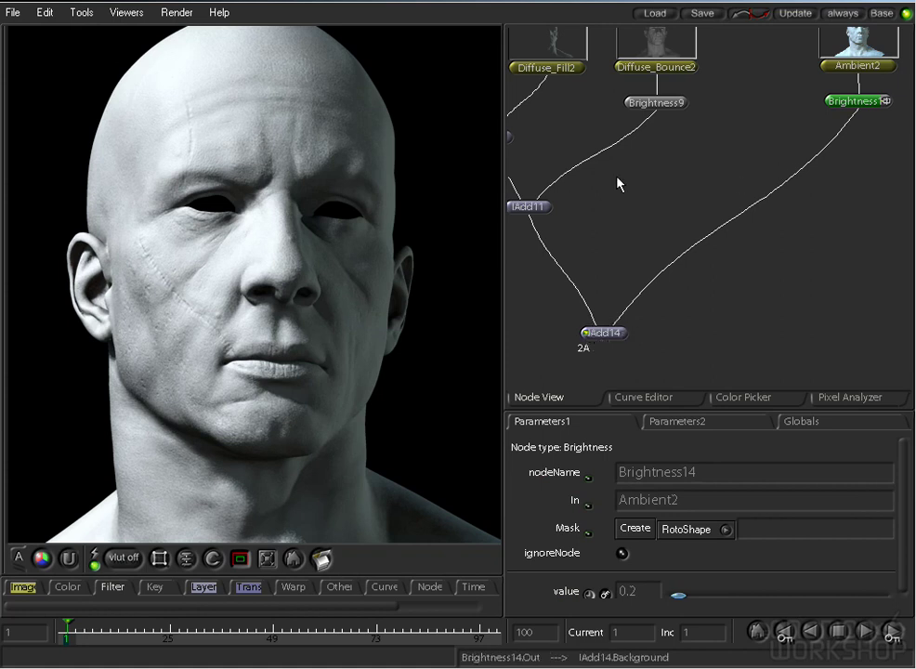
# Compare the summed diffuse IAdd11 with the ambient-added IAdd14 in the two viewer buffers, inspecting the face up close
pyautogui.moveTo(603, 195); pyautogui.dragTo(633, 191, button='middle')
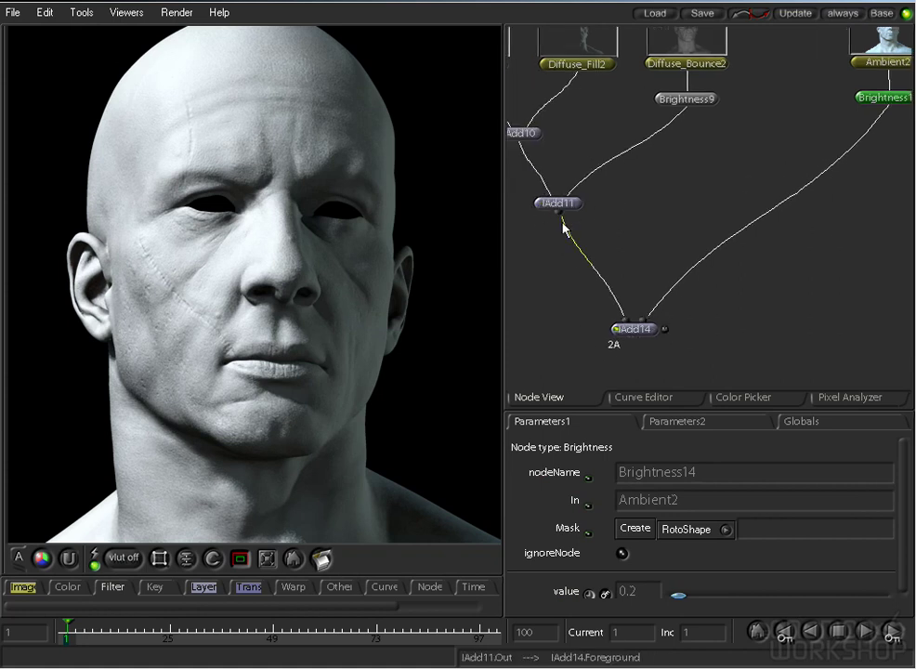
pyautogui.press('1')
pyautogui.click(540, 204)
pyautogui.press('1')
pyautogui.press('1')
pyautogui.press('1')
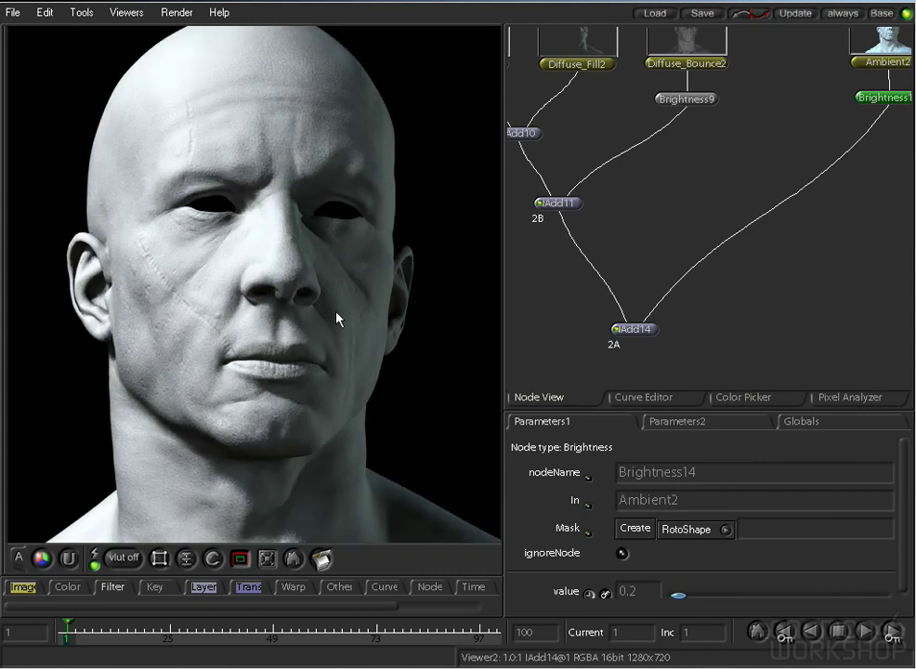
pyautogui.moveTo(331, 314); pyautogui.dragTo(425, 307, button='middle')
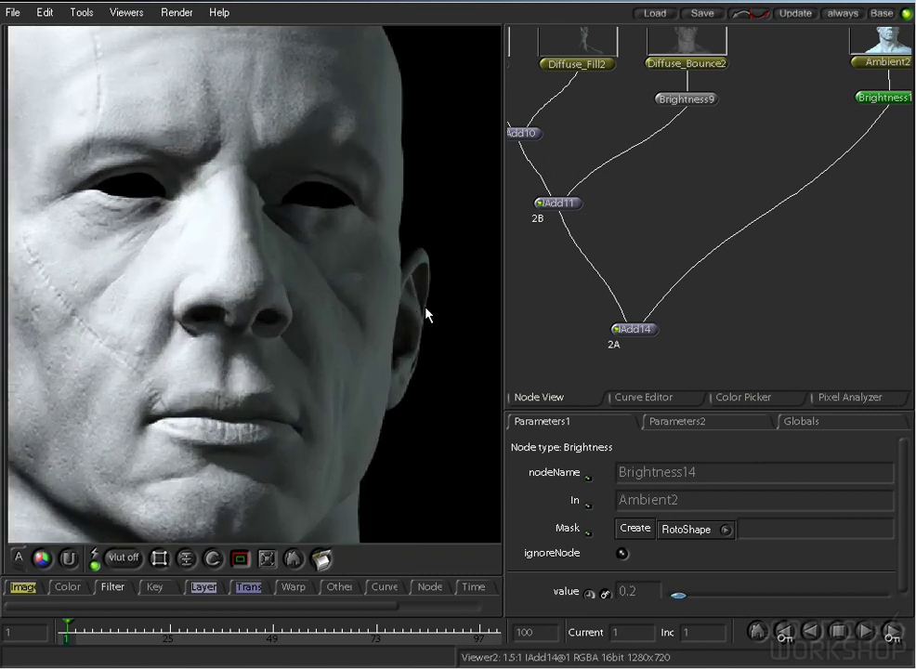
pyautogui.press('1')
pyautogui.press('1')
pyautogui.press('1')
pyautogui.press('1')
pyautogui.press('1')
pyautogui.press('1')
pyautogui.press('1')
pyautogui.press('1')
pyautogui.keyDown('ctrl'); pyautogui.moveTo(394, 219); pyautogui.dragTo(285, 299, button='middle'); pyautogui.keyUp('ctrl')
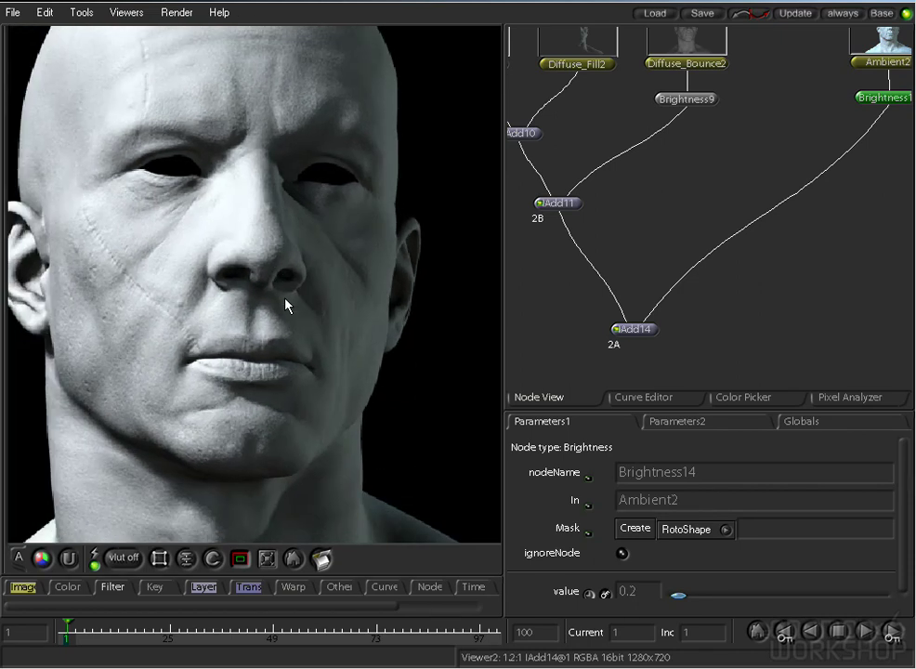
pyautogui.click(293, 558)
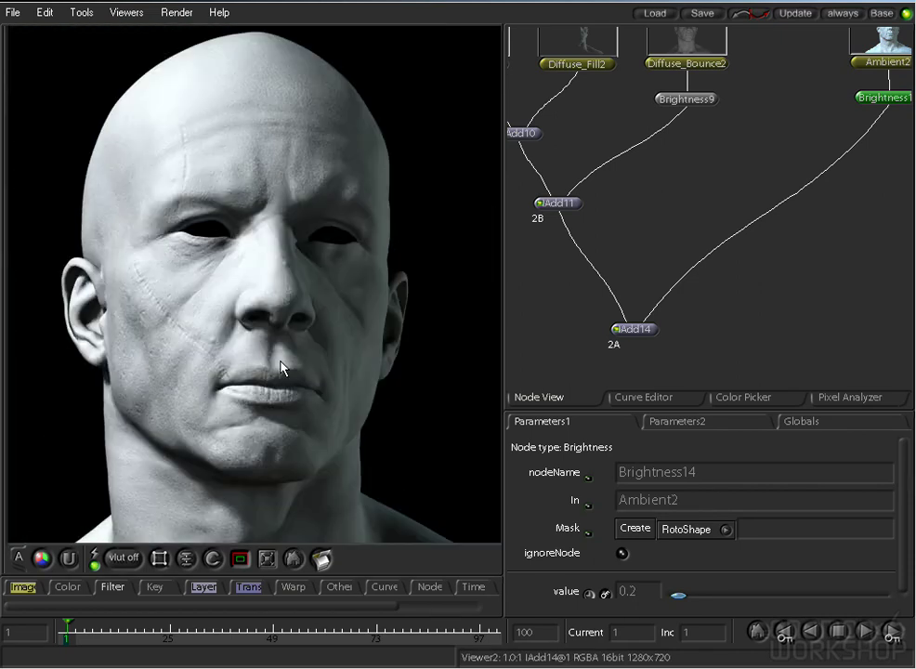
# View Subsurface2 and add an IMult node with IAdd14 as foreground and Subsurface2 as background
pyautogui.click(696, 235)
pyautogui.moveTo(785, 221); pyautogui.dragTo(732, 211, button='middle')
pyautogui.keyDown('ctrl'); pyautogui.moveTo(731, 211); pyautogui.dragTo(641, 207, button='middle'); pyautogui.keyUp('ctrl')
pyautogui.moveTo(771, 213); pyautogui.dragTo(699, 194, button='middle')
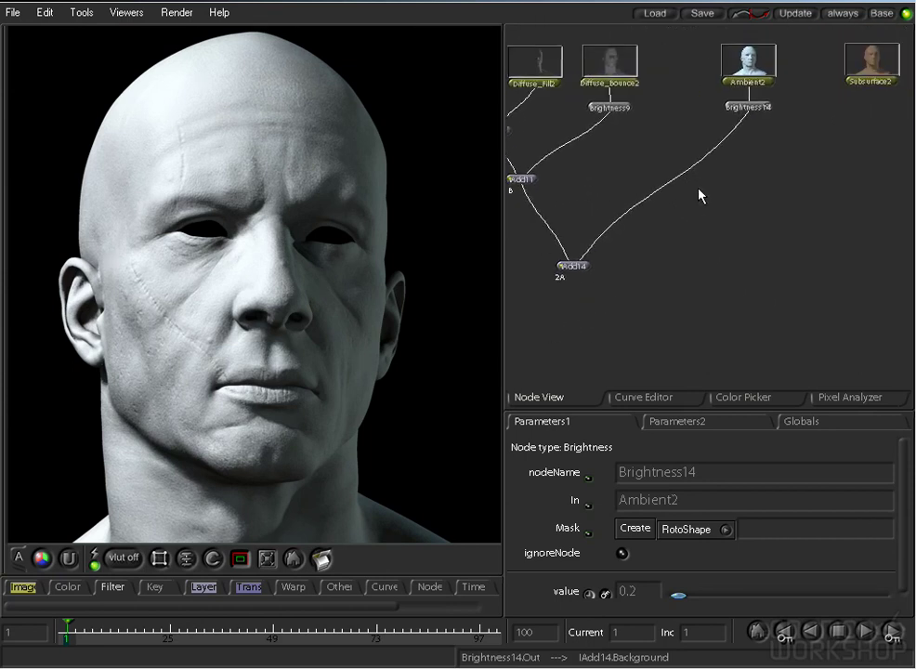
pyautogui.doubleClick(862, 74)
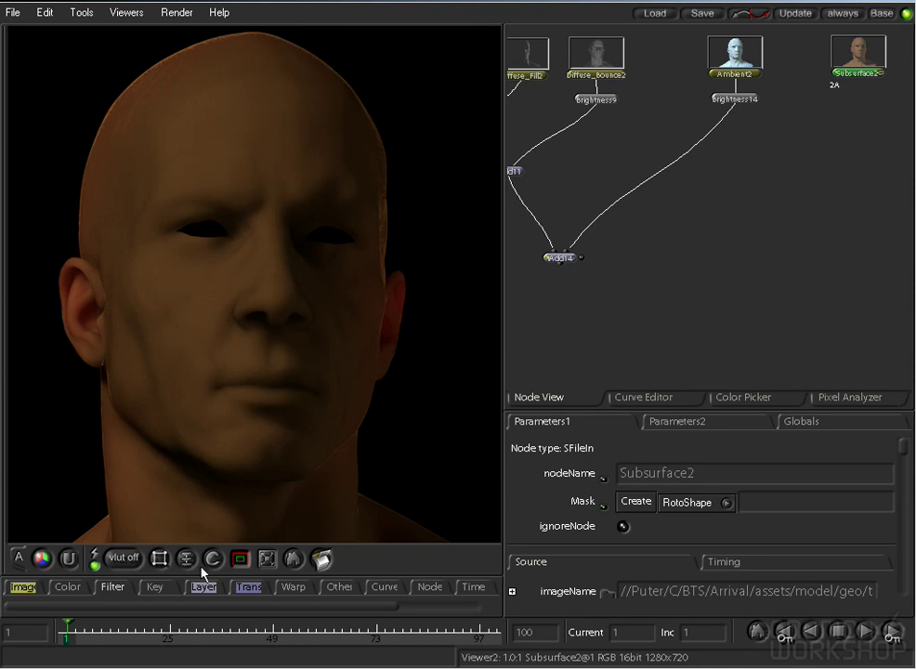
pyautogui.rightClick(204, 590)
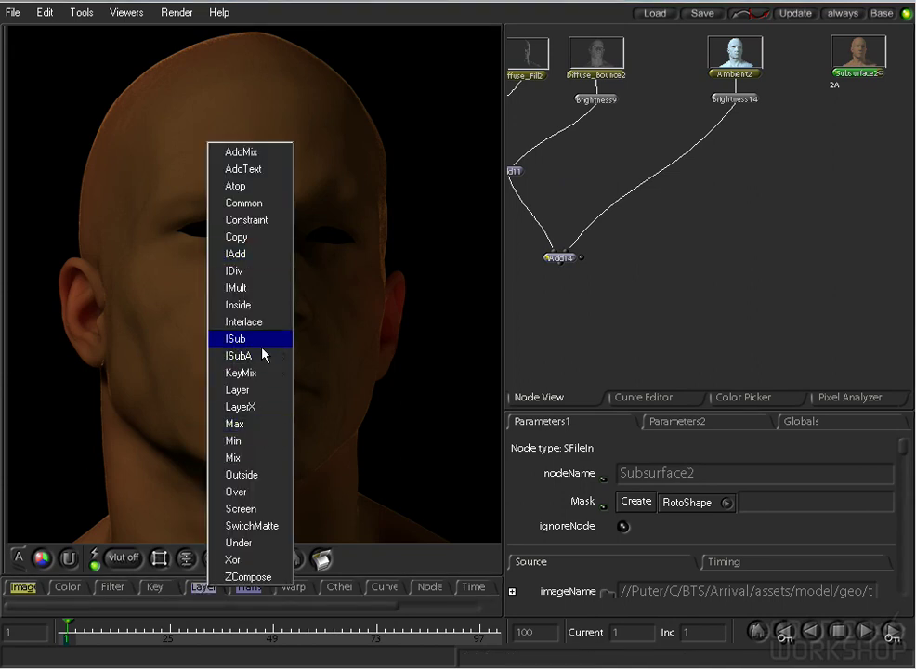
pyautogui.click(268, 288)
pyautogui.moveTo(845, 107); pyautogui.dragTo(610, 302)
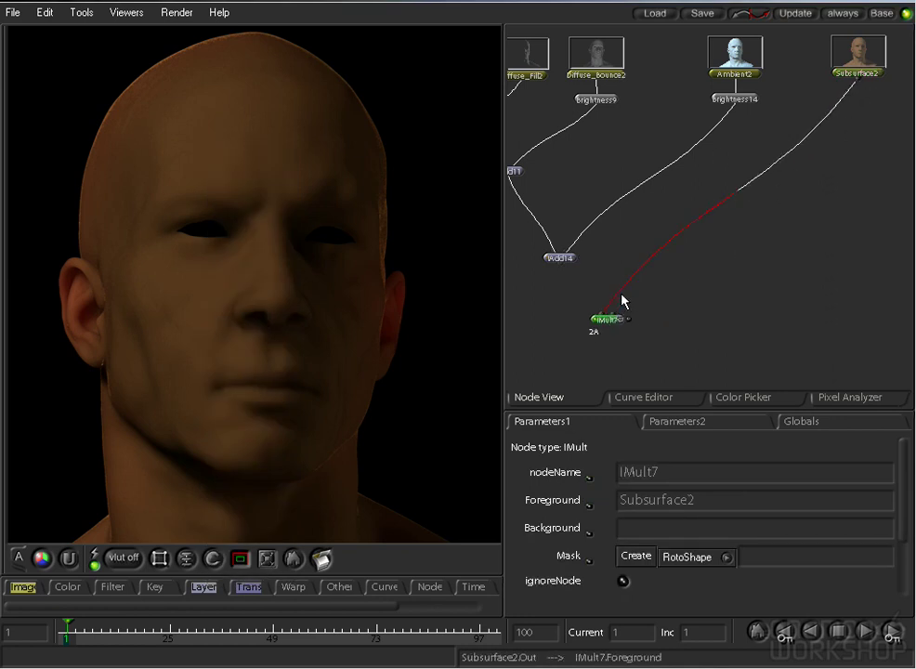
pyautogui.moveTo(607, 317); pyautogui.dragTo(619, 317)
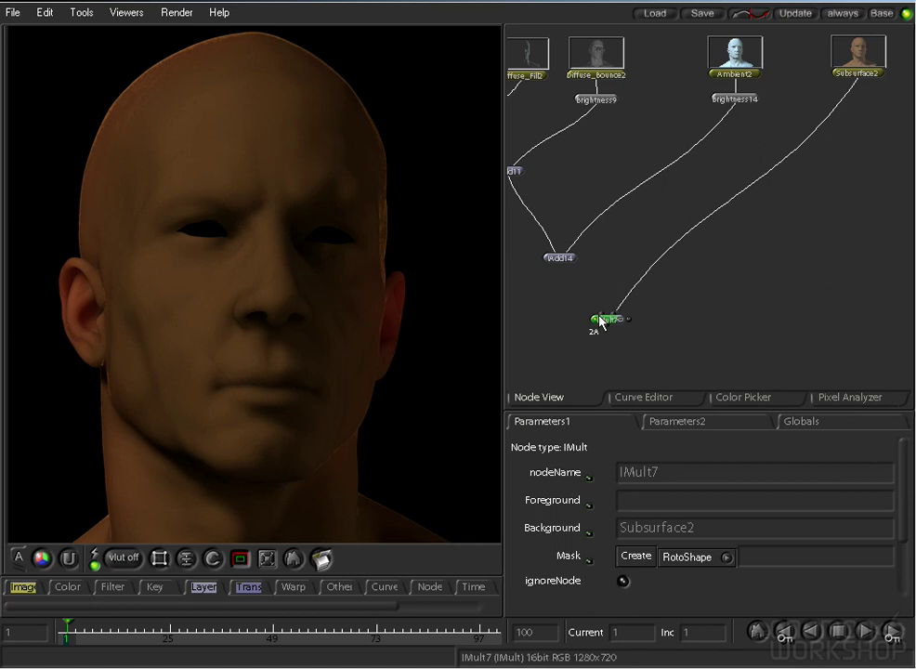
pyautogui.moveTo(592, 305); pyautogui.dragTo(560, 259)
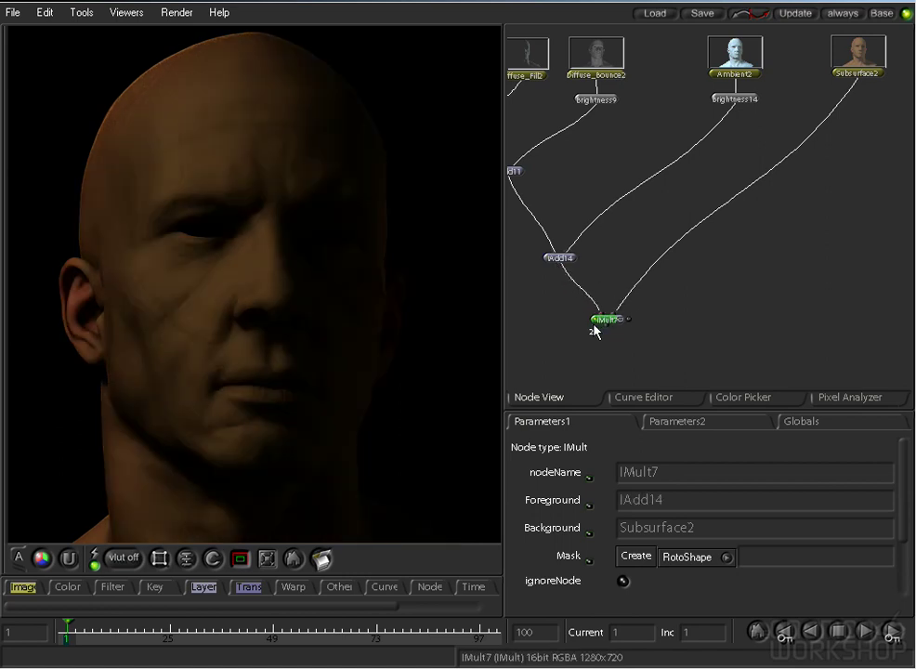
# Insert an Invert node between Subsurface2 and the IMult node, and view the multiplied result
pyautogui.doubleClick(845, 72)
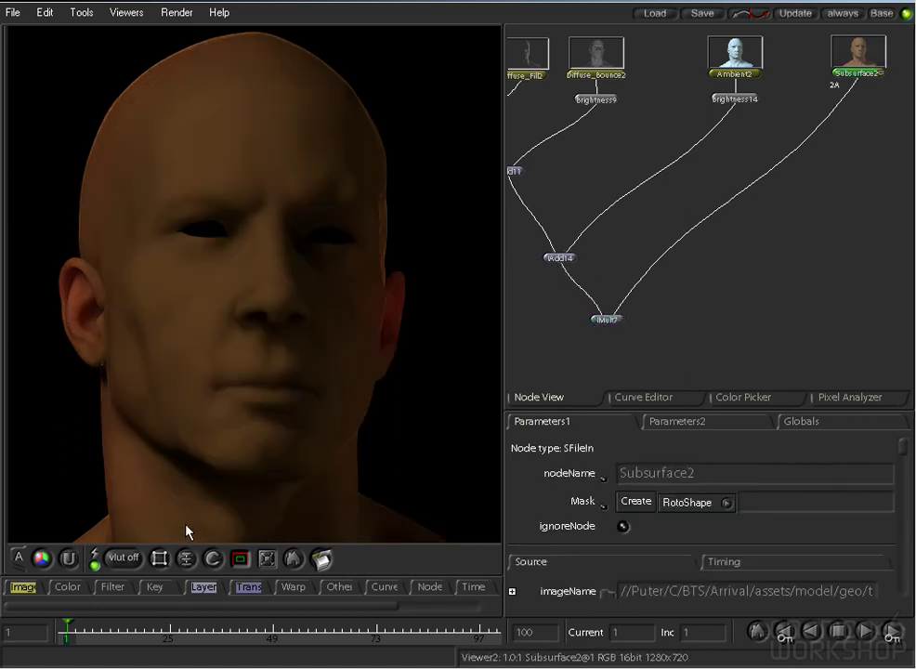
pyautogui.click(70, 586)
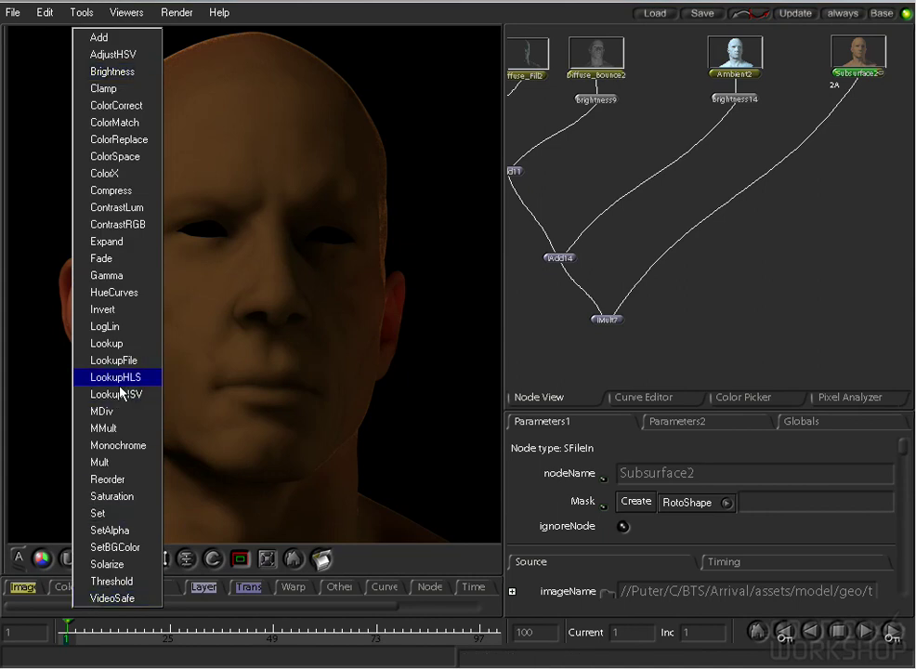
pyautogui.click(104, 309)
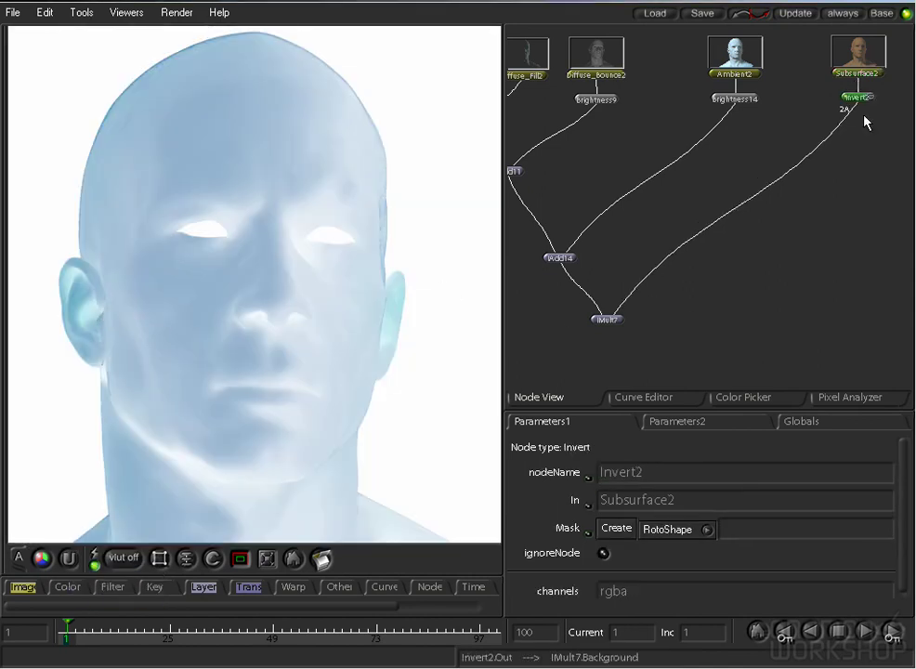
pyautogui.click(595, 318)
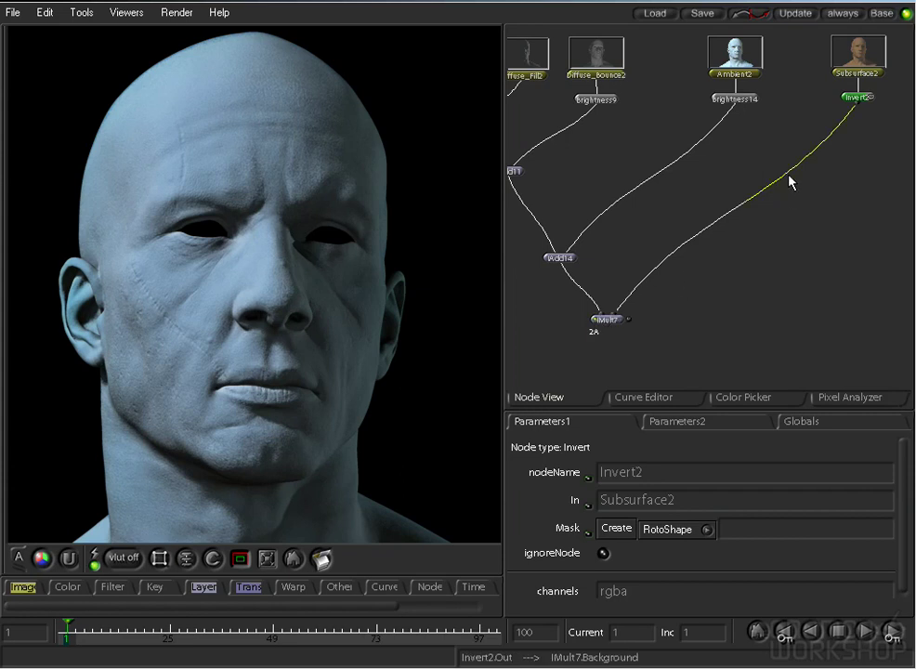
# Add an IAdd node that sums IMult7 with the original Subsurface2 pass, and place the Invert node beside IMult7
pyautogui.moveTo(788, 177); pyautogui.dragTo(777, 177, button='middle')
pyautogui.click(593, 320)
pyautogui.rightClick(203, 586)
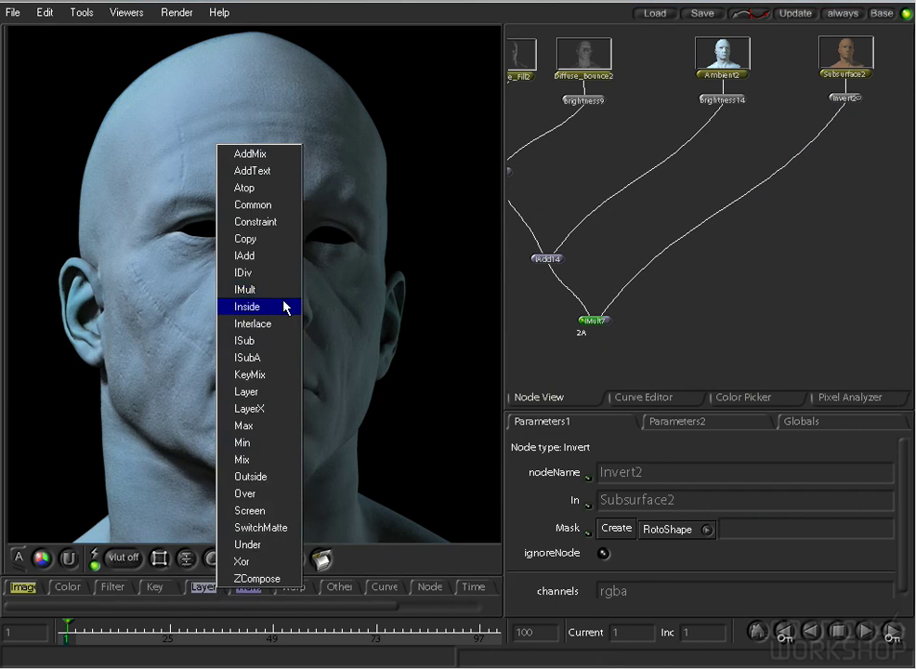
pyautogui.click(255, 259)
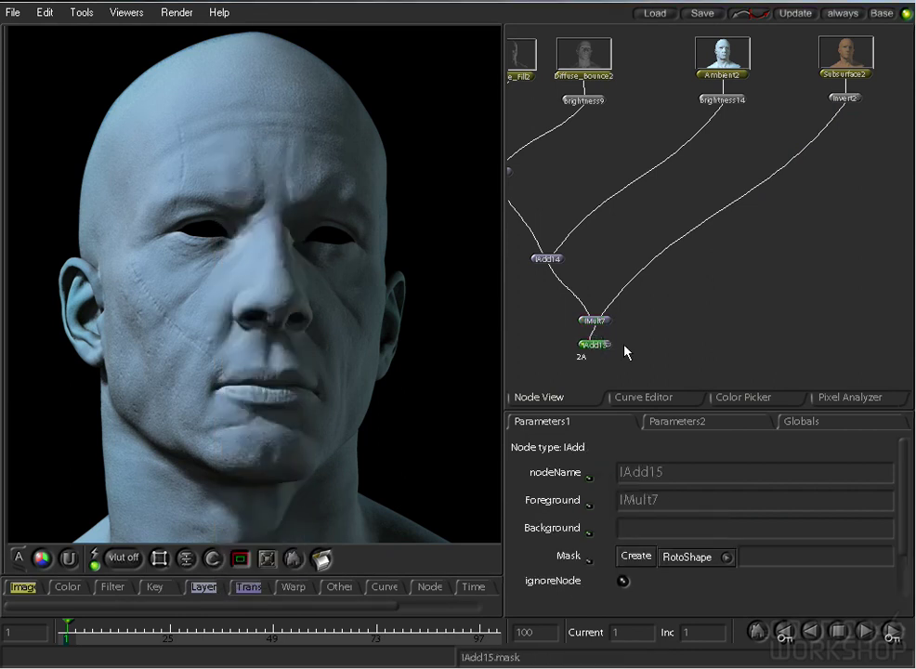
pyautogui.moveTo(602, 340); pyautogui.dragTo(579, 324, button='middle')
pyautogui.moveTo(571, 334); pyautogui.dragTo(596, 285)
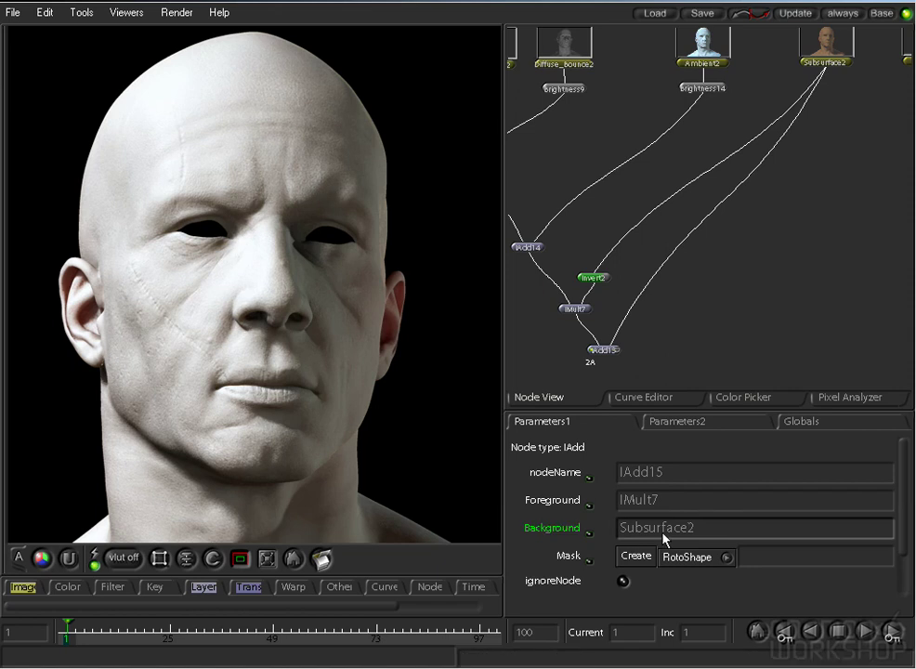
pyautogui.moveTo(734, 325); pyautogui.dragTo(738, 302, button='middle')
pyautogui.click(693, 306)
# View Color2 and add an IMult node with IAdd15 as foreground and Color2 as background
pyautogui.moveTo(765, 236); pyautogui.dragTo(703, 239, button='middle')
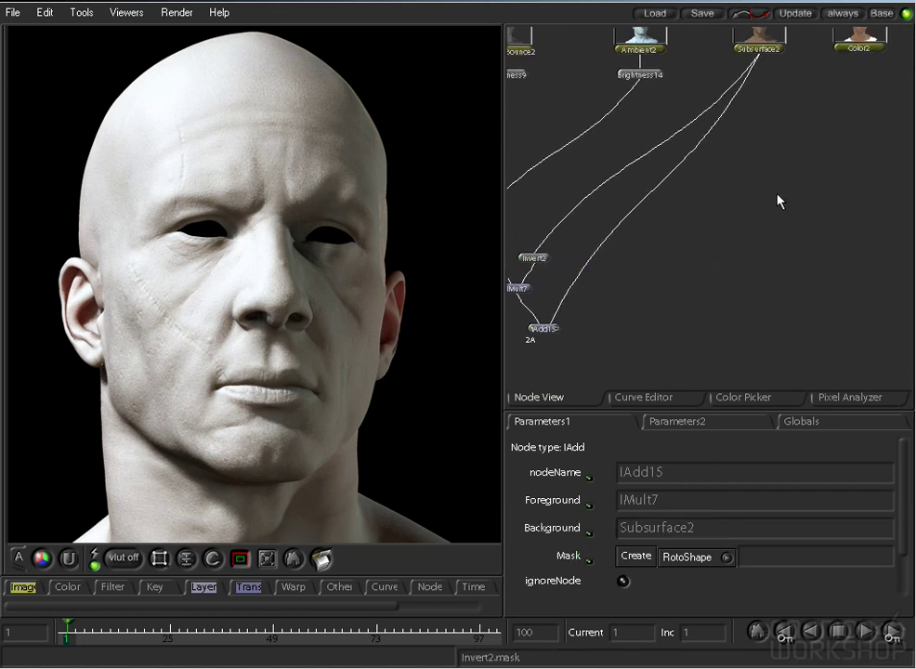
pyautogui.moveTo(850, 102); pyautogui.dragTo(816, 158, button='middle')
pyautogui.click(802, 105)
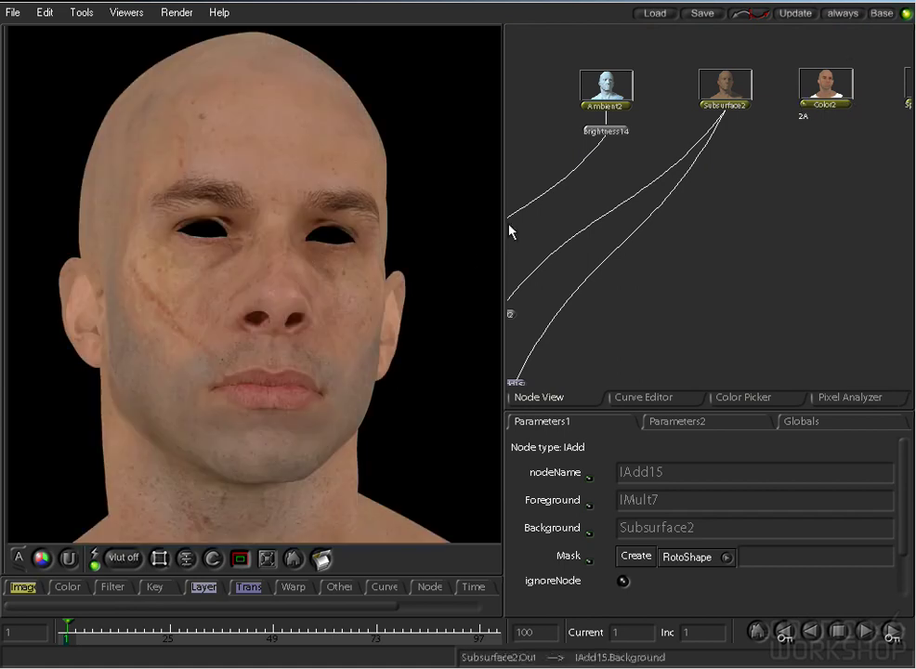
pyautogui.rightClick(206, 589)
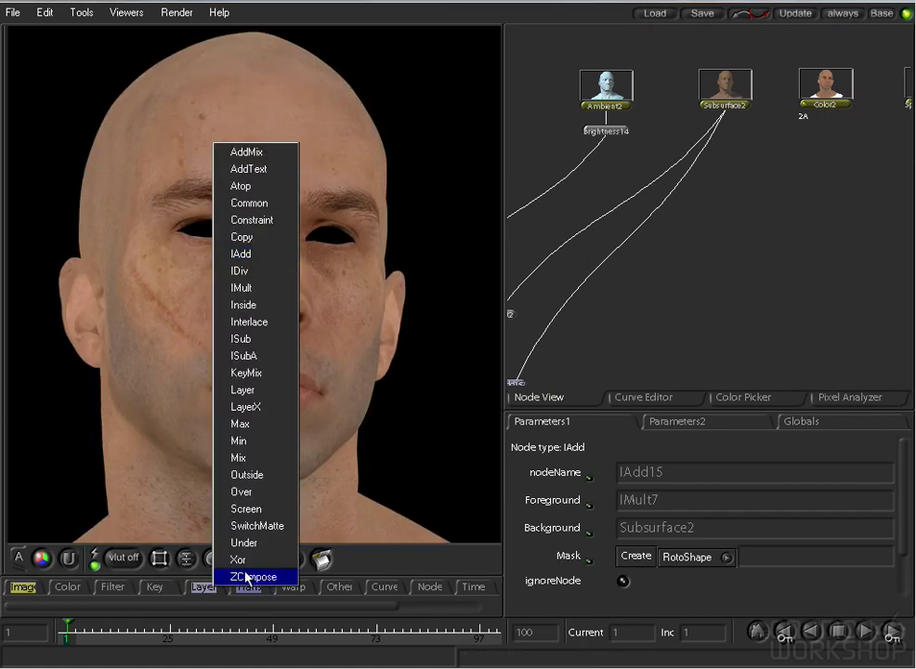
pyautogui.click(269, 288)
pyautogui.moveTo(699, 275); pyautogui.dragTo(734, 219, button='middle')
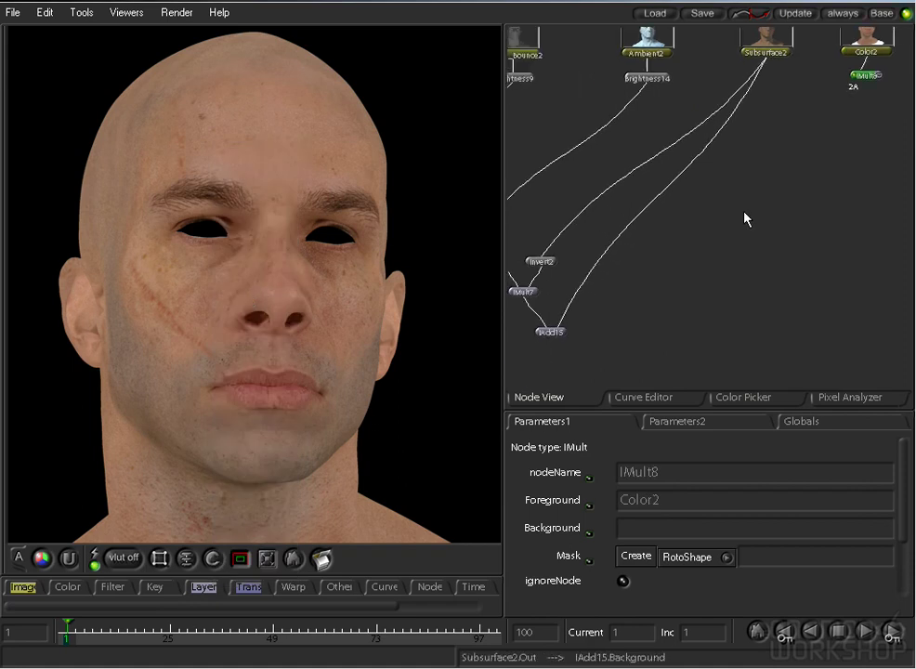
pyautogui.moveTo(868, 80); pyautogui.dragTo(629, 375)
pyautogui.moveTo(651, 291); pyautogui.dragTo(656, 245, button='middle')
pyautogui.moveTo(633, 329); pyautogui.dragTo(559, 286)
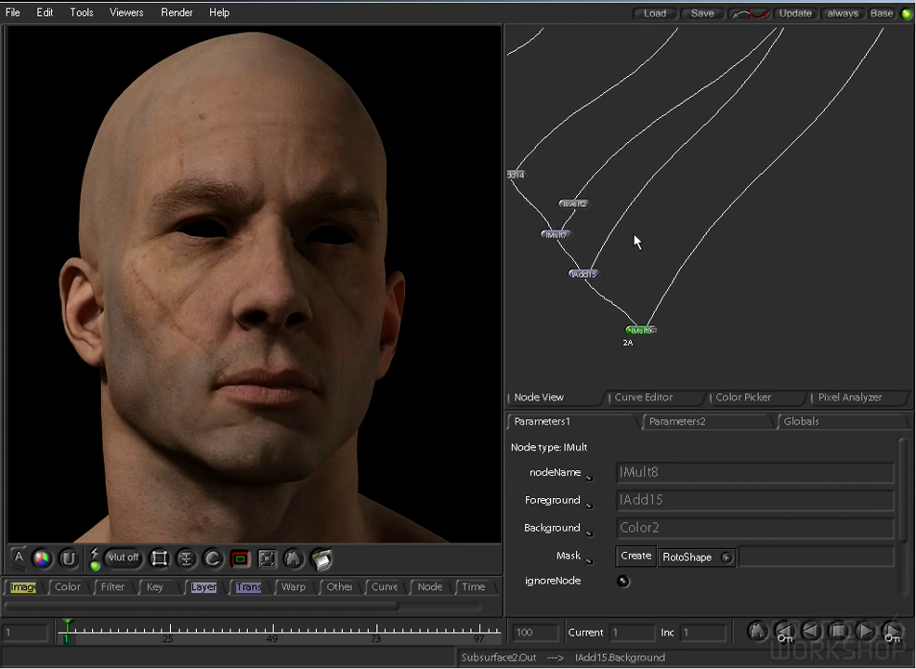
# Compare the uncolored IAdd15 result with the color-multiplied IMult8 result in the two viewer buffers
pyautogui.doubleClick(581, 275)
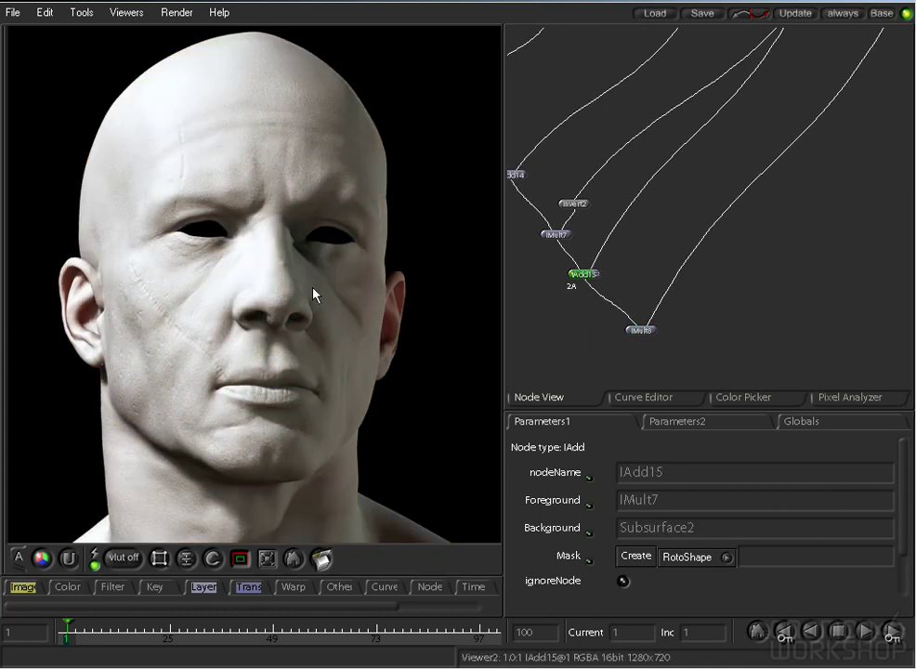
pyautogui.click(632, 333)
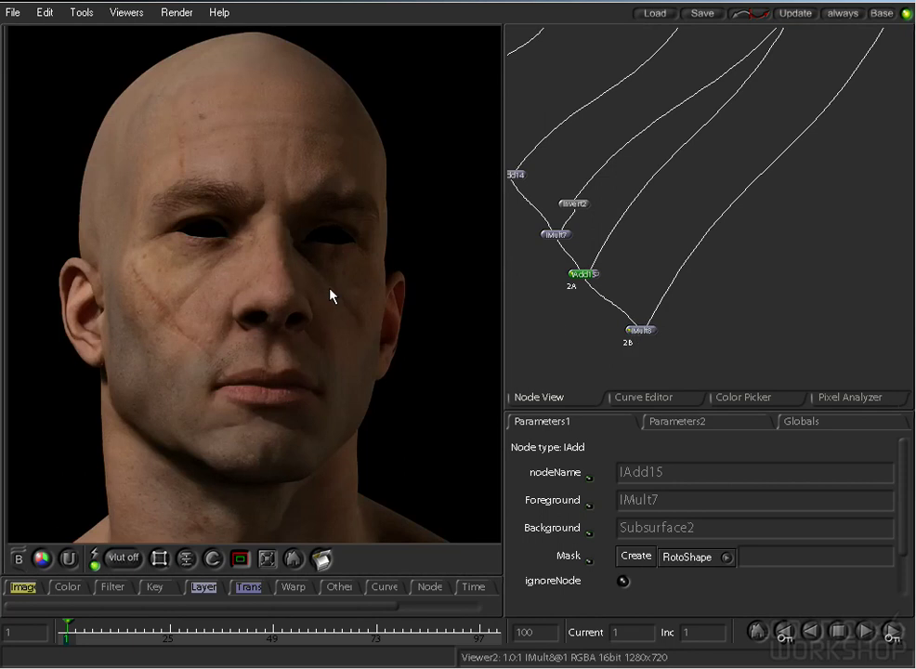
pyautogui.press('1')
pyautogui.press('1')
pyautogui.press('1')
pyautogui.click(574, 274)
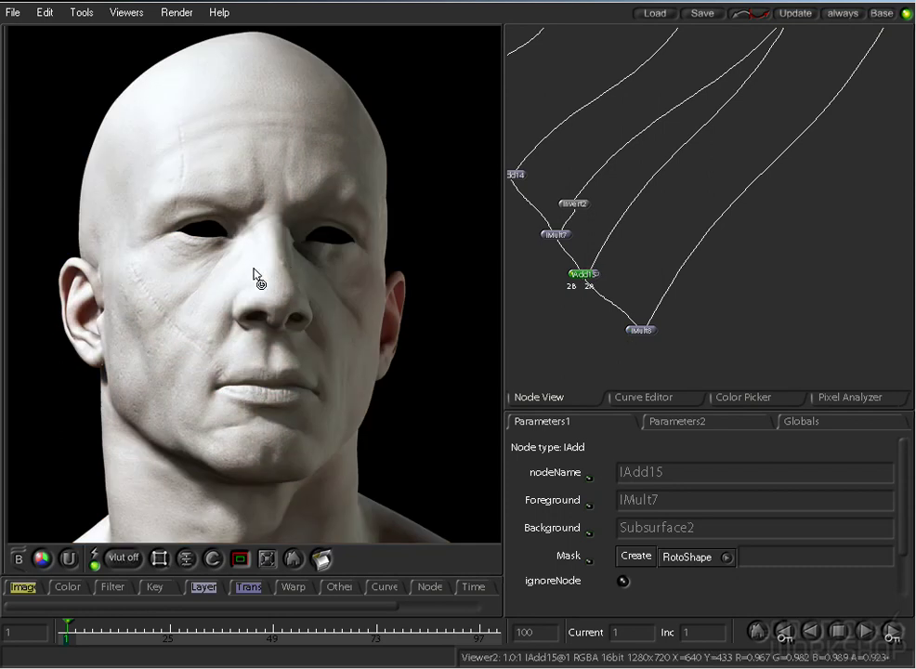
# Set the value of the Brightness node below Ambient2 to 0.15
pyautogui.moveTo(680, 213); pyautogui.dragTo(748, 261, button='middle')
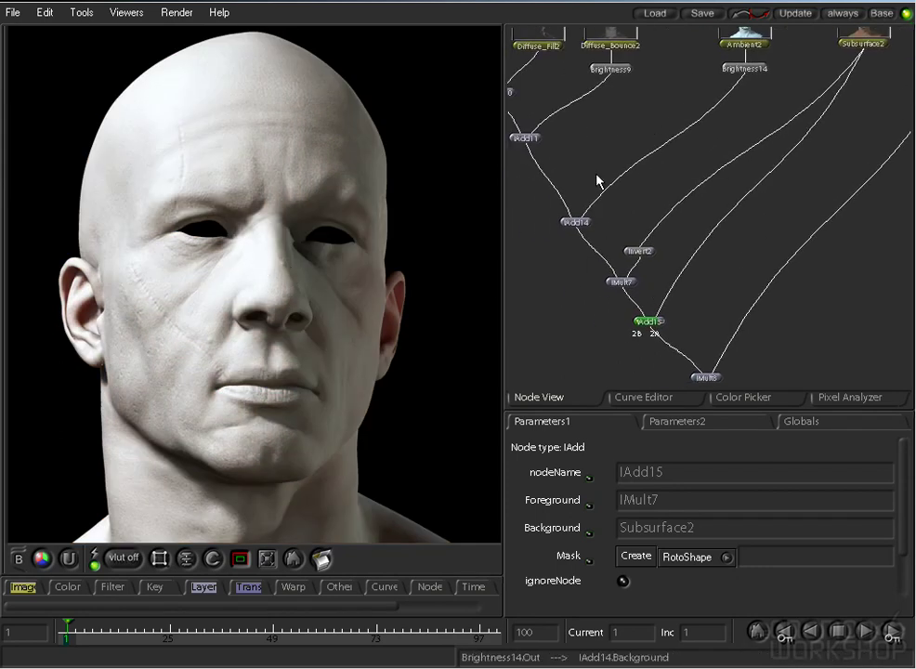
pyautogui.click(757, 69)
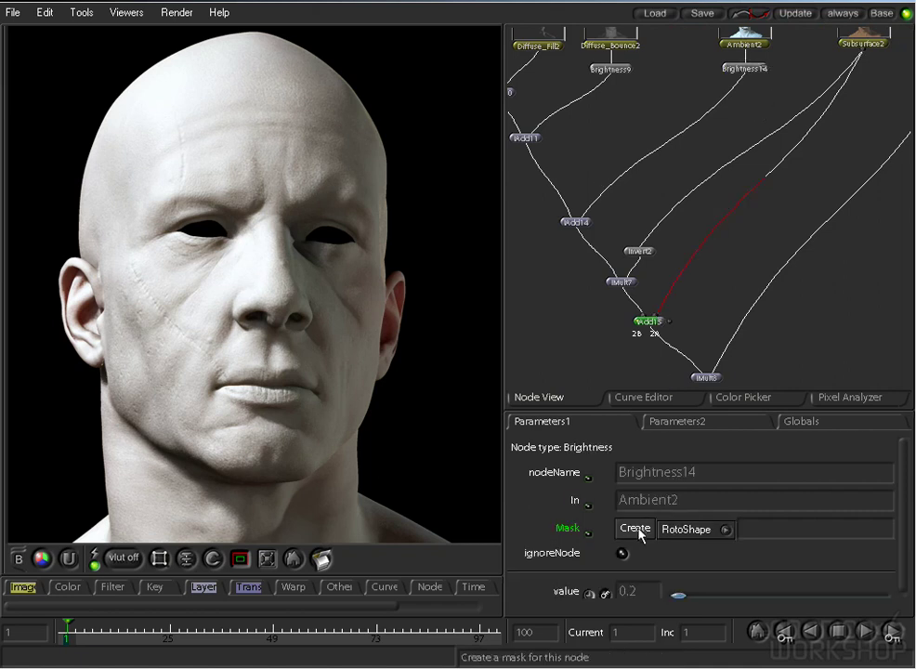
pyautogui.click(632, 592)
pyautogui.press('BackSpace')
pyautogui.press('Return')
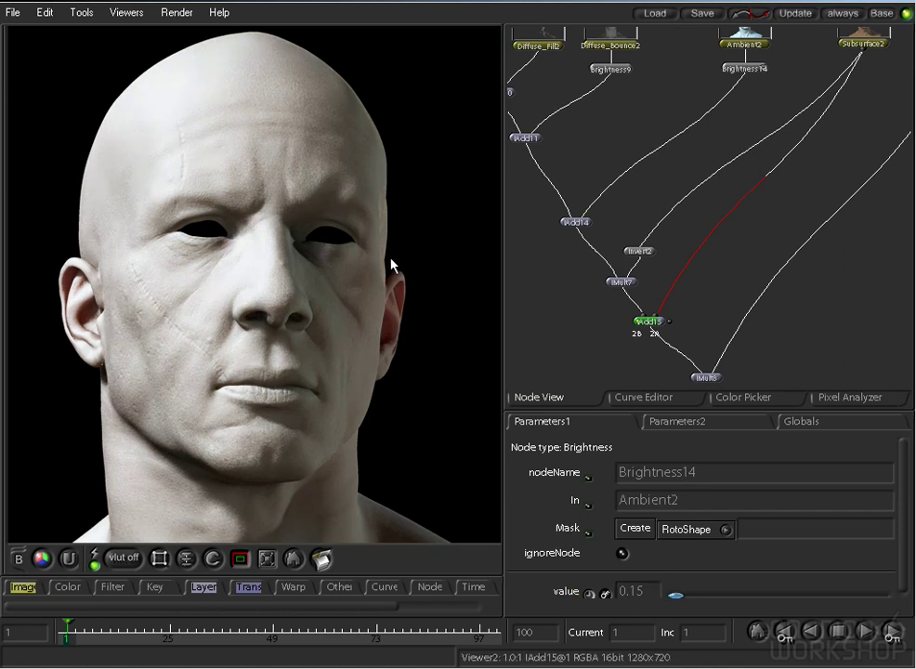
# View the color-multiplied IMult8 result, and load the final specular sum IAdd13 into the viewer
pyautogui.moveTo(638, 249); pyautogui.dragTo(625, 212, button='middle')
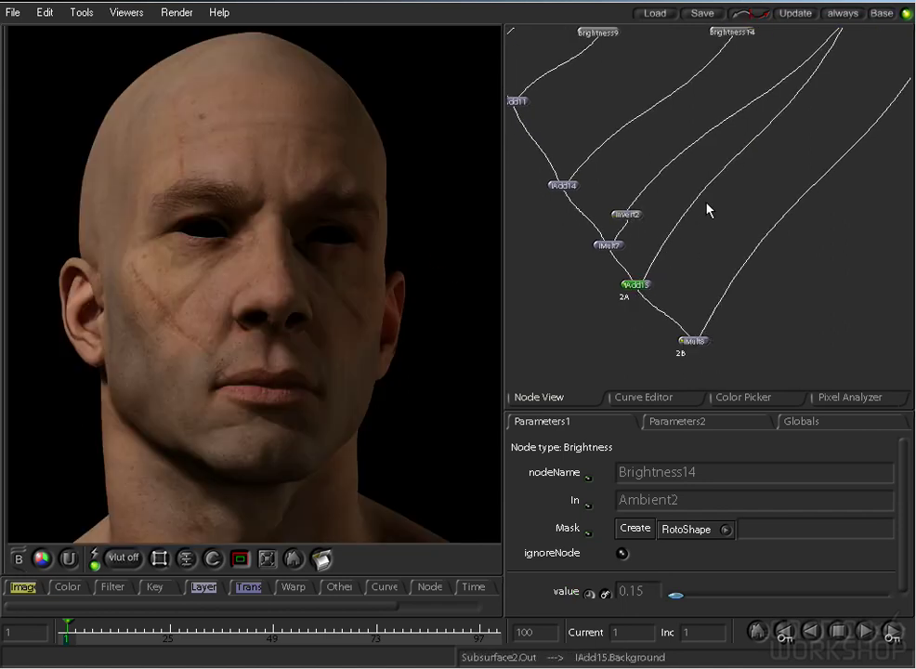
pyautogui.moveTo(729, 191); pyautogui.dragTo(654, 241, button='middle')
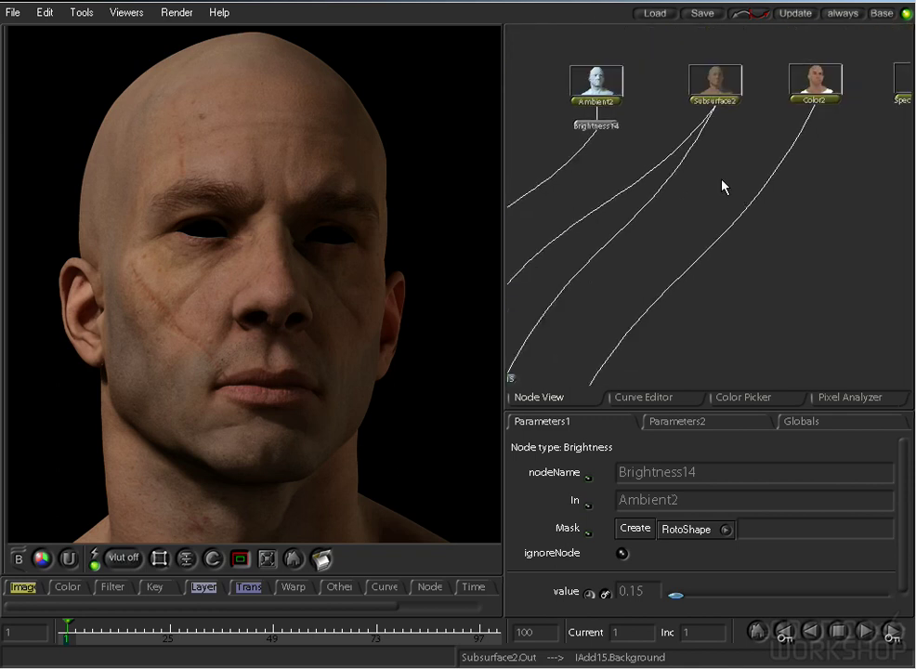
pyautogui.moveTo(823, 176); pyautogui.dragTo(683, 139, button='middle')
pyautogui.click(676, 205)
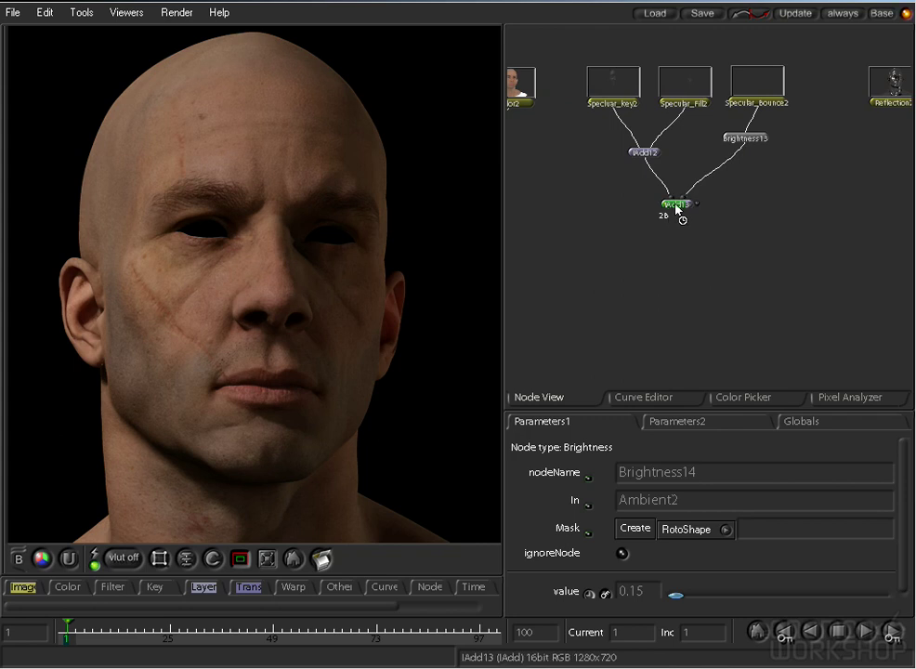
# View the Reflection2 and Control2 passes, and examine Control2's red, green and blue channels separately
pyautogui.moveTo(733, 184); pyautogui.dragTo(663, 190, button='middle')
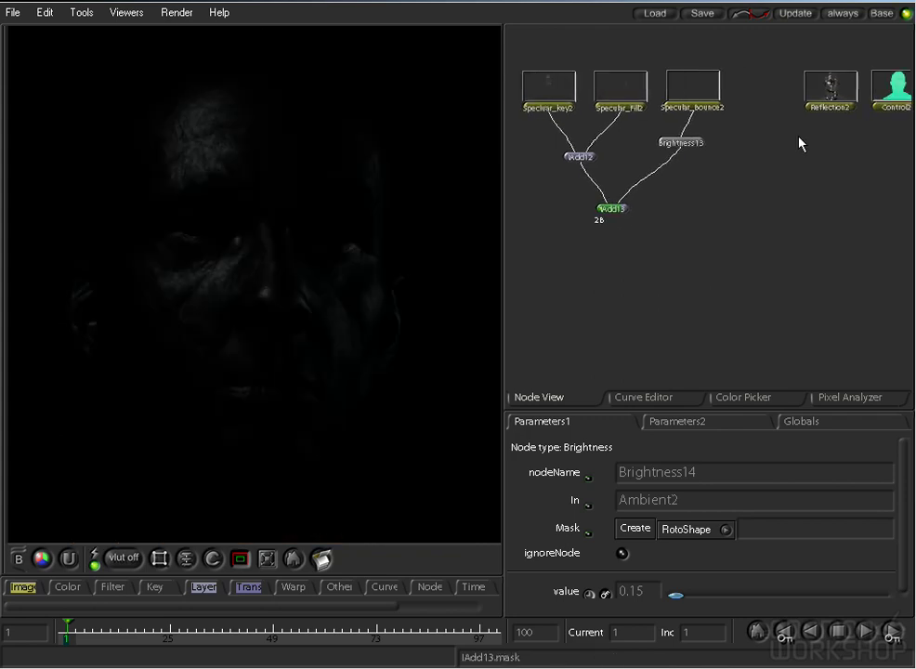
pyautogui.click(826, 97)
pyautogui.moveTo(786, 157); pyautogui.dragTo(778, 156, button='middle')
pyautogui.click(868, 104)
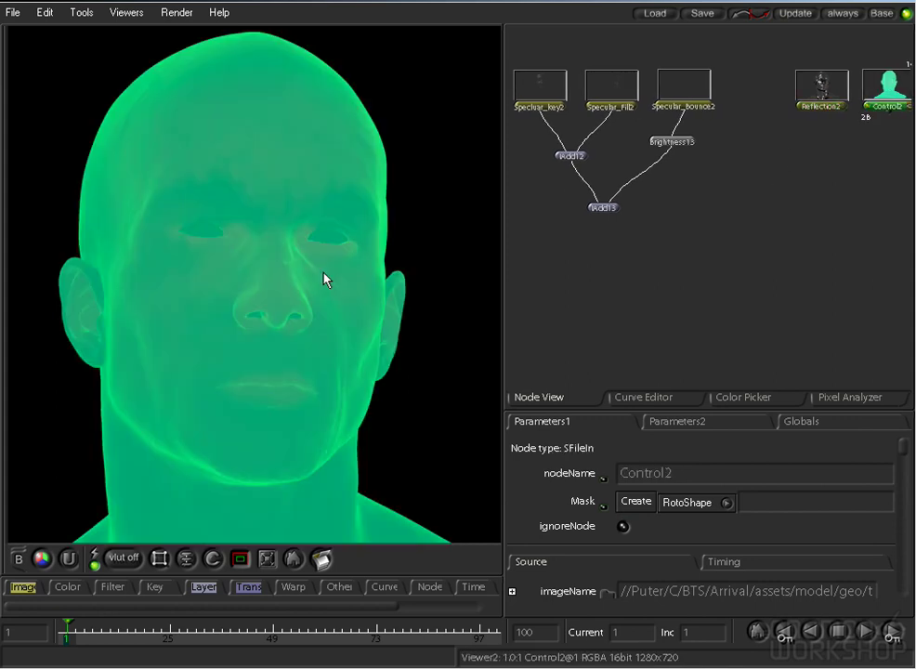
pyautogui.press('r')
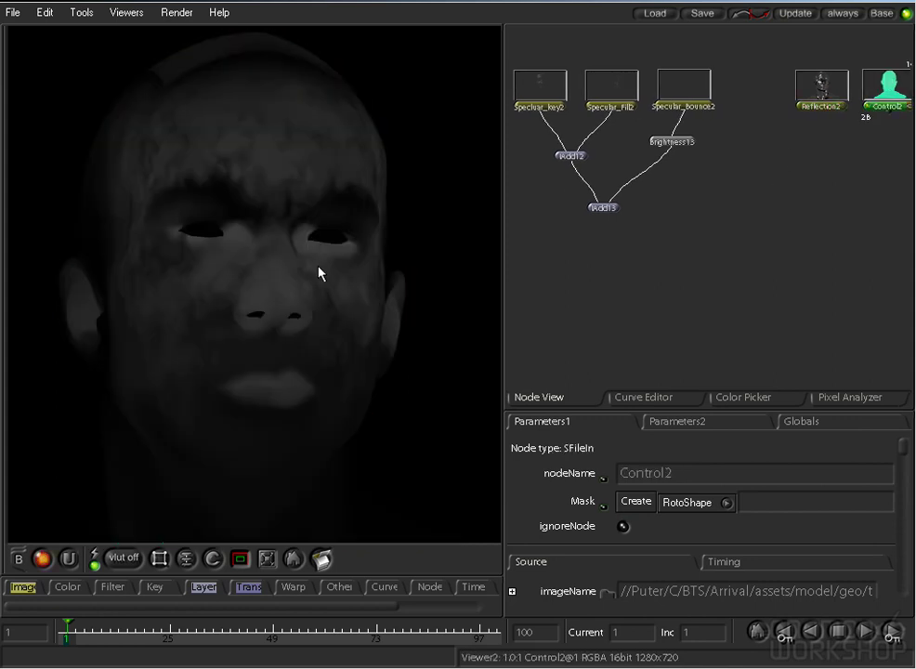
pyautogui.press('g')
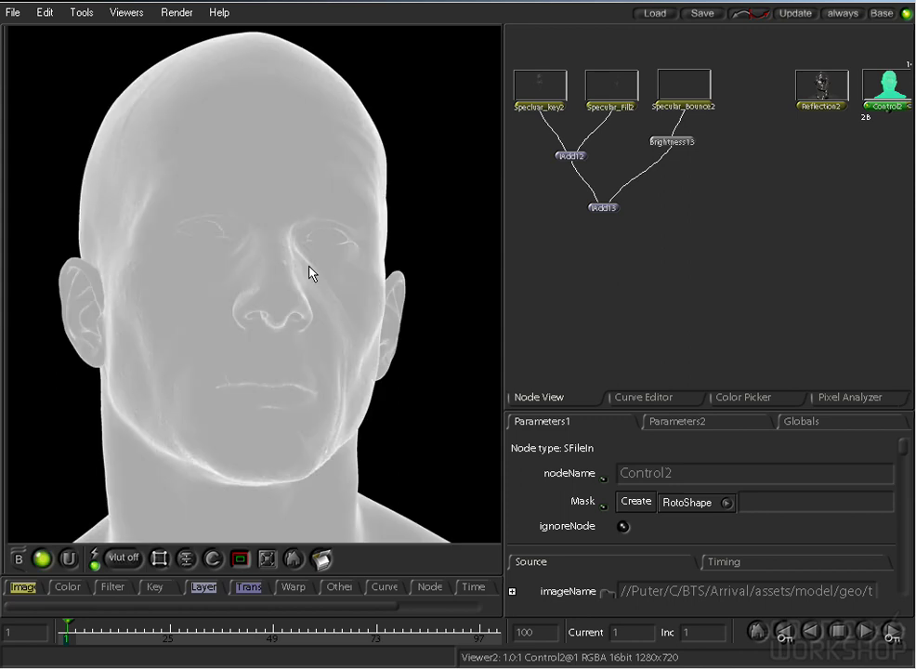
pyautogui.press('b')
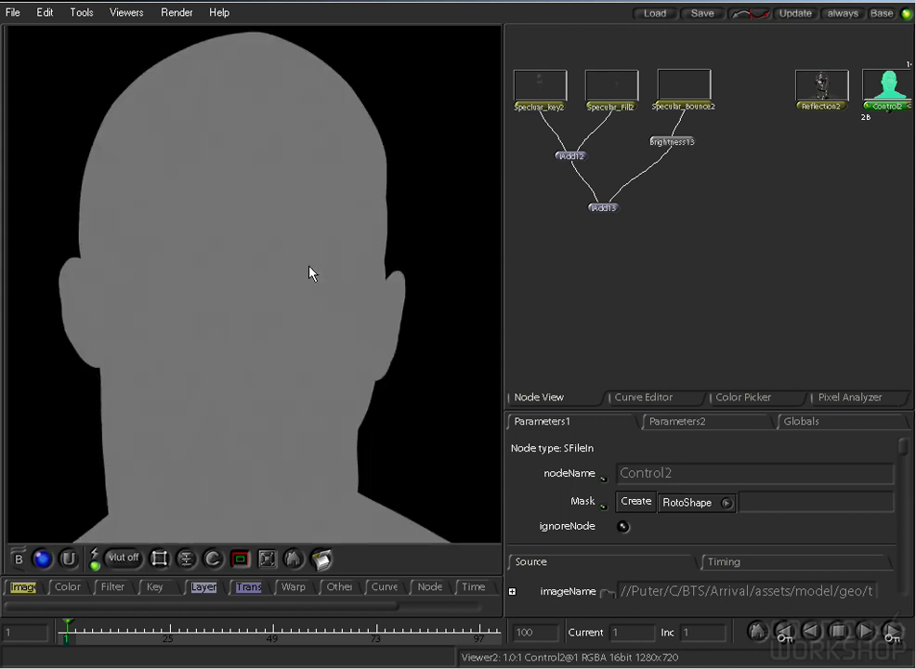
pyautogui.press('r')
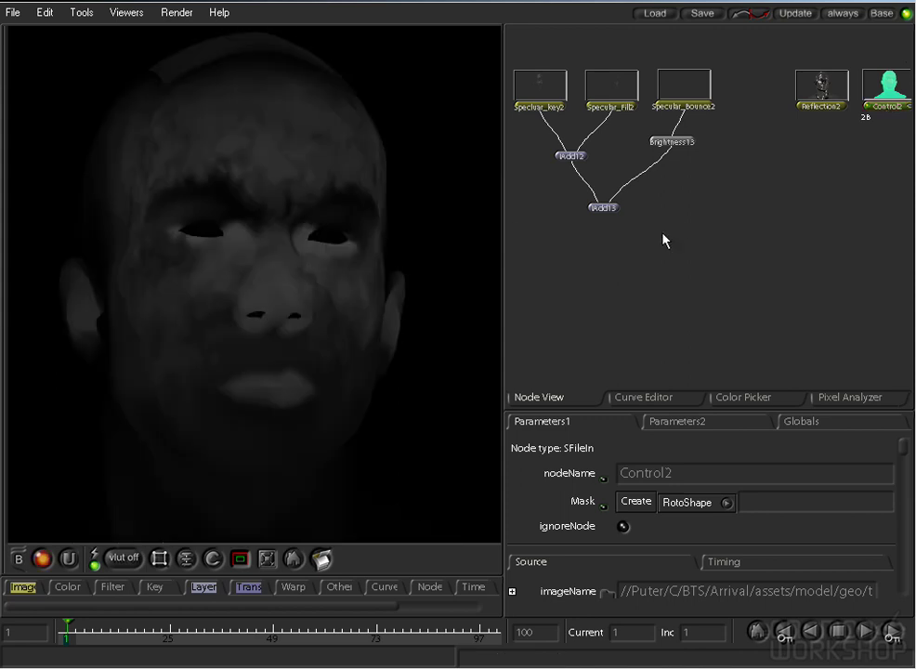
# View the specular sum IAdd13 and add an IMult node with IAdd13 as foreground and Reflection2 as background
pyautogui.doubleClick(613, 210)
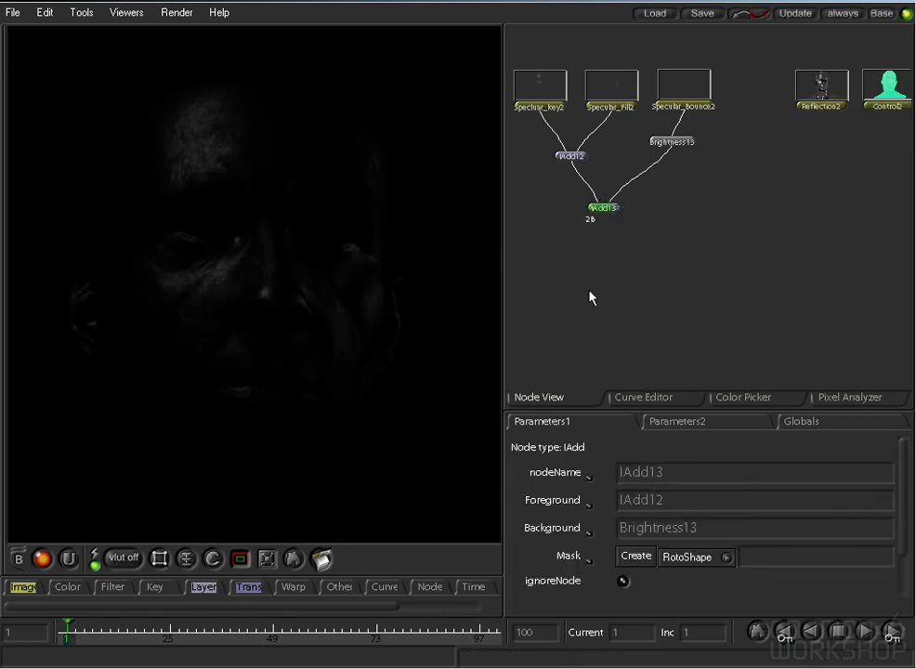
pyautogui.rightClick(204, 596)
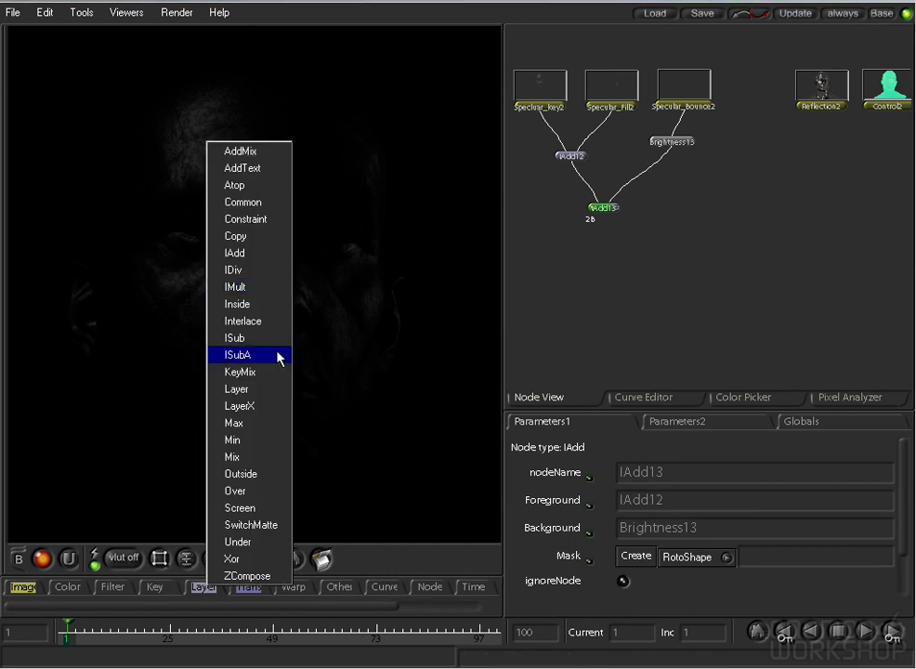
pyautogui.click(249, 288)
pyautogui.moveTo(610, 237); pyautogui.dragTo(771, 116)
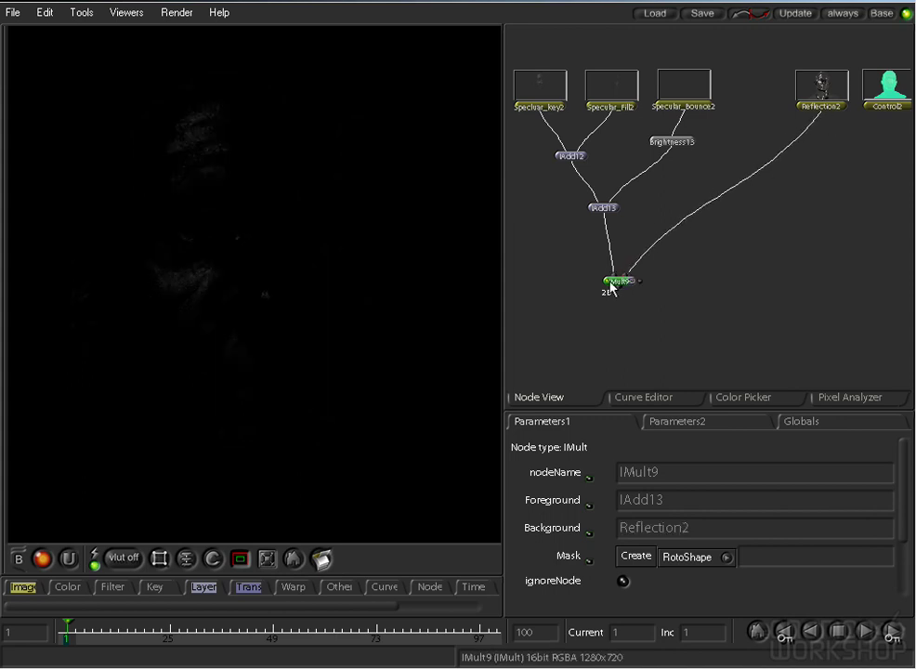
# View Reflection2, switch back to Control2 and examine its red and green channels
pyautogui.doubleClick(823, 88)
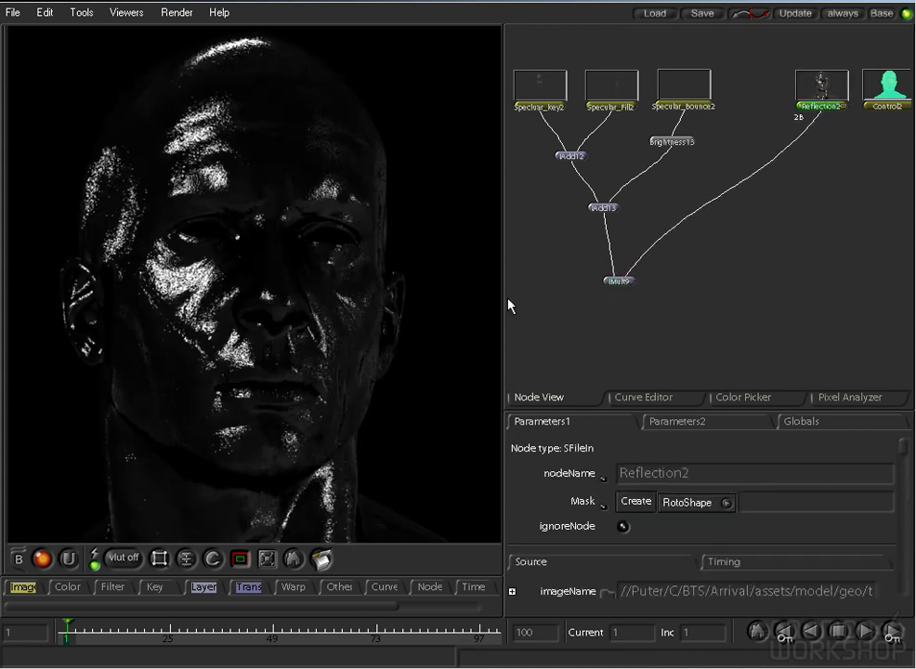
pyautogui.moveTo(754, 221); pyautogui.dragTo(695, 204, button='middle')
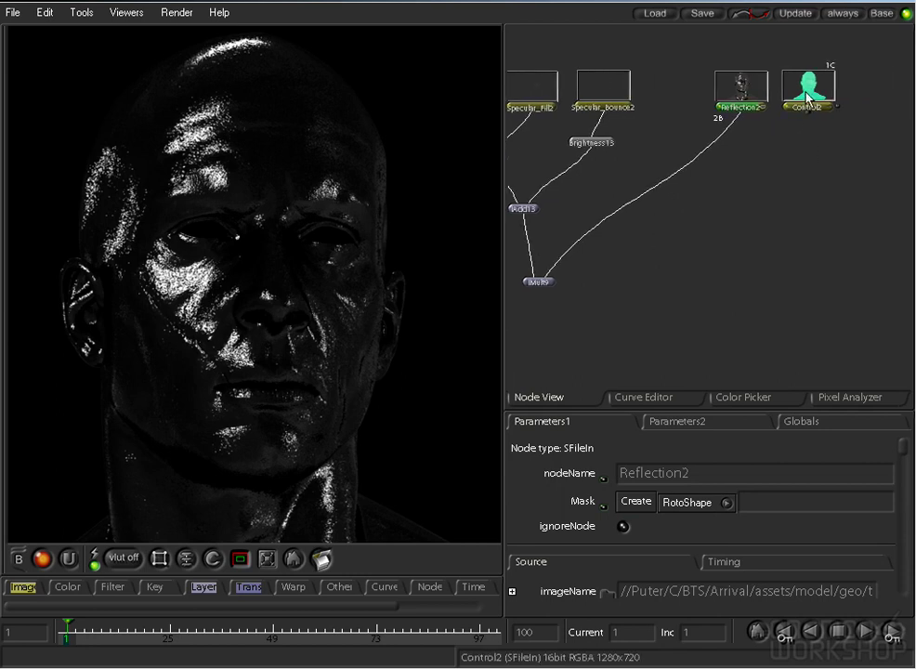
pyautogui.doubleClick(806, 98)
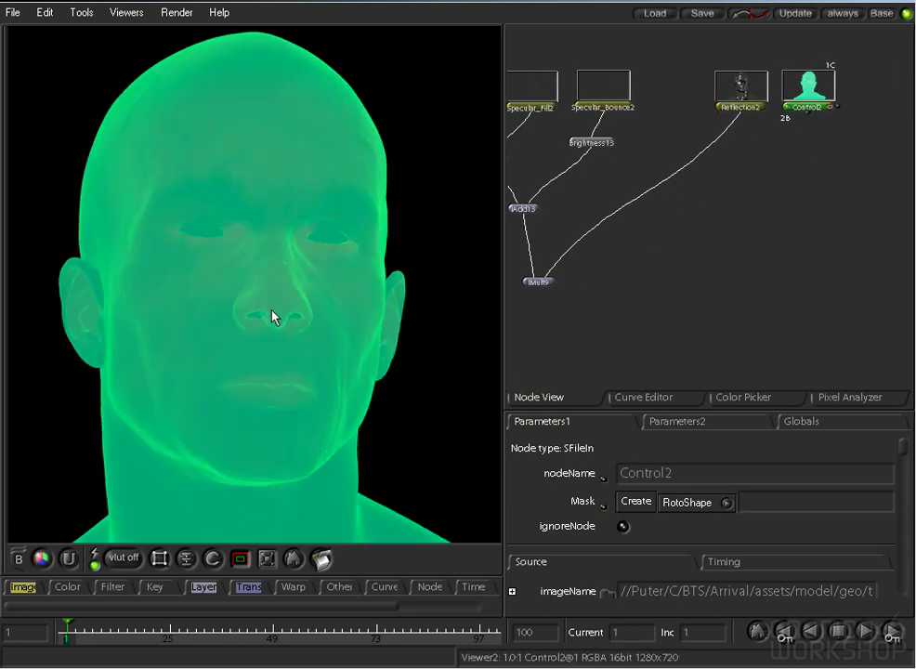
pyautogui.press('-')
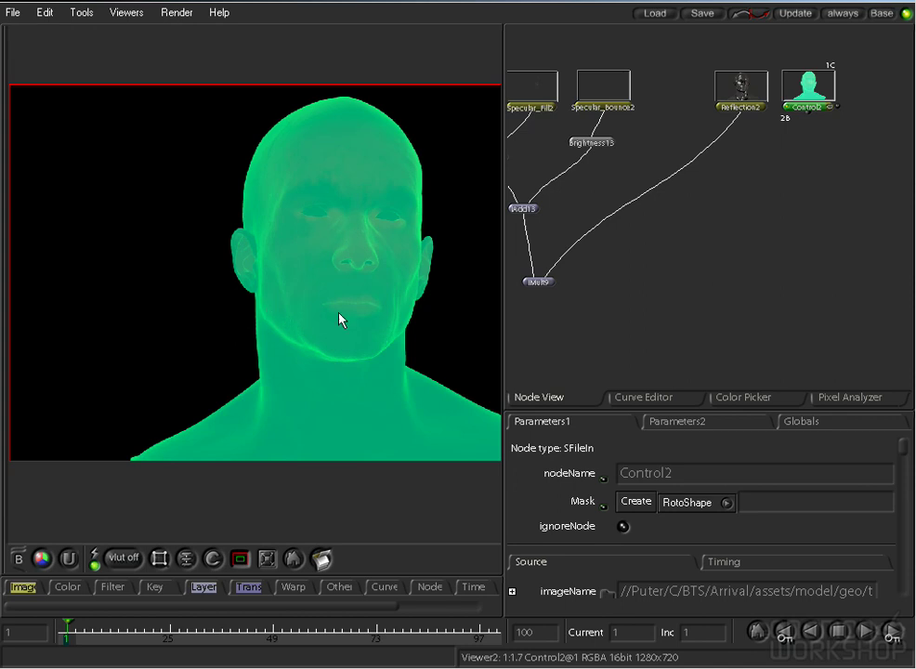
pyautogui.click(293, 558)
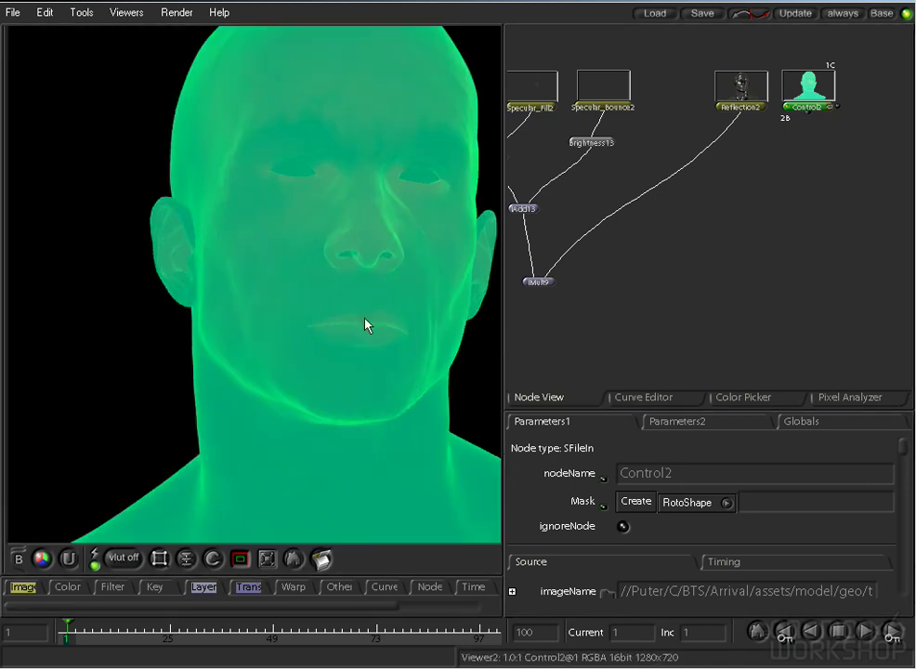
pyautogui.press('r')
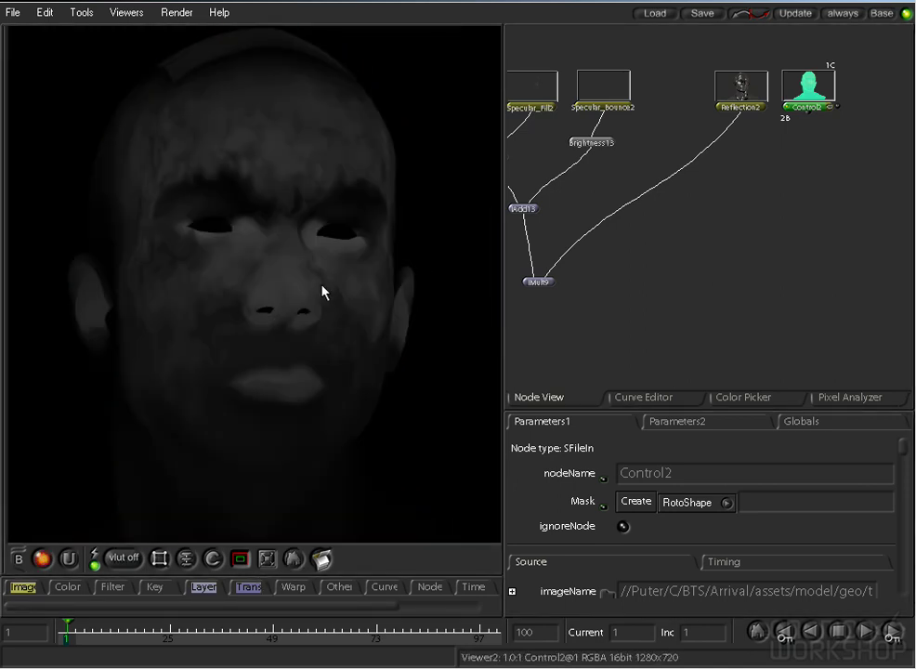
pyautogui.press('g')
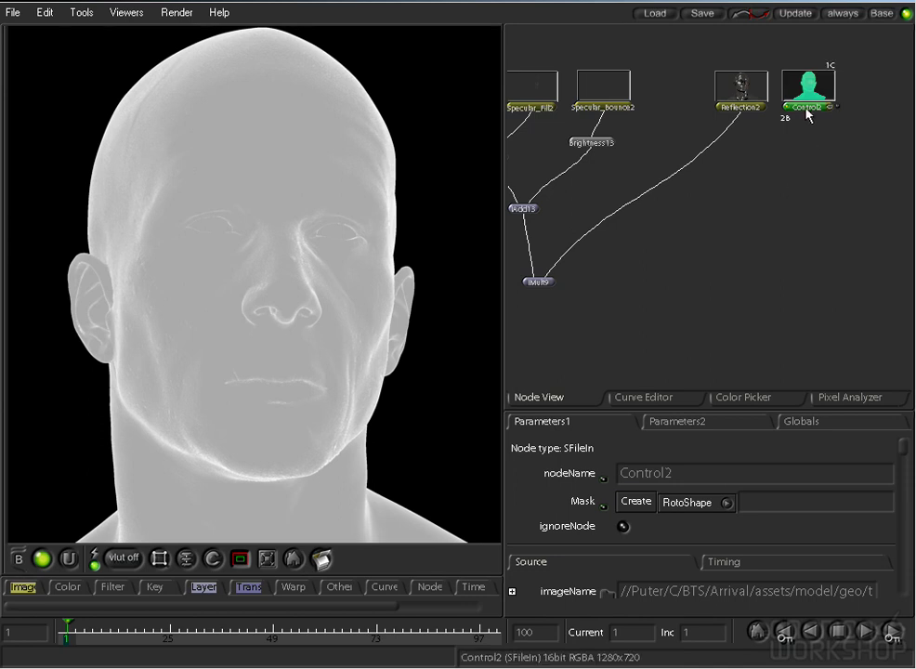
# Add a Reorder node below Control2 and set its channels to gggn
pyautogui.rightClick(77, 592)
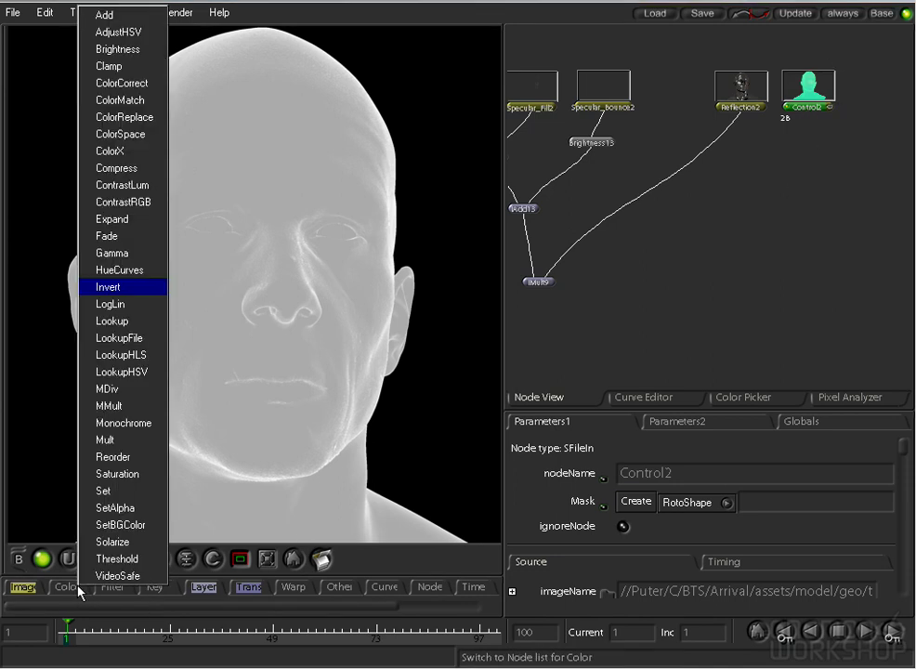
pyautogui.click(105, 459)
pyautogui.click(658, 595)
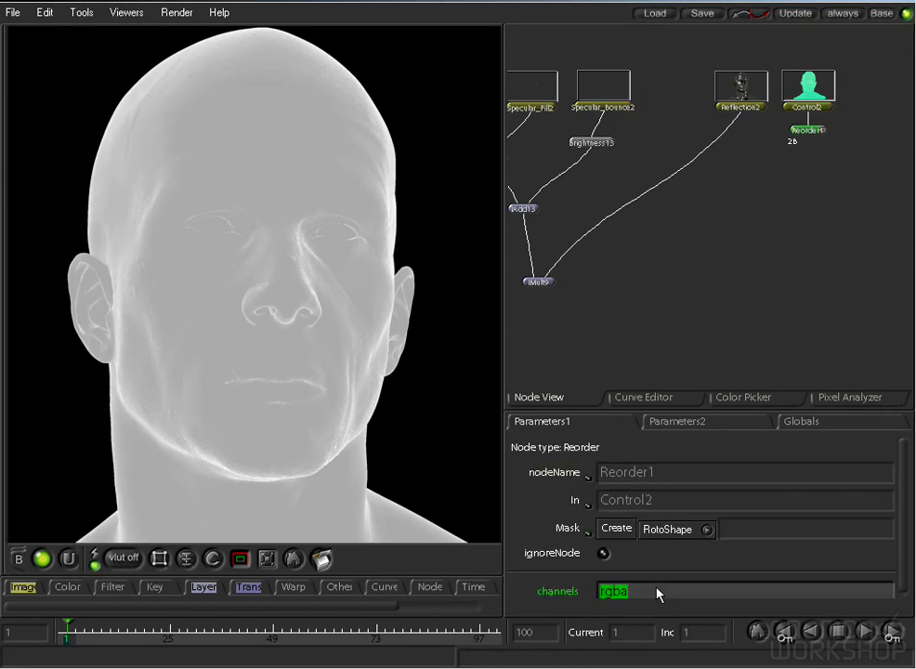
pyautogui.write('gggr')
pyautogui.press('Return')
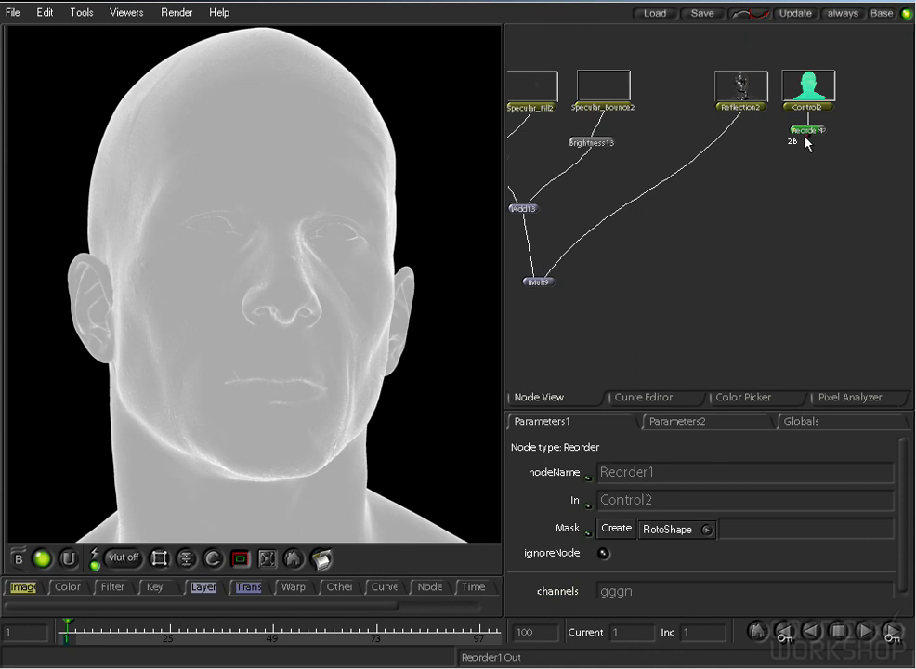
# Add a Gamma node below Reorder1 and set its rGamma to 0.15
pyautogui.rightClick(77, 595)
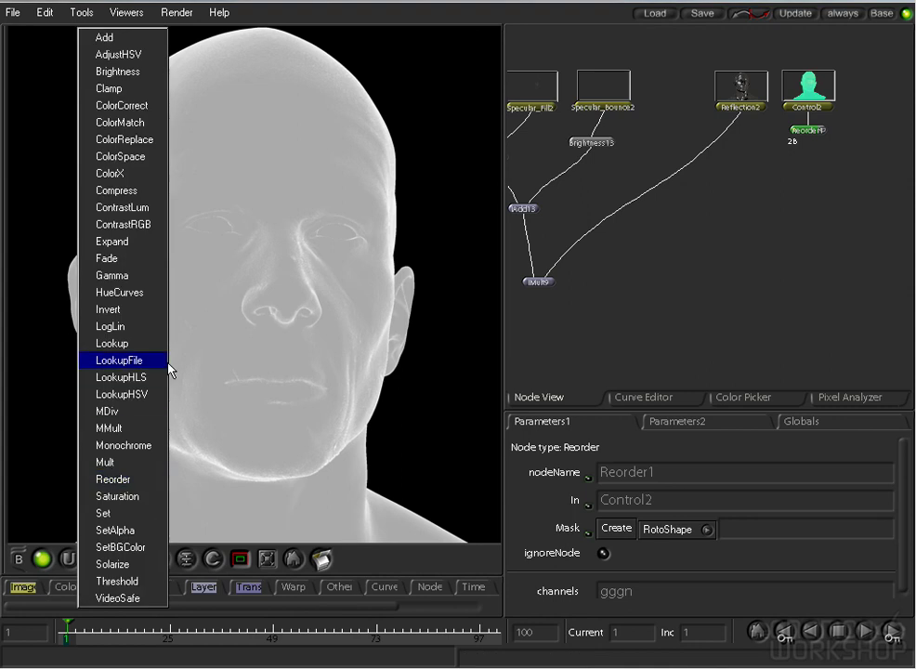
pyautogui.click(130, 275)
pyautogui.moveTo(713, 596); pyautogui.dragTo(672, 597)
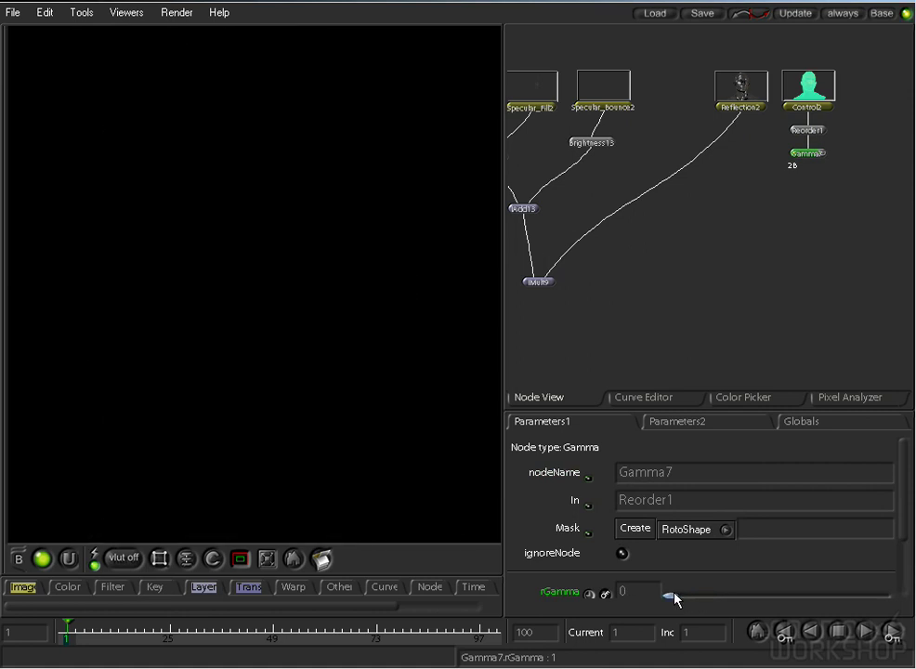
pyautogui.moveTo(674, 592); pyautogui.dragTo(678, 593)
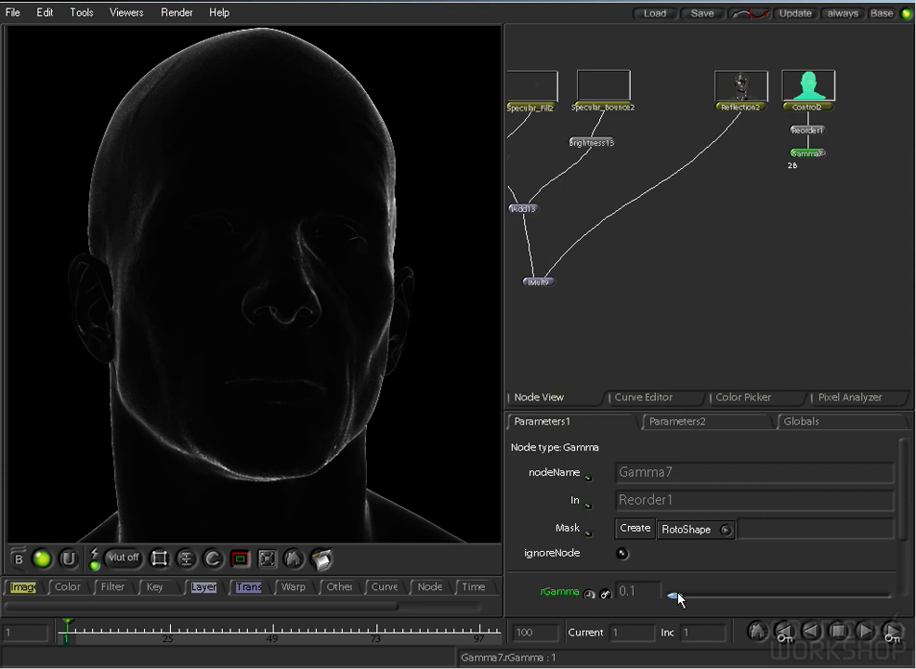
pyautogui.moveTo(684, 599); pyautogui.dragTo(684, 599)
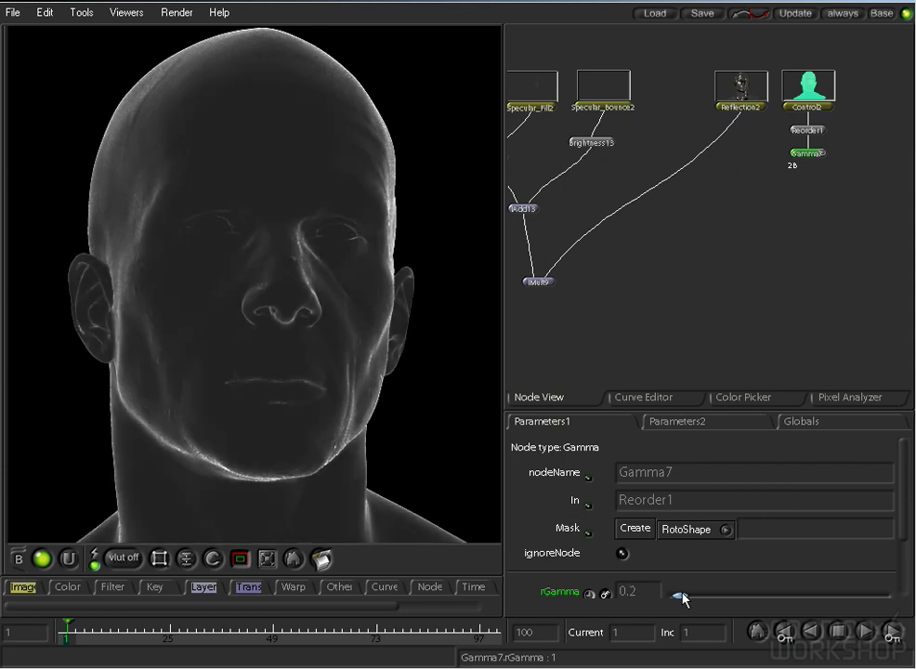
pyautogui.click(654, 598)
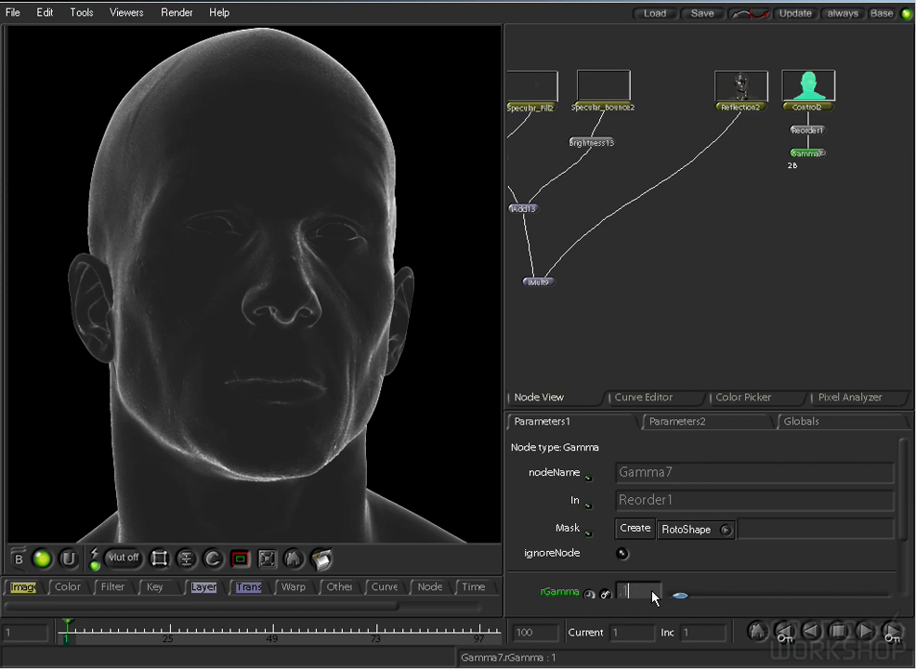
pyautogui.press('Return')
pyautogui.click(653, 592)
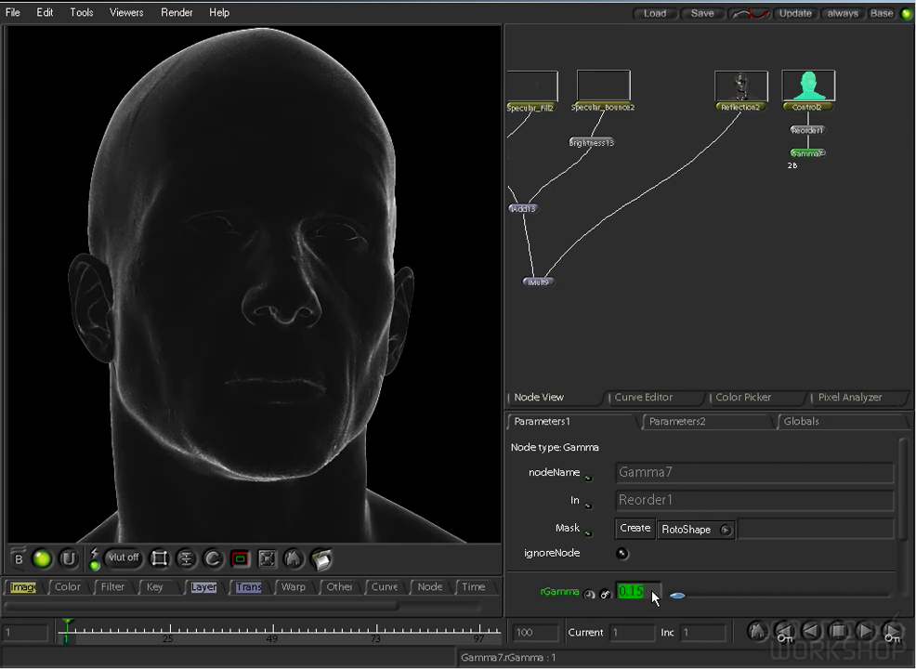
pyautogui.click(800, 202)
# Return the viewer to full color and add a Brightness node below Gamma7 with a value of 0.5
pyautogui.click(805, 154)
pyautogui.press('a')
pyautogui.press('c')
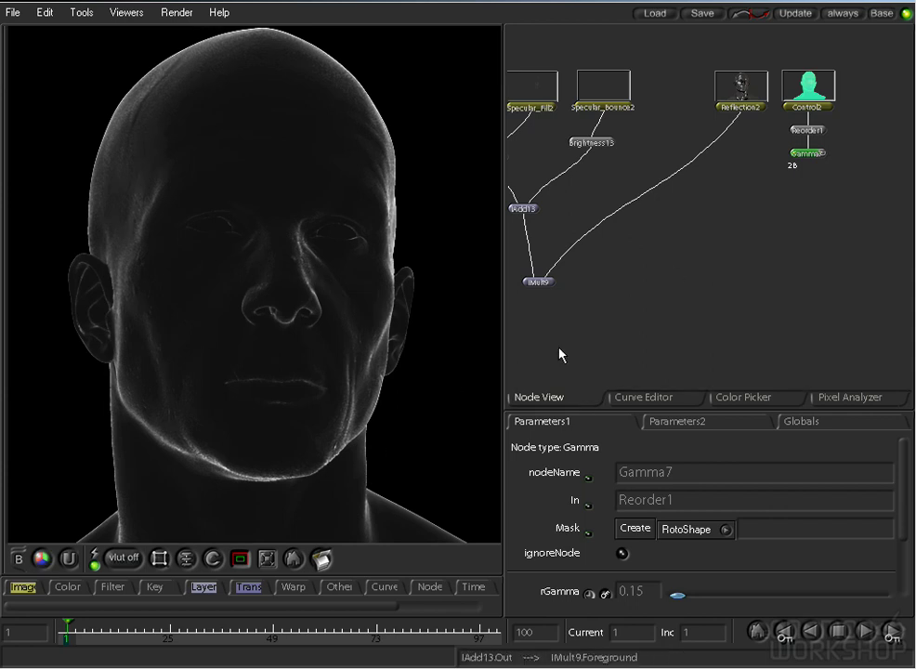
pyautogui.rightClick(79, 586)
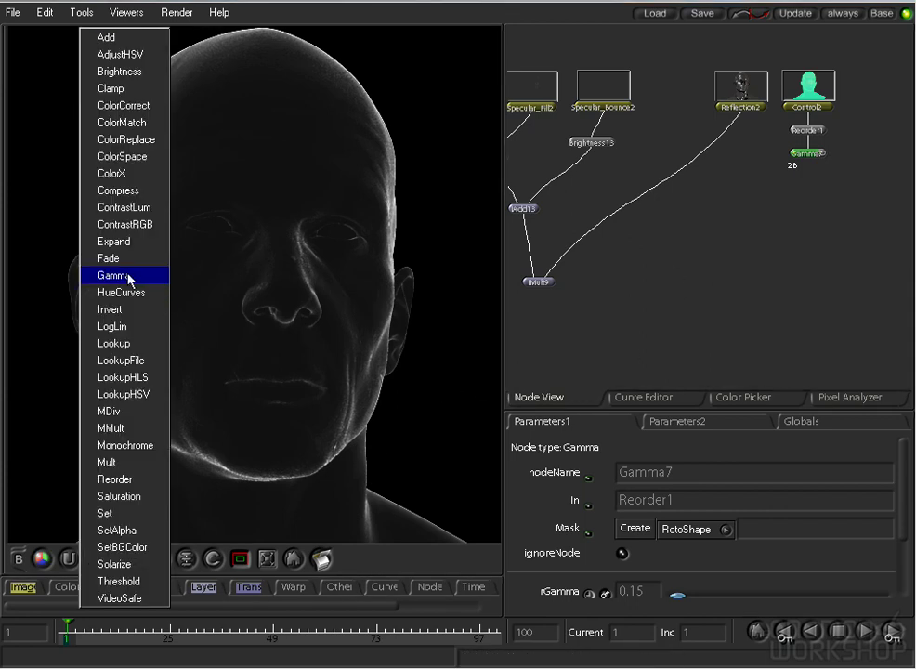
pyautogui.click(128, 74)
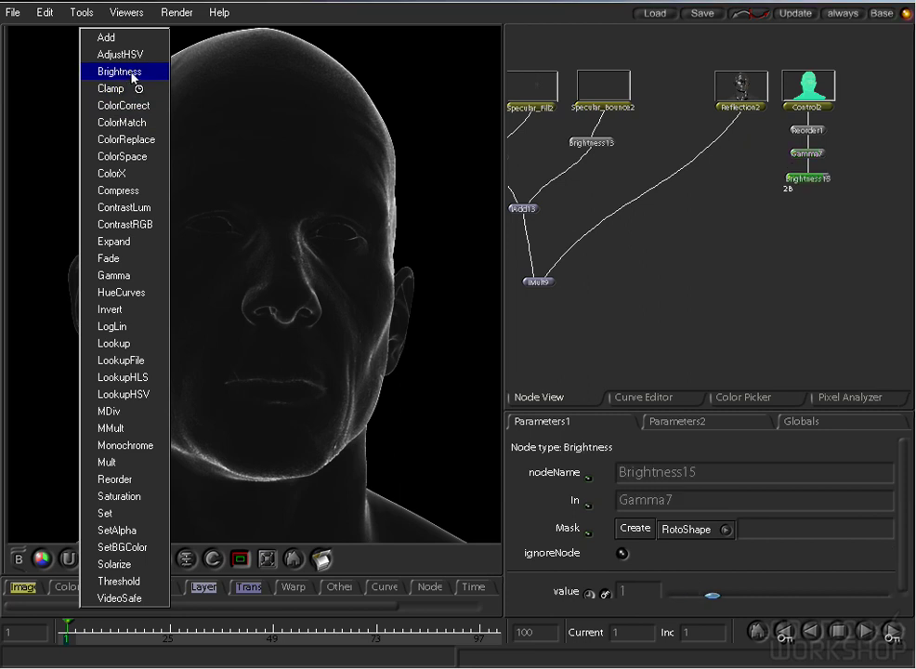
pyautogui.click(661, 595)
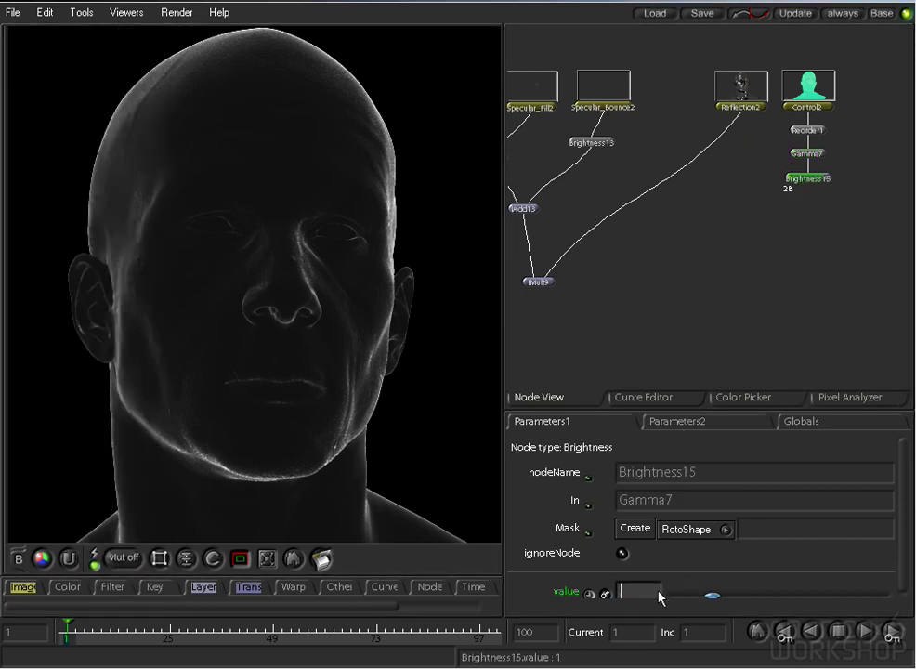
pyautogui.write('0.5')
pyautogui.press('Return')
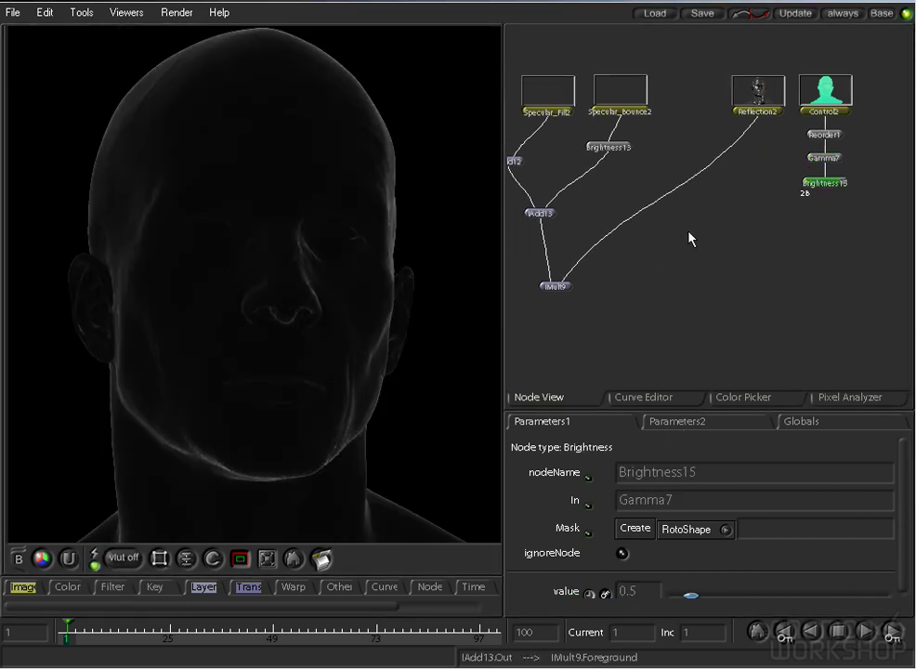
# View Reflection2 and insert an IMult node between it and IMult9, with Brightness15 as the new node's background
pyautogui.click(762, 77)
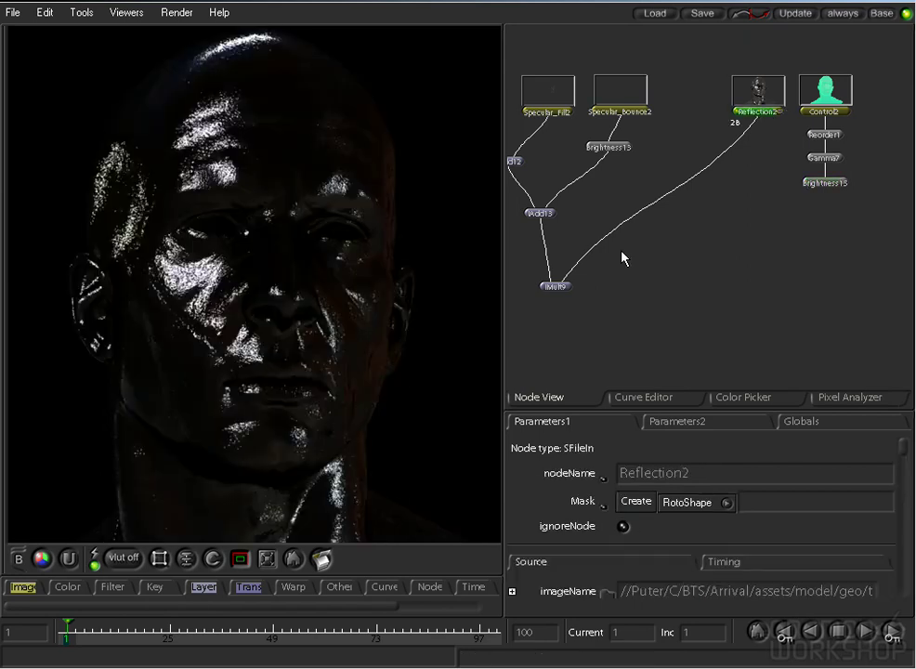
pyautogui.rightClick(205, 588)
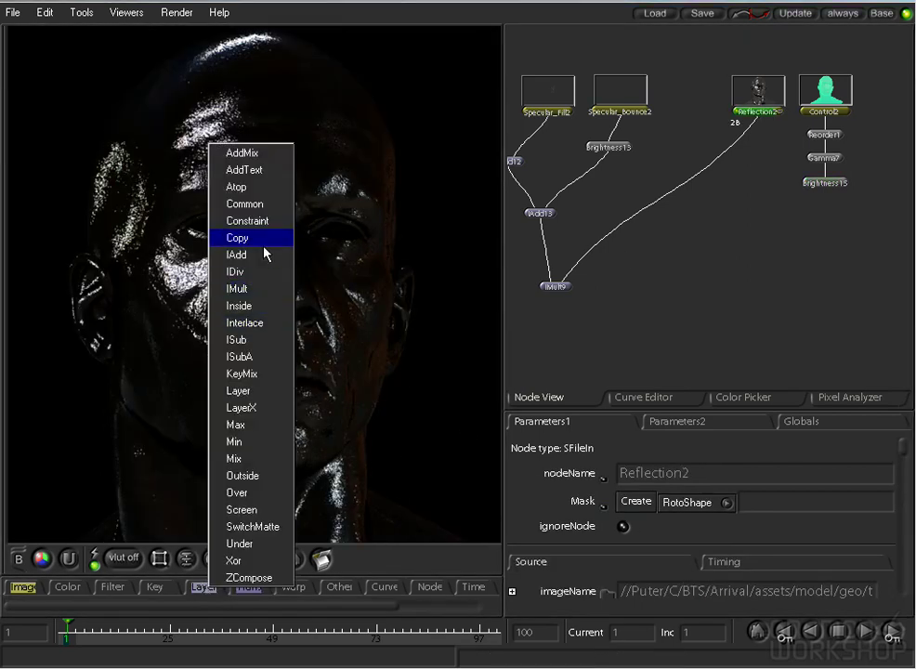
pyautogui.click(249, 289)
pyautogui.moveTo(760, 135); pyautogui.dragTo(789, 230)
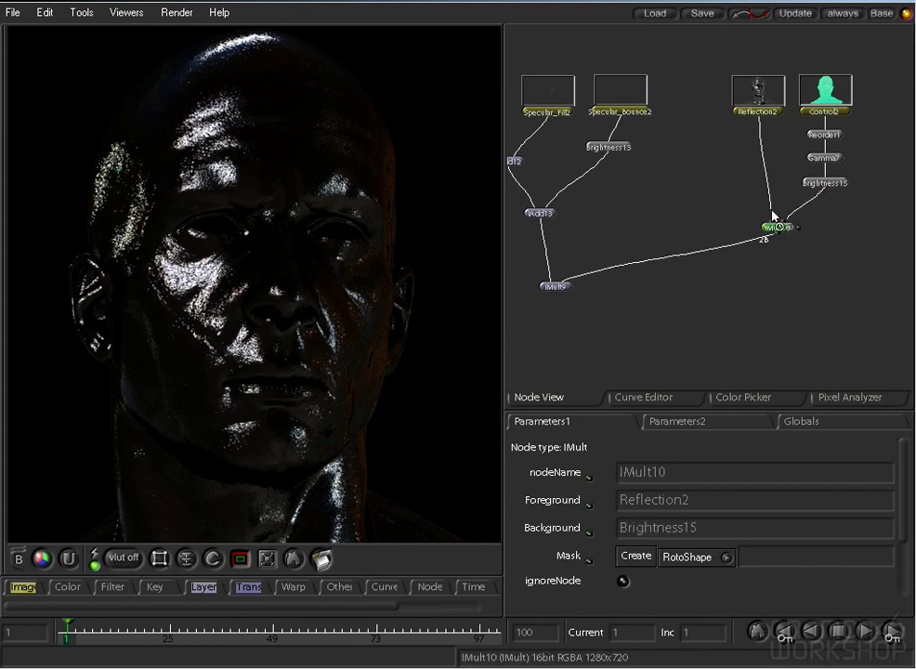
# View the specular-reflection product IMult9 and move the node closer to the Reflection2 branch
pyautogui.click(542, 284)
pyautogui.moveTo(596, 237); pyautogui.dragTo(669, 184, button='middle')
pyautogui.moveTo(640, 252); pyautogui.dragTo(699, 290)
# Add an IAdd node below IMult8 with IMult9 as its background, and place it beneath both branches
pyautogui.moveTo(662, 234); pyautogui.dragTo(727, 181, button='middle')
pyautogui.keyDown('ctrl'); pyautogui.moveTo(727, 180); pyautogui.dragTo(604, 195, button='middle'); pyautogui.keyUp('ctrl')
pyautogui.moveTo(653, 213); pyautogui.dragTo(596, 181, button='middle')
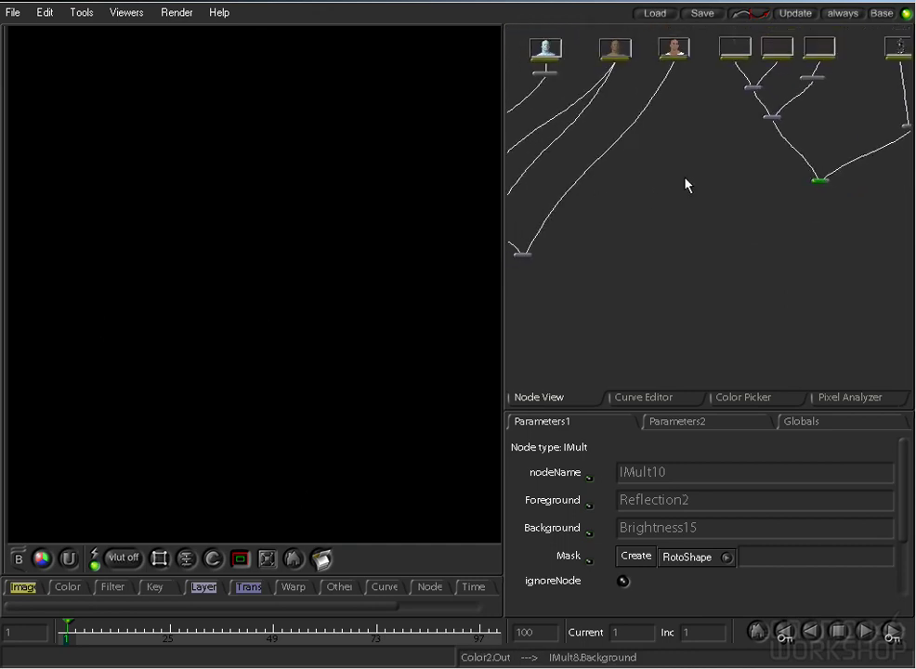
pyautogui.click(524, 256)
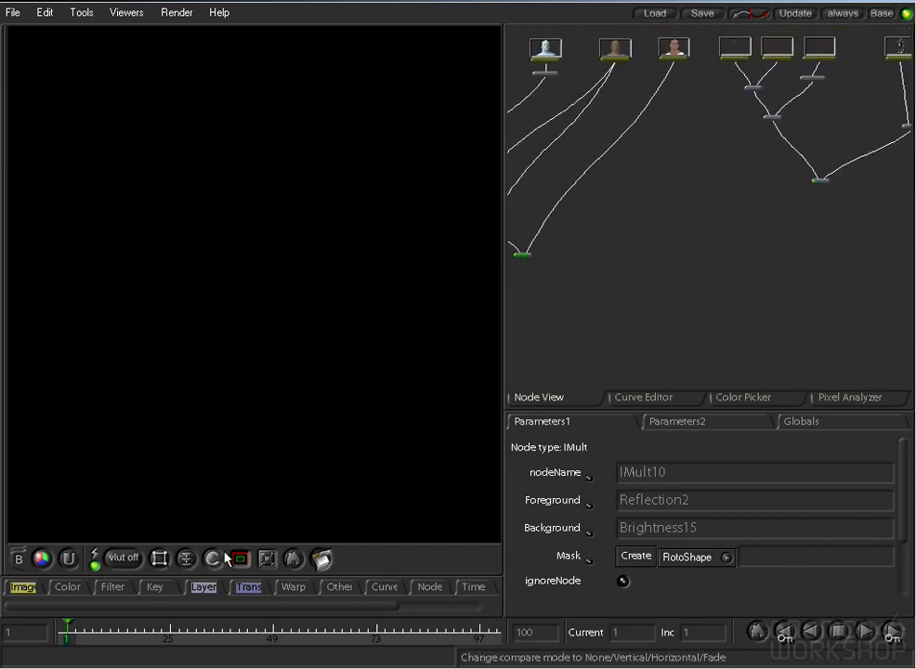
pyautogui.rightClick(206, 588)
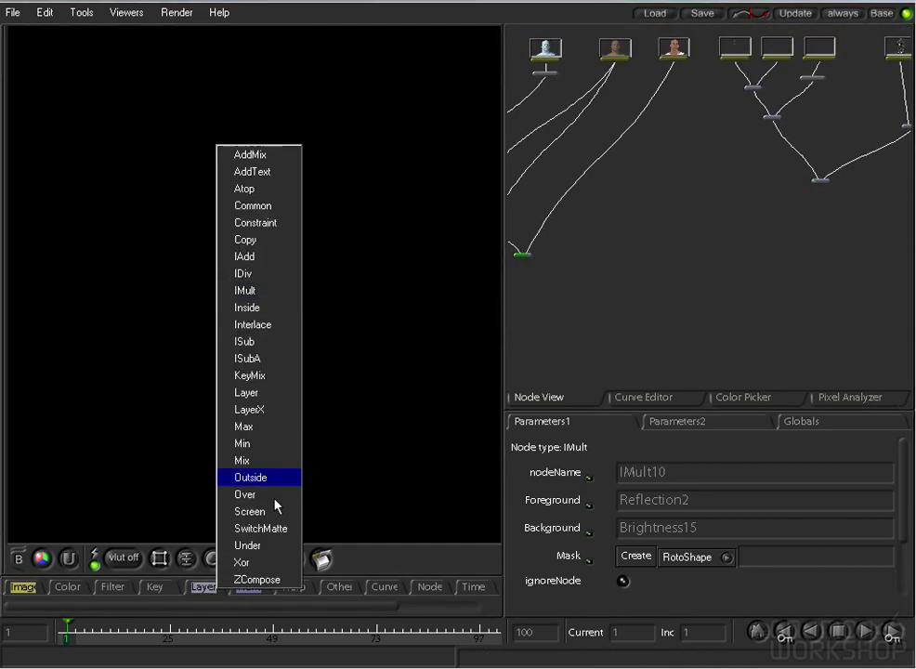
pyautogui.click(276, 264)
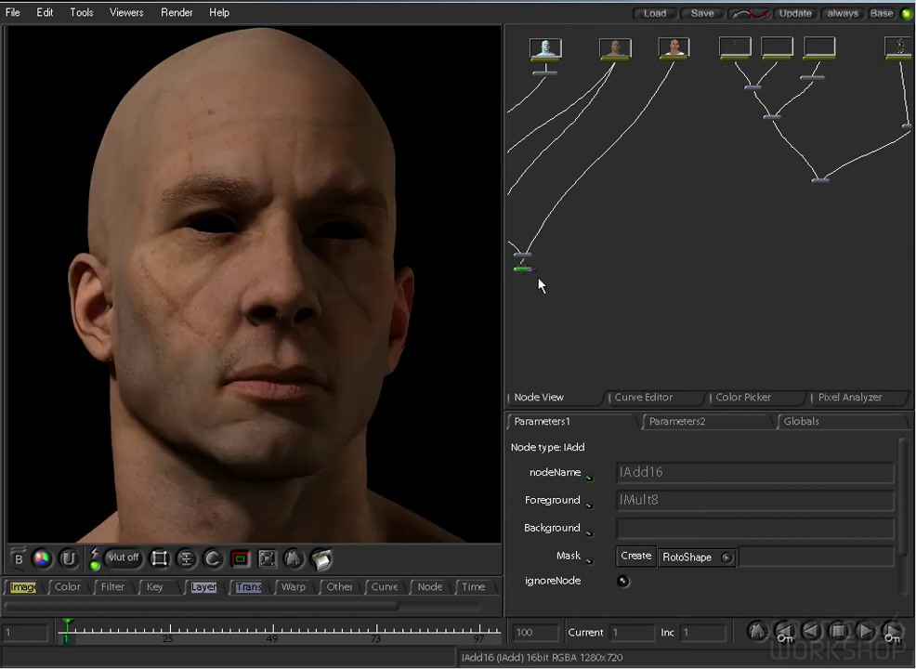
pyautogui.moveTo(528, 273); pyautogui.dragTo(822, 186)
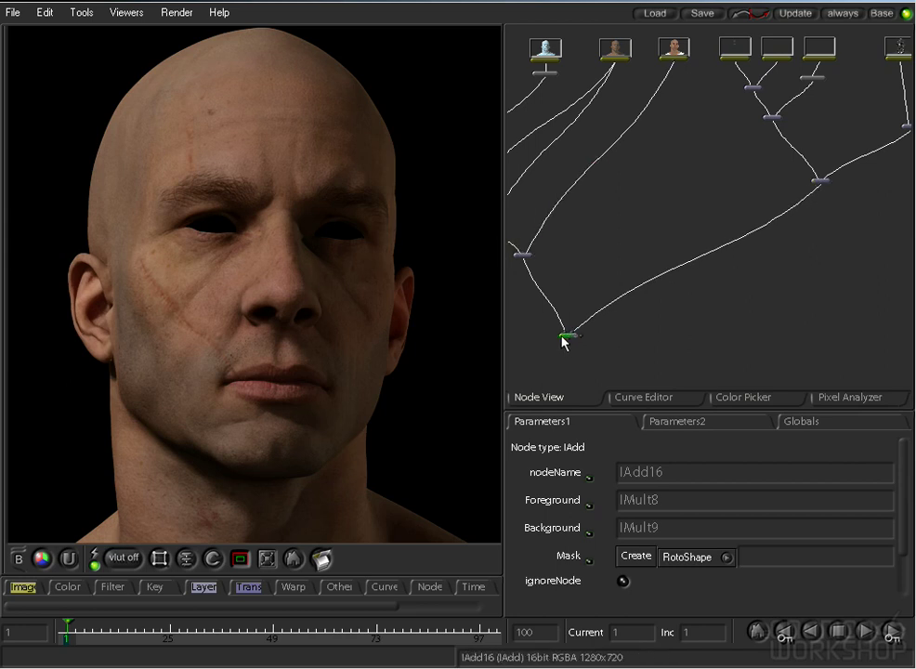
# View the specular product IMult9 and the specular sum IAdd13 that feeds it
pyautogui.moveTo(705, 210); pyautogui.dragTo(592, 248, button='middle')
pyautogui.keyDown('ctrl'); pyautogui.moveTo(722, 241); pyautogui.dragTo(770, 223, button='middle'); pyautogui.keyUp('ctrl')
pyautogui.keyDown('ctrl'); pyautogui.moveTo(317, 198); pyautogui.dragTo(519, 238, button='middle'); pyautogui.keyUp('ctrl')
pyautogui.click(736, 224)
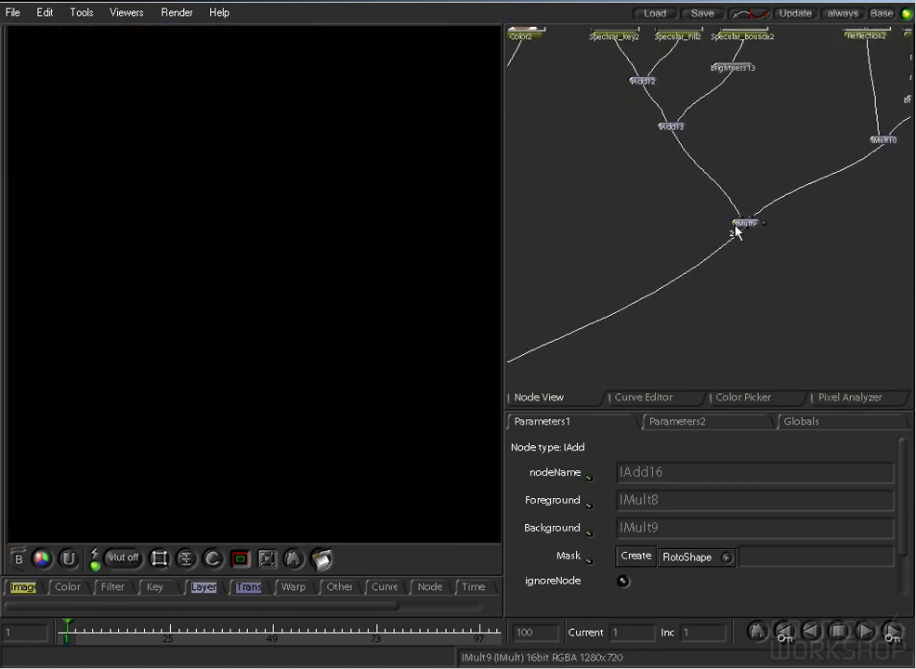
pyautogui.moveTo(680, 182); pyautogui.dragTo(712, 272, button='middle')
pyautogui.click(703, 218)
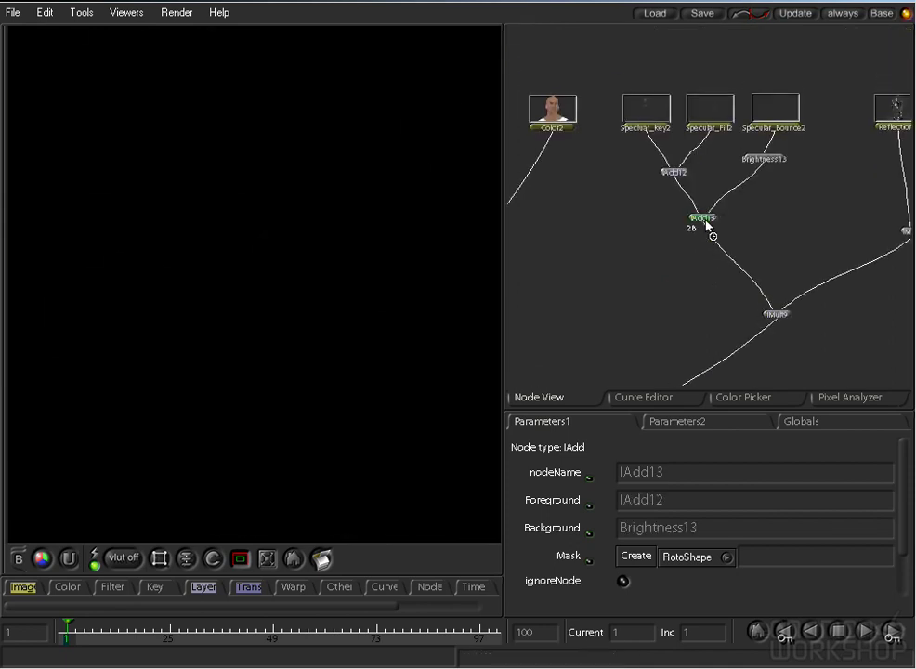
# Rewire the background input of IMult9 from IMult10 to Reorder1 and view IMult9
pyautogui.moveTo(824, 289); pyautogui.dragTo(758, 281, button='middle')
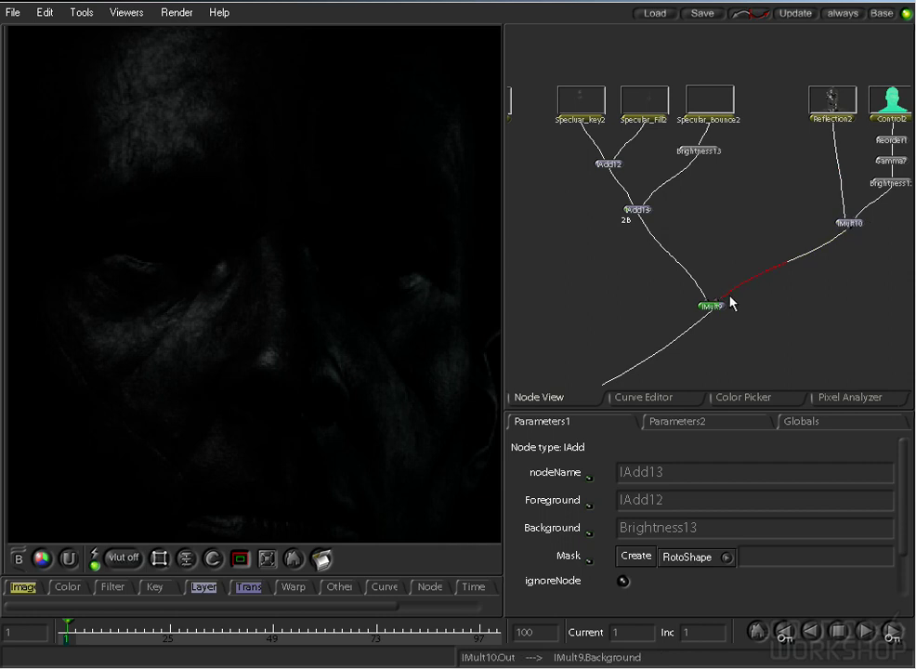
pyautogui.moveTo(741, 257); pyautogui.dragTo(680, 258, button='middle')
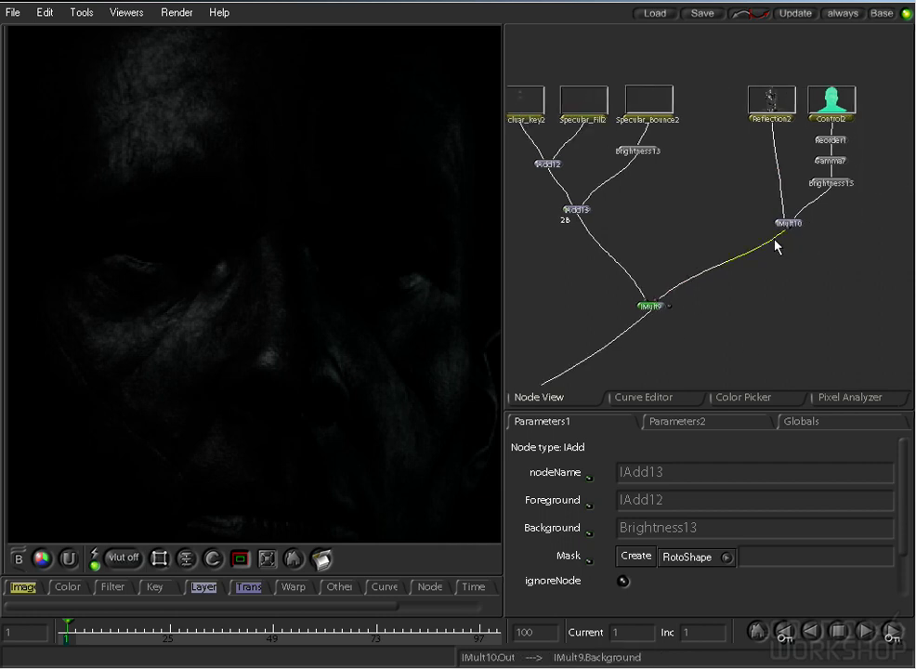
pyautogui.moveTo(776, 243); pyautogui.dragTo(833, 151)
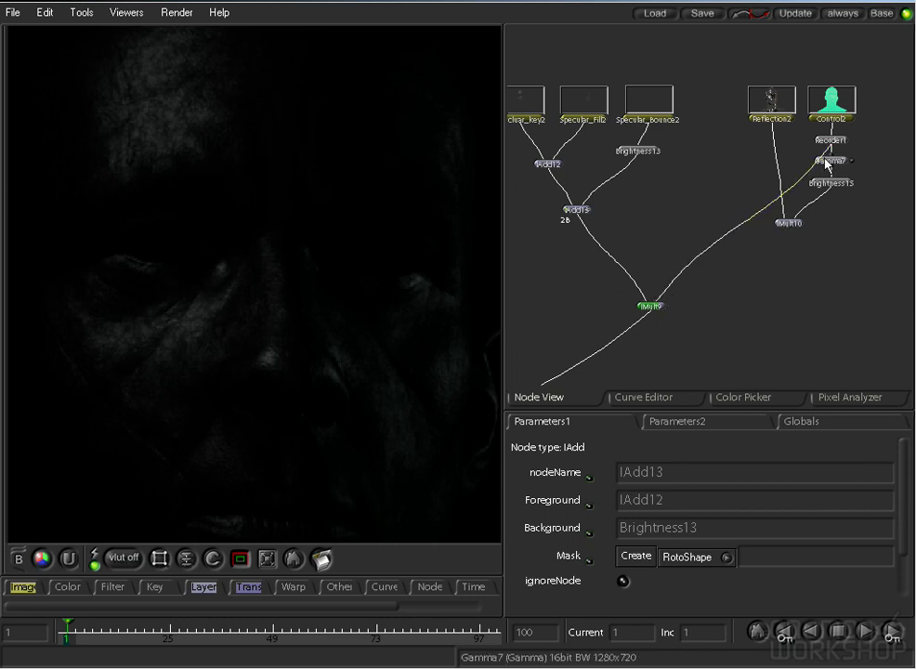
pyautogui.doubleClick(646, 307)
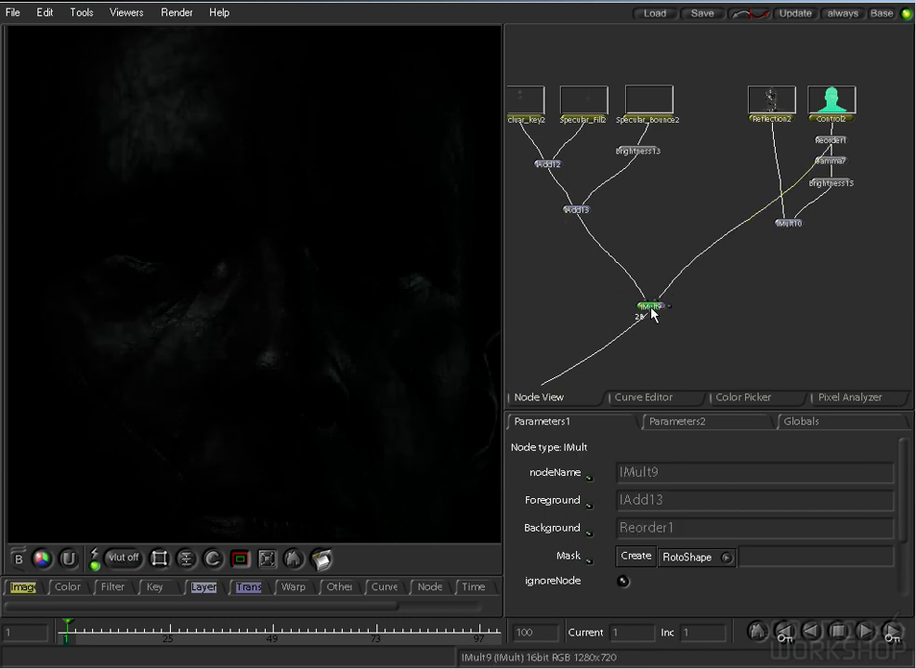
# Insert an IAdd node after IMult9 with IMult10 as its background to add the reflection to the specular
pyautogui.rightClick(203, 587)
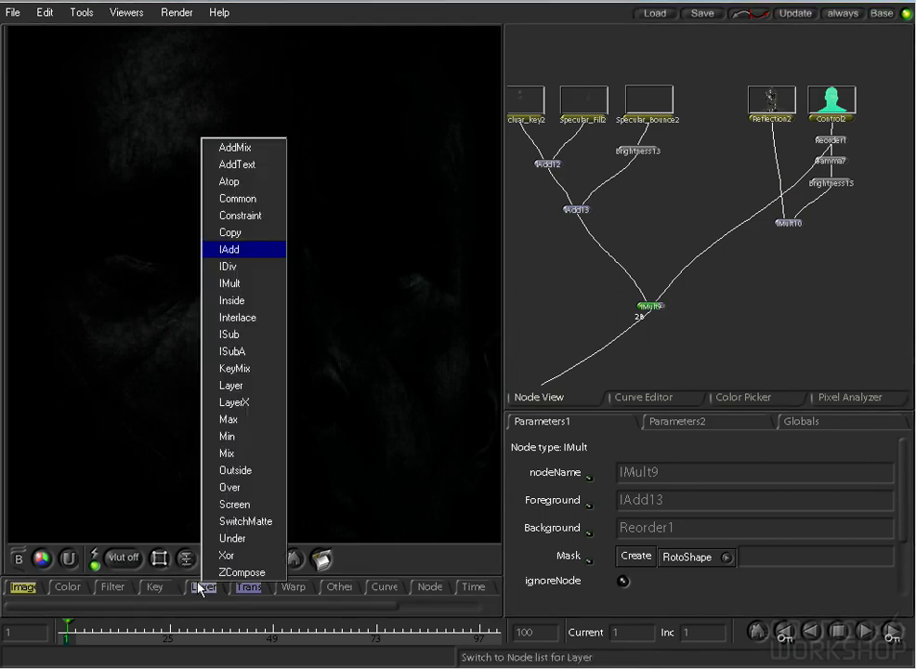
pyautogui.click(227, 249)
pyautogui.moveTo(662, 321); pyautogui.dragTo(788, 225)
pyautogui.moveTo(634, 298); pyautogui.dragTo(714, 220, button='middle')
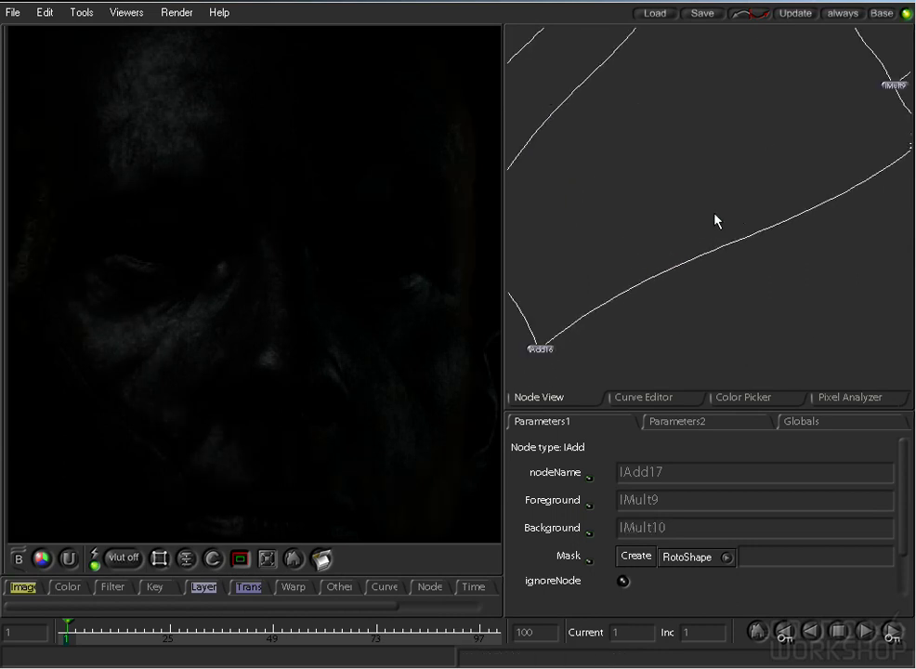
# View the combined result IAdd16, examine the head up close and at full frame, and reset the viewer framing
pyautogui.moveTo(592, 299); pyautogui.dragTo(700, 253, button='middle')
pyautogui.click(637, 302)
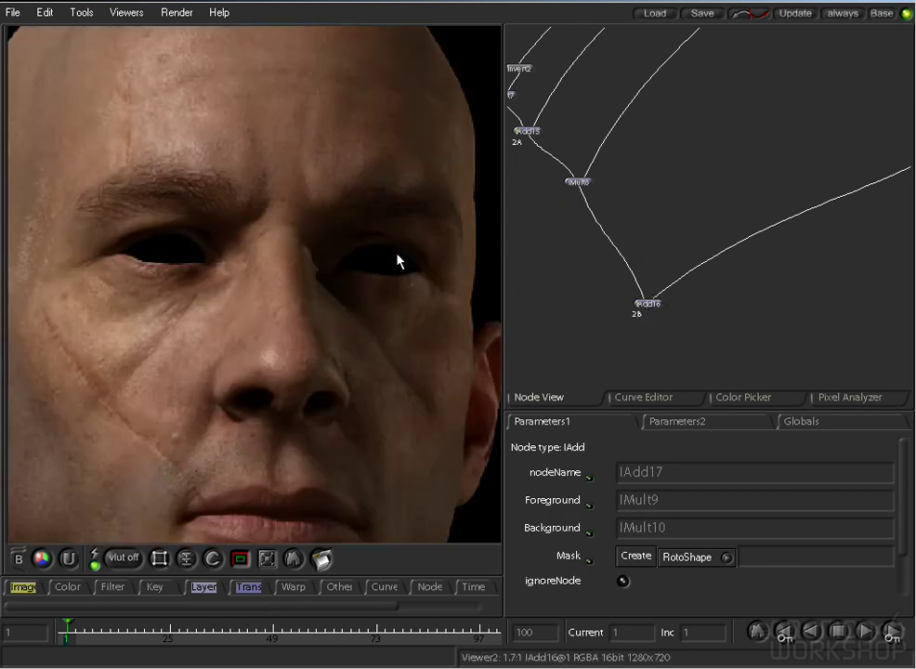
pyautogui.moveTo(346, 260); pyautogui.dragTo(191, 243, button='middle')
pyautogui.moveTo(318, 243); pyautogui.dragTo(288, 251, button='middle')
pyautogui.keyDown('ctrl'); pyautogui.moveTo(364, 252); pyautogui.dragTo(236, 223, button='middle'); pyautogui.keyUp('ctrl')
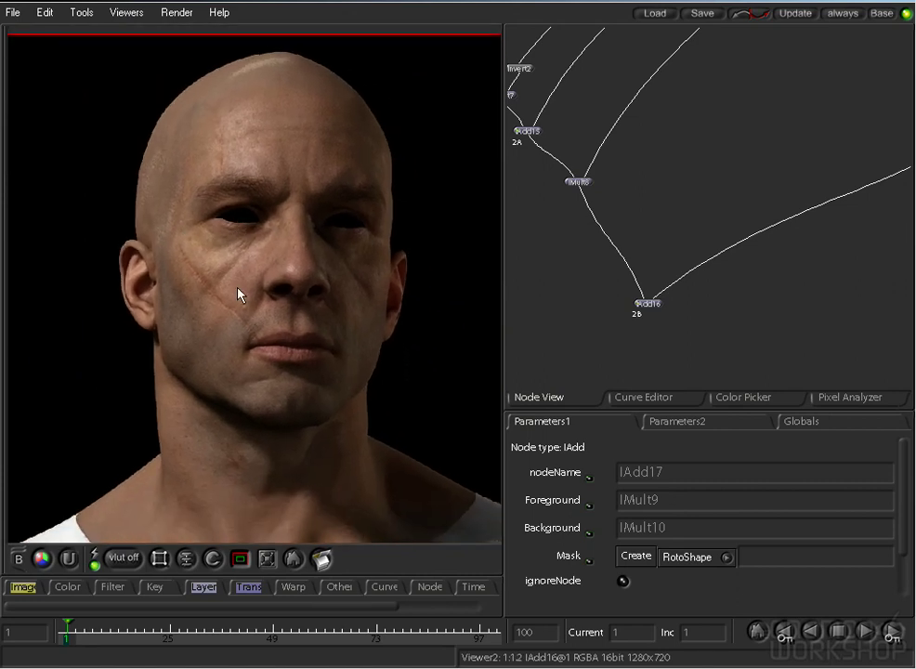
pyautogui.click(295, 559)
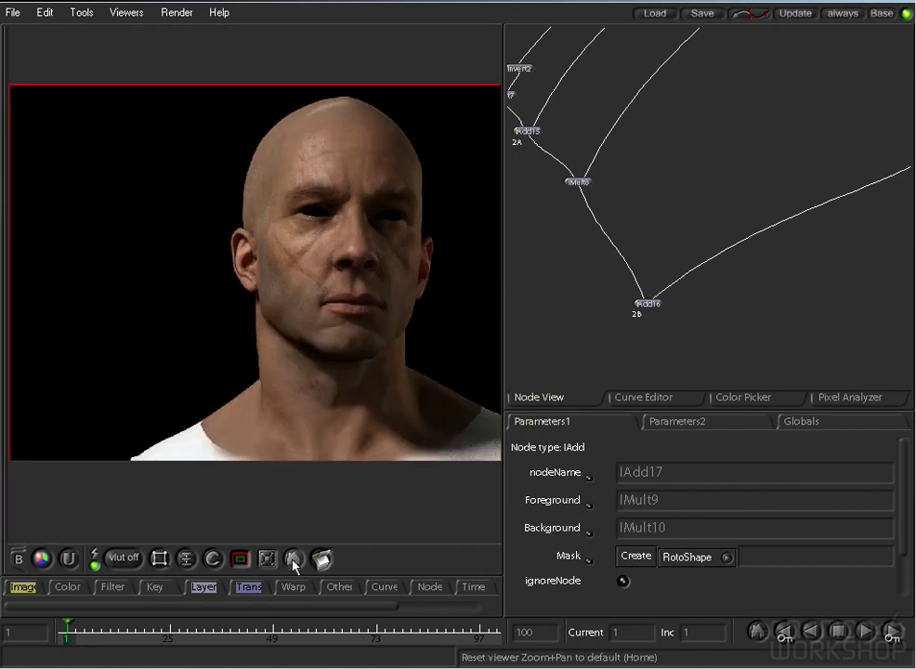
pyautogui.click(293, 560)
pyautogui.moveTo(290, 337); pyautogui.dragTo(213, 342, button='middle')
pyautogui.moveTo(266, 243); pyautogui.dragTo(266, 248, button='middle')
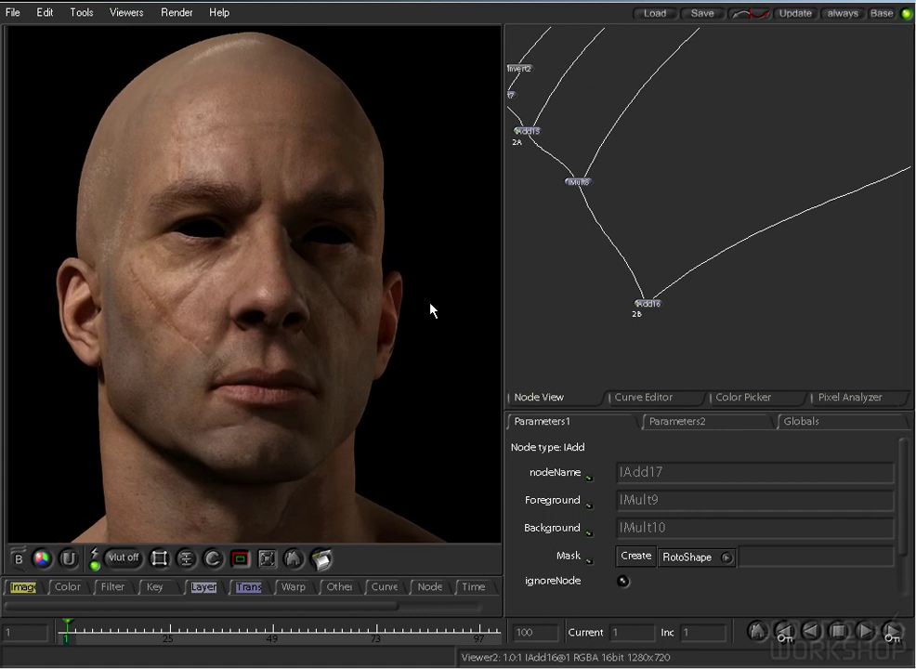
pyautogui.moveTo(337, 273); pyautogui.dragTo(342, 275, button='middle')
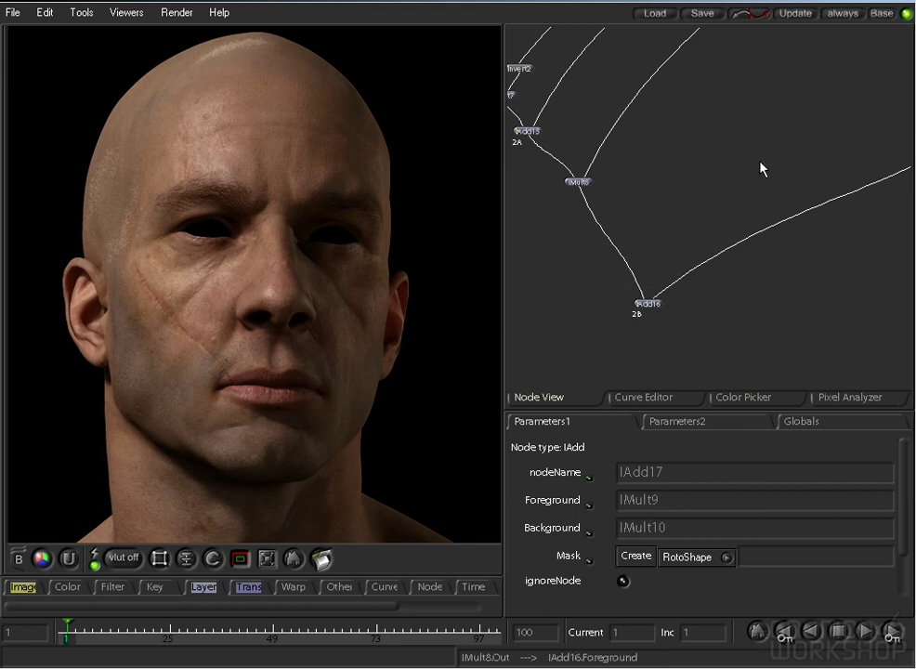
# Switch the viewer to buffer A and show IAdd6 and the final Brightness10 node of the earlier network for comparison
pyautogui.keyDown('ctrl'); pyautogui.moveTo(790, 164); pyautogui.dragTo(601, 149, button='middle'); pyautogui.keyUp('ctrl')
pyautogui.moveTo(708, 35); pyautogui.dragTo(691, 159, button='middle')
pyautogui.moveTo(735, 37); pyautogui.dragTo(702, 232, button='middle')
pyautogui.keyDown('ctrl'); pyautogui.moveTo(812, 178); pyautogui.dragTo(718, 146, button='middle'); pyautogui.keyUp('ctrl')
pyautogui.moveTo(821, 55)
pyautogui.mouseDown(button='middle')
pyautogui.moveTo(788, 169)
pyautogui.moveTo(732, 273)
pyautogui.mouseUp(button='middle')
pyautogui.moveTo(689, 172)
pyautogui.mouseDown(button='middle')
pyautogui.moveTo(704, 227)
pyautogui.moveTo(676, 256)
pyautogui.moveTo(726, 253)
pyautogui.moveTo(706, 253)
pyautogui.mouseUp(button='middle')
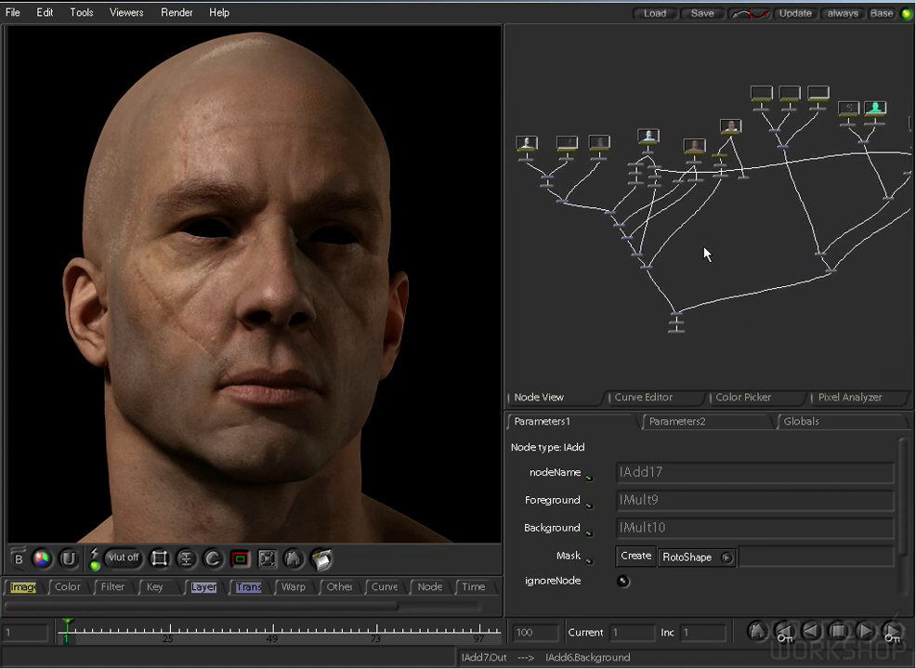
pyautogui.press('1')
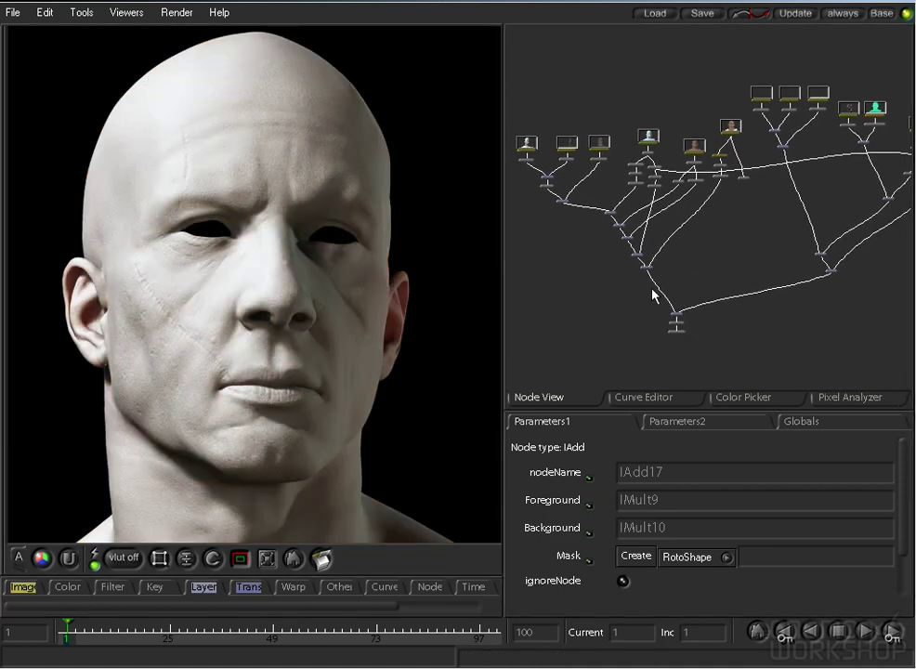
pyautogui.keyDown('ctrl'); pyautogui.moveTo(638, 279); pyautogui.dragTo(846, 315, button='middle'); pyautogui.keyUp('ctrl')
pyautogui.moveTo(746, 294); pyautogui.dragTo(728, 260, button='middle')
pyautogui.keyDown('ctrl'); pyautogui.moveTo(669, 277); pyautogui.dragTo(829, 309, button='middle'); pyautogui.keyUp('ctrl')
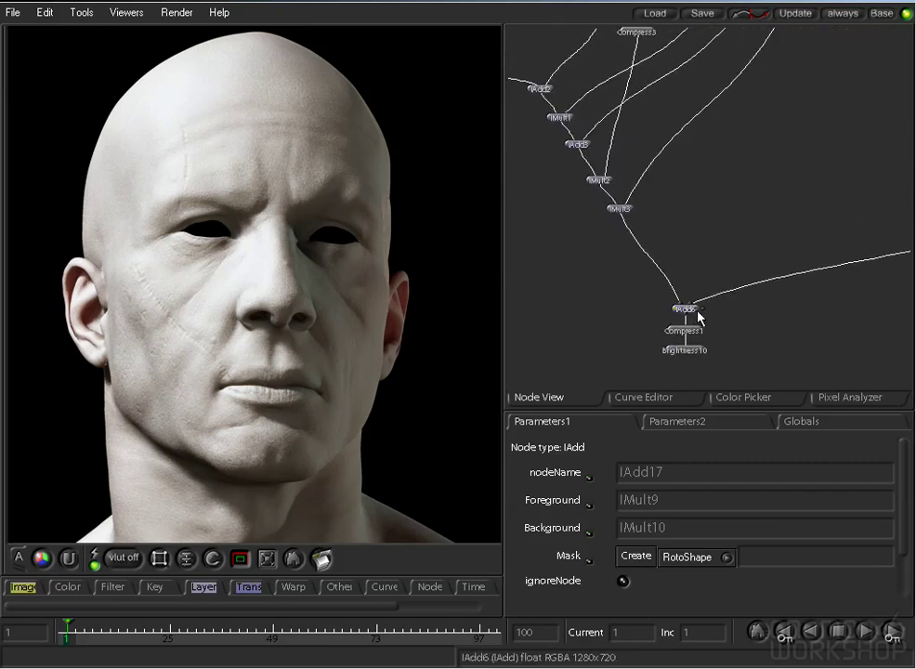
pyautogui.click(676, 310)
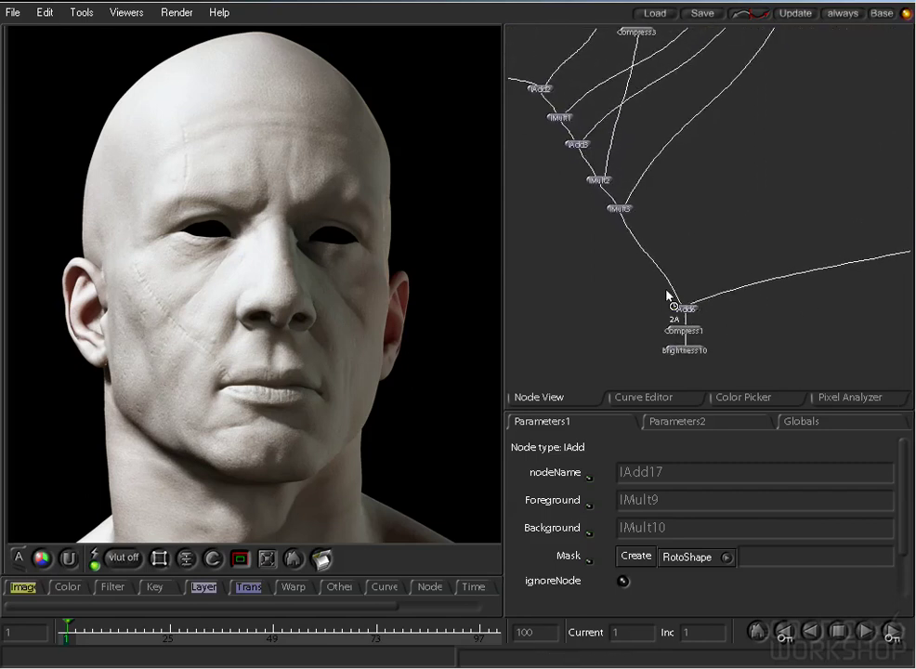
pyautogui.click(665, 351)
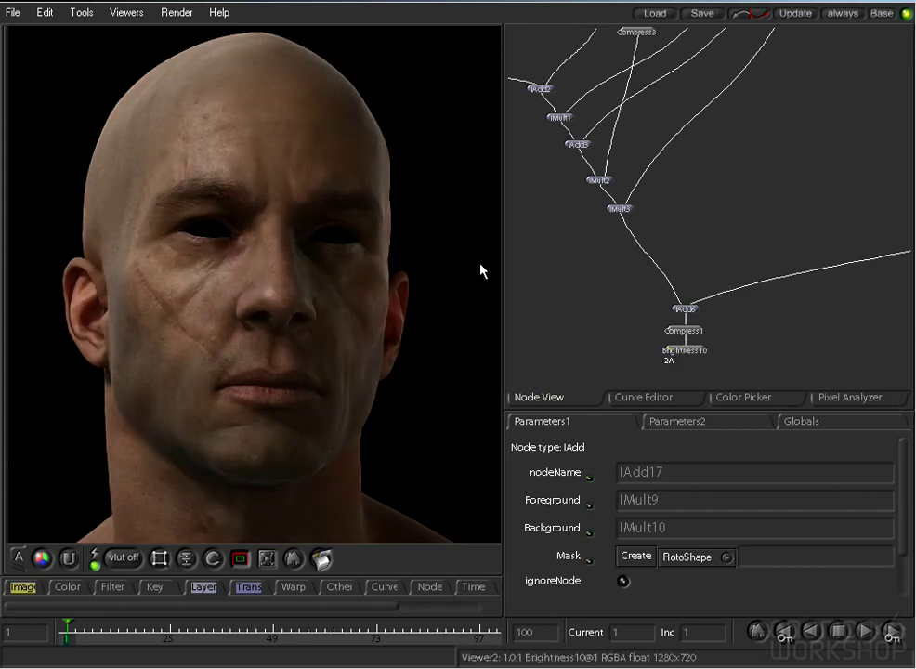
# Enlarge the node view to full size and examine the entire earlier compositing network
pyautogui.press('space')
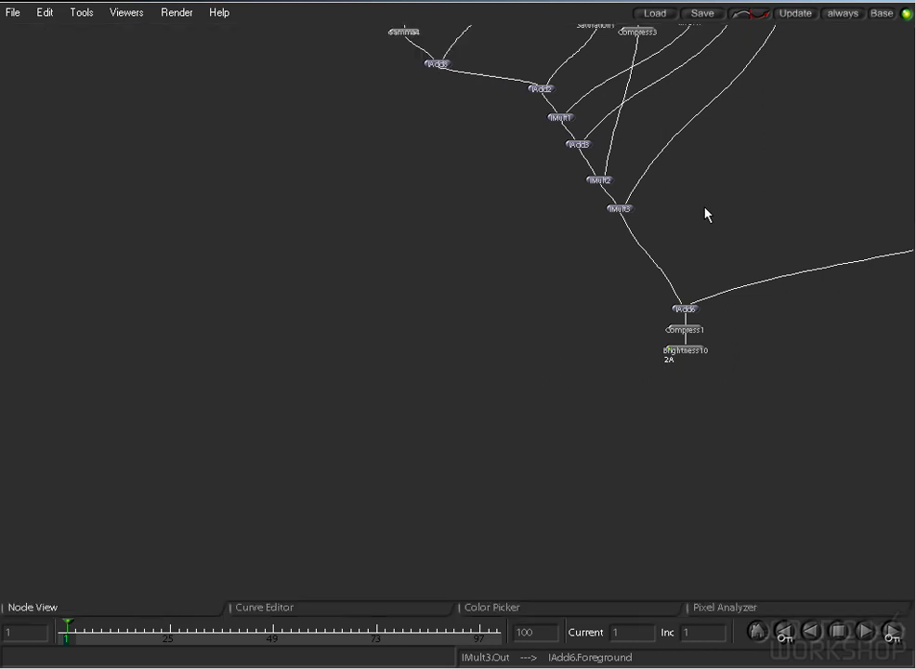
pyautogui.keyDown('ctrl'); pyautogui.moveTo(757, 193); pyautogui.dragTo(448, 331, button='middle'); pyautogui.keyUp('ctrl')
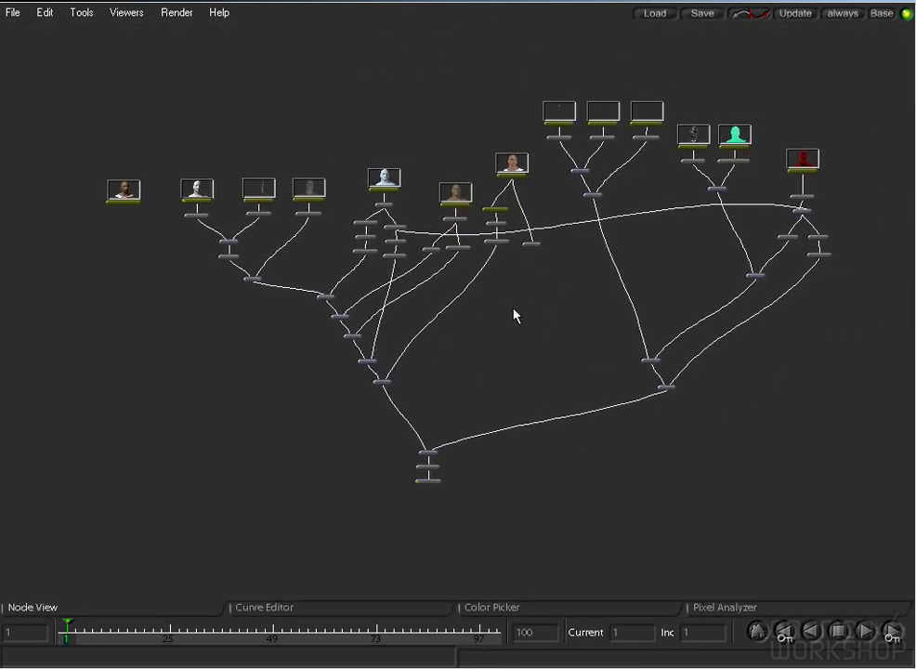
pyautogui.press('space')
# Enlarge the viewer, reset its framing, and widen it to examine the Brightness10 render of the whole head
pyautogui.press('space')
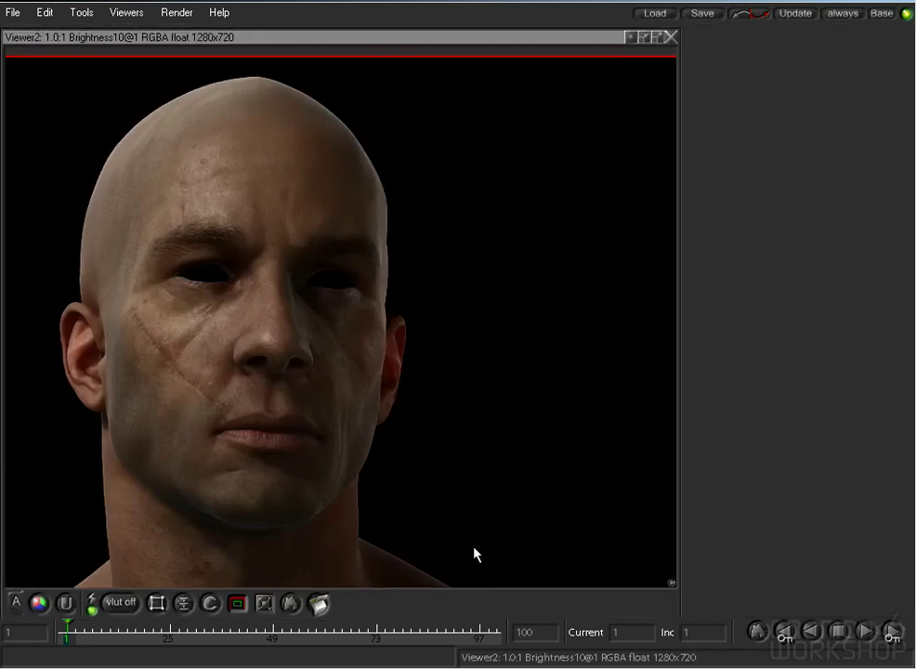
pyautogui.click(291, 603)
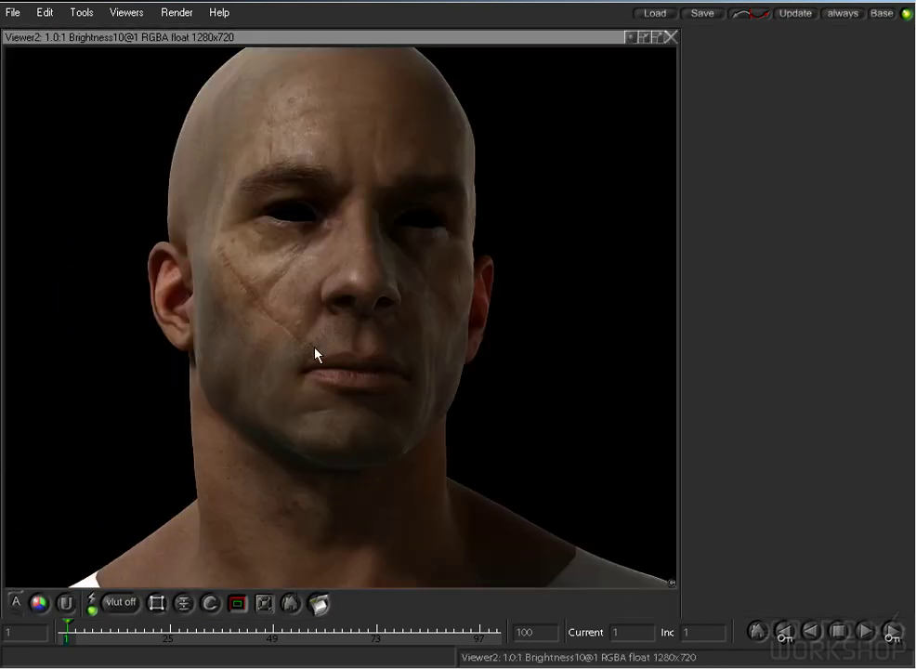
pyautogui.moveTo(679, 111); pyautogui.dragTo(886, 125)
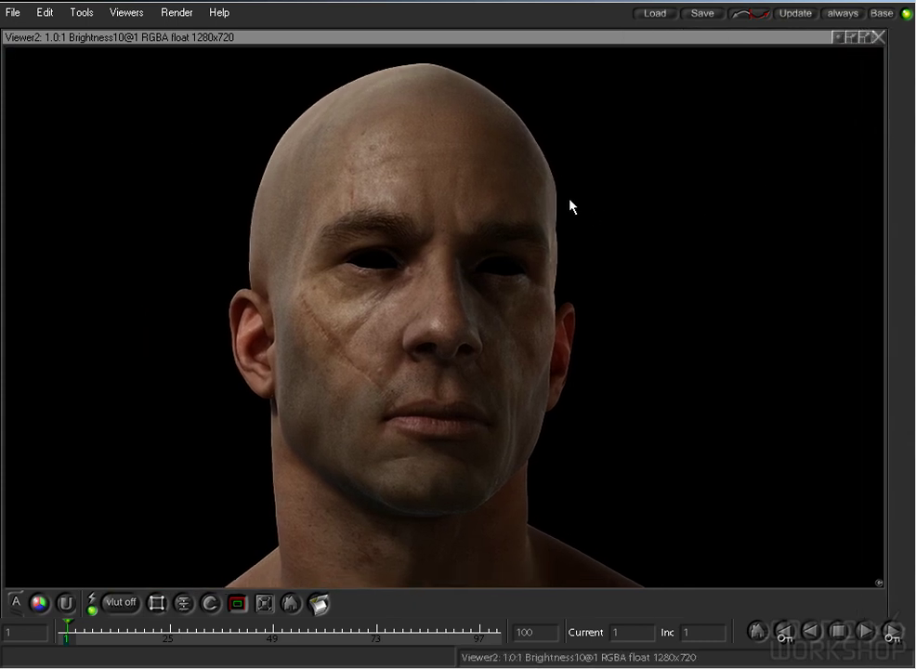
pyautogui.press('.')
pyautogui.press('.')
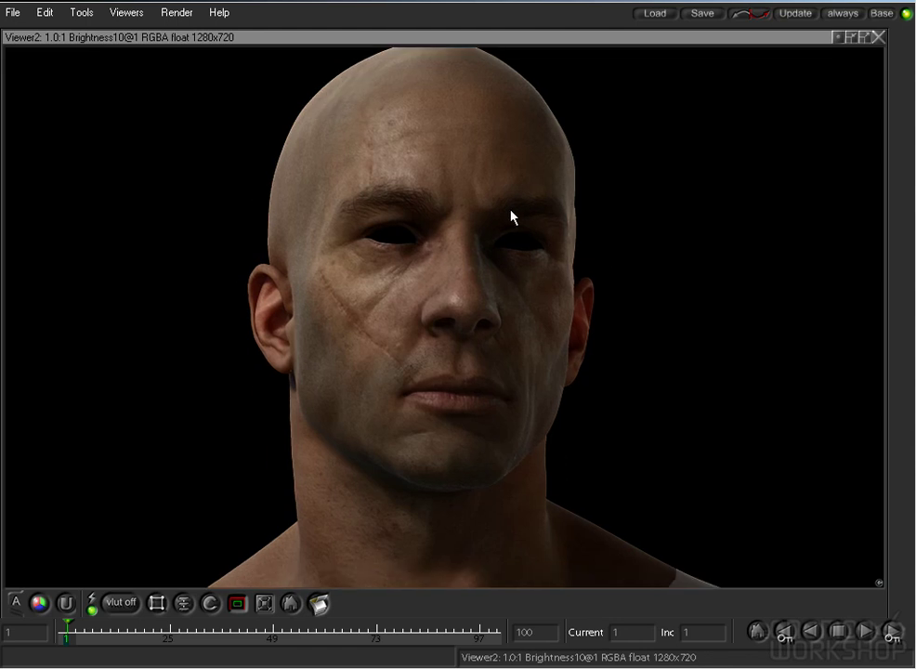